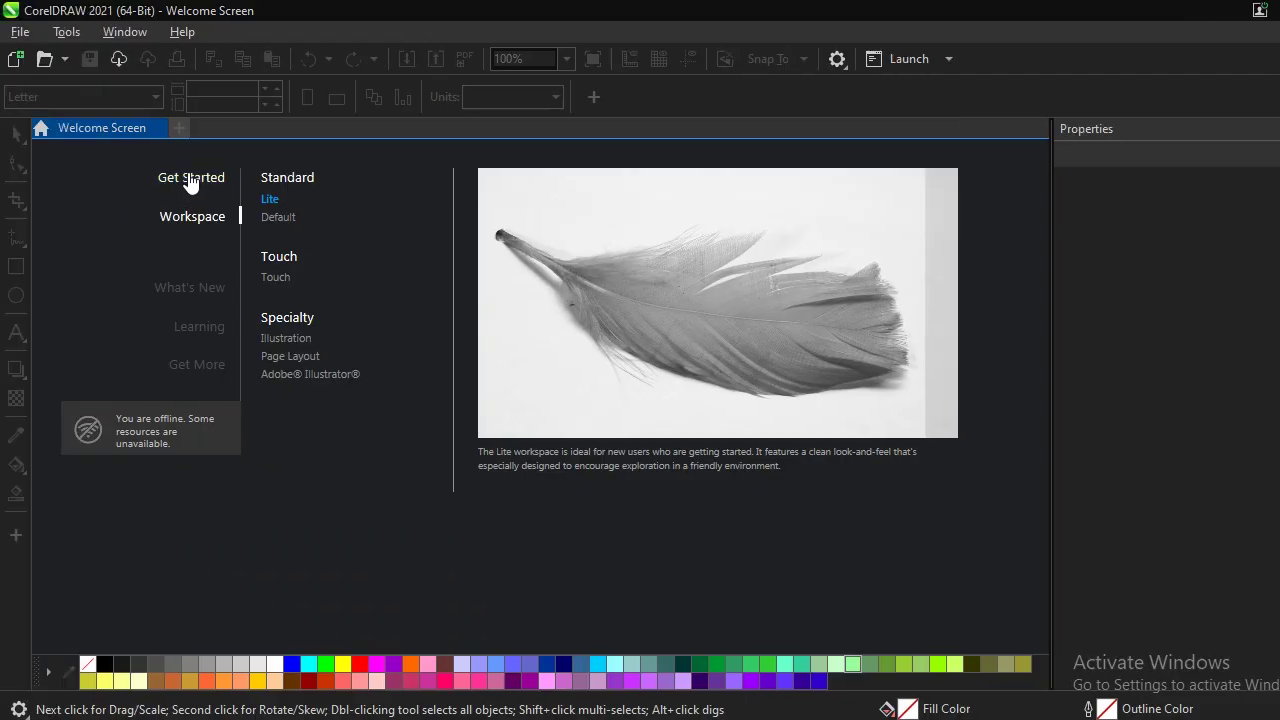
Step: Start a new document and name it Maltina Flyer Design
{"action": "left_click", "coordinate": [190, 178]}
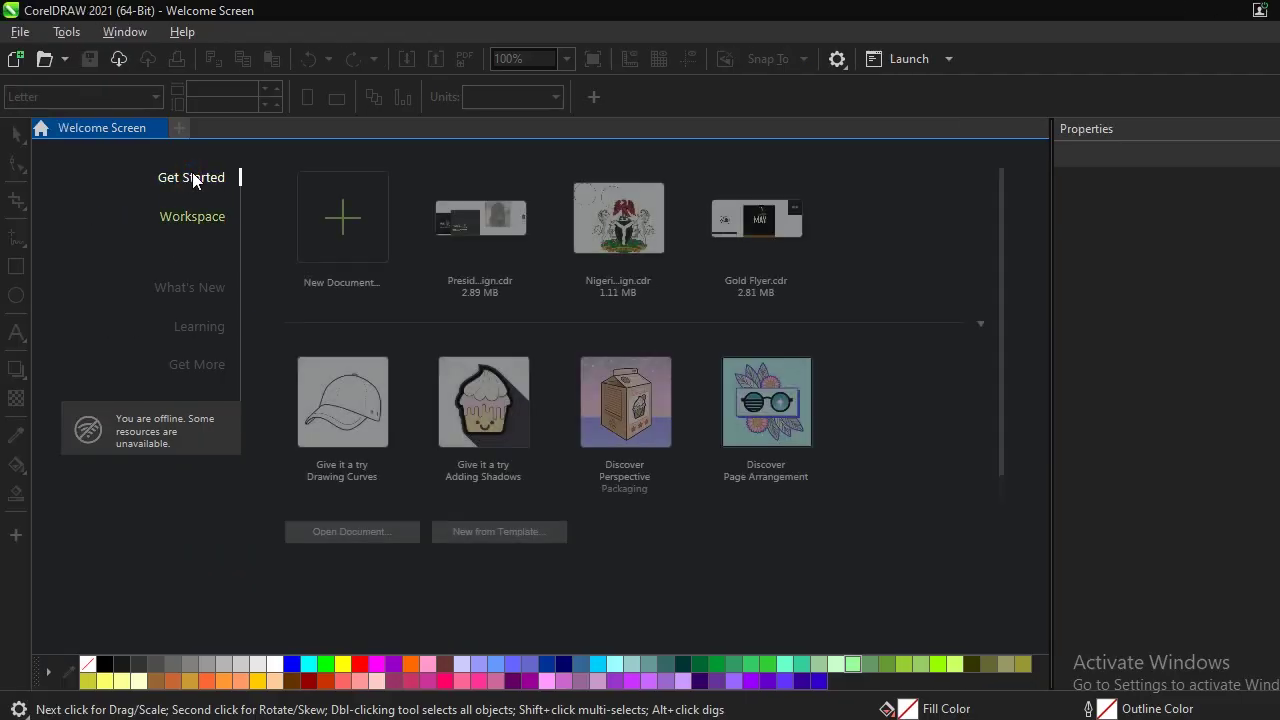
{"action": "left_click", "coordinate": [337, 218]}
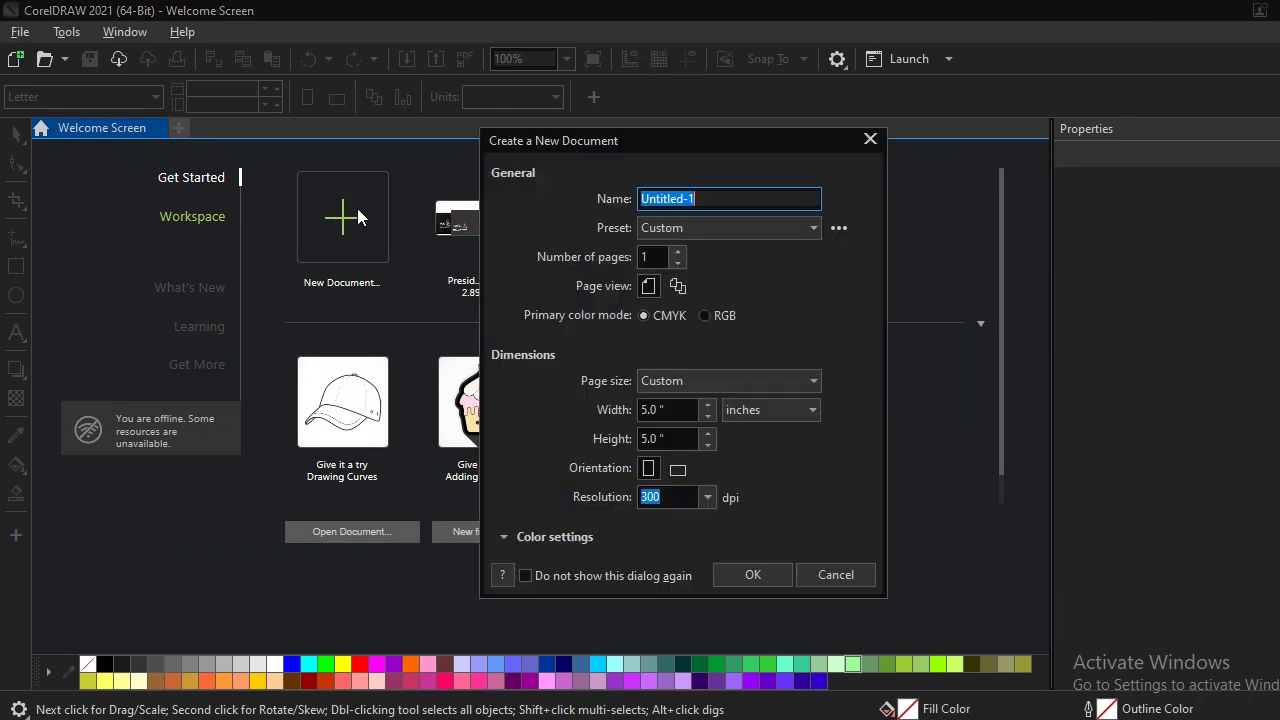
{"action": "key", "text": "BackSpace"}
{"action": "type", "text": "Maltina Flyer Design"}
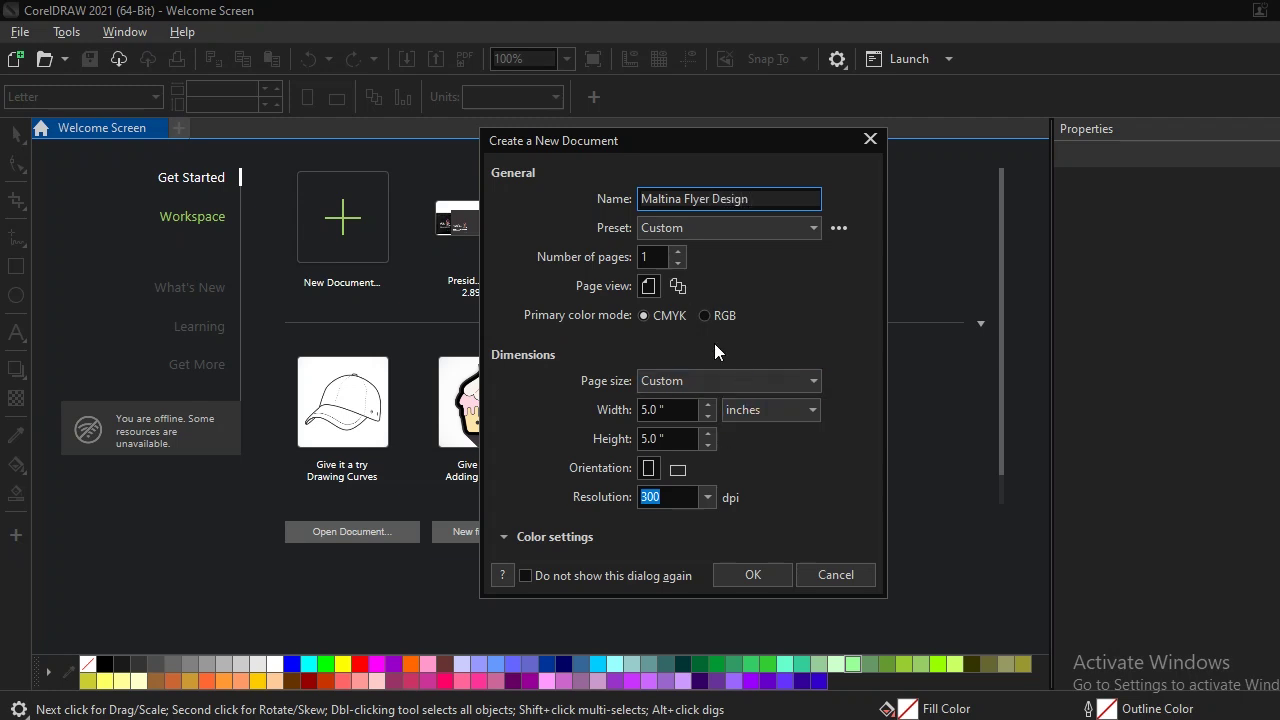
Step: Set the primary color mode to RGB with a custom 5 by 5 inch page at 300 dpi, and create the document
{"action": "left_click", "coordinate": [704, 316]}
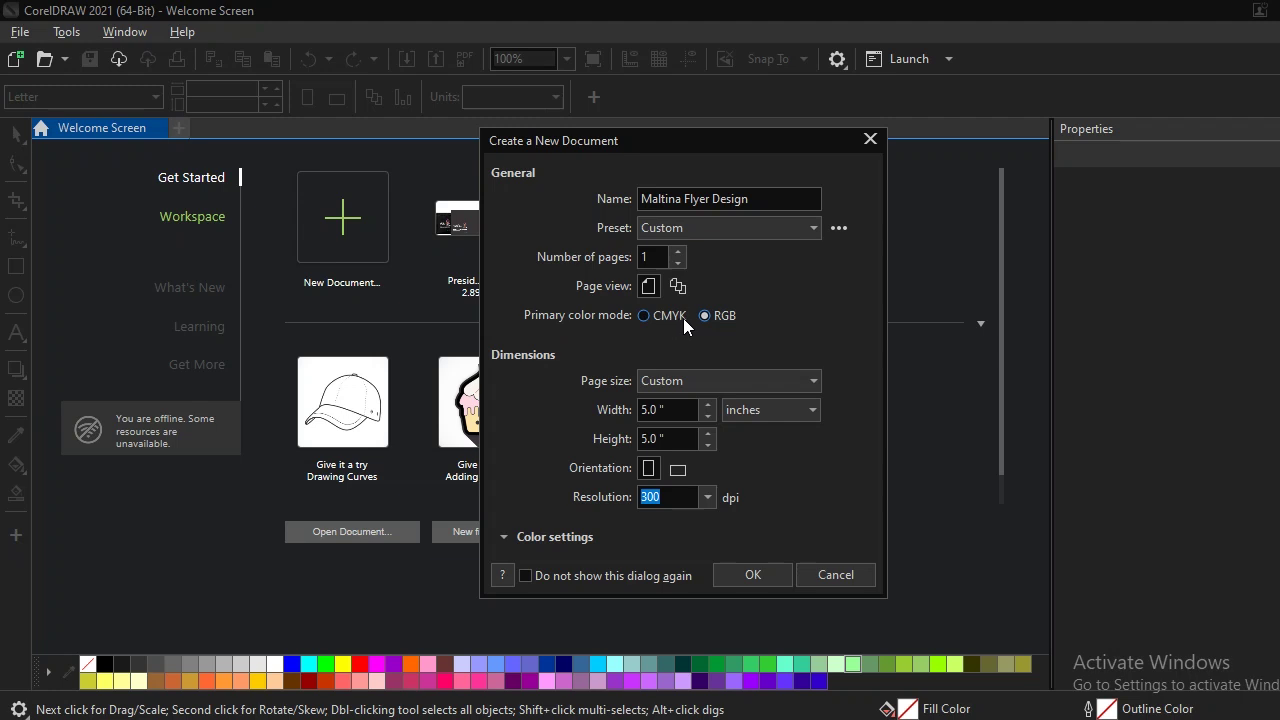
{"action": "left_click", "coordinate": [643, 316]}
{"action": "left_click", "coordinate": [704, 316]}
{"action": "left_click", "coordinate": [710, 378]}
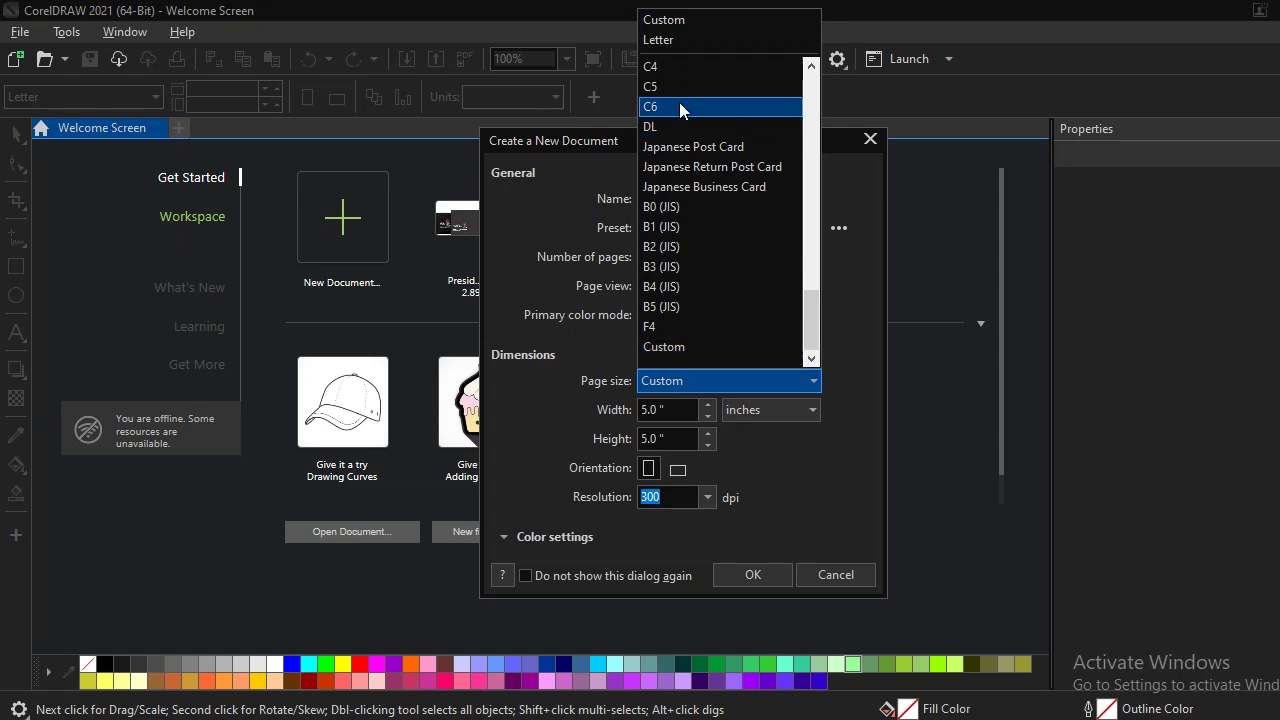
{"action": "left_click", "coordinate": [666, 22]}
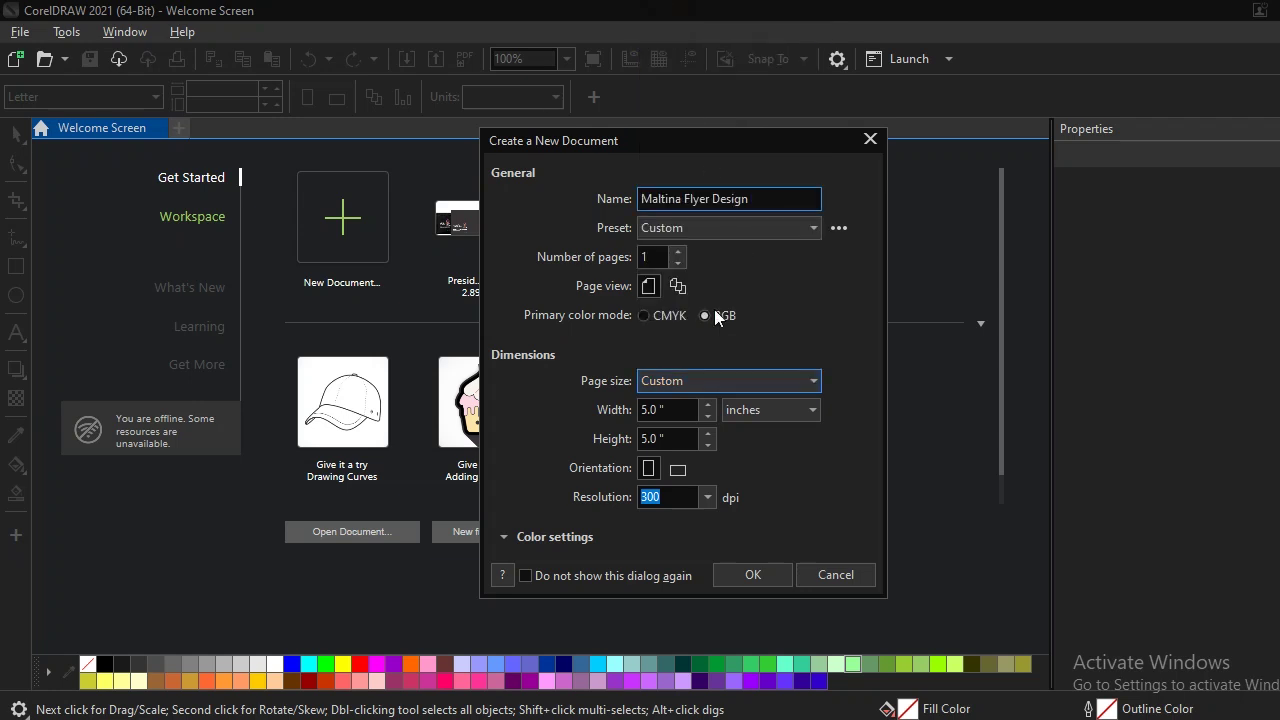
{"action": "left_click", "coordinate": [669, 412]}
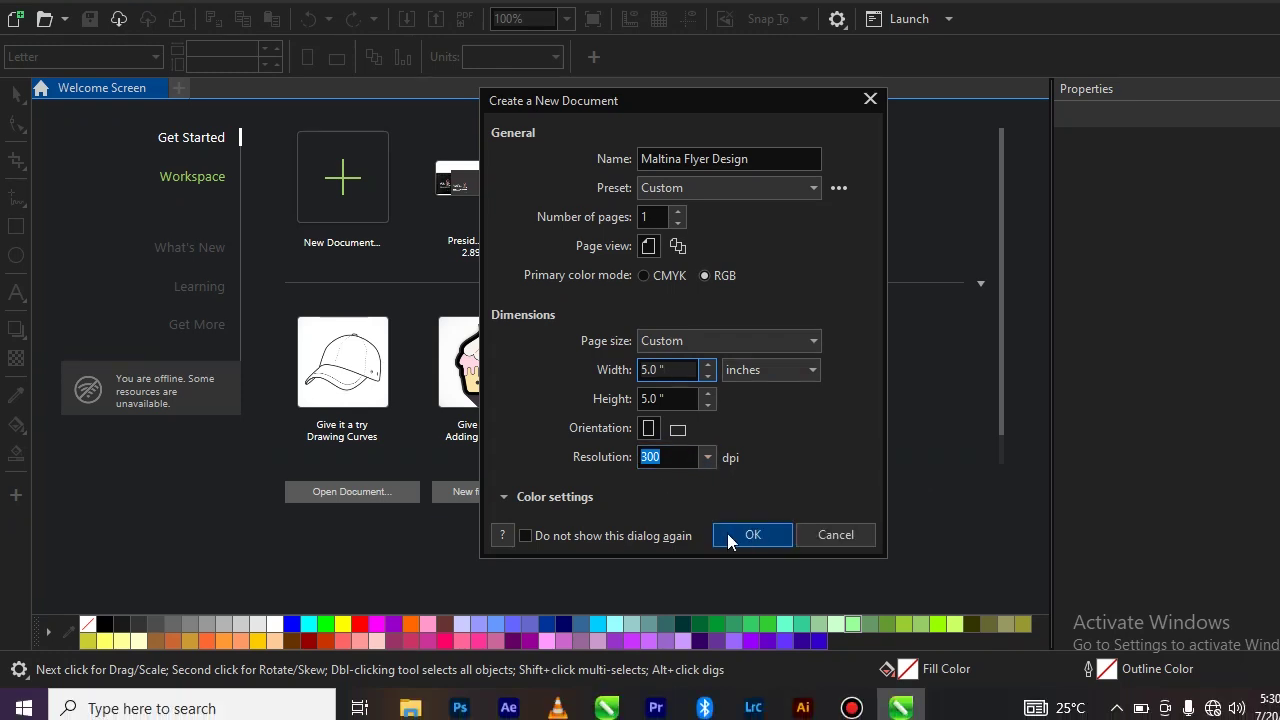
{"action": "left_click", "coordinate": [750, 535]}
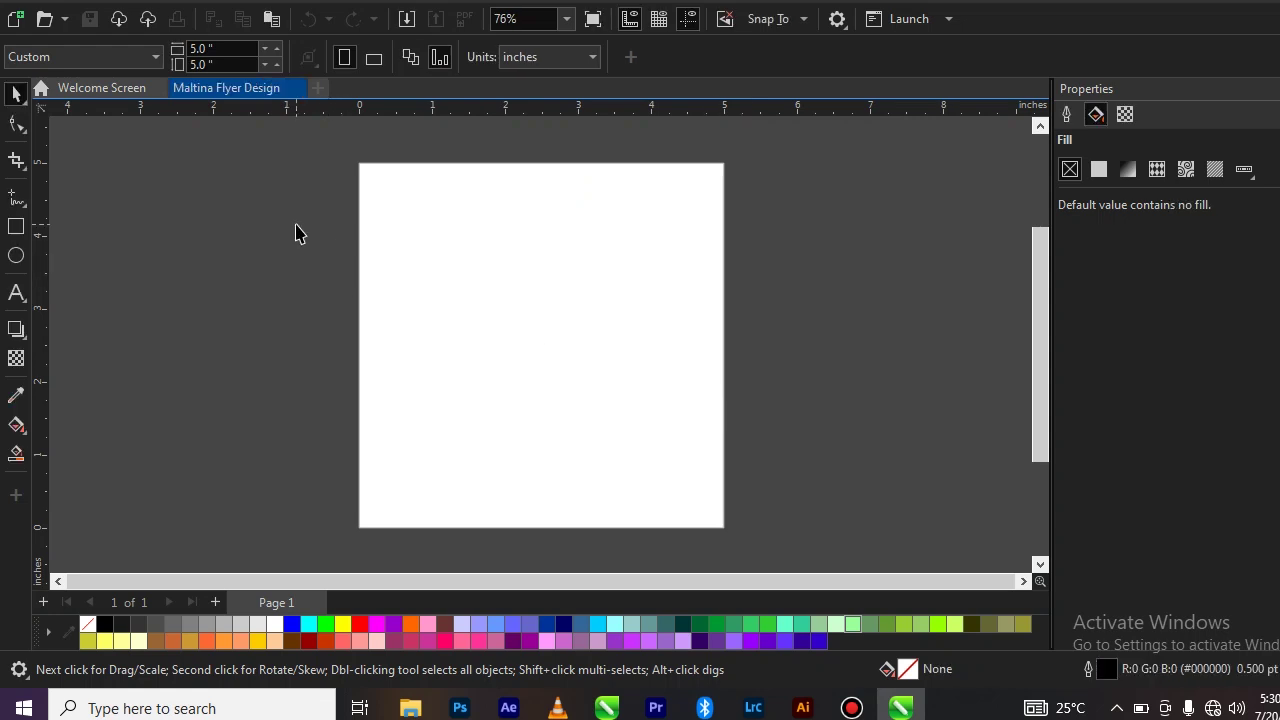
Step: Import the Malt BG image from the Malt Resources folder and place it on the canvas beside the page
{"action": "right_click", "coordinate": [296, 227]}
{"action": "left_click", "coordinate": [363, 334]}
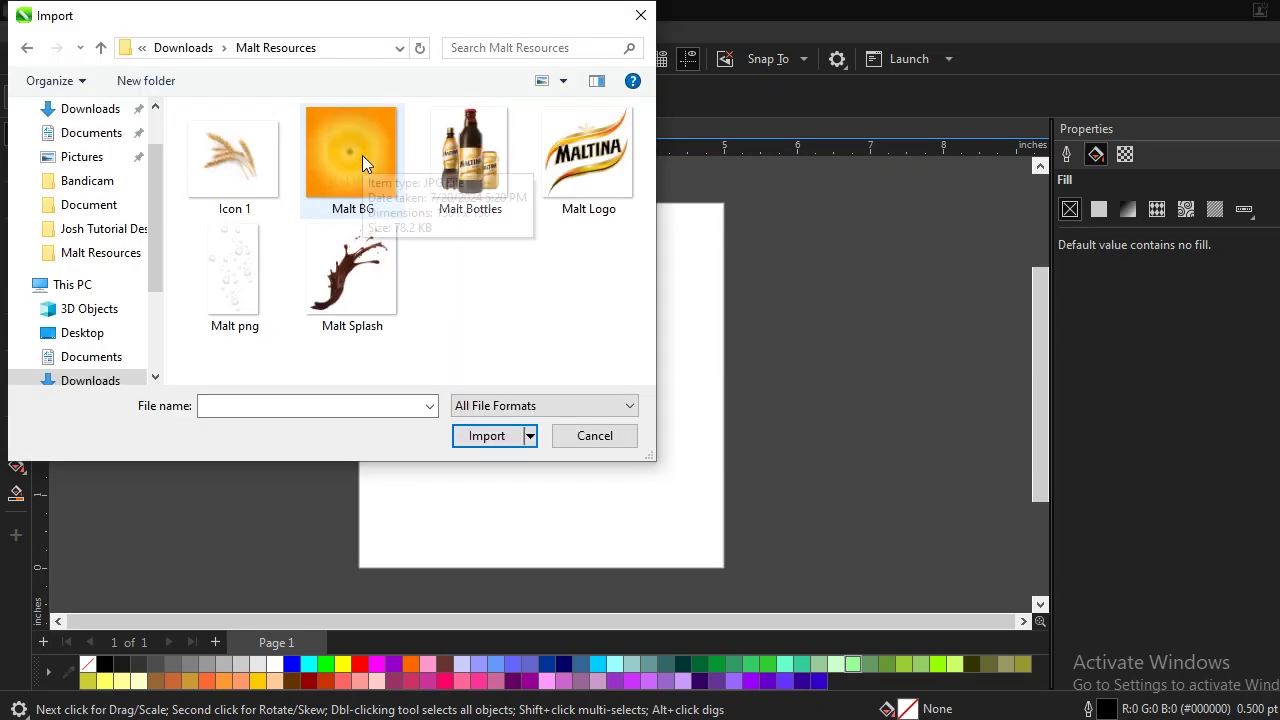
{"action": "double_click", "coordinate": [363, 116]}
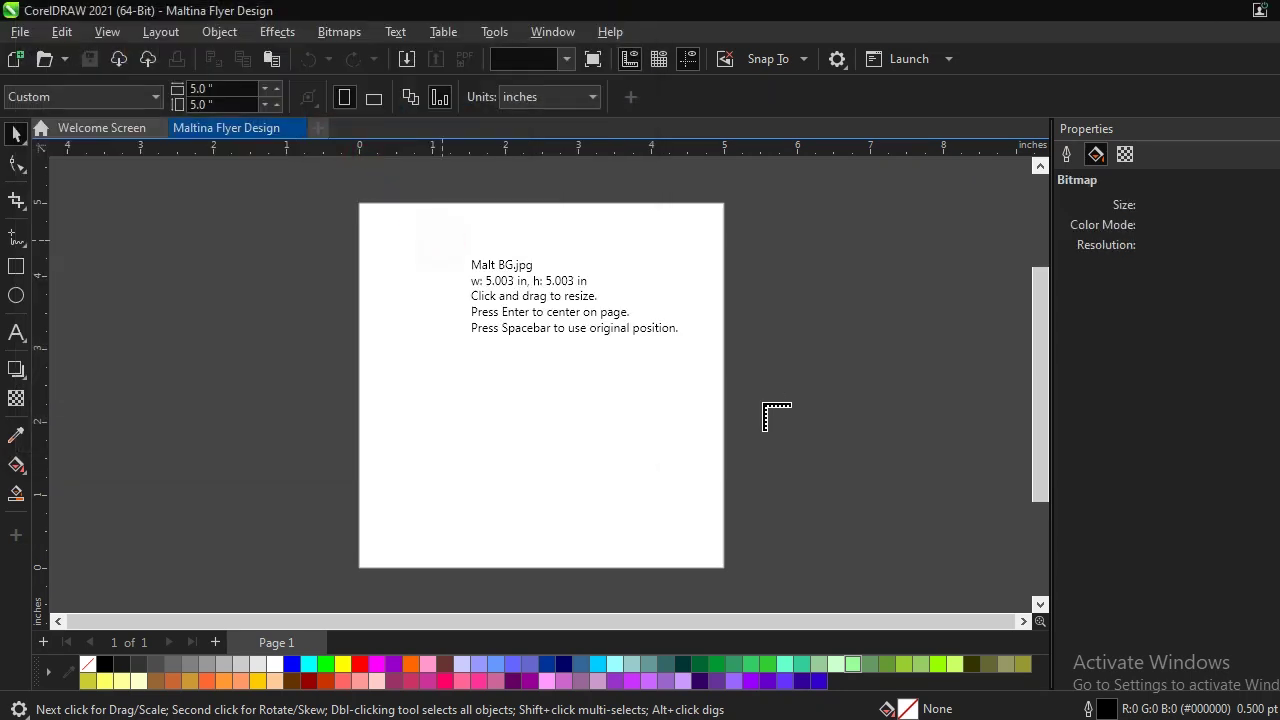
{"action": "left_click_drag", "start_coordinate": [442, 240], "coordinate": [746, 520]}
Step: Draw a 5 by 5 inch rectangle covering the page and give it a uniform white fill
{"action": "key", "text": "F6"}
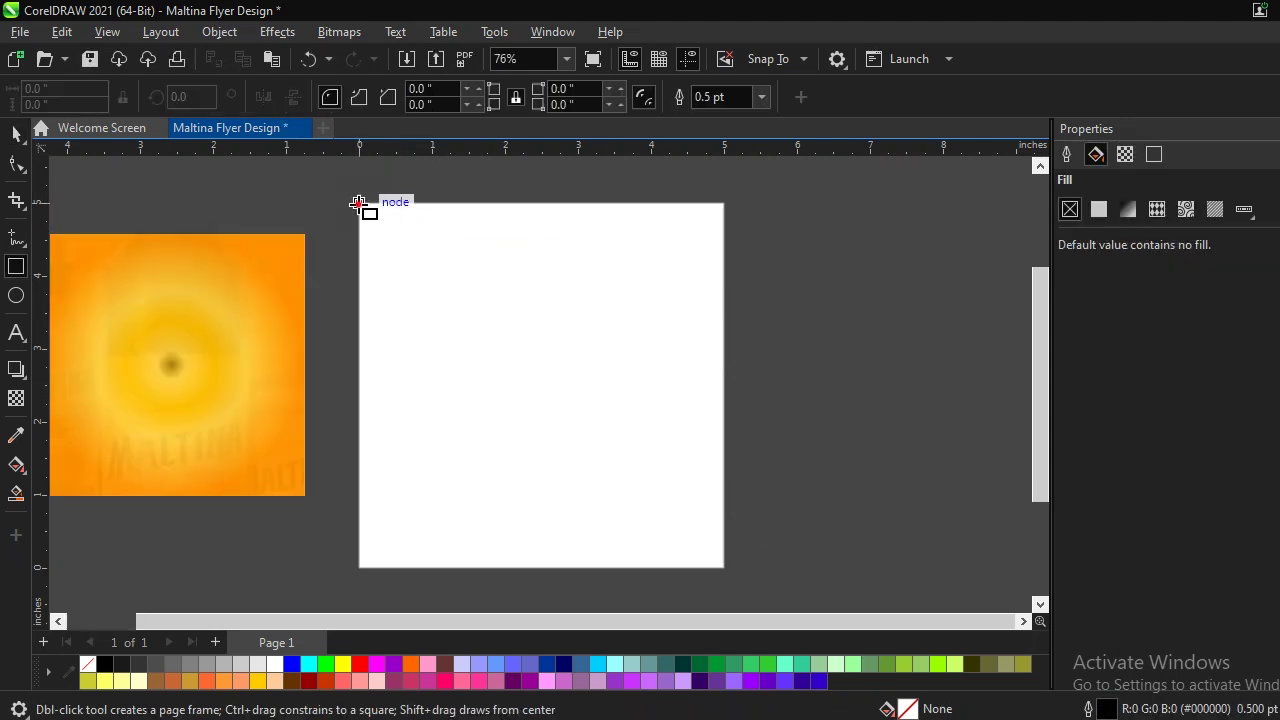
{"action": "left_click_drag", "start_coordinate": [358, 203], "coordinate": [725, 542]}
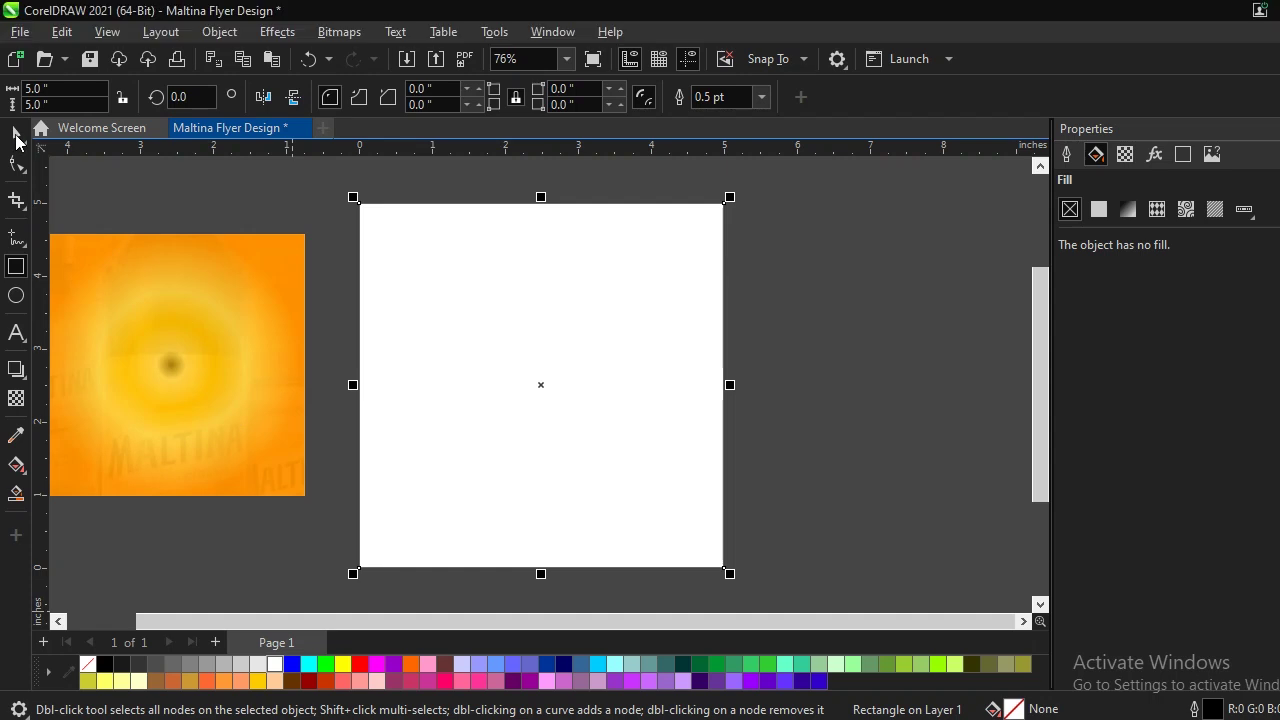
{"action": "left_click", "coordinate": [1098, 161]}
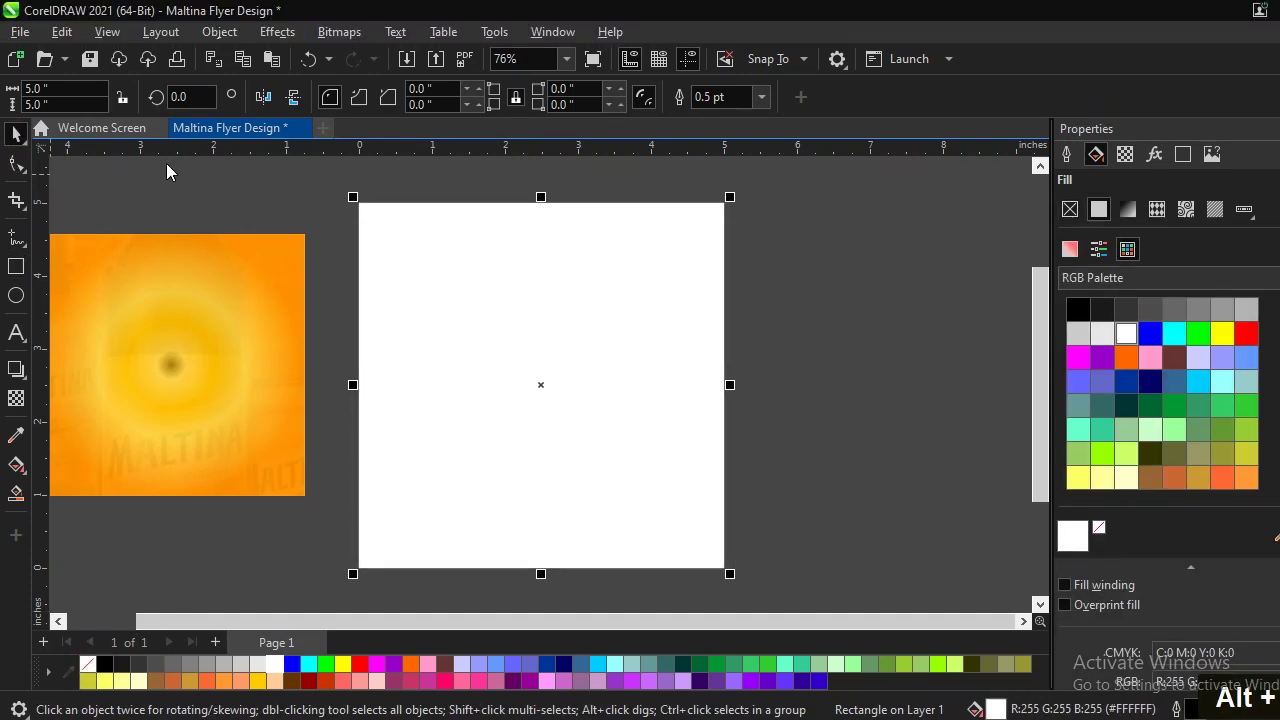
Step: Enlarge the Malt BG image from its center to about 5.18 by 5.18 inches
{"action": "left_click", "coordinate": [277, 266]}
{"action": "left_click_drag", "start_coordinate": [310, 233], "coordinate": [370, 176]}
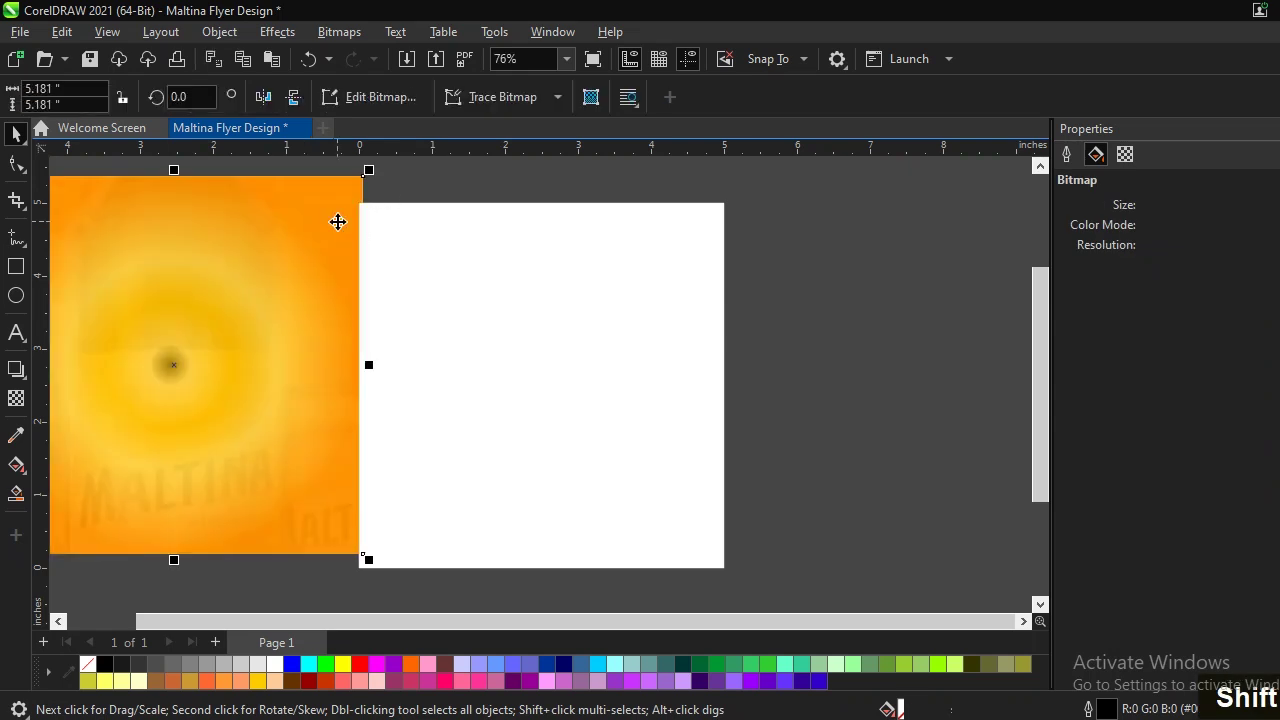
Step: Try to PowerClip the Malt BG image inside the white page rectangle
{"action": "right_click", "coordinate": [278, 230]}
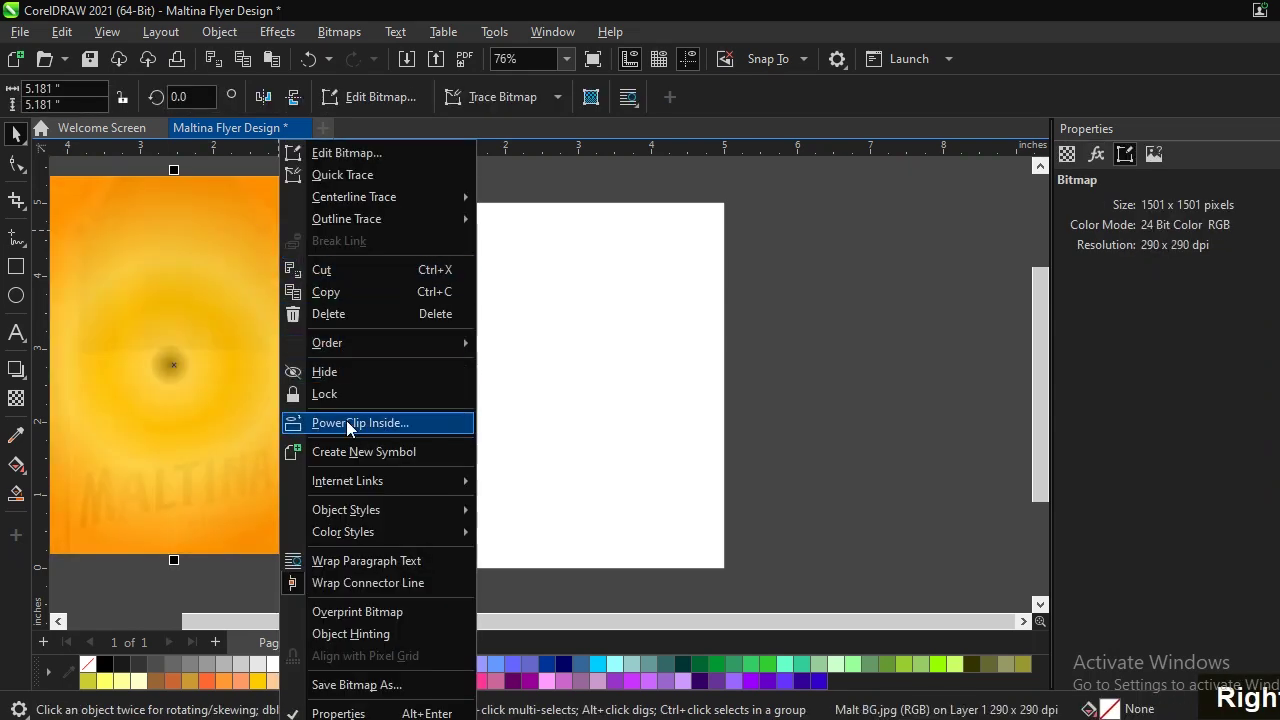
{"action": "left_click", "coordinate": [346, 422]}
{"action": "left_click", "coordinate": [423, 391]}
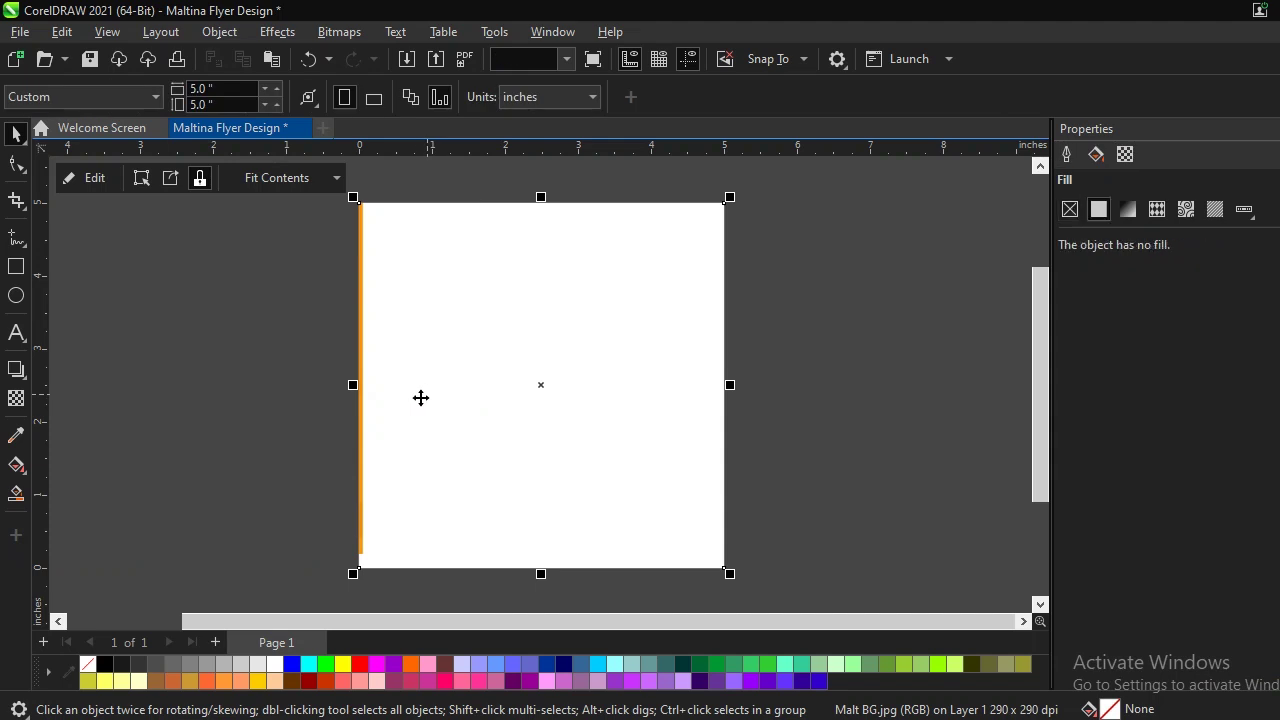
{"action": "left_click", "coordinate": [369, 268], "text": "ctrl"}
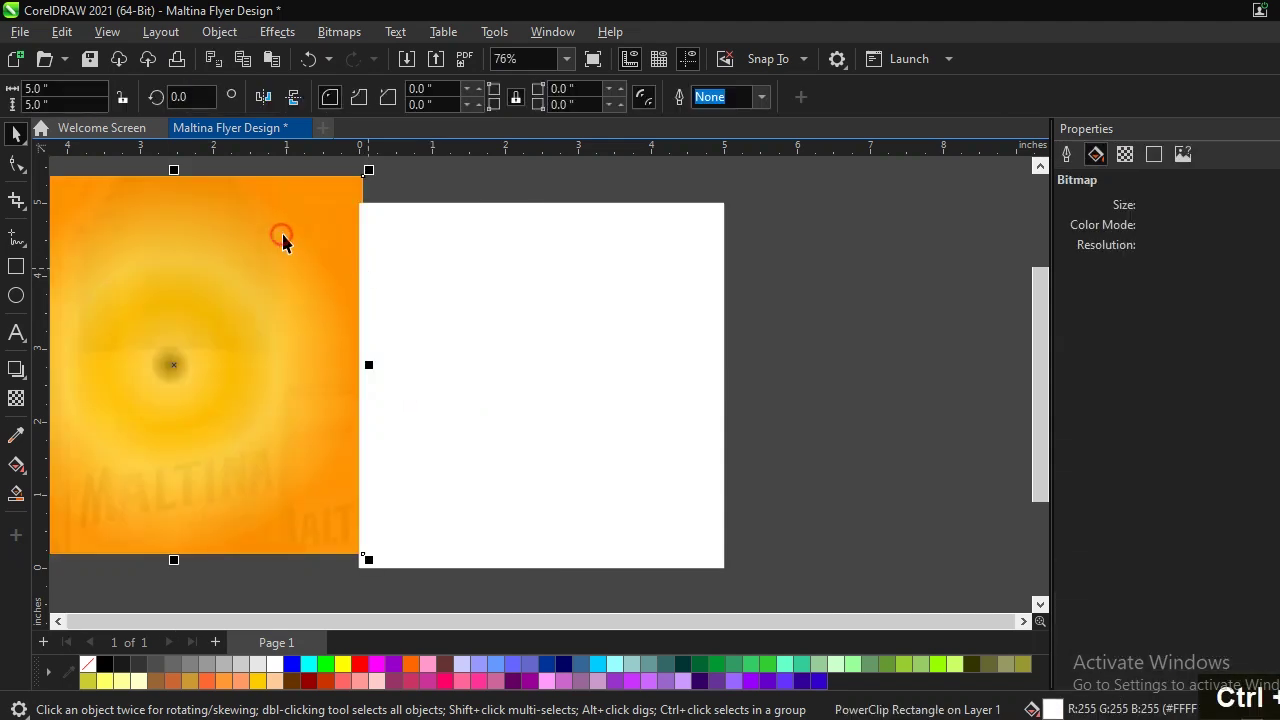
Step: Bring the Malt BG image to the front and move it over most of the white rectangle
{"action": "left_click_drag", "start_coordinate": [370, 278], "coordinate": [382, 281]}
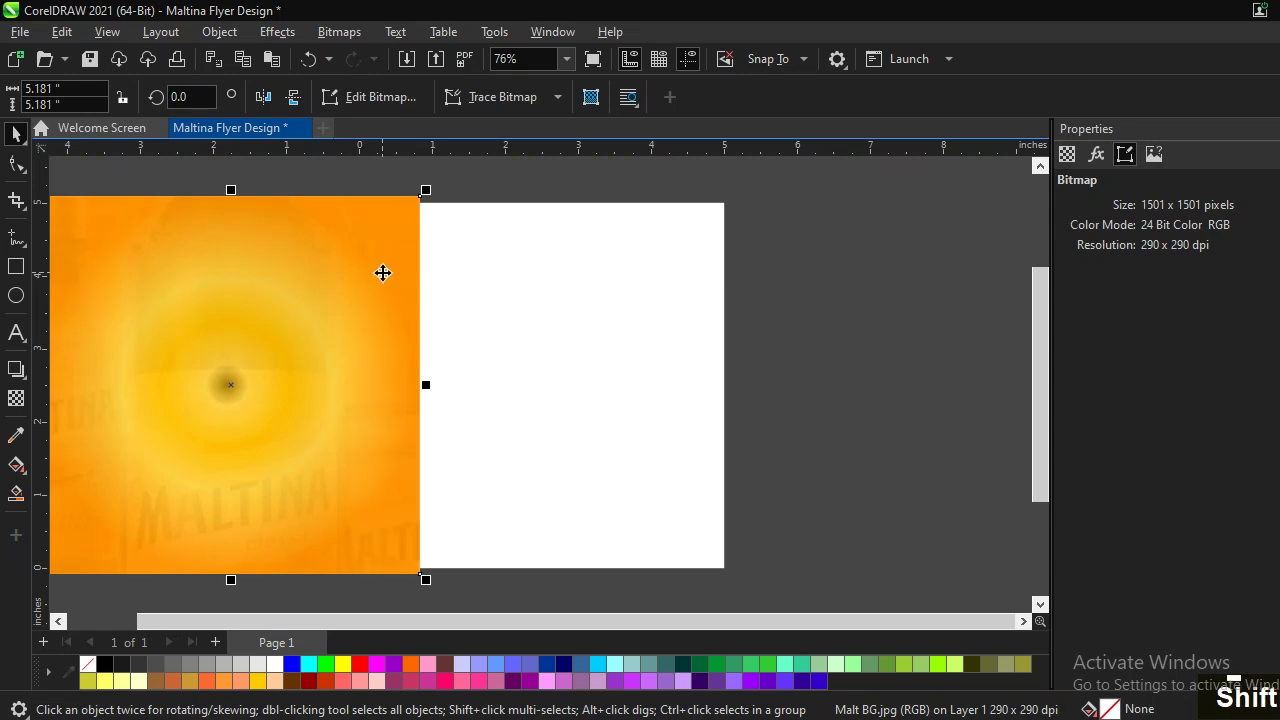
{"action": "key", "text": "shift+Page_Up"}
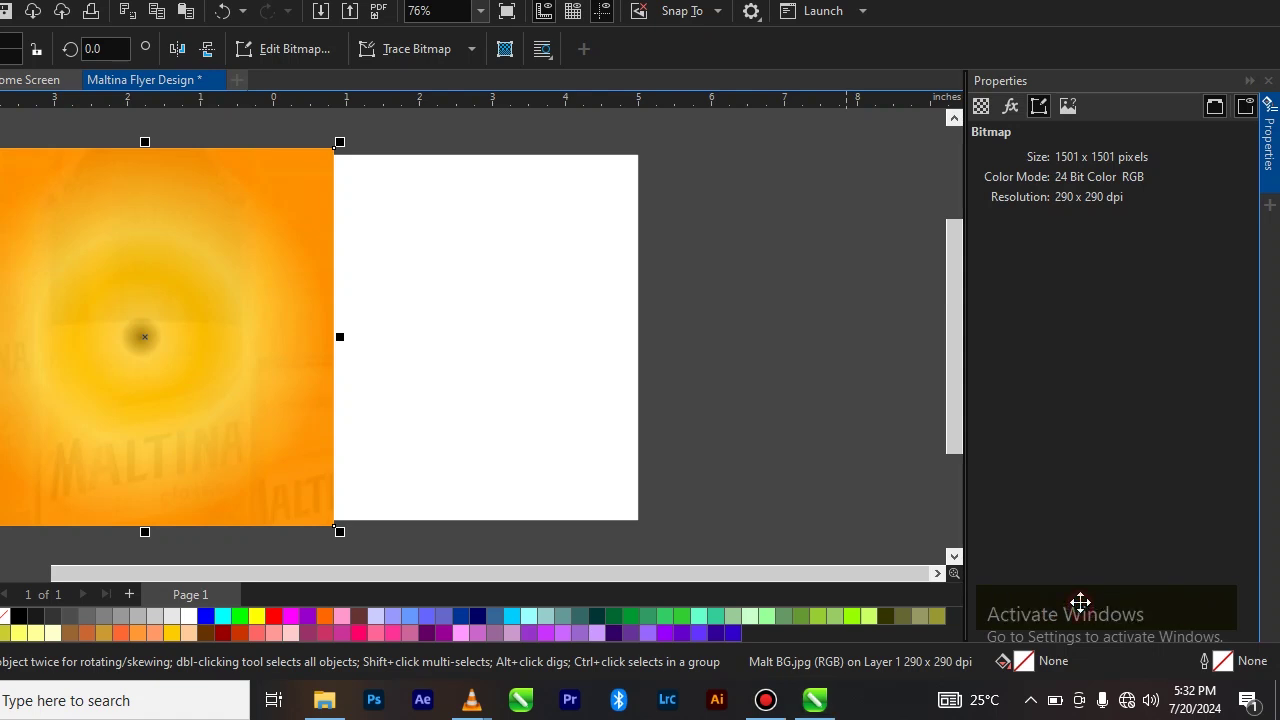
{"action": "double_click", "coordinate": [1148, 620]}
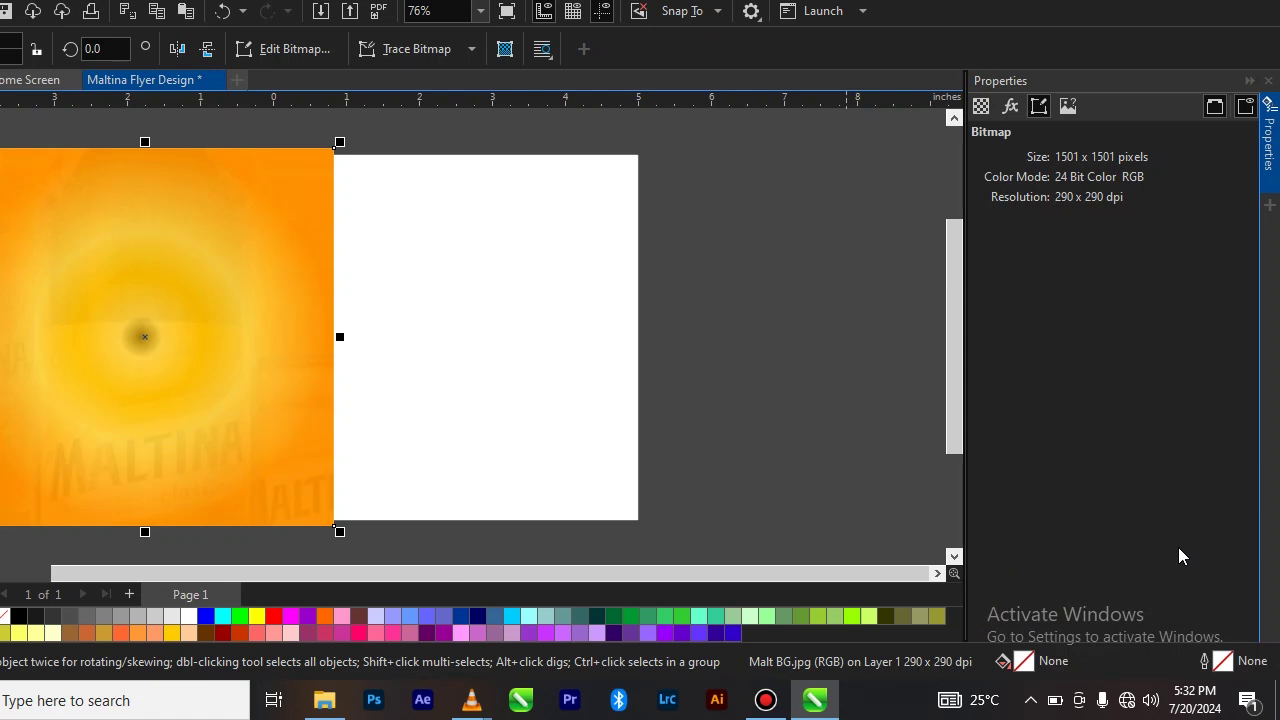
{"action": "mouse_move", "coordinate": [332, 207]}
{"action": "left_mouse_down"}
{"action": "mouse_move", "coordinate": [511, 229]}
{"action": "mouse_move", "coordinate": [574, 214]}
{"action": "mouse_move", "coordinate": [517, 195]}
{"action": "left_mouse_up"}
Step: PowerClip the Malt BG image inside the white rectangle
{"action": "right_click", "coordinate": [490, 200]}
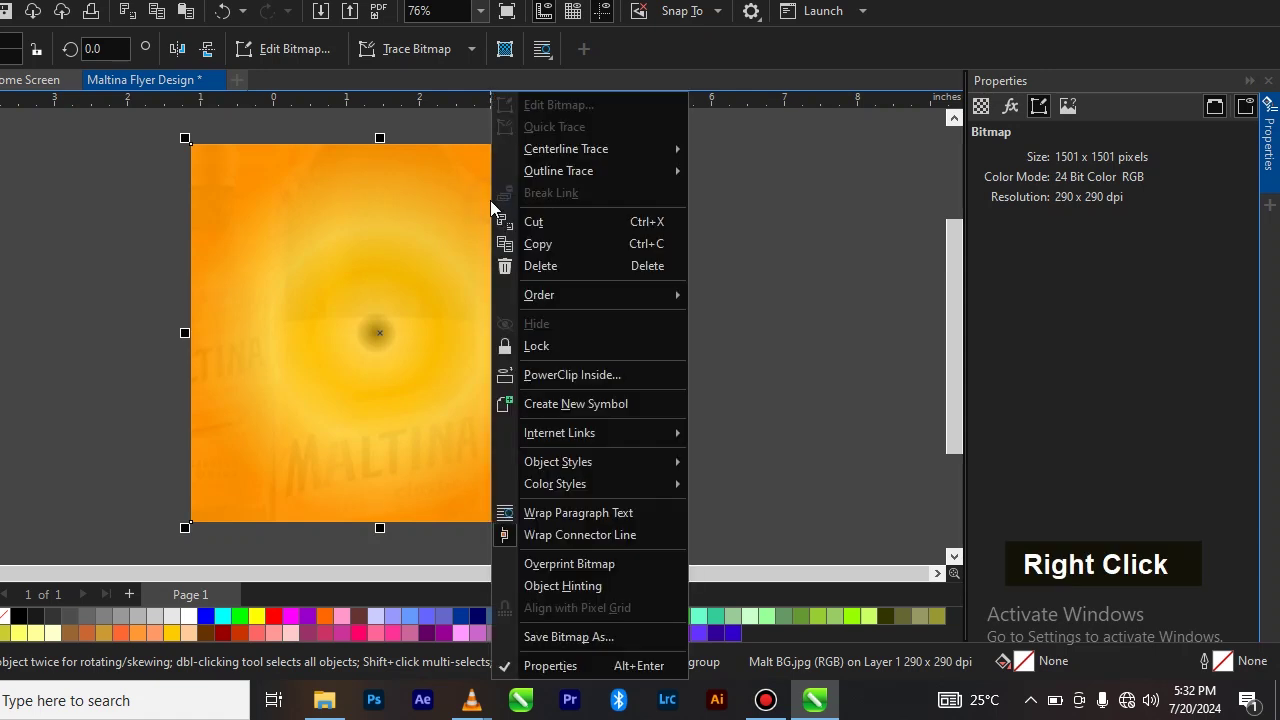
{"action": "left_click", "coordinate": [556, 374]}
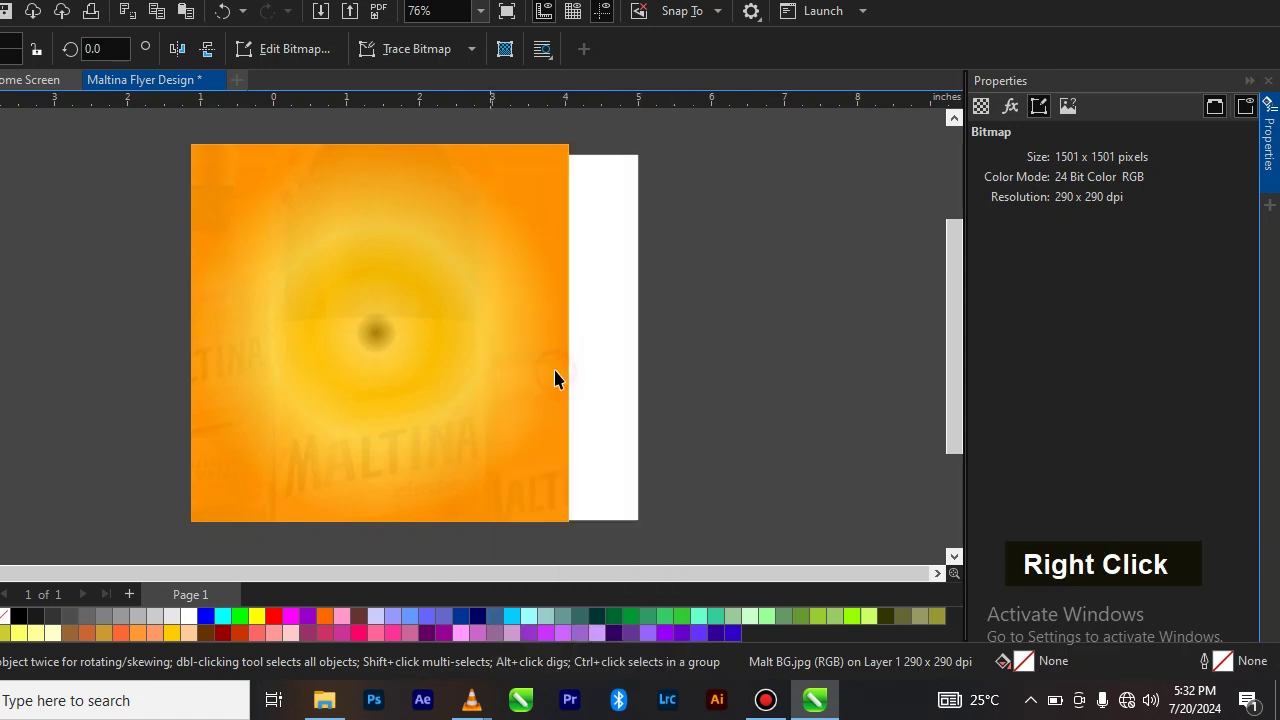
{"action": "left_click", "coordinate": [593, 349]}
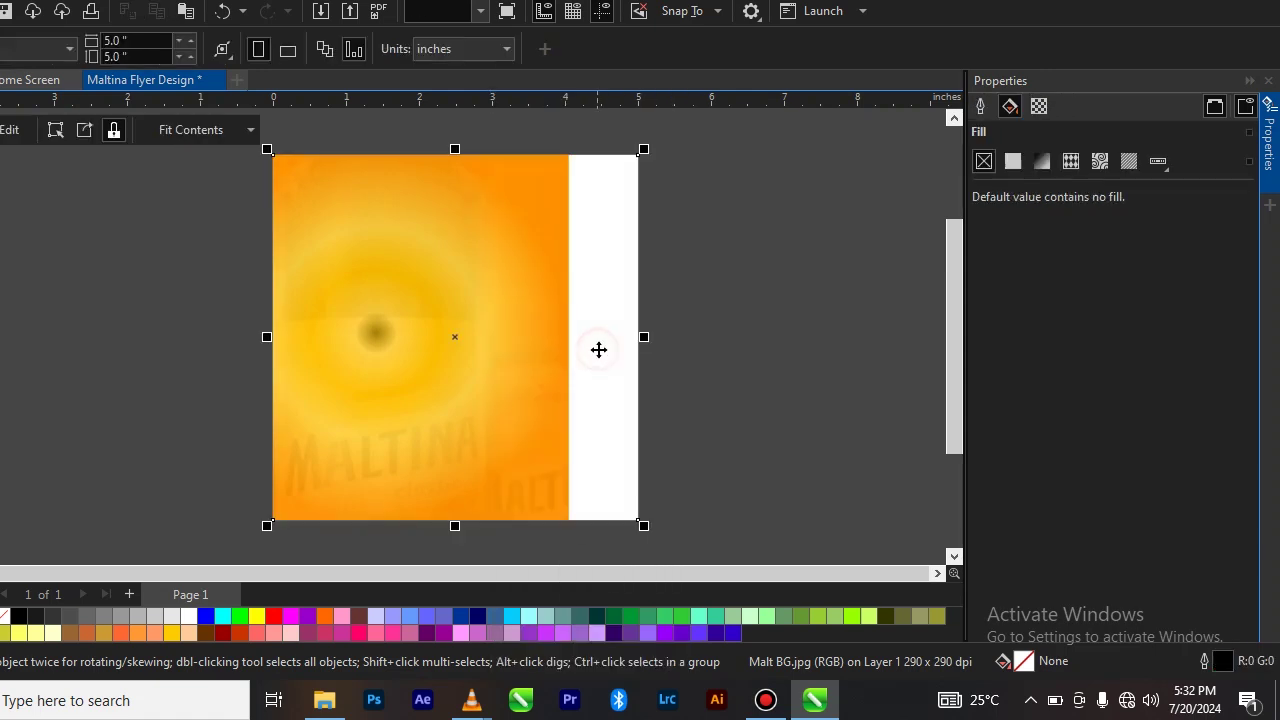
Step: Enter the PowerClip's contents for editing and exit the editing mode again
{"action": "left_click", "coordinate": [526, 312], "text": "alt"}
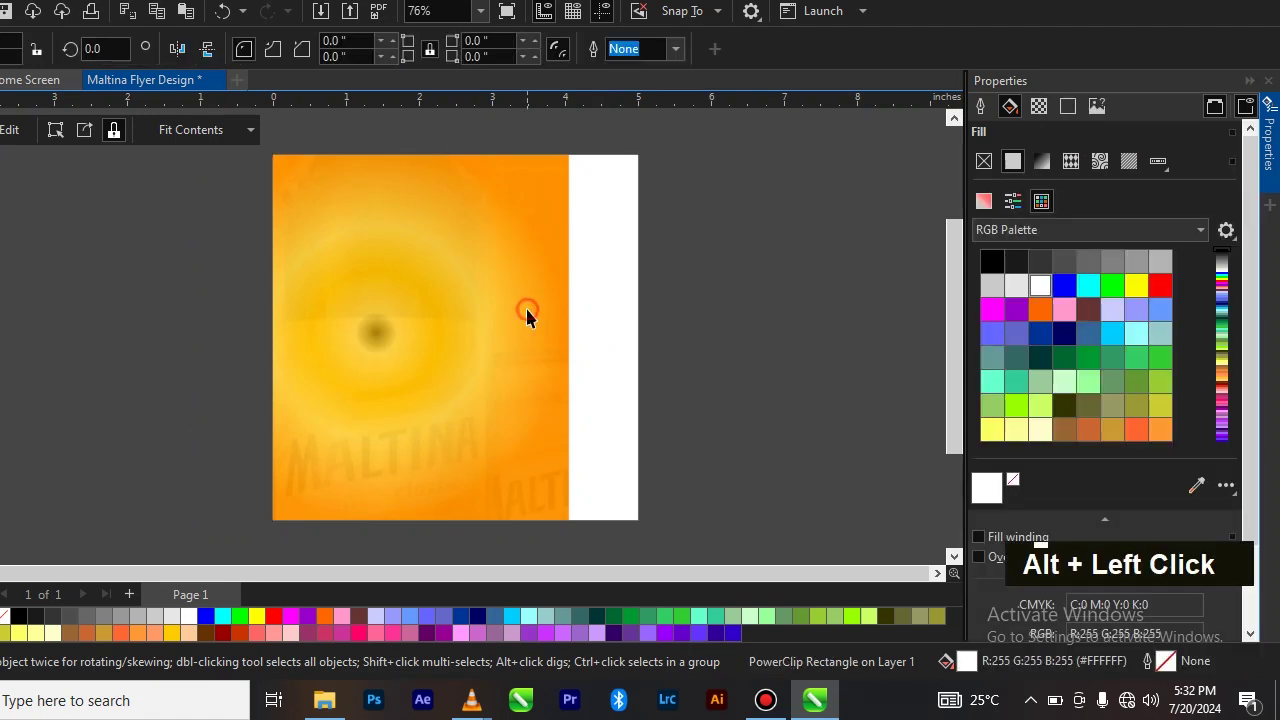
{"action": "left_click", "coordinate": [672, 266]}
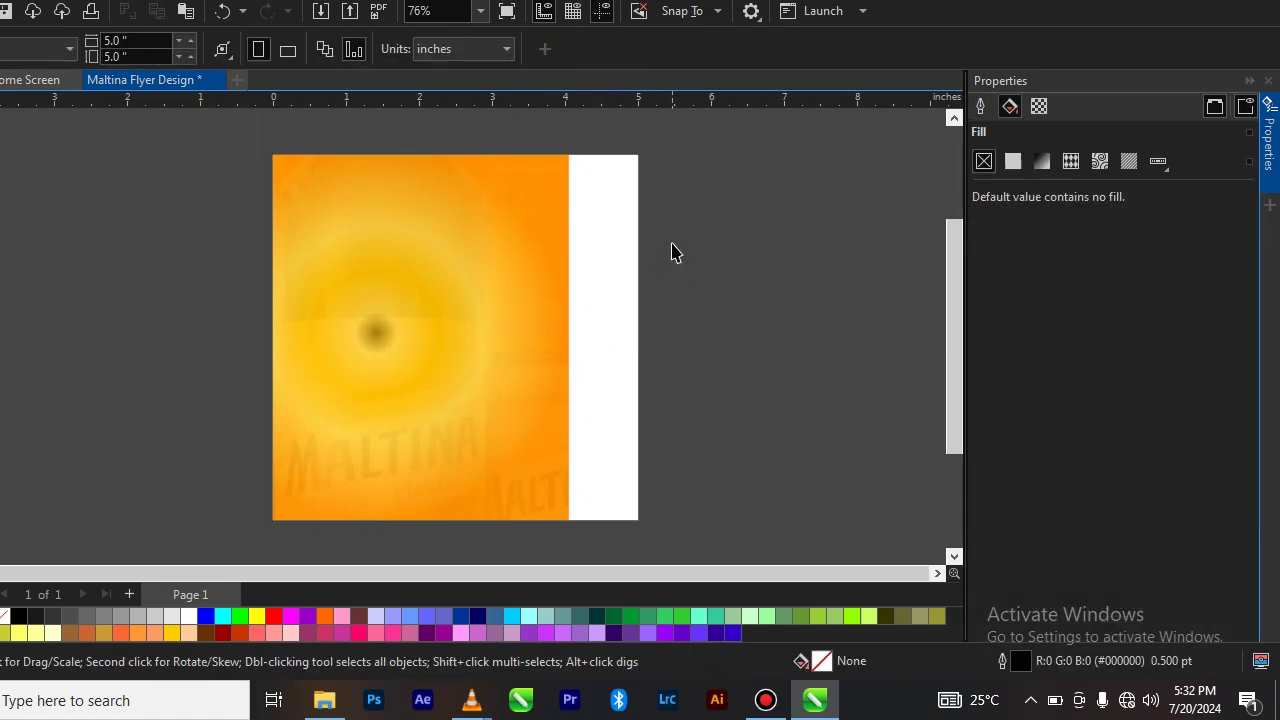
{"action": "key", "text": "alt"}
{"action": "double_click", "coordinate": [488, 211]}
{"action": "left_click", "coordinate": [674, 191], "text": "ctrl"}
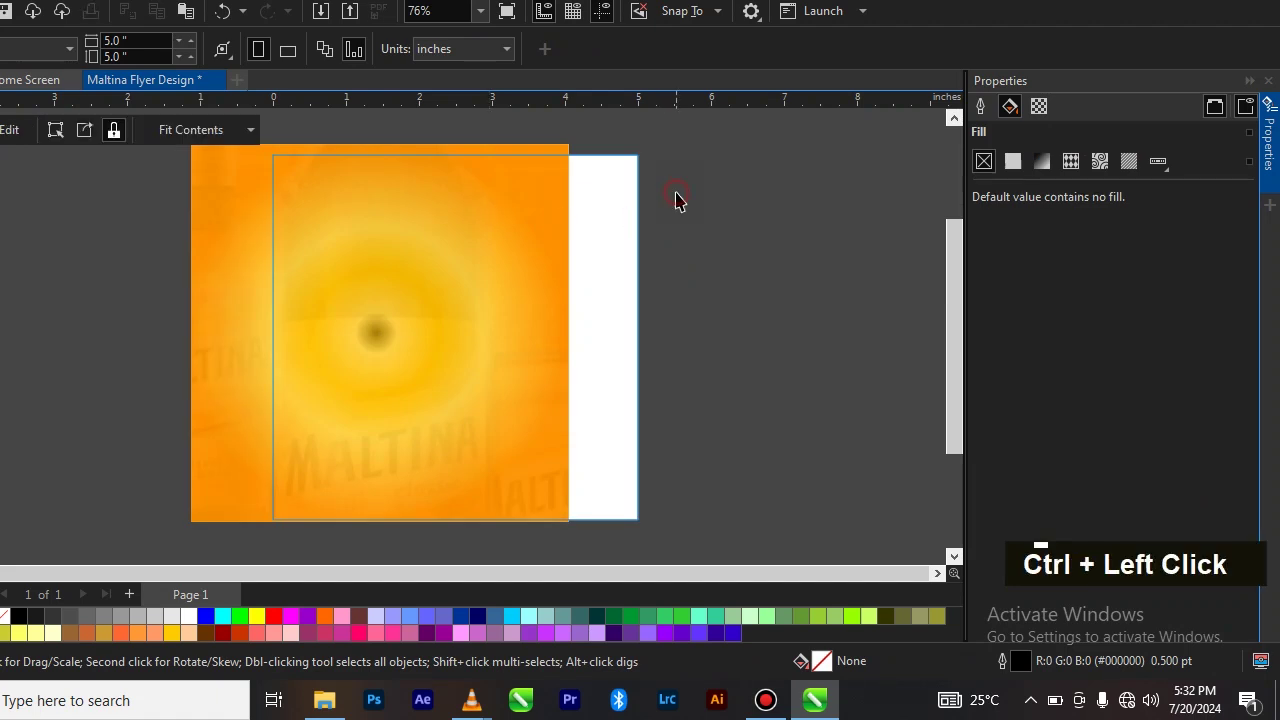
Step: Edit the PowerClip contents, enlarging the Malt BG image and moving it to cover the whole frame
{"action": "right_click", "coordinate": [520, 210]}
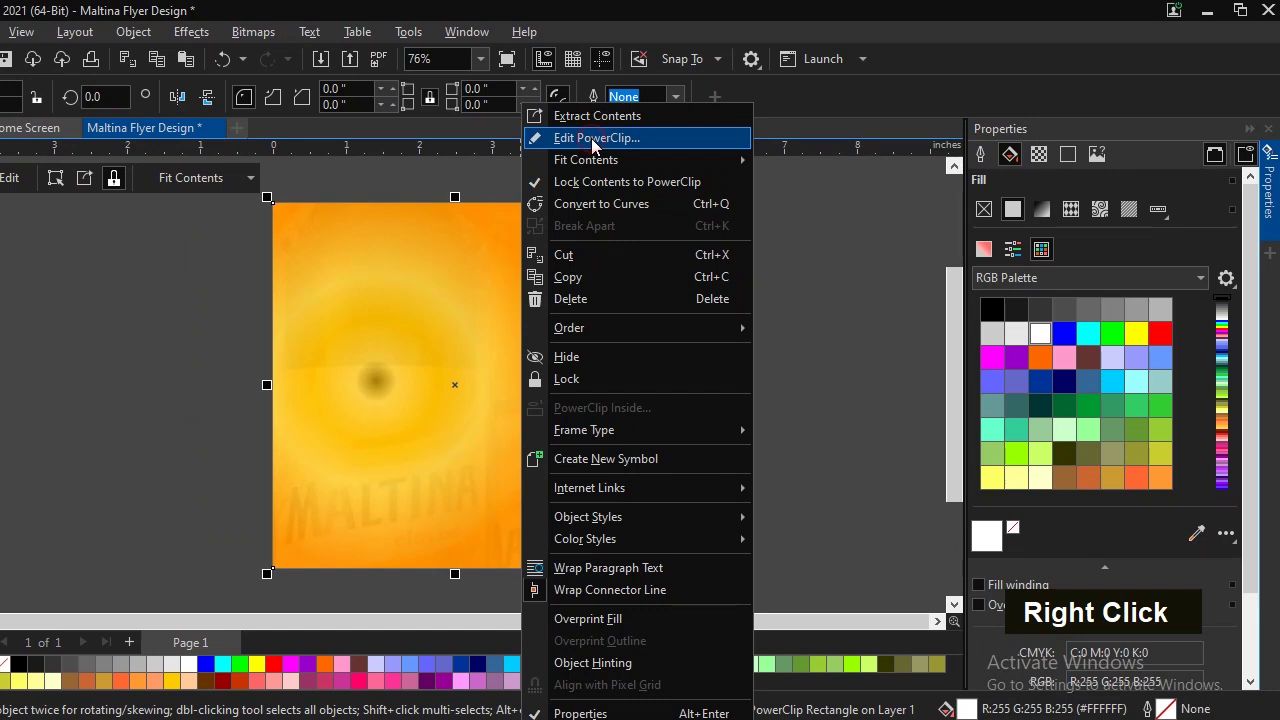
{"action": "left_click", "coordinate": [592, 138]}
{"action": "left_click", "coordinate": [597, 192]}
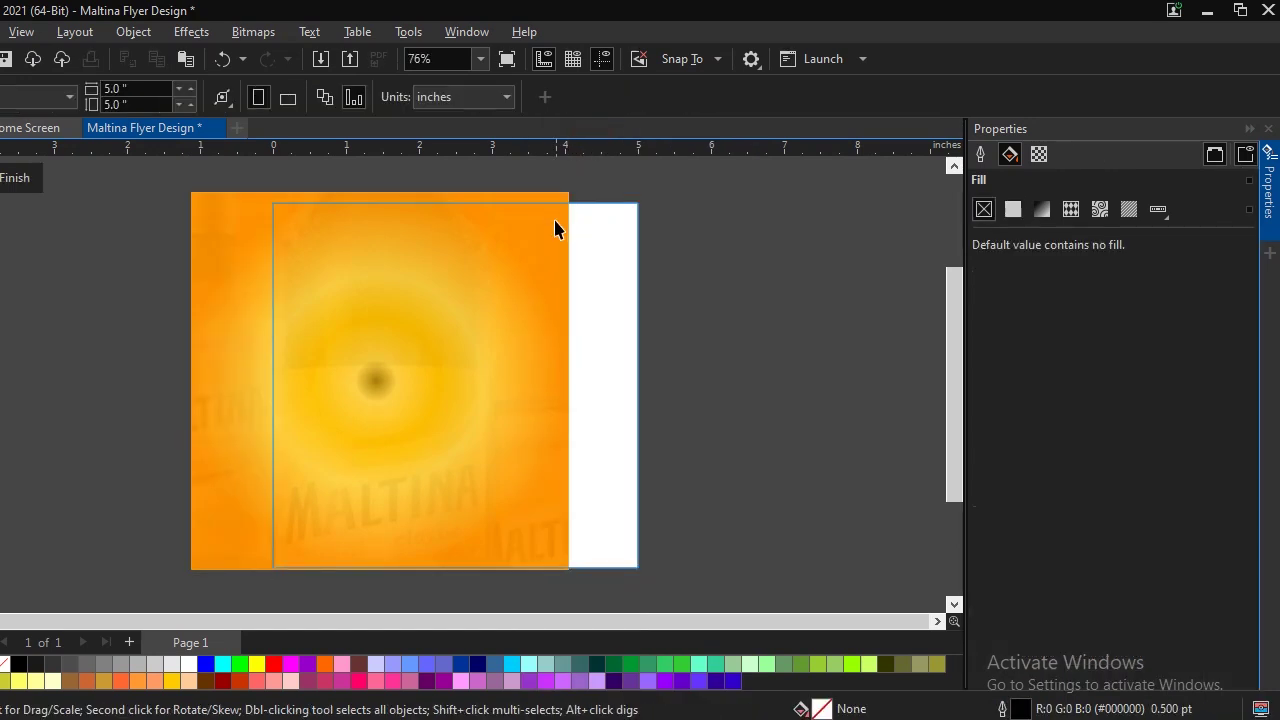
{"action": "left_click", "coordinate": [560, 218]}
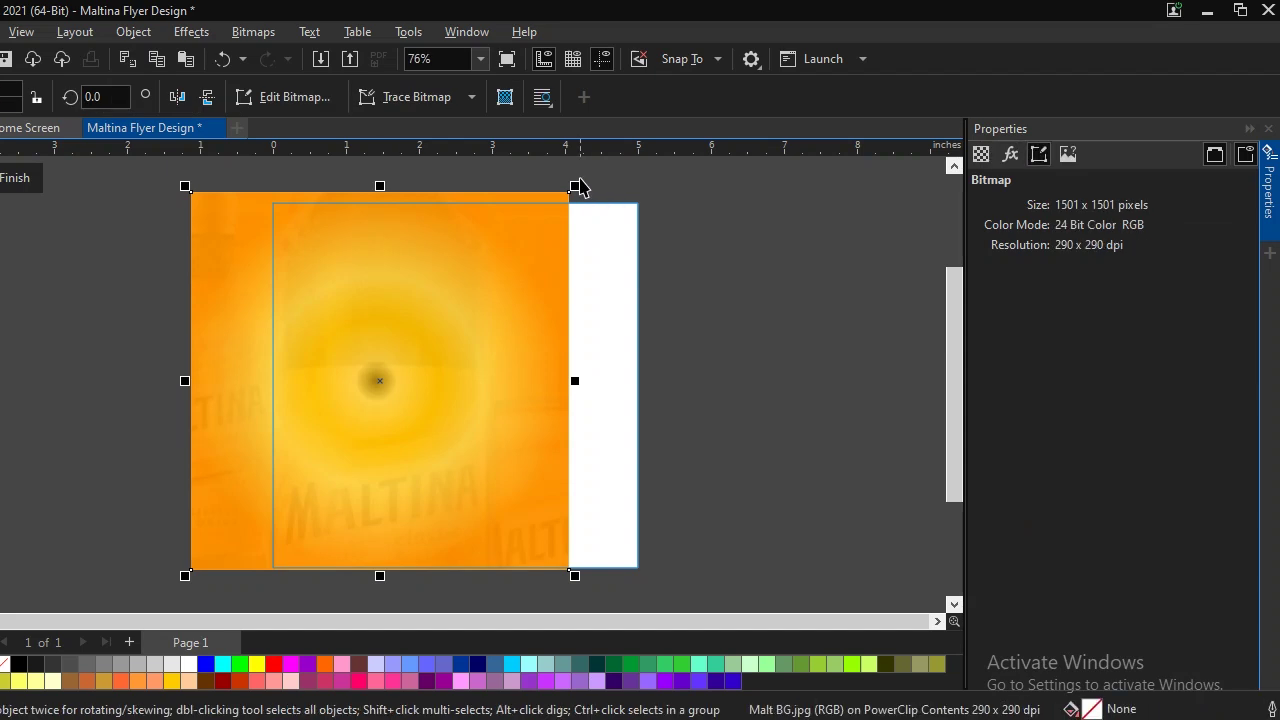
{"action": "left_click_drag", "start_coordinate": [579, 188], "coordinate": [612, 178]}
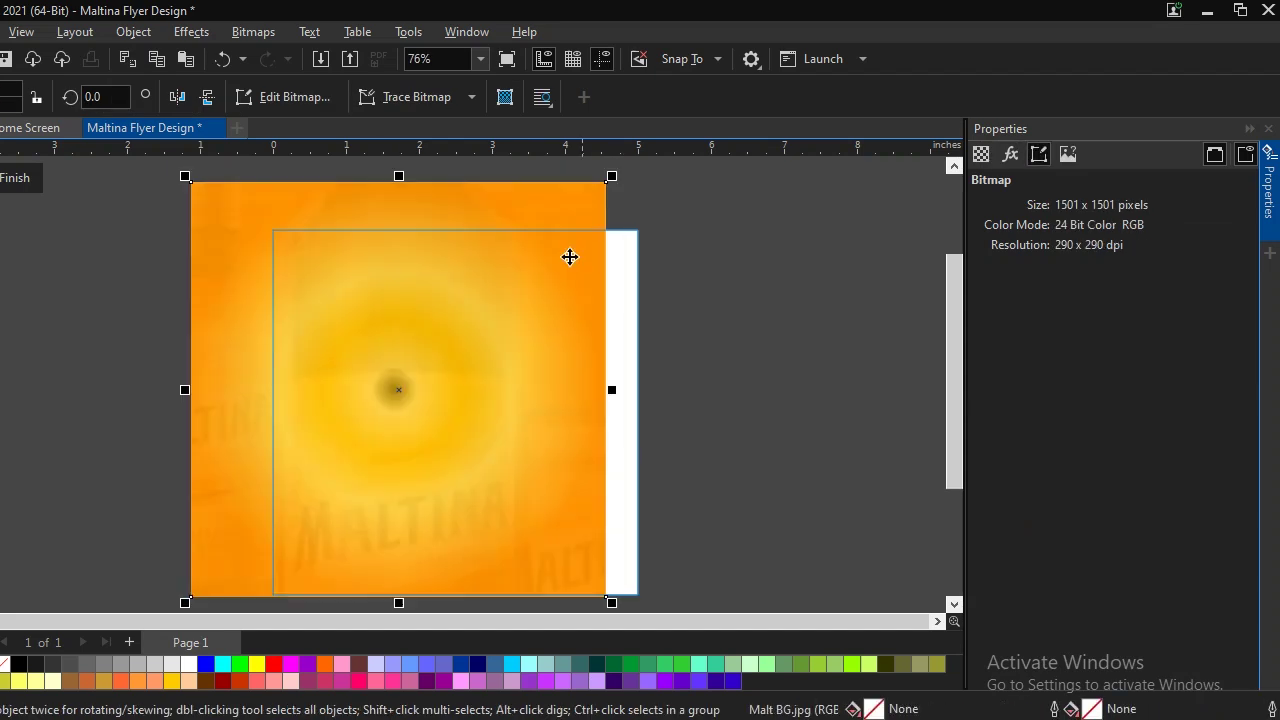
{"action": "left_click_drag", "start_coordinate": [566, 279], "coordinate": [603, 300]}
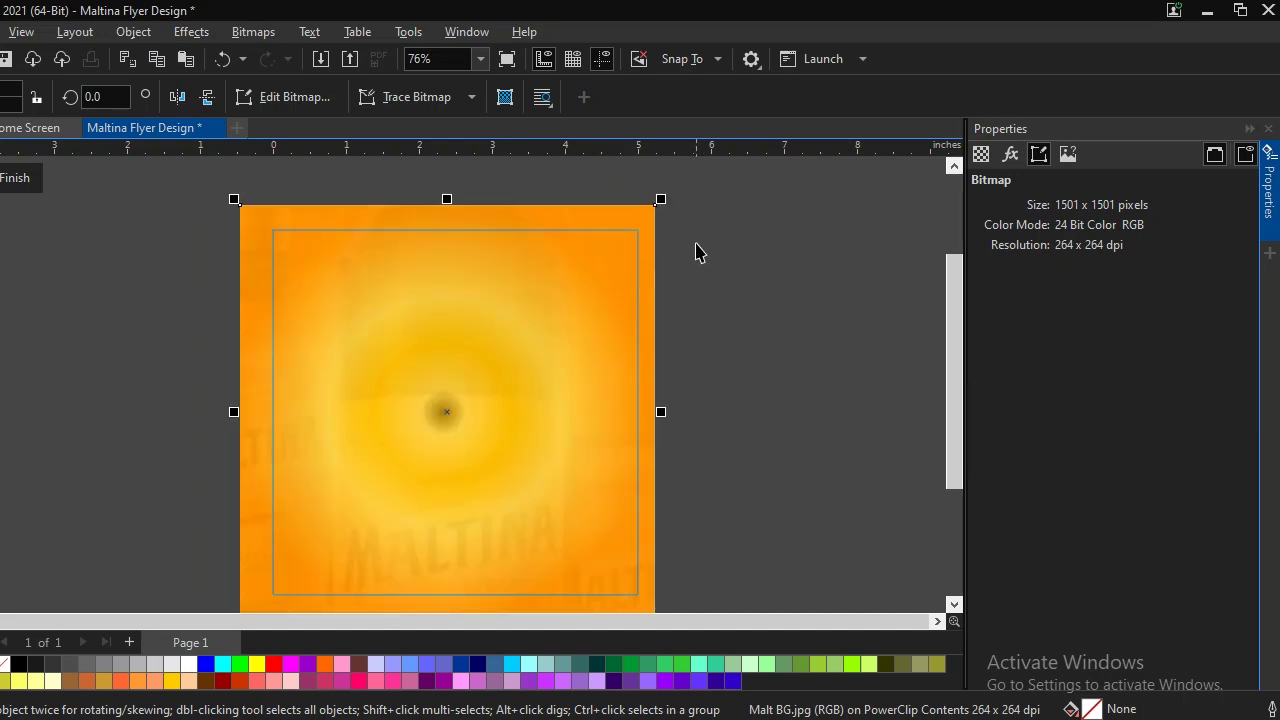
Step: Scale the Malt BG image down to about 94% from its center and recenter it over the PowerClip frame
{"action": "scroll", "coordinate": [700, 245], "scroll_direction": "down", "scroll_amount": 1}
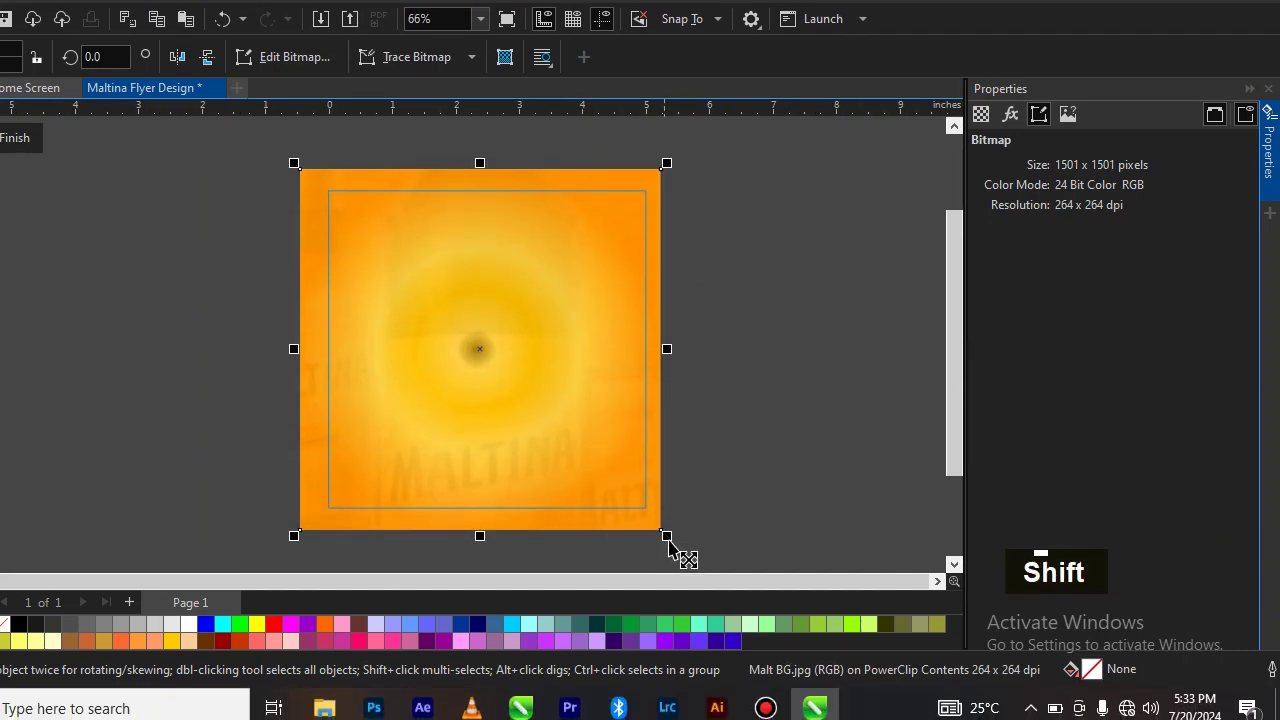
{"action": "left_click", "coordinate": [662, 578], "text": "shift"}
{"action": "left_click", "coordinate": [666, 531], "text": "shift"}
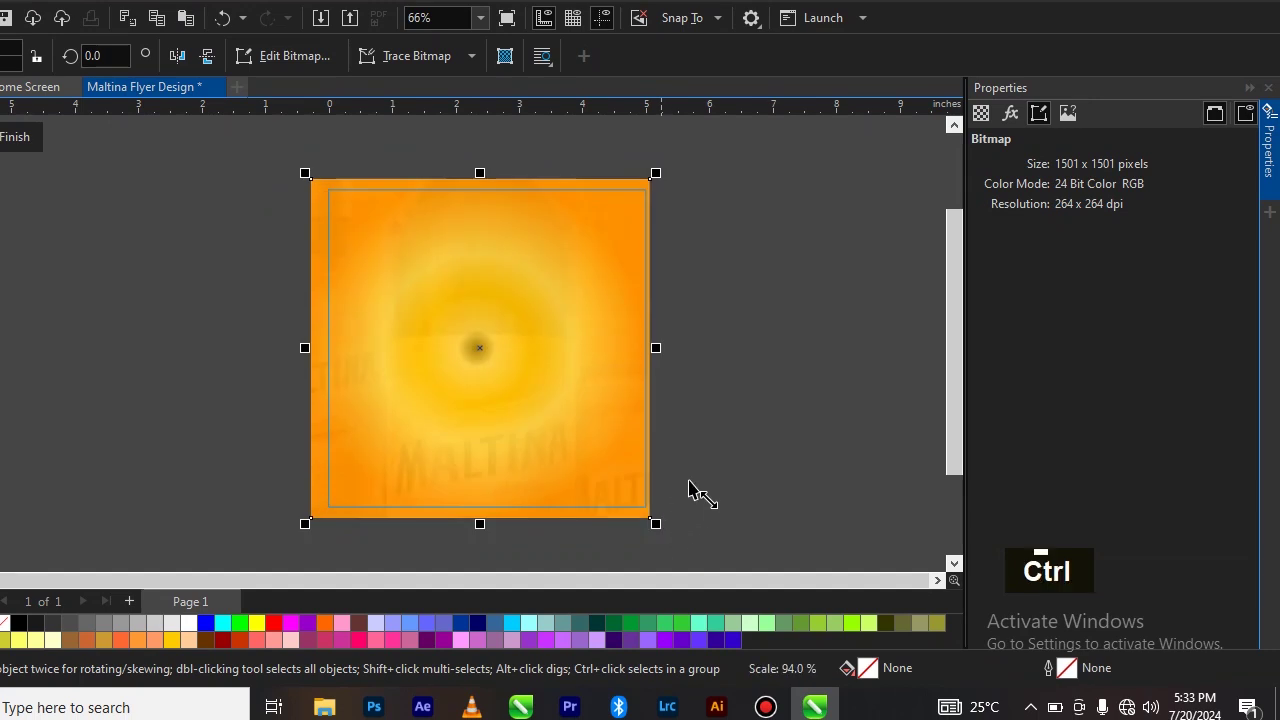
{"action": "left_click", "coordinate": [523, 337], "text": "ctrl"}
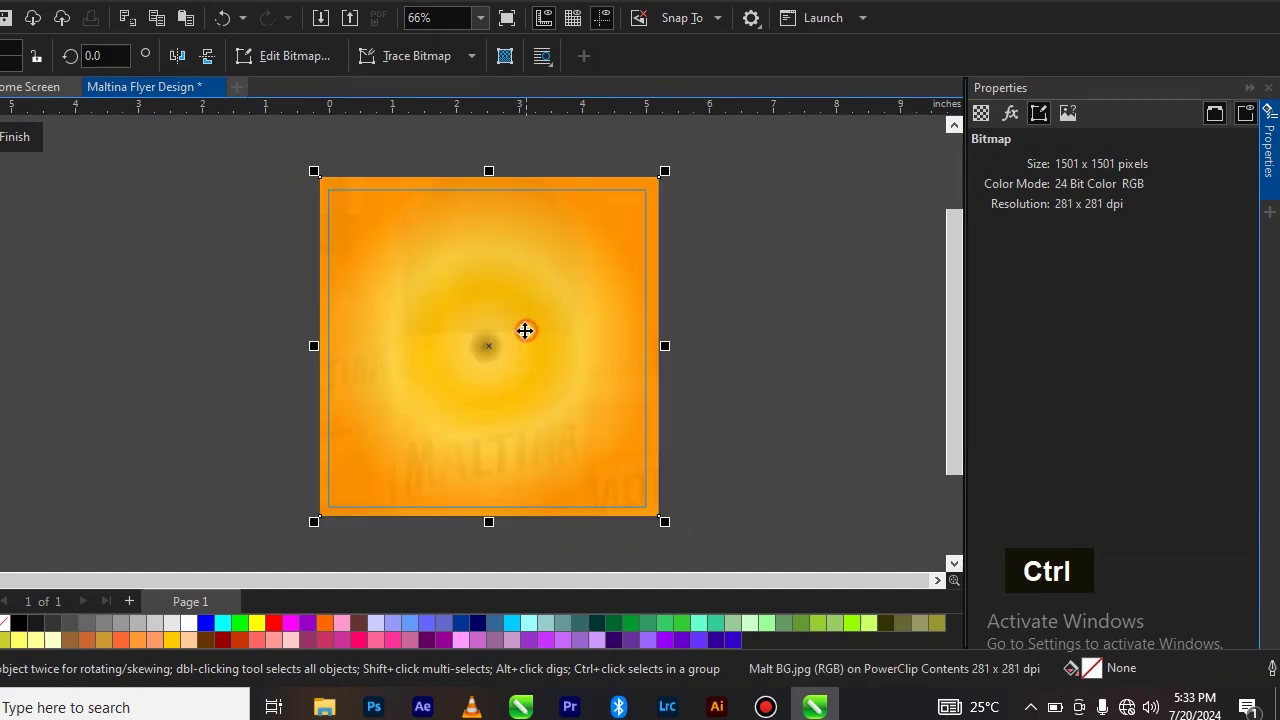
{"action": "left_click_drag", "start_coordinate": [523, 331], "coordinate": [540, 325]}
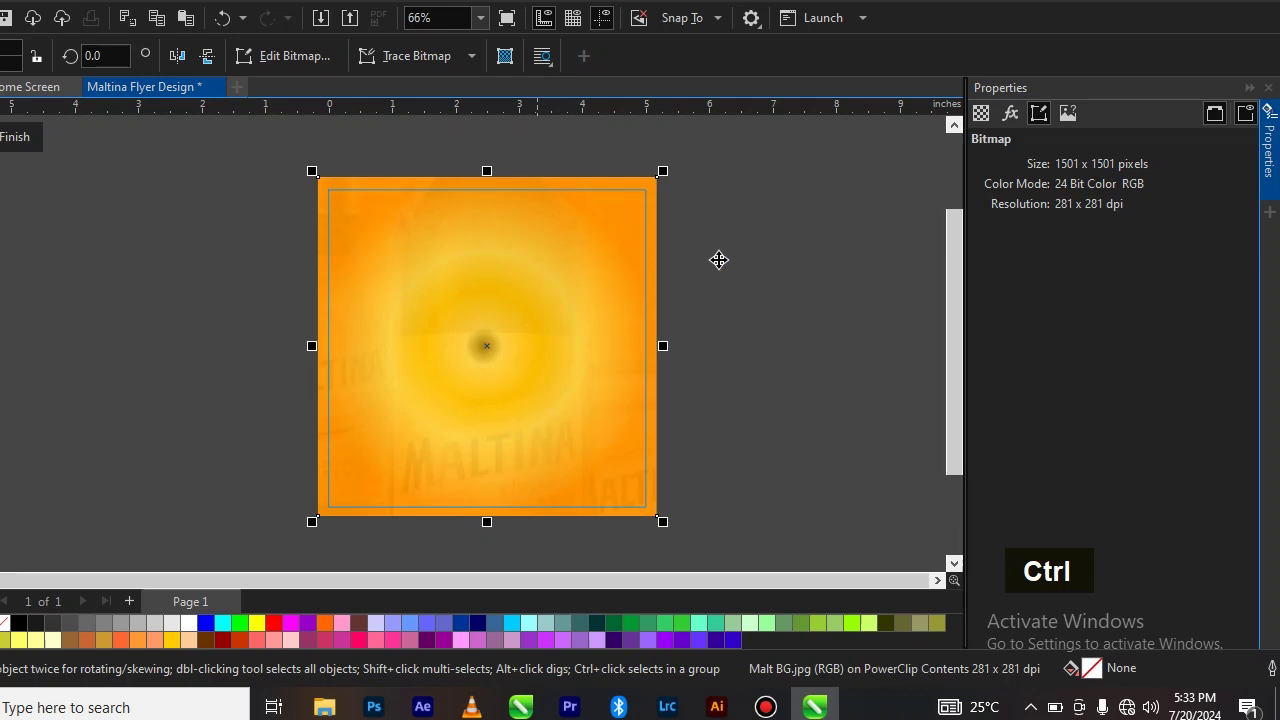
Step: Finish editing the background PowerClip's contents
{"action": "right_click", "coordinate": [727, 204]}
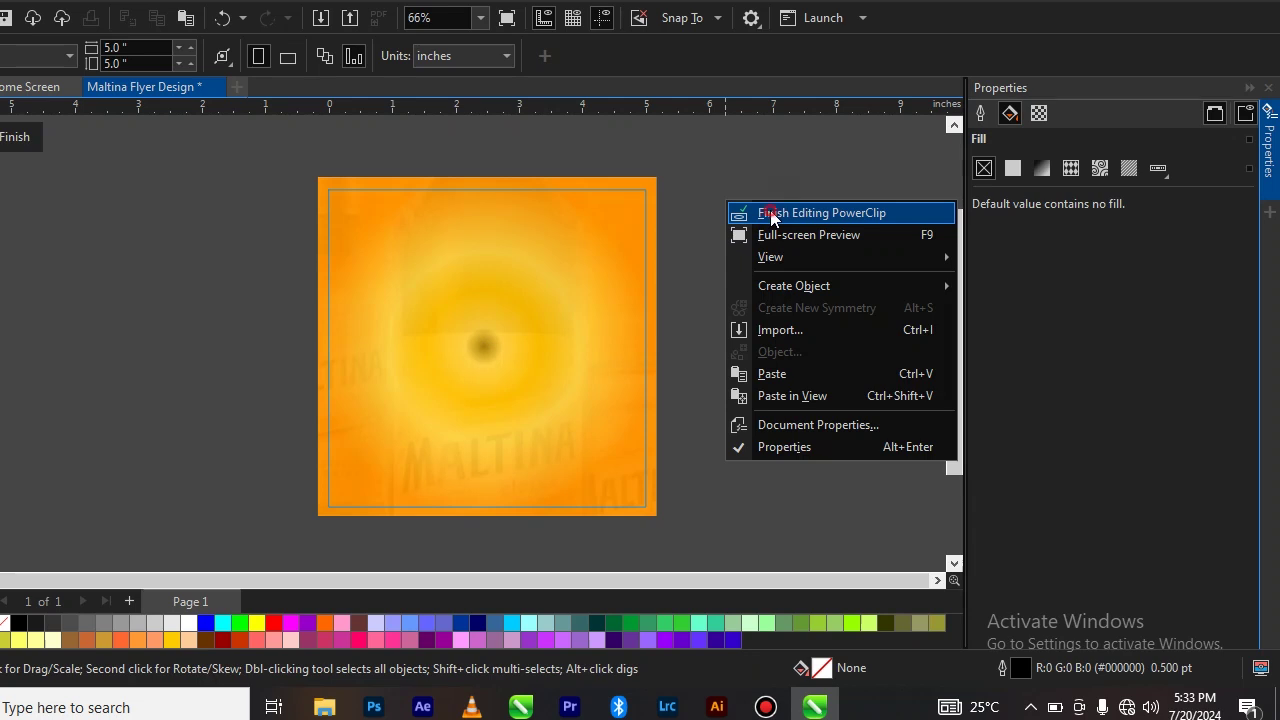
{"action": "left_click", "coordinate": [771, 214]}
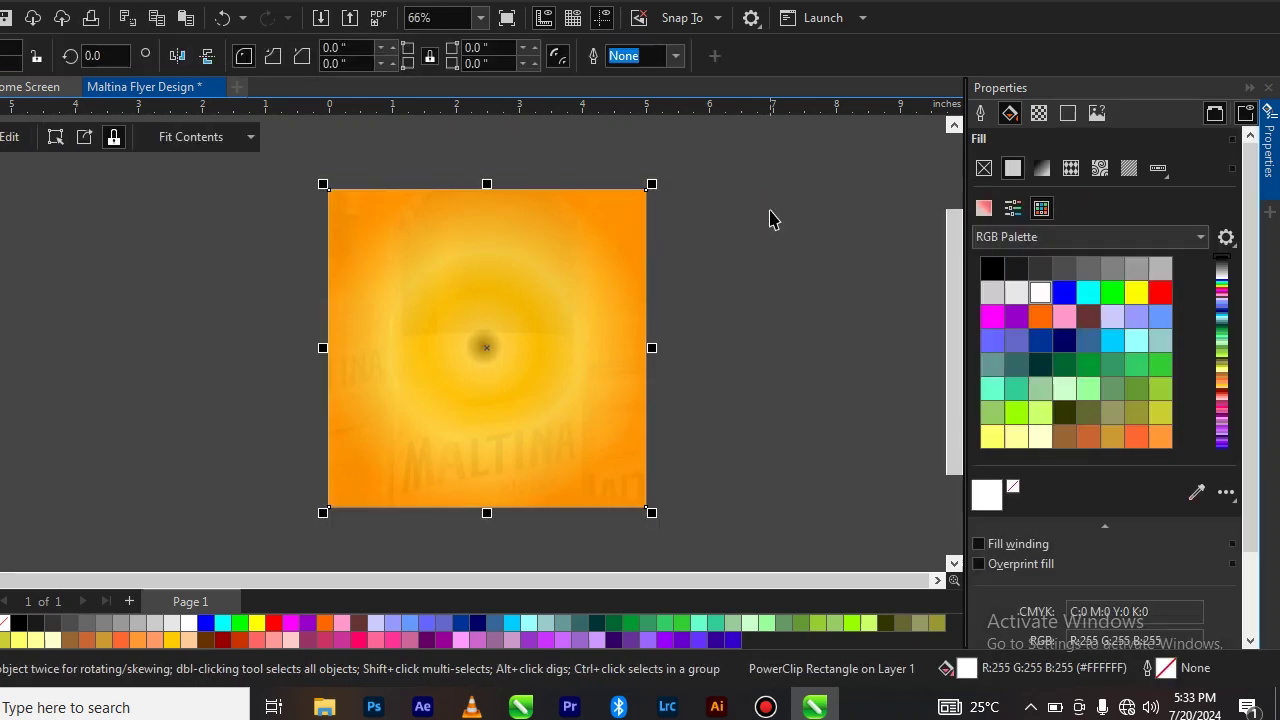
Step: Reopen the background PowerClip's contents for editing, exit the editing mode again and deselect the frame
{"action": "double_click", "coordinate": [575, 264]}
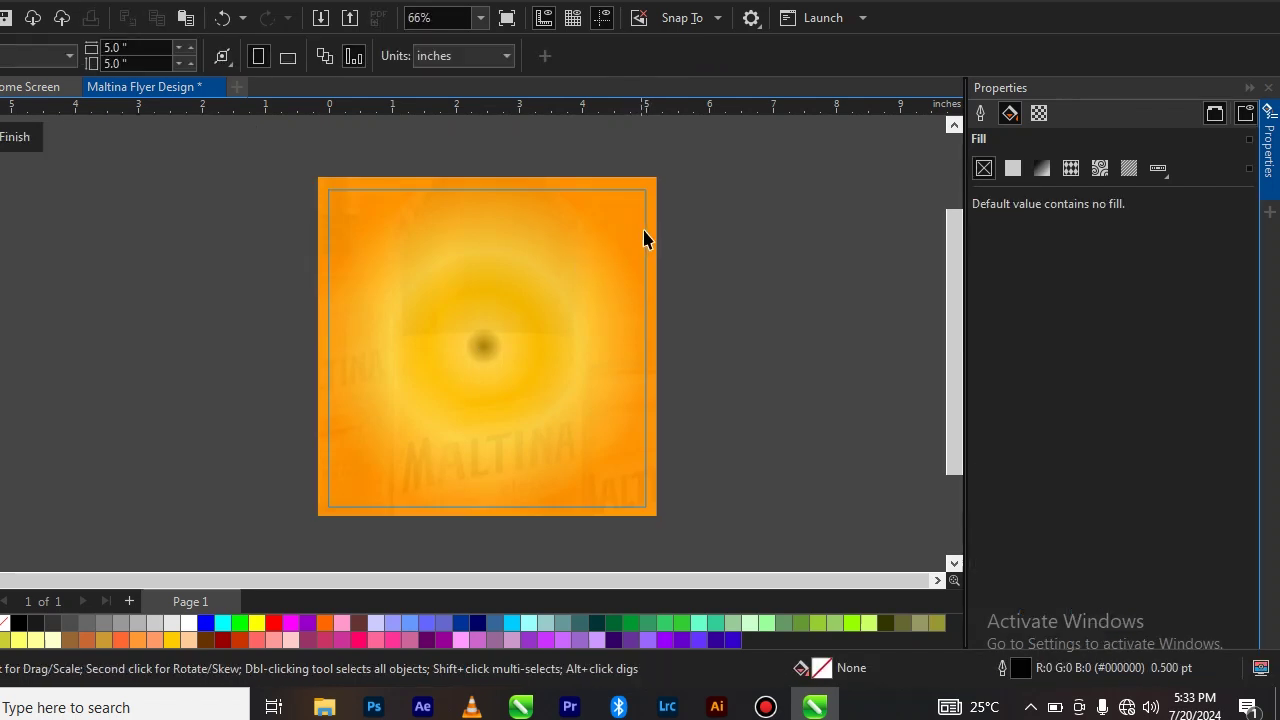
{"action": "key", "text": "ctrl"}
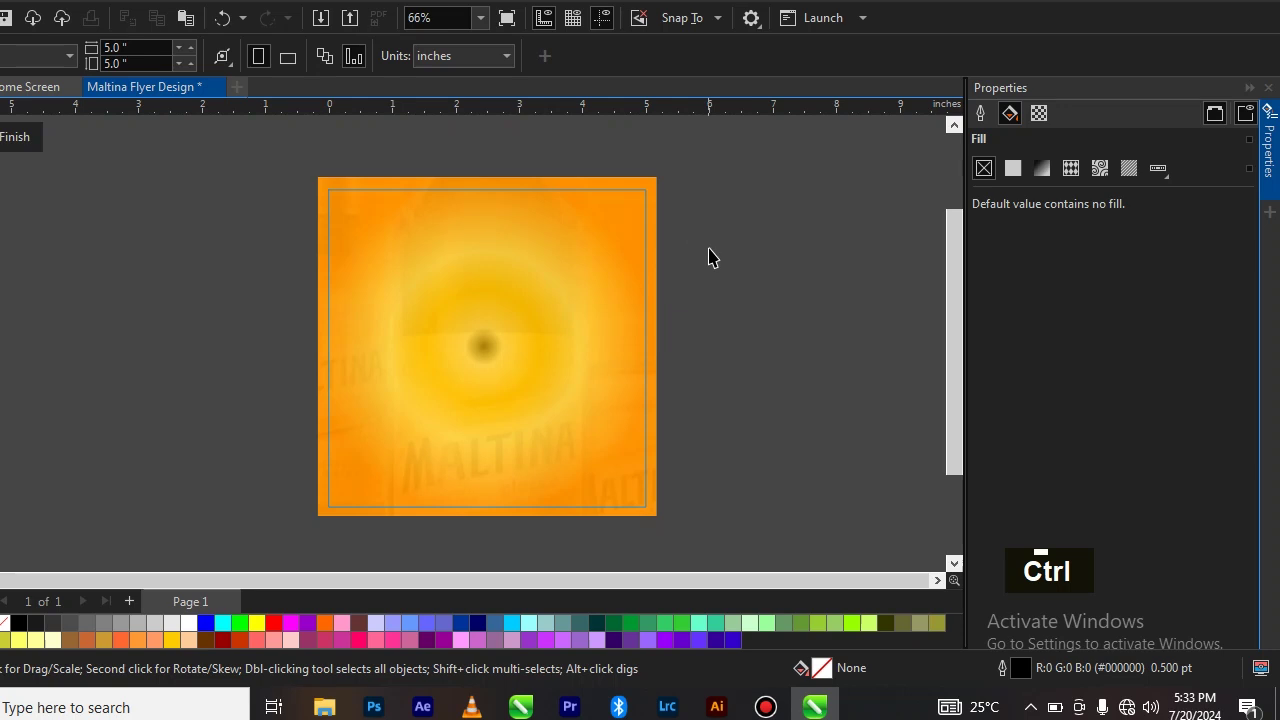
{"action": "left_click", "coordinate": [707, 257], "text": "ctrl"}
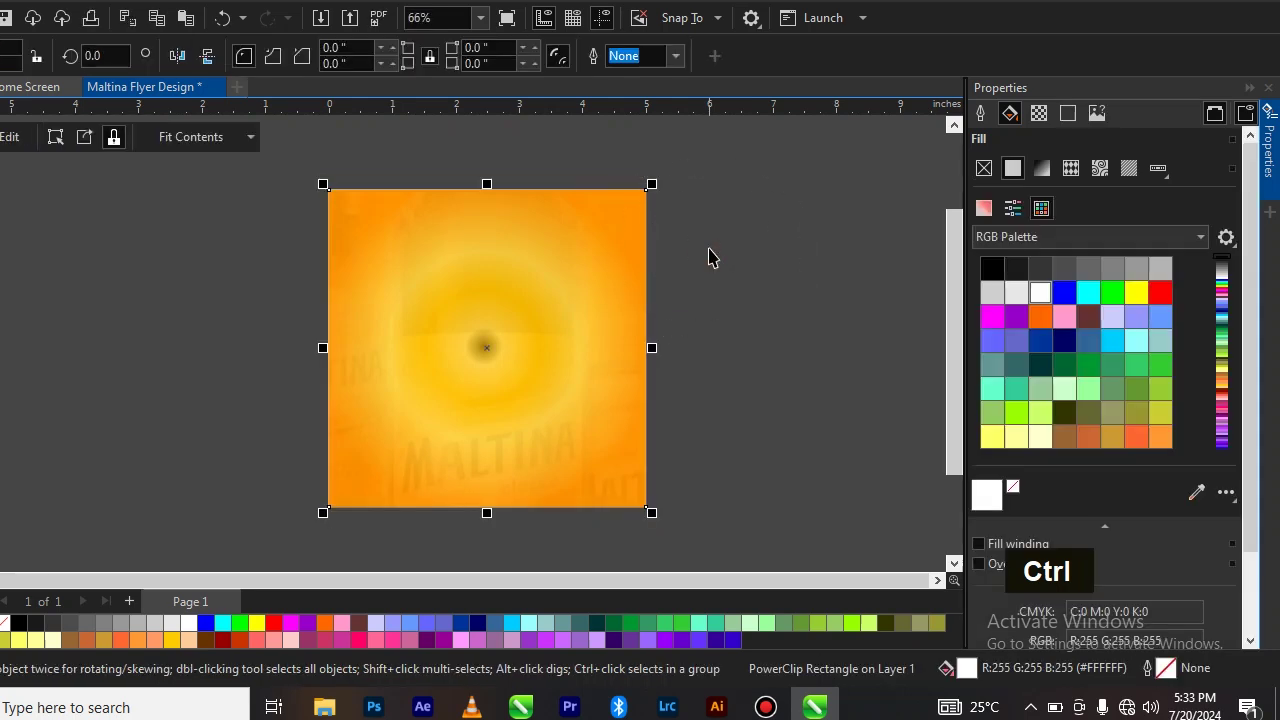
{"action": "left_click", "coordinate": [711, 255]}
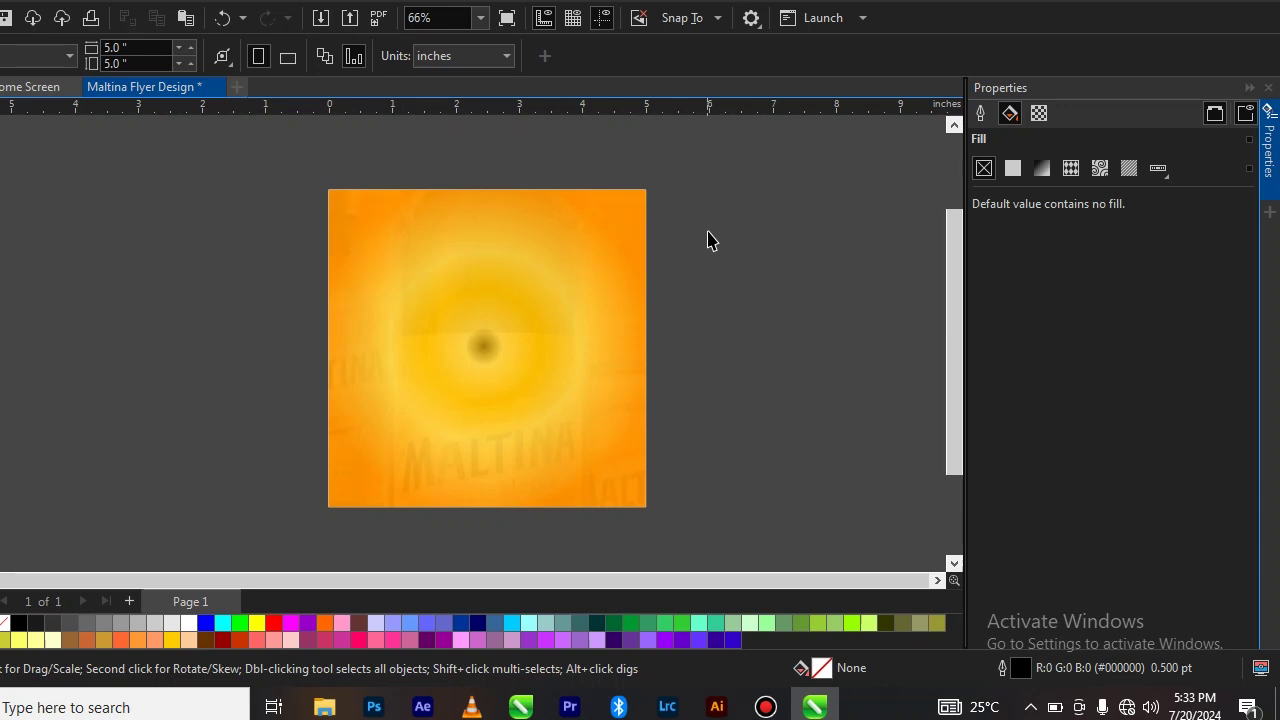
{"action": "right_click", "coordinate": [709, 231]}
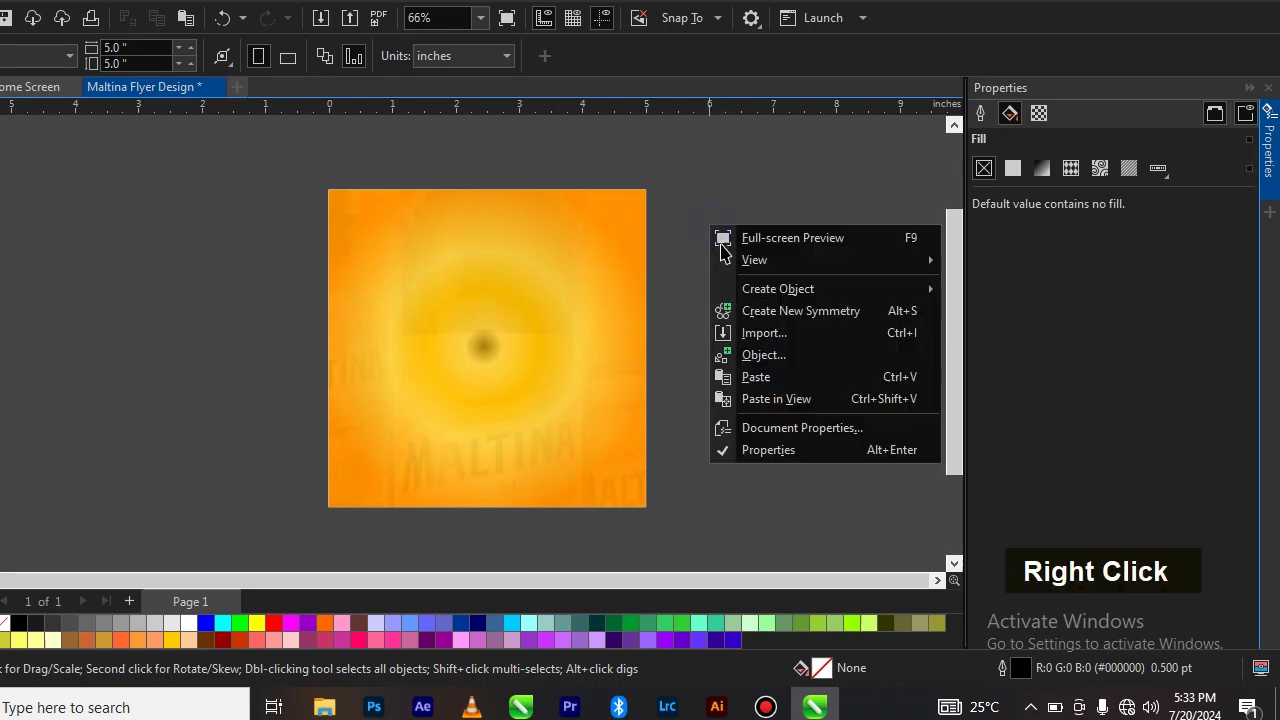
{"action": "left_click", "coordinate": [755, 333]}
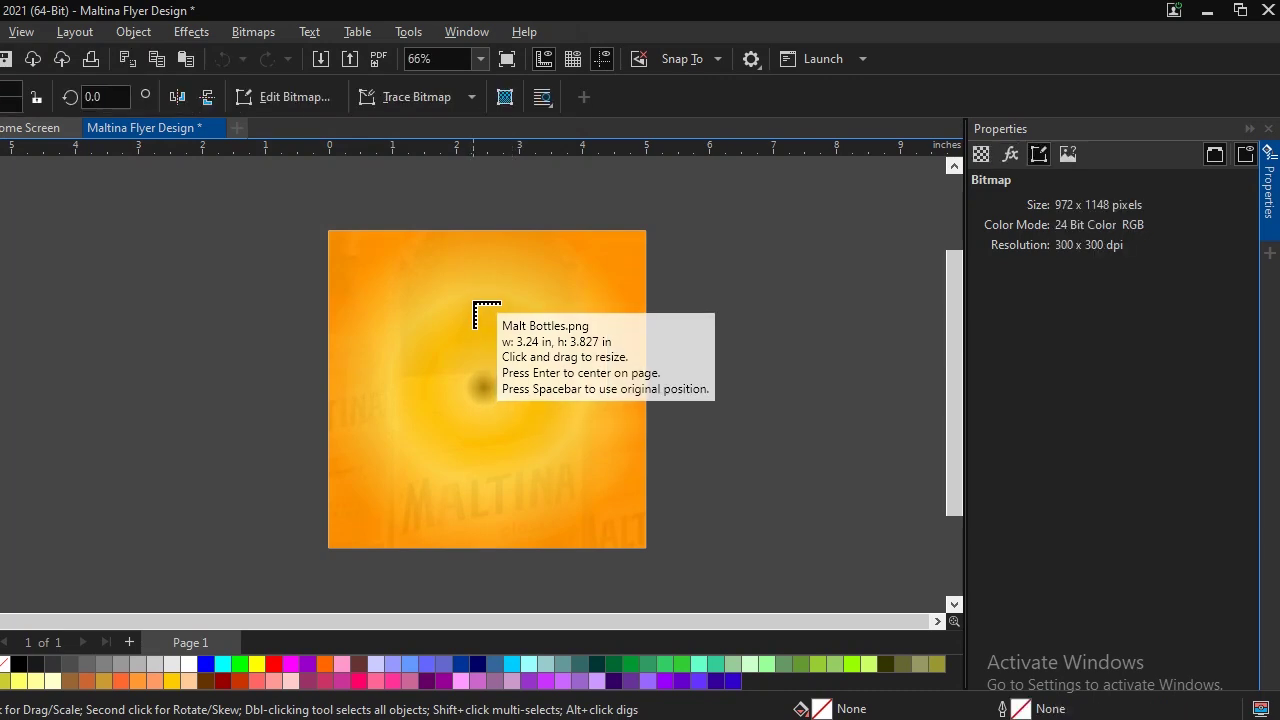
{"action": "key", "text": "Escape"}
{"action": "key", "text": "Escape"}
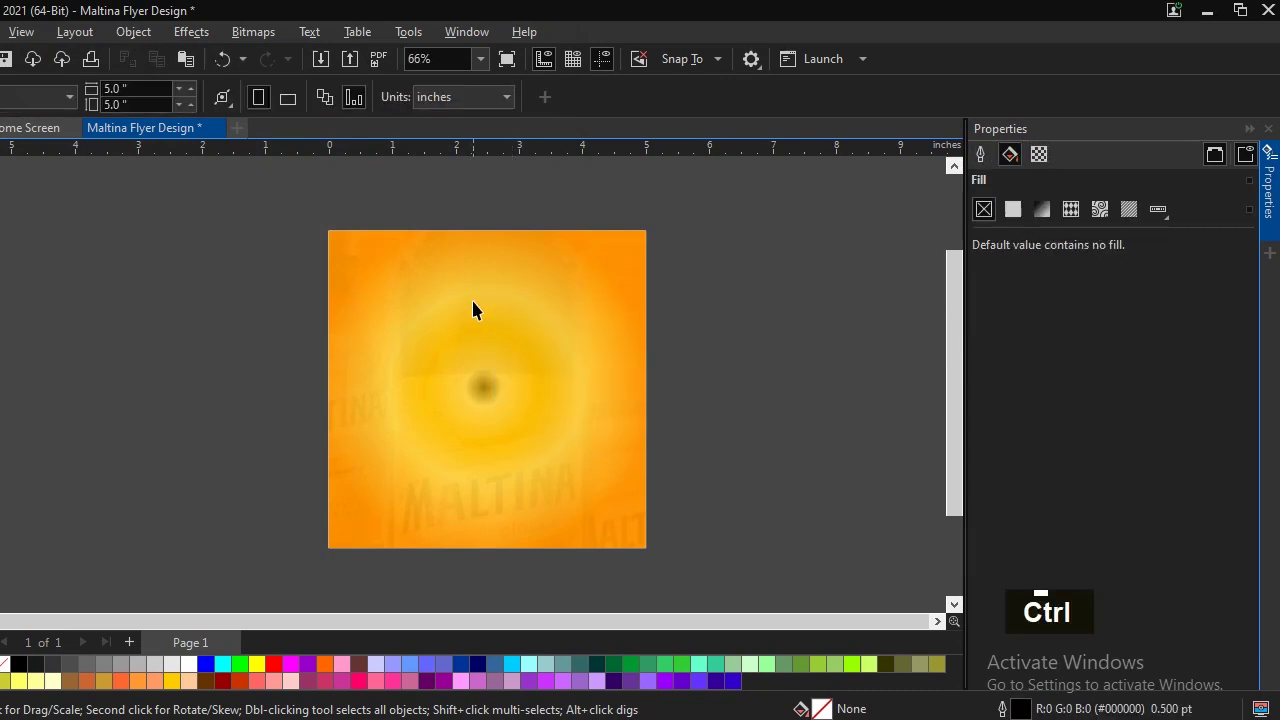
Step: Import the Malt Bottles image onto the flyer and center it on the page
{"action": "key", "text": "ctrl+i"}
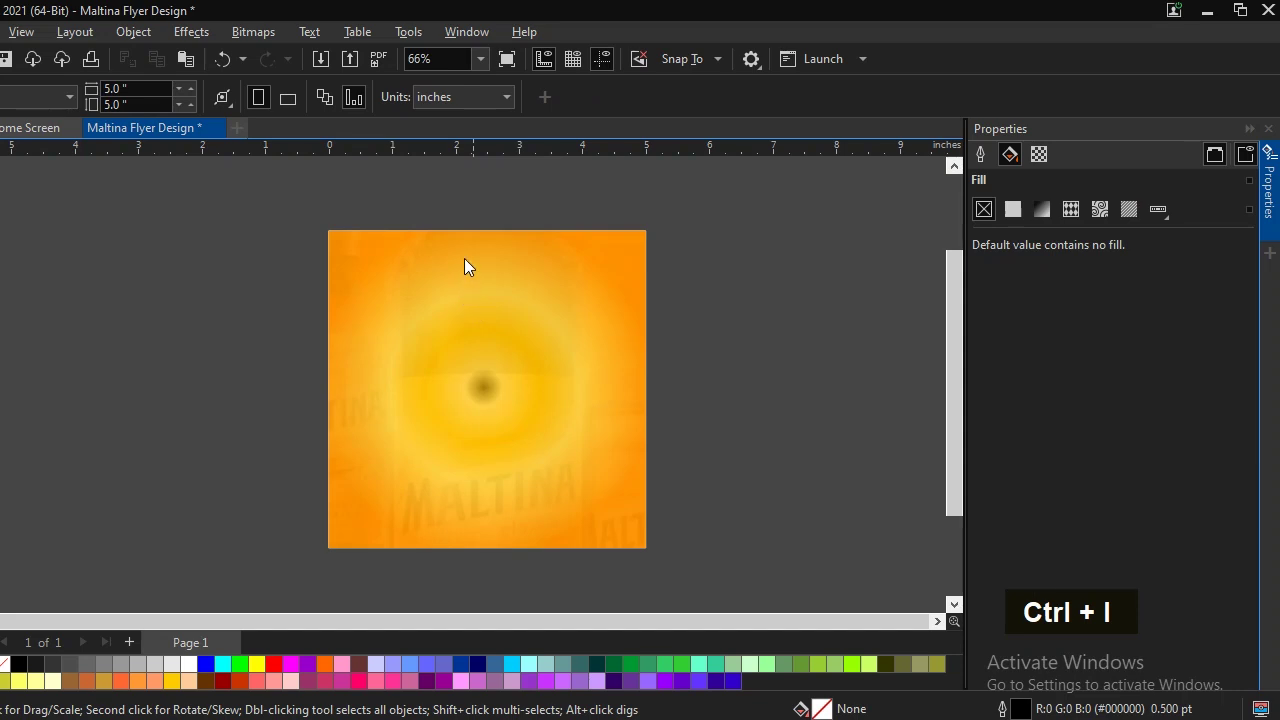
{"action": "left_click", "coordinate": [378, 153]}
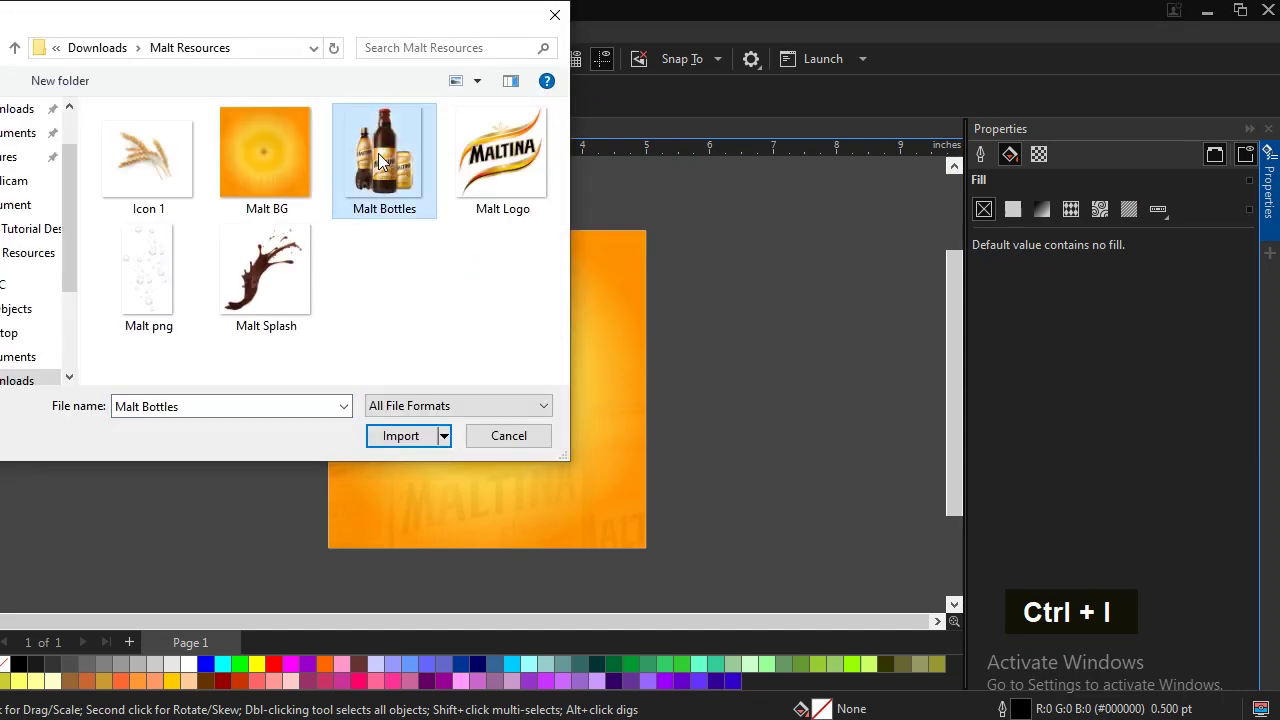
{"action": "left_click", "coordinate": [403, 437]}
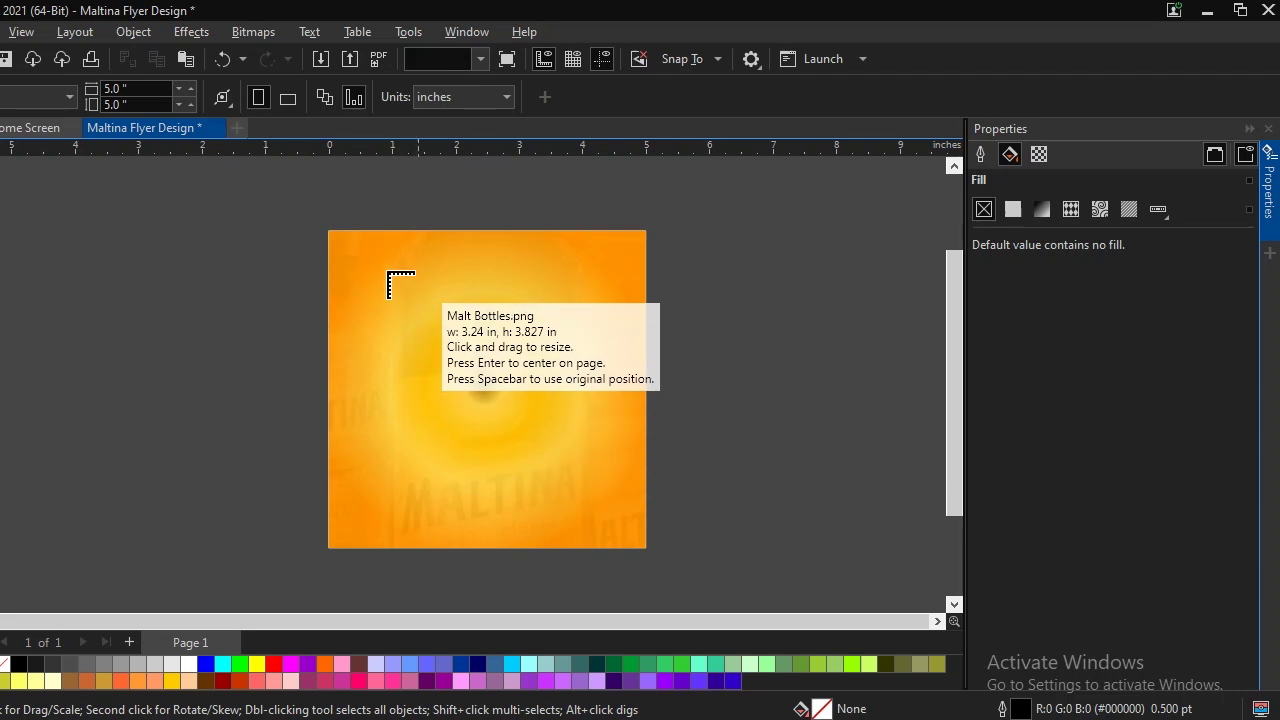
{"action": "left_click_drag", "start_coordinate": [380, 267], "coordinate": [548, 462]}
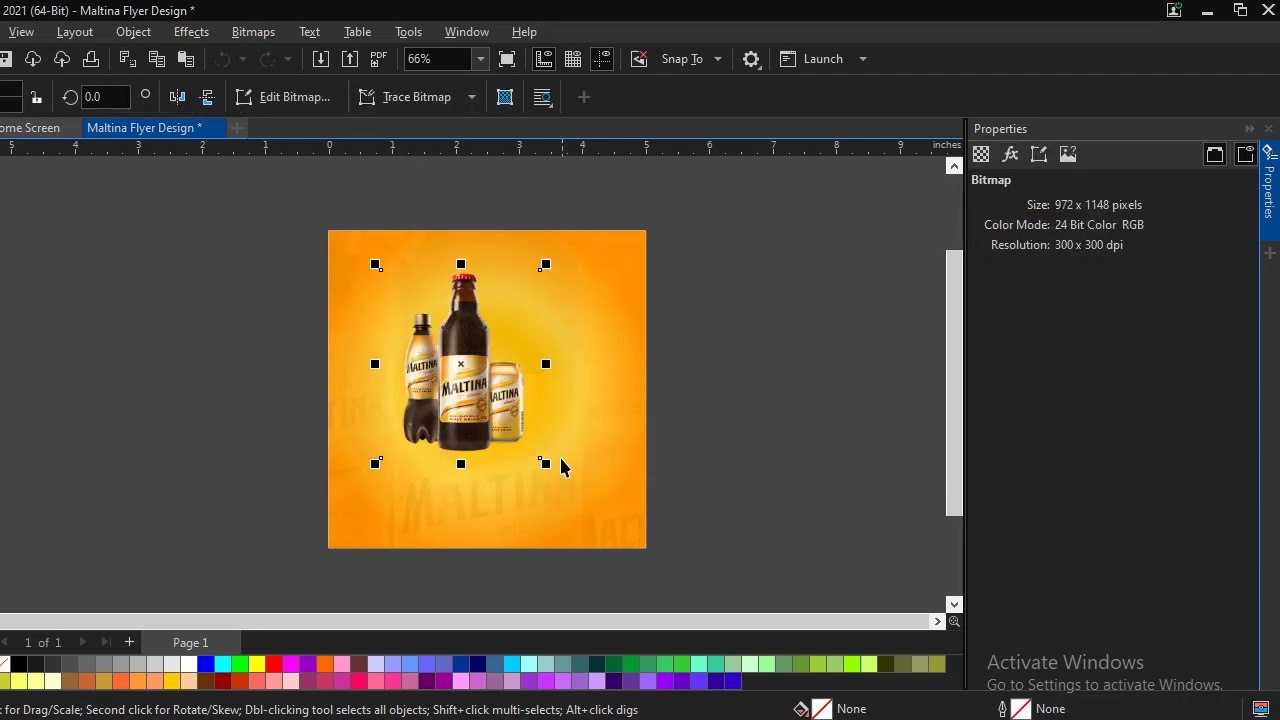
{"action": "key", "text": "p"}
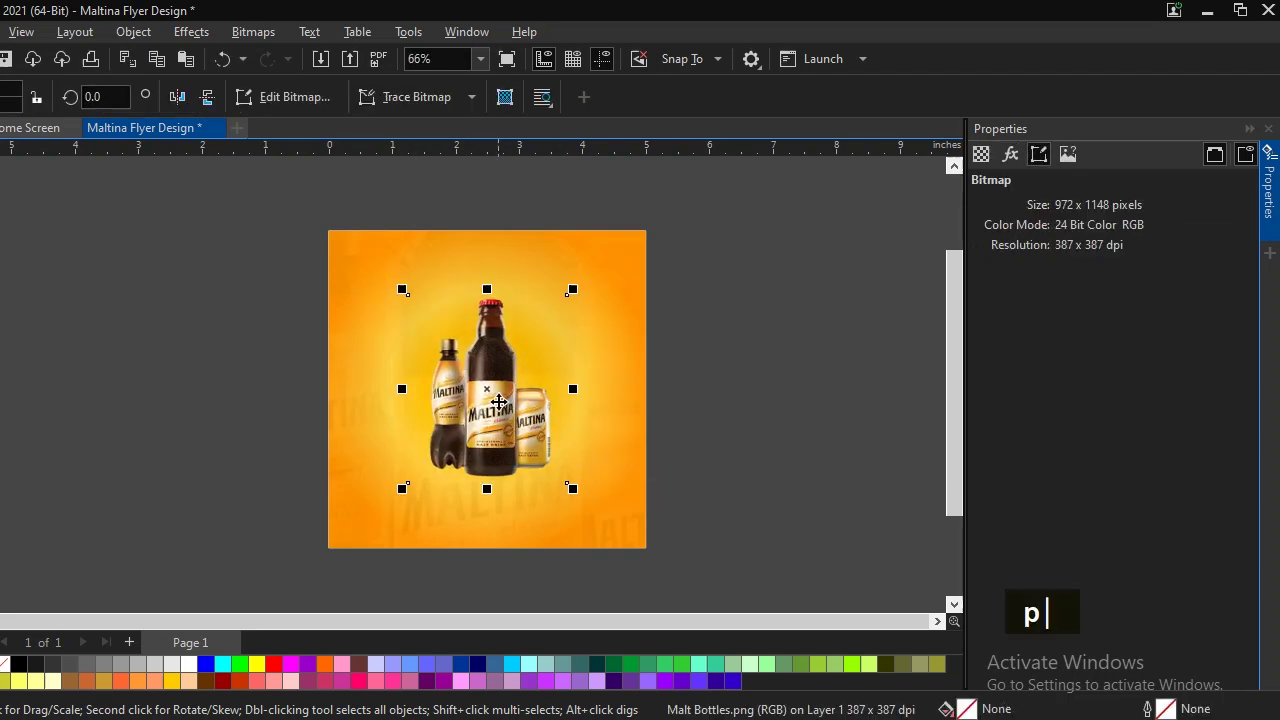
Step: Enlarge the Malt Bottles image and position it in the lower middle of the flyer
{"action": "left_click_drag", "start_coordinate": [571, 489], "coordinate": [593, 514]}
{"action": "left_click_drag", "start_coordinate": [528, 427], "coordinate": [493, 422]}
{"action": "mouse_move", "coordinate": [573, 333]}
{"action": "left_mouse_down"}
{"action": "mouse_move", "coordinate": [594, 329]}
{"action": "mouse_move", "coordinate": [586, 320]}
{"action": "left_mouse_up"}
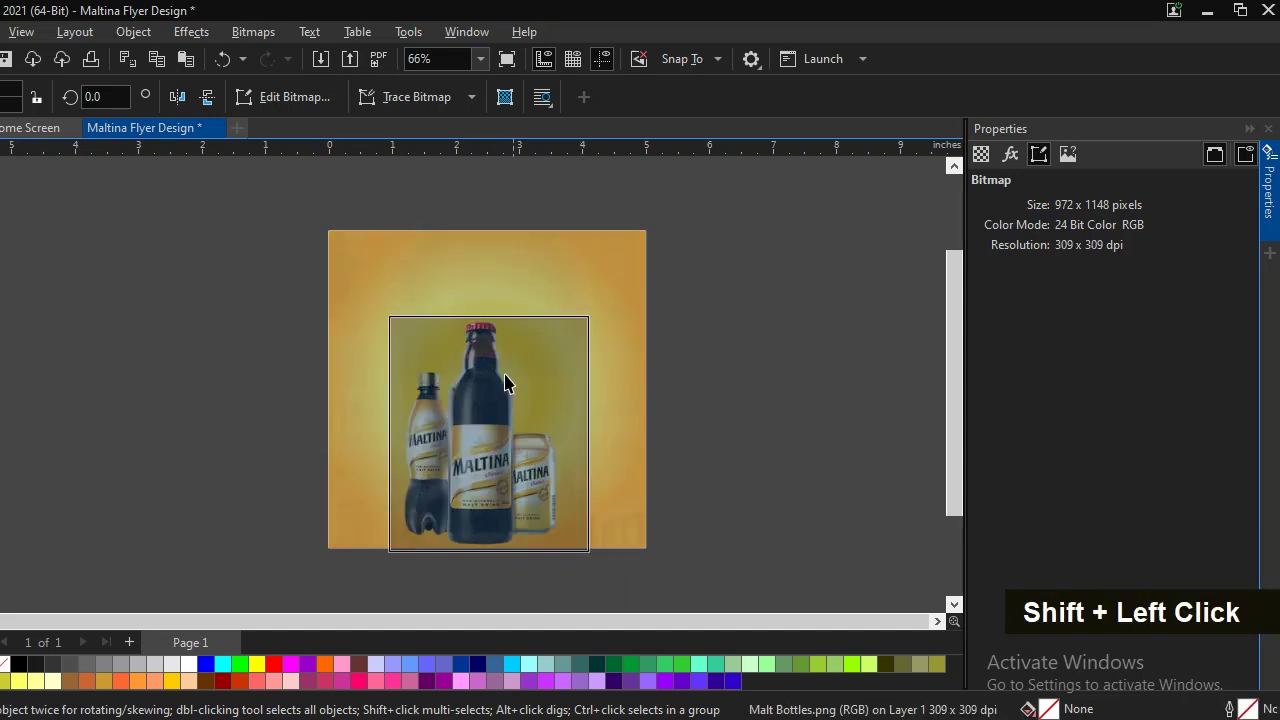
{"action": "left_click_drag", "start_coordinate": [497, 370], "coordinate": [499, 359]}
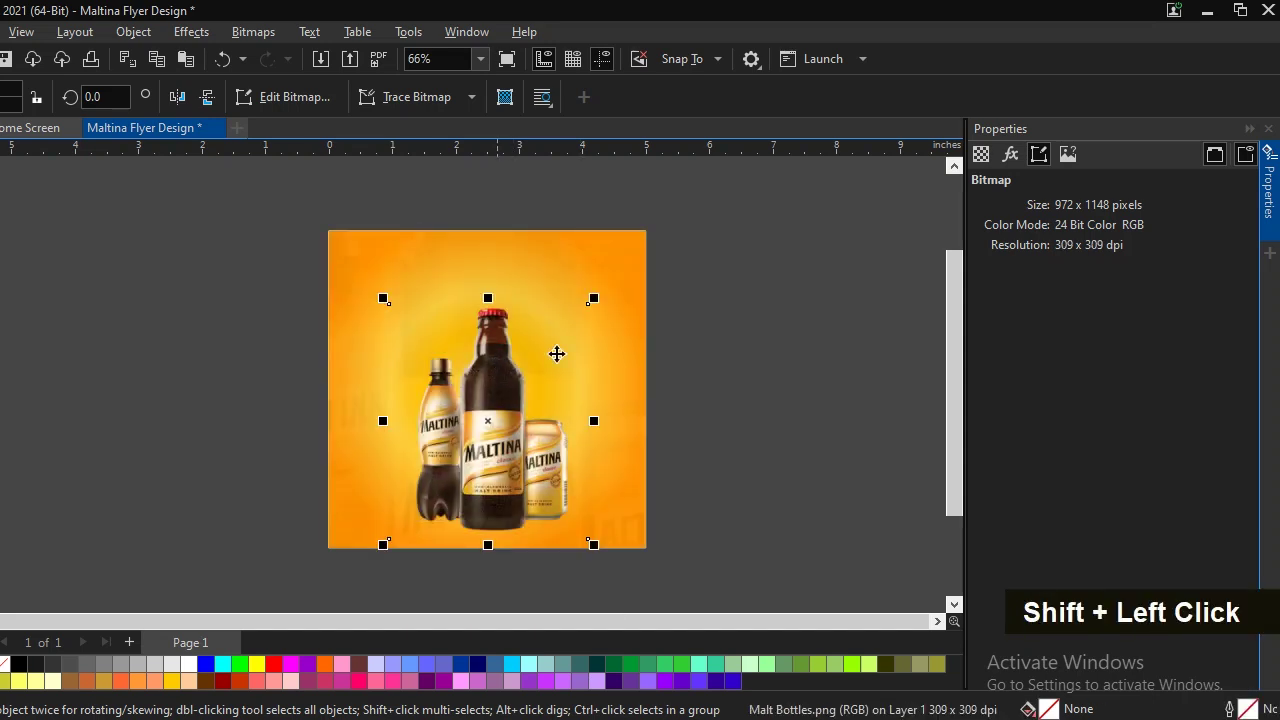
{"action": "left_click", "coordinate": [702, 286]}
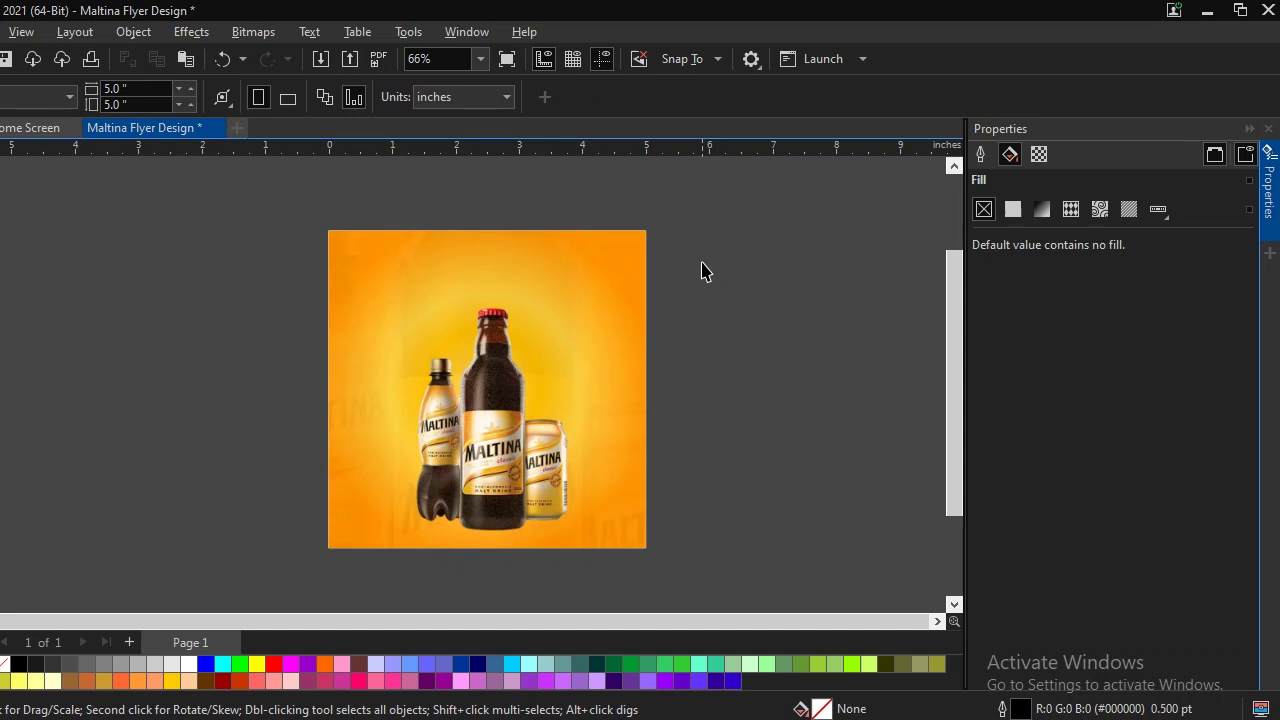
Step: Import the Malt png bubbles image at about 2.9 by 5.2 inches over the flyer's left part
{"action": "right_click", "coordinate": [701, 267]}
{"action": "left_click", "coordinate": [757, 369]}
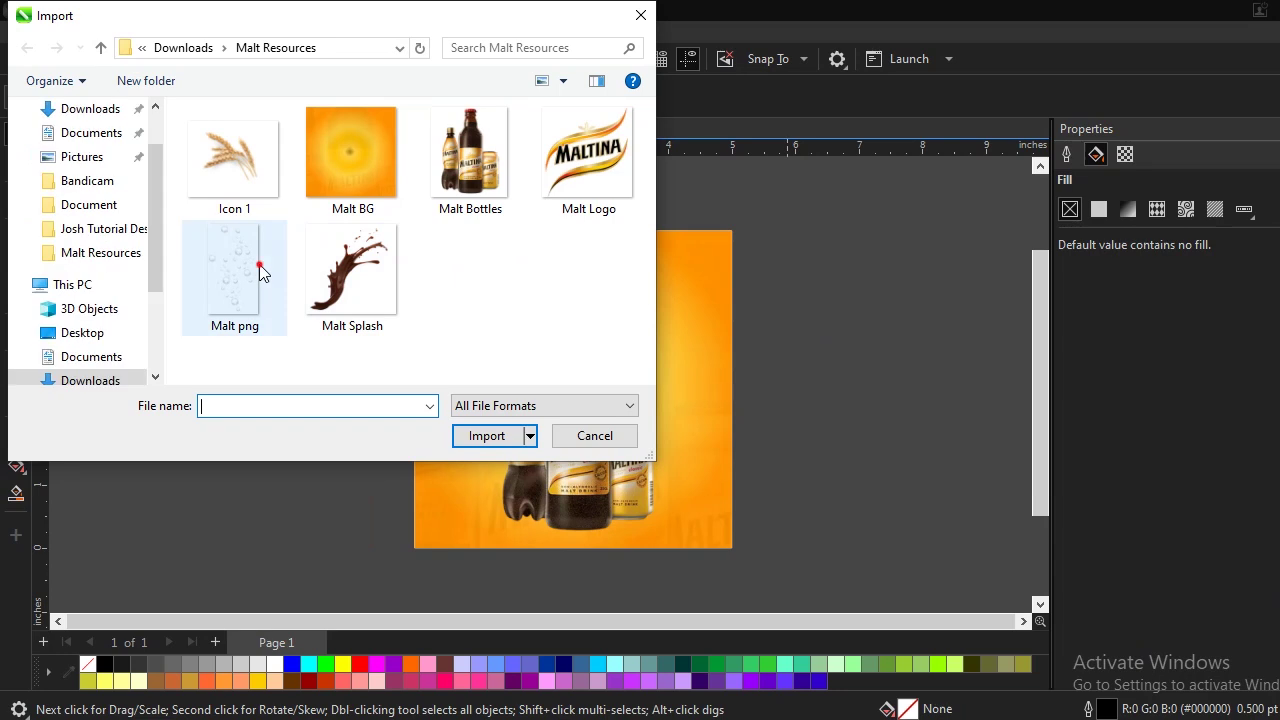
{"action": "left_click", "coordinate": [249, 267]}
{"action": "double_click", "coordinate": [248, 265]}
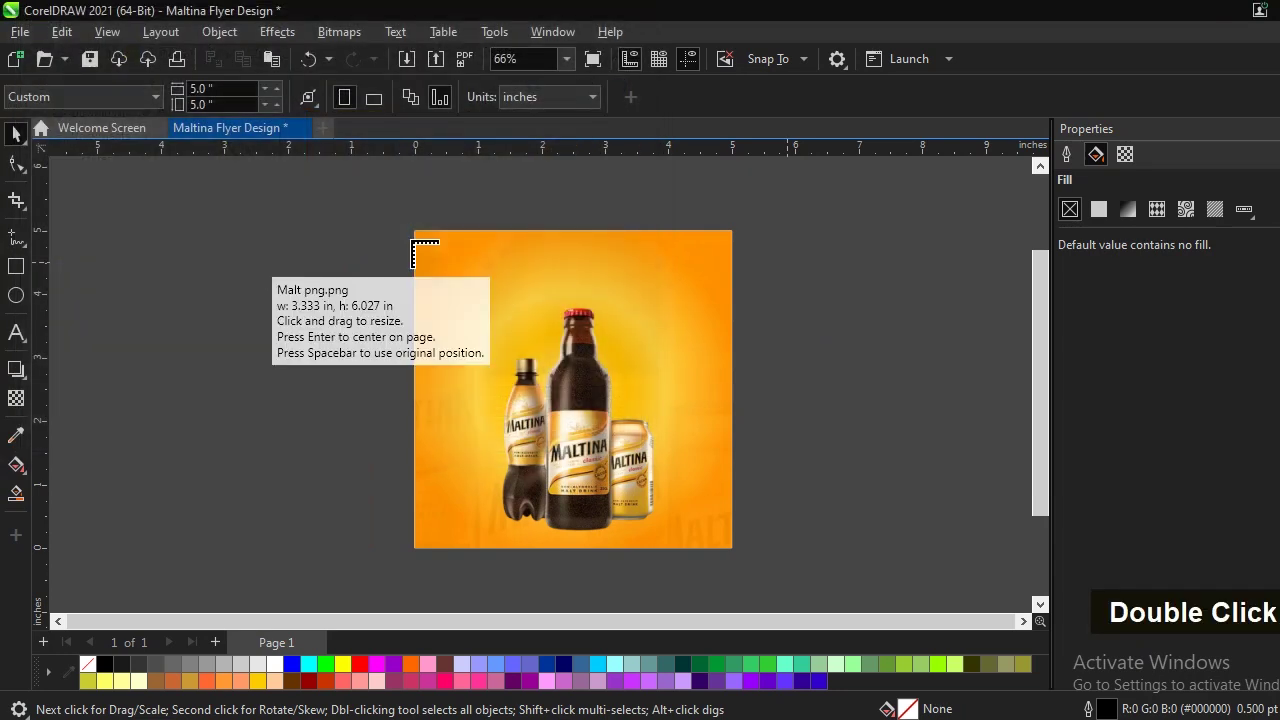
{"action": "left_click_drag", "start_coordinate": [423, 227], "coordinate": [803, 557]}
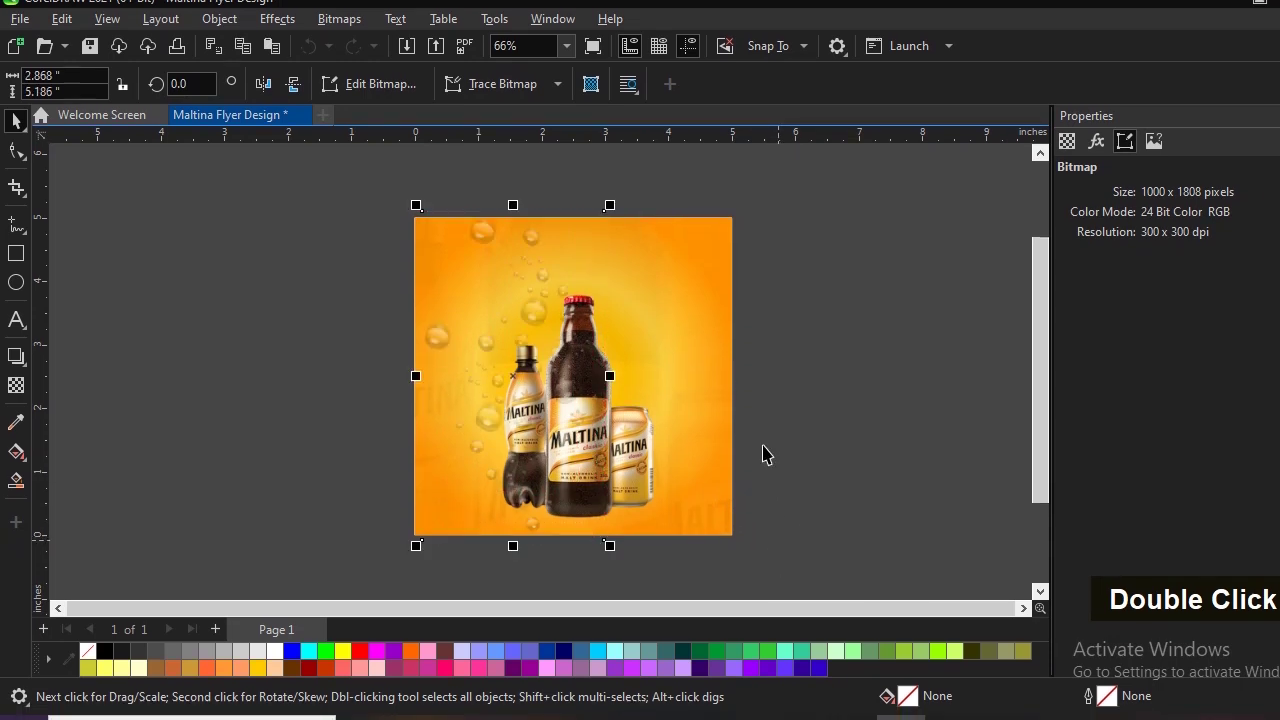
Step: Enlarge the bubbles image to about 3.3 by 5.9 inches and shift it over the flyer's left edge
{"action": "left_click_drag", "start_coordinate": [537, 337], "coordinate": [510, 345]}
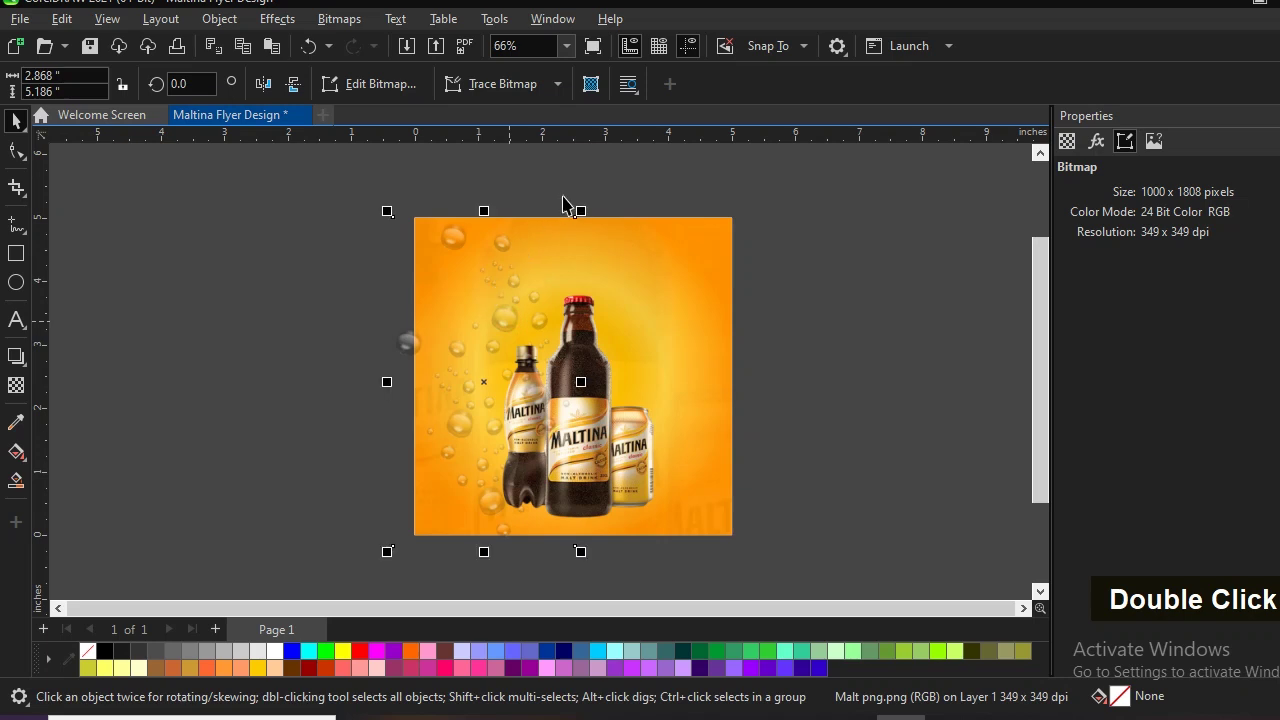
{"action": "left_click_drag", "start_coordinate": [590, 212], "coordinate": [600, 188]}
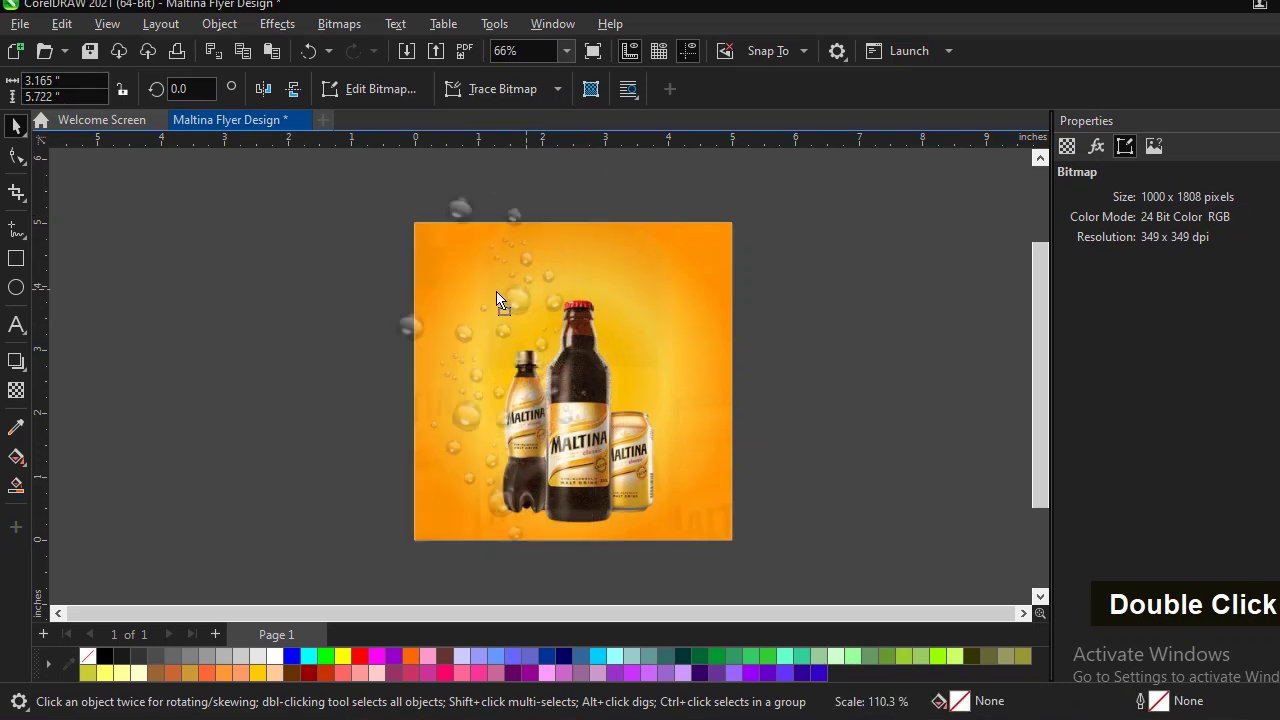
{"action": "left_click_drag", "start_coordinate": [500, 292], "coordinate": [489, 297]}
{"action": "left_click_drag", "start_coordinate": [563, 192], "coordinate": [573, 184]}
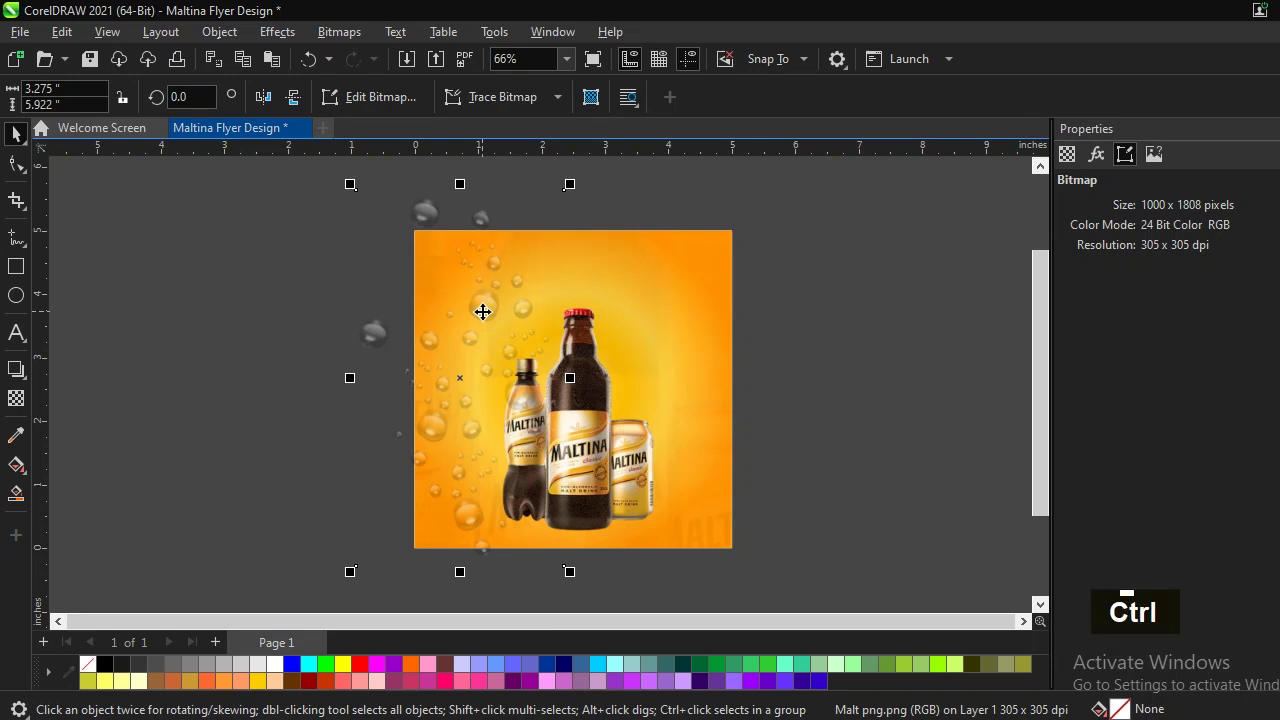
Step: Duplicate the bubbles image, move the copy over the flyer's right side and mirror it vertically
{"action": "key", "text": "ctrl+d"}
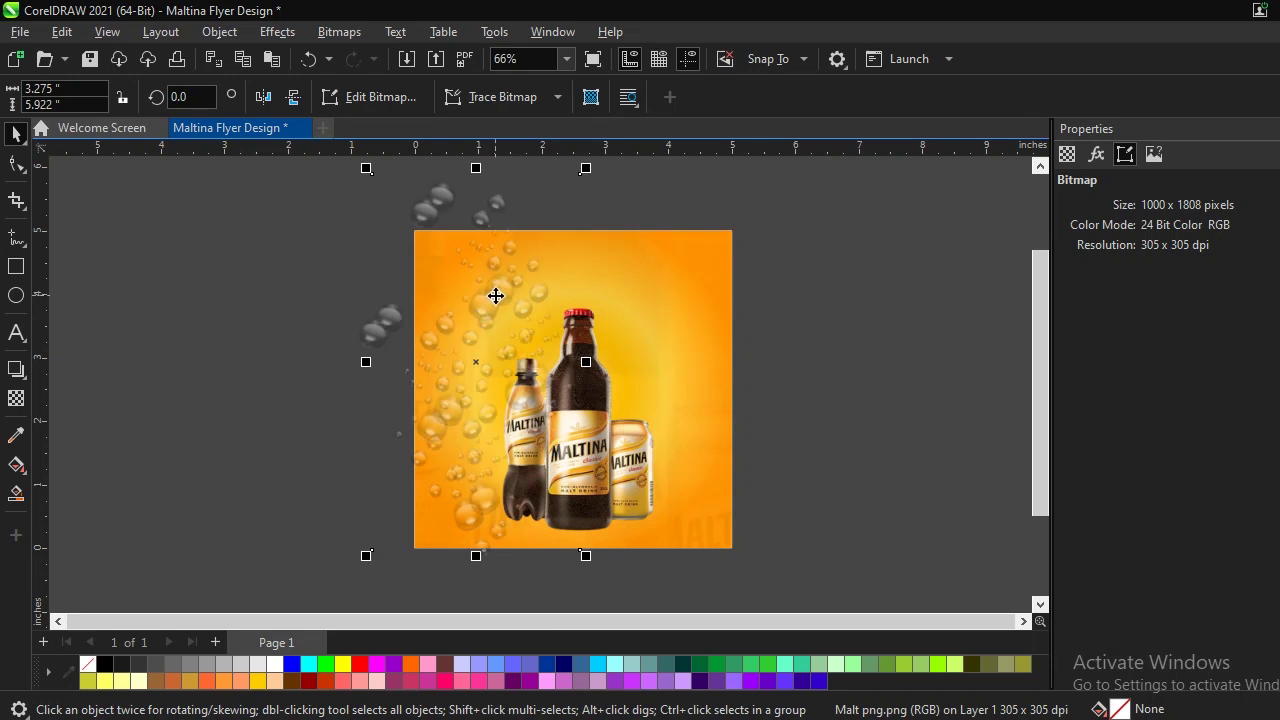
{"action": "left_click_drag", "start_coordinate": [496, 294], "coordinate": [684, 315]}
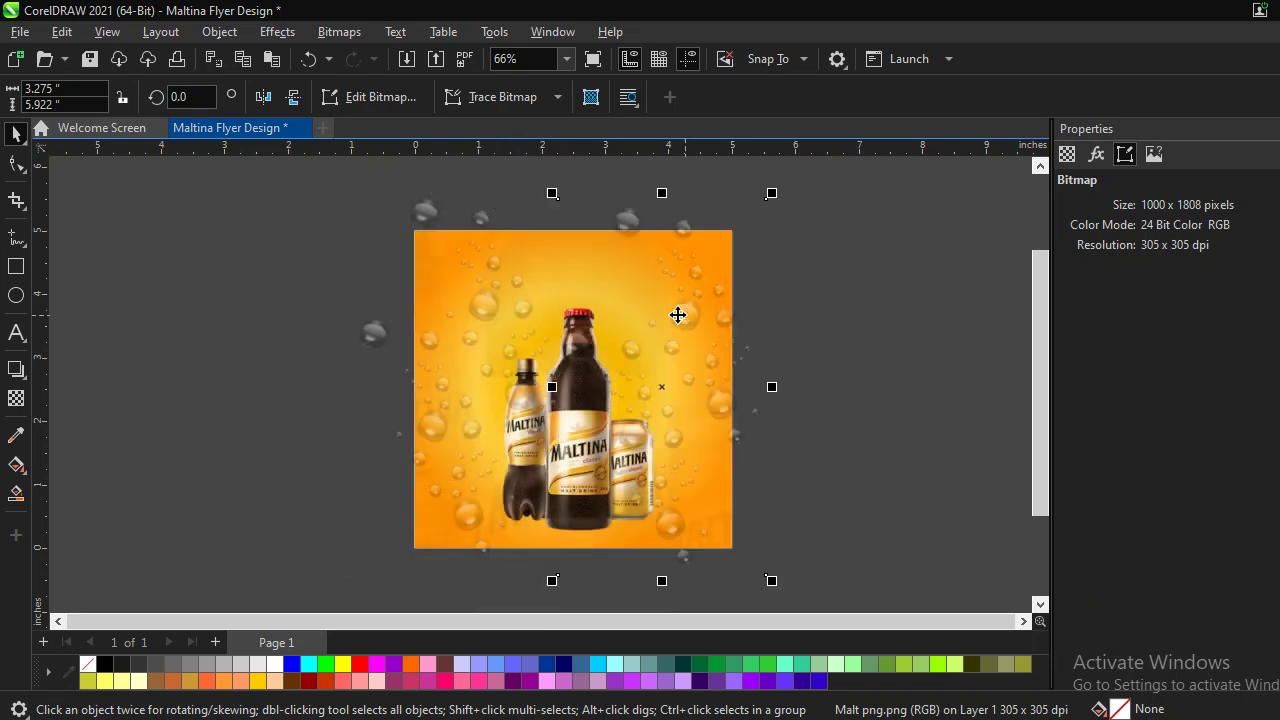
{"action": "left_click", "coordinate": [295, 101]}
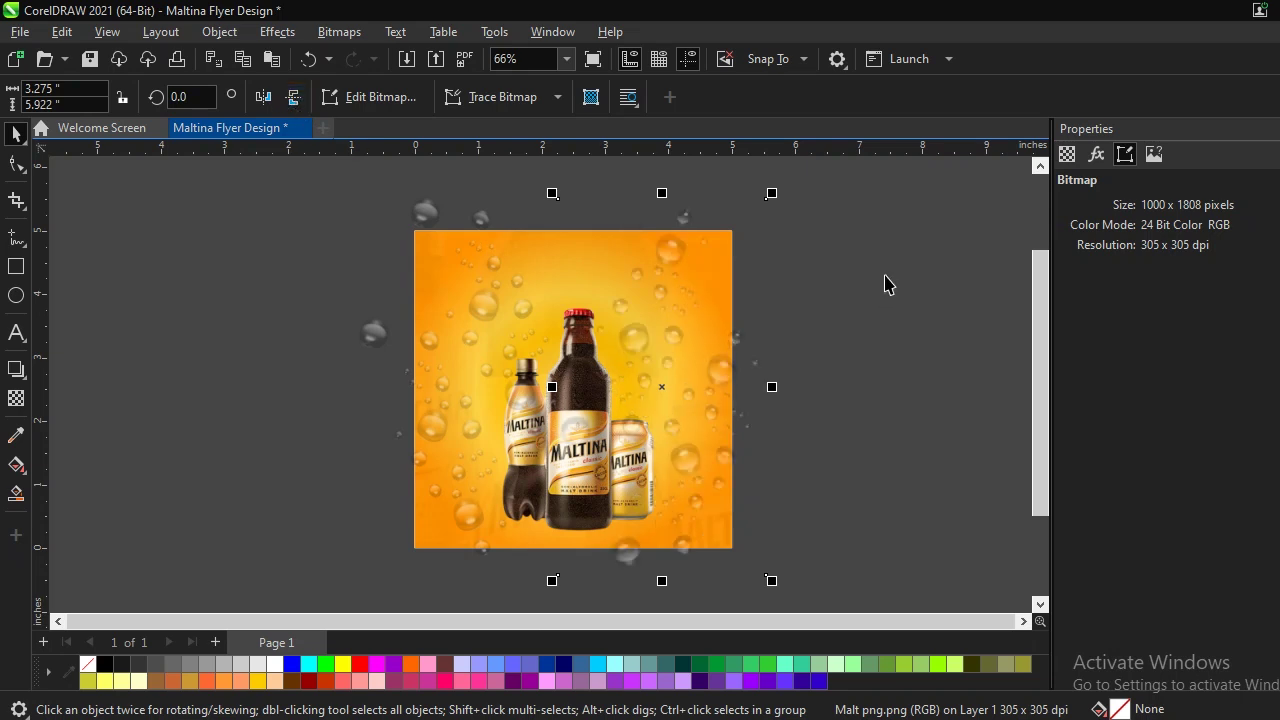
Step: Enlarge the mirrored bubbles copy to about 3.5 by 6.3 inches and move it slightly left
{"action": "left_click_drag", "start_coordinate": [773, 195], "coordinate": [786, 171]}
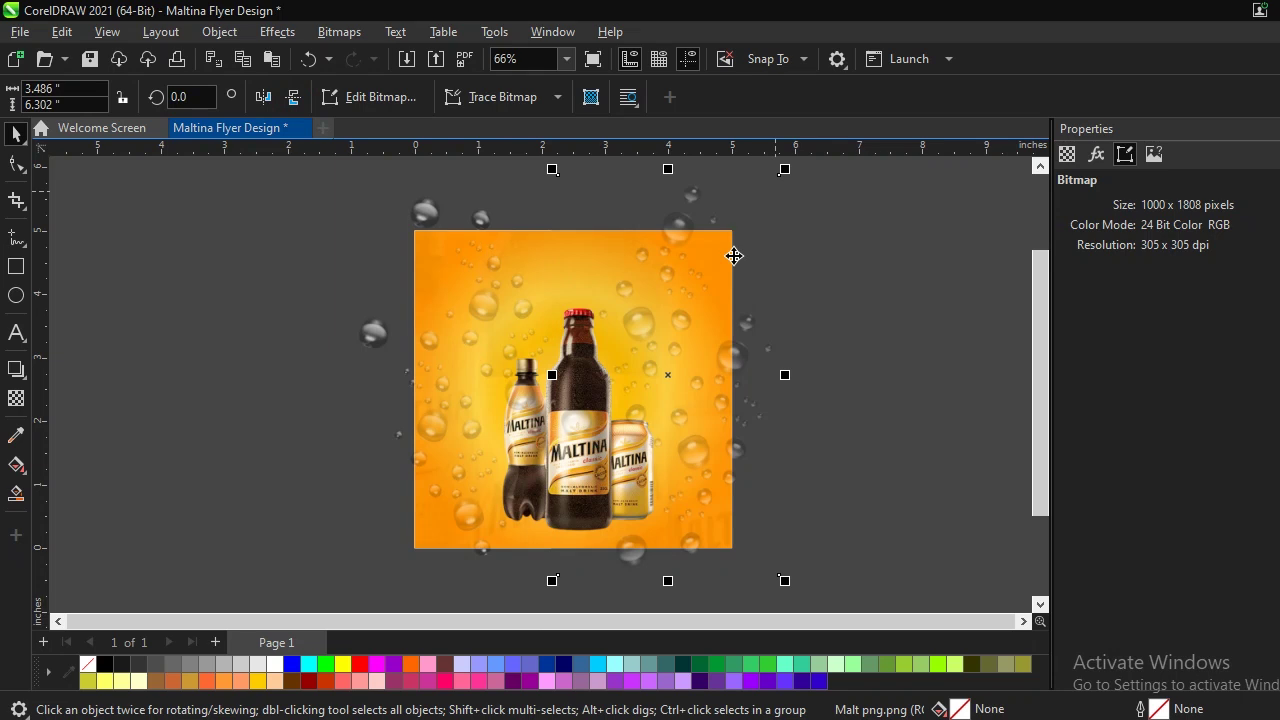
{"action": "left_click_drag", "start_coordinate": [724, 327], "coordinate": [732, 326]}
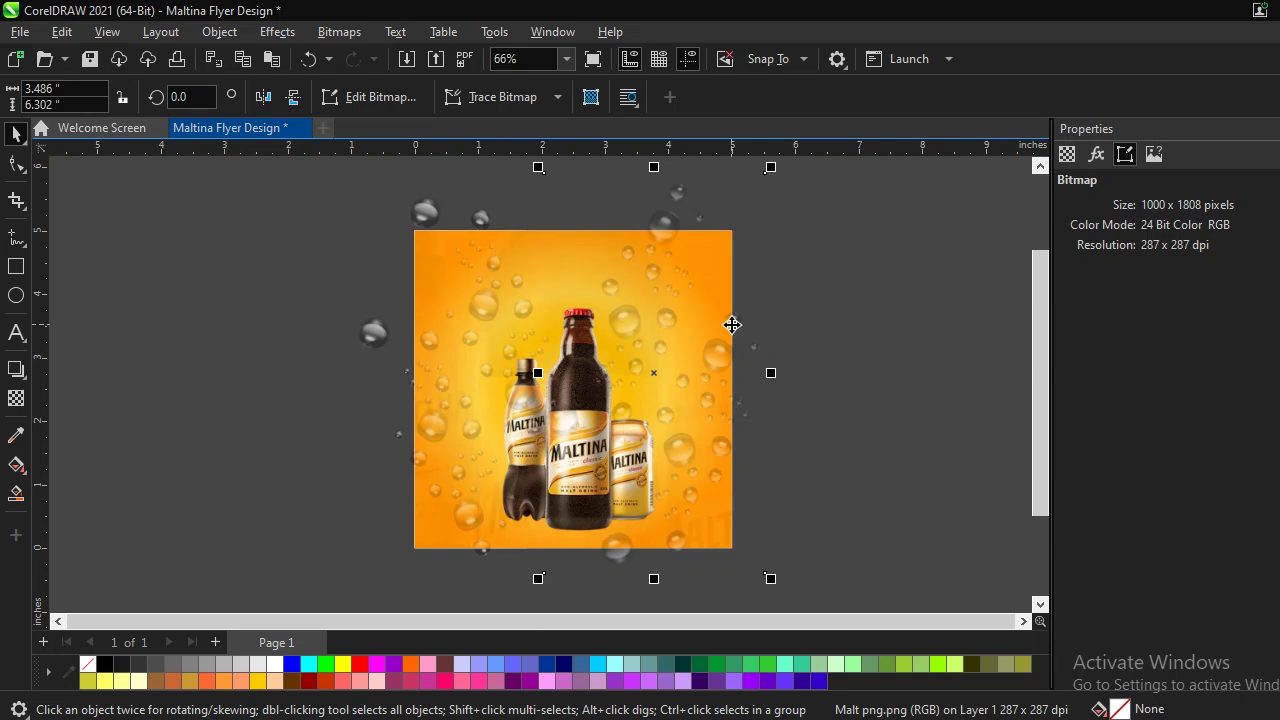
Step: Try to PowerClip the mirrored bubbles copy inside the flyer's background frame
{"action": "right_click", "coordinate": [732, 325]}
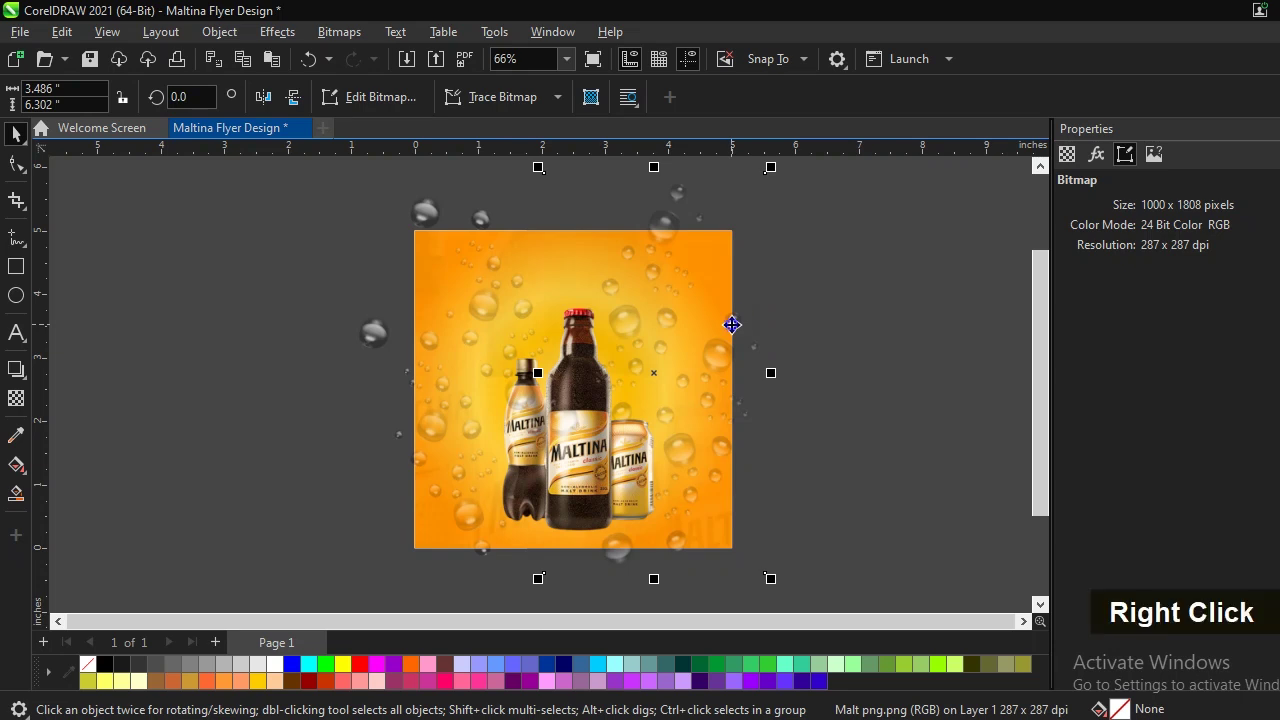
{"action": "left_click", "coordinate": [781, 424]}
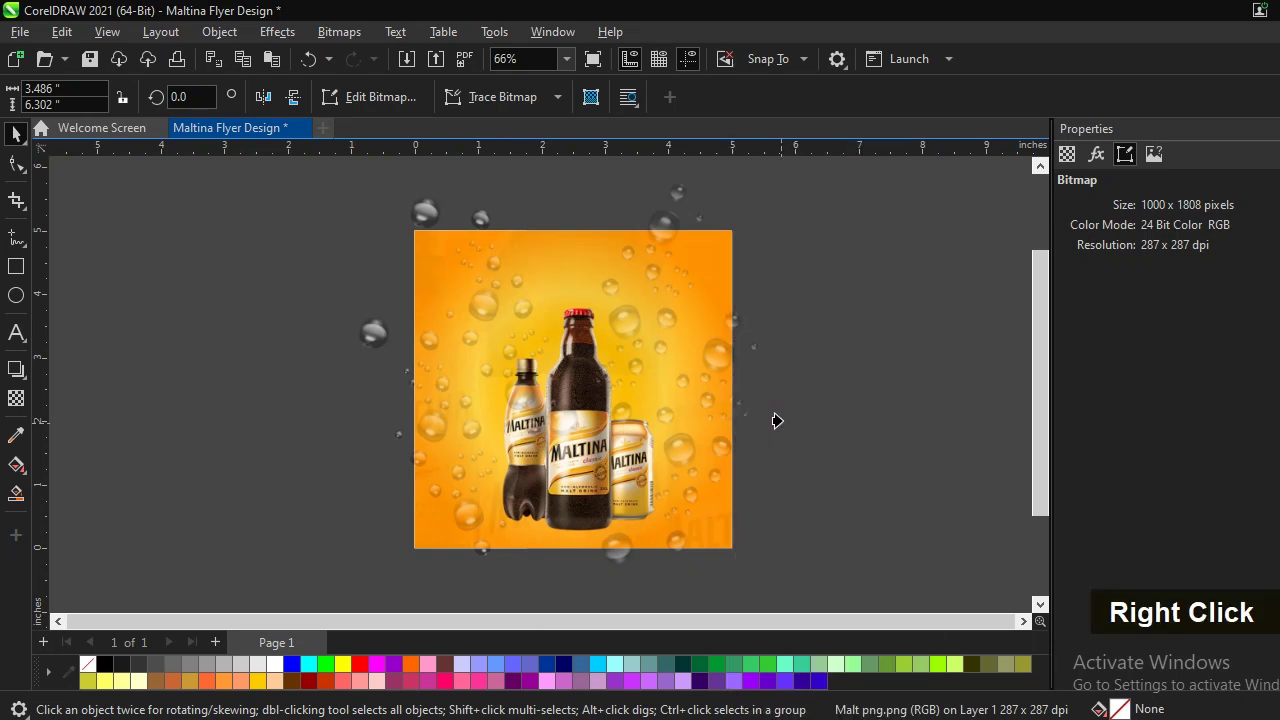
{"action": "left_click", "coordinate": [566, 251]}
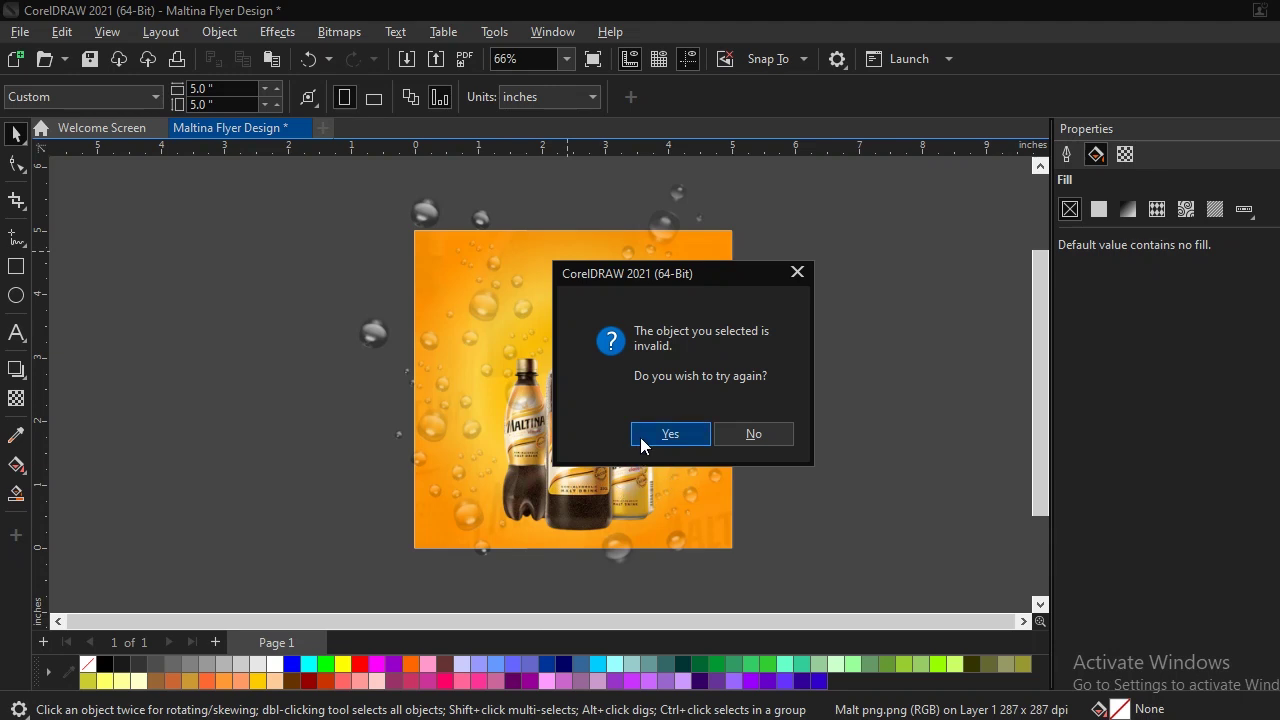
{"action": "left_click", "coordinate": [752, 434]}
Step: Move the left bubbles image mostly off the page, beyond the flyer's left edge
{"action": "left_click", "coordinate": [484, 335]}
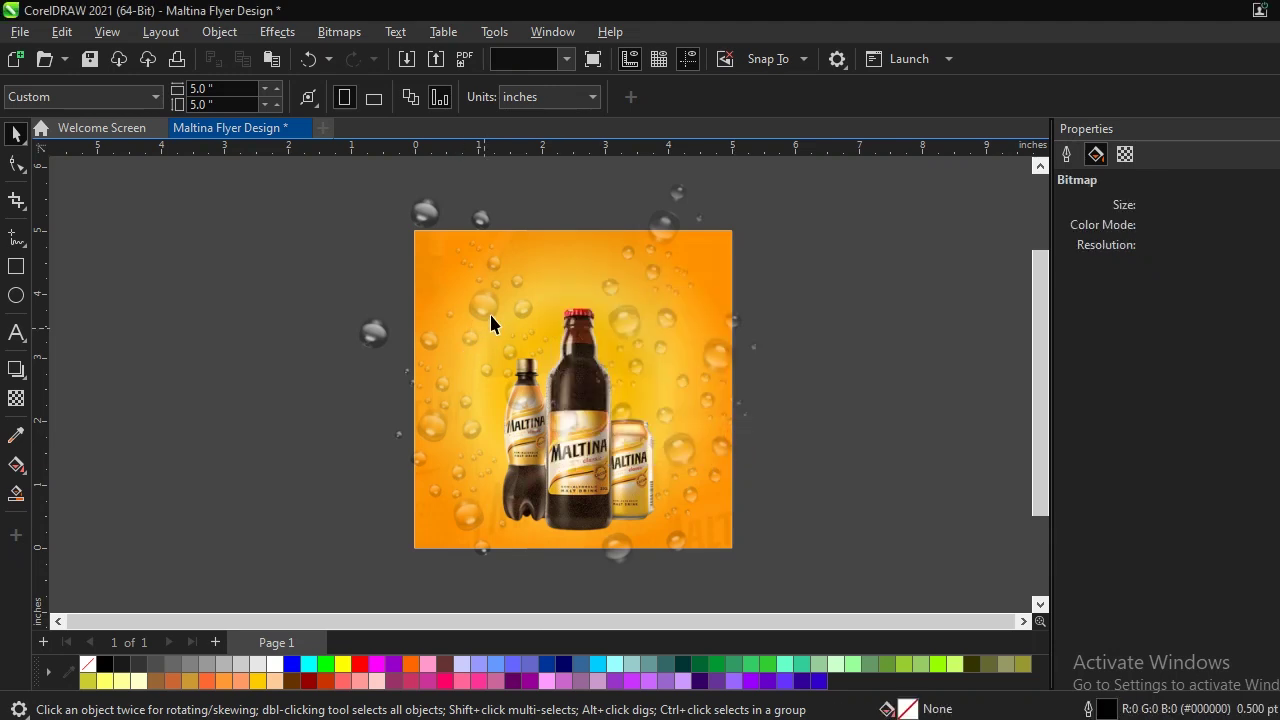
{"action": "left_click_drag", "start_coordinate": [487, 294], "coordinate": [385, 274]}
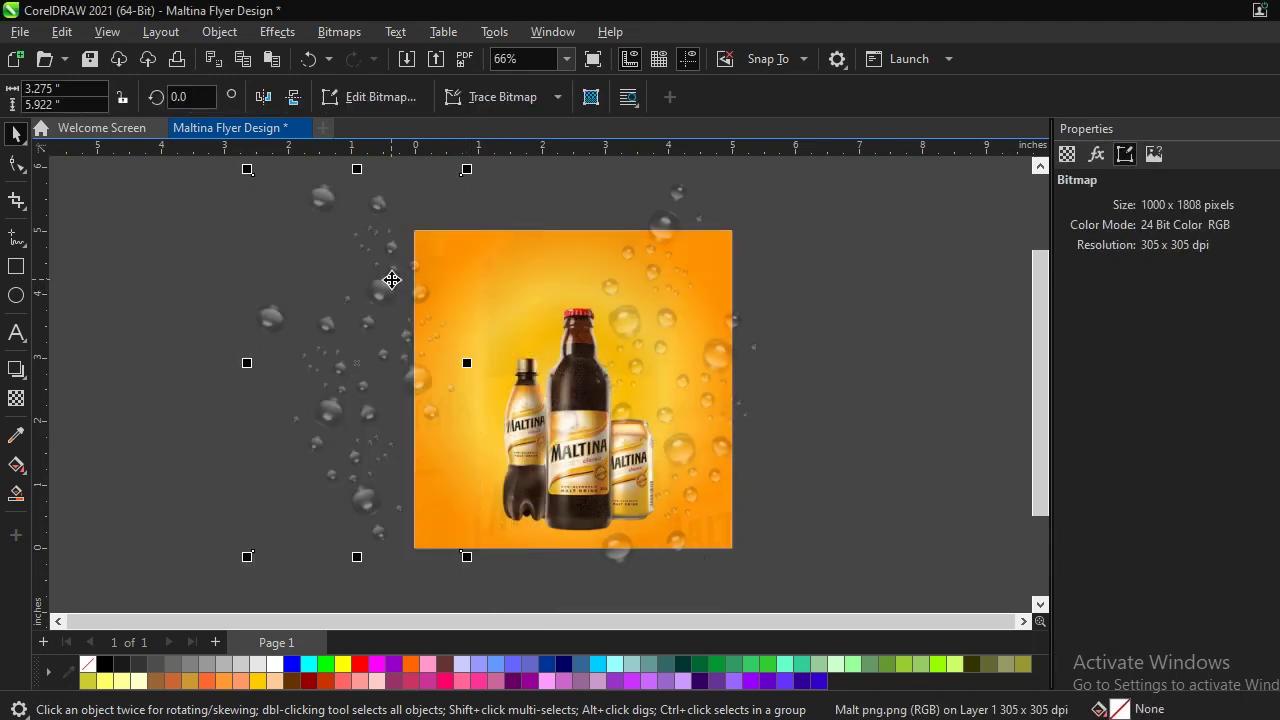
Step: PowerClip the mirrored bubbles copy on the flyer's right side inside the background frame
{"action": "left_click", "coordinate": [682, 223]}
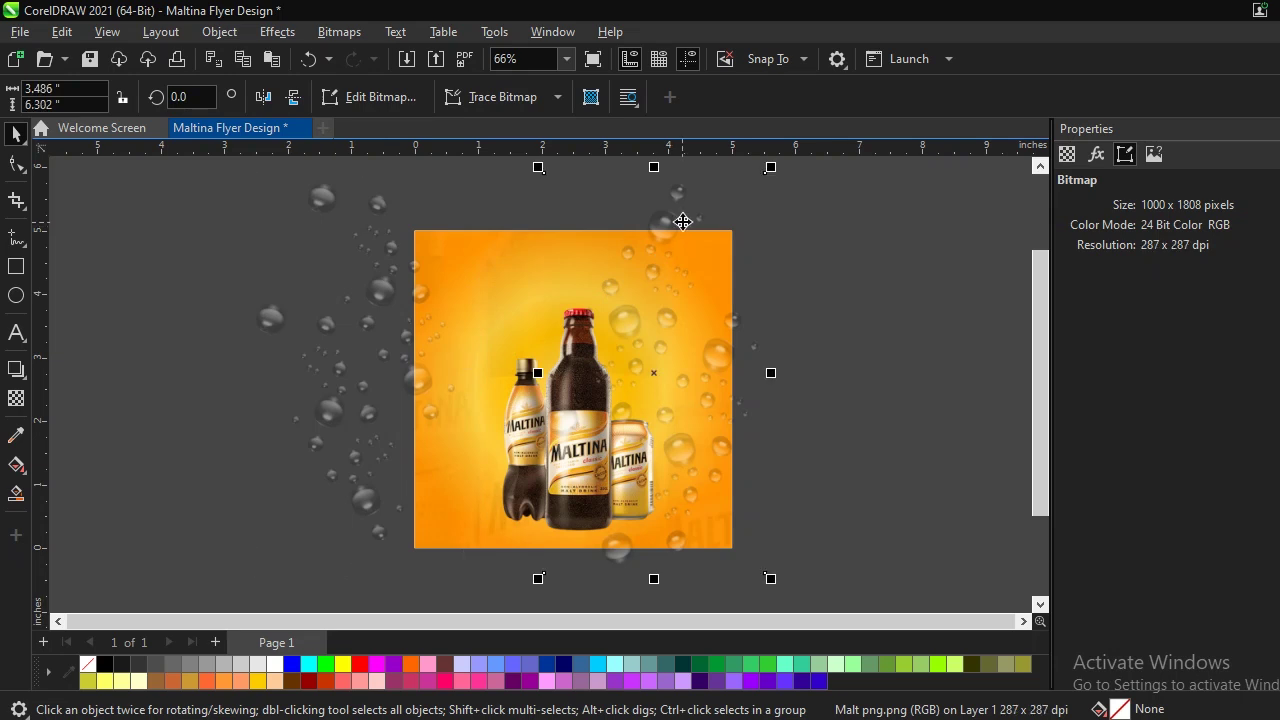
{"action": "right_click", "coordinate": [684, 218]}
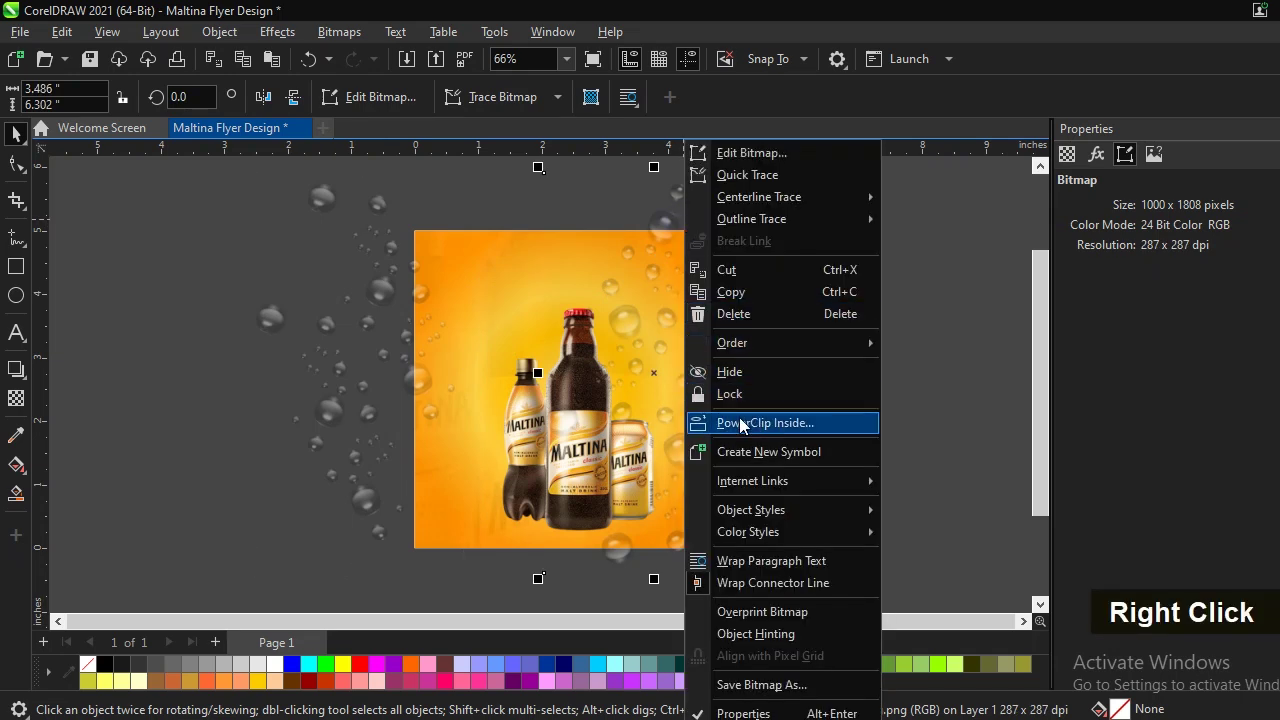
{"action": "left_click", "coordinate": [743, 422]}
{"action": "left_click", "coordinate": [538, 242]}
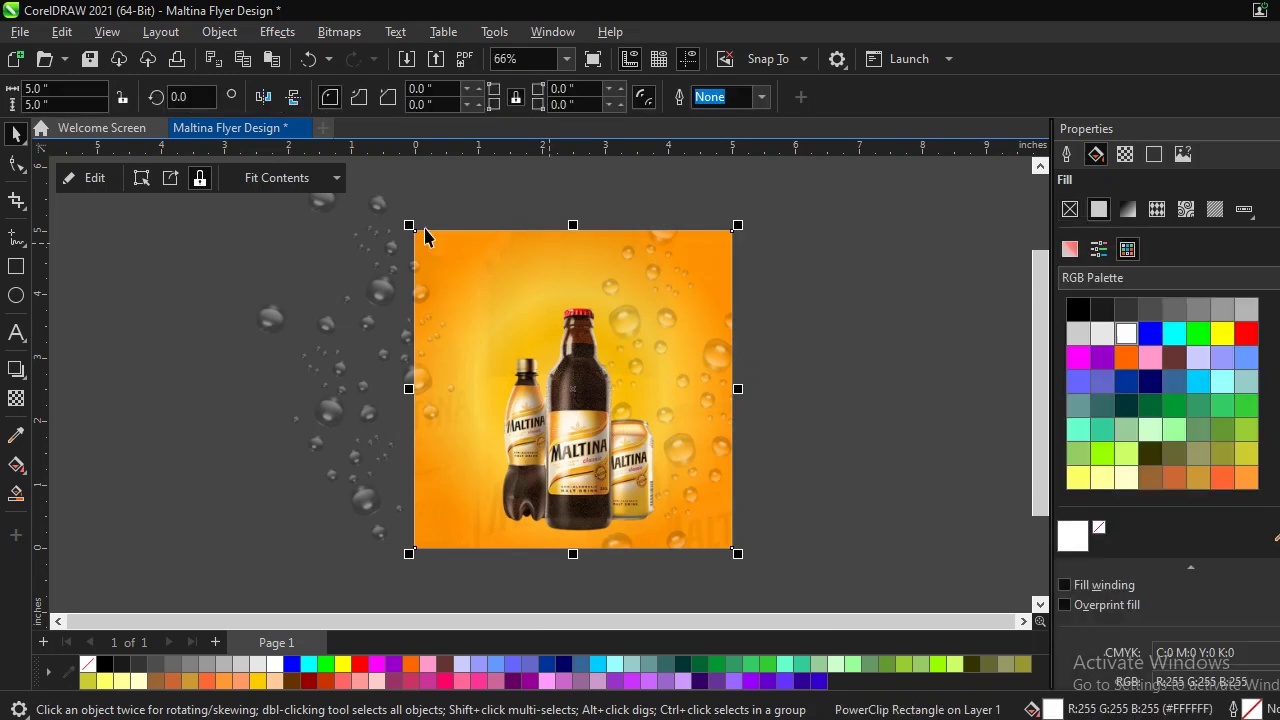
{"action": "left_click", "coordinate": [385, 227]}
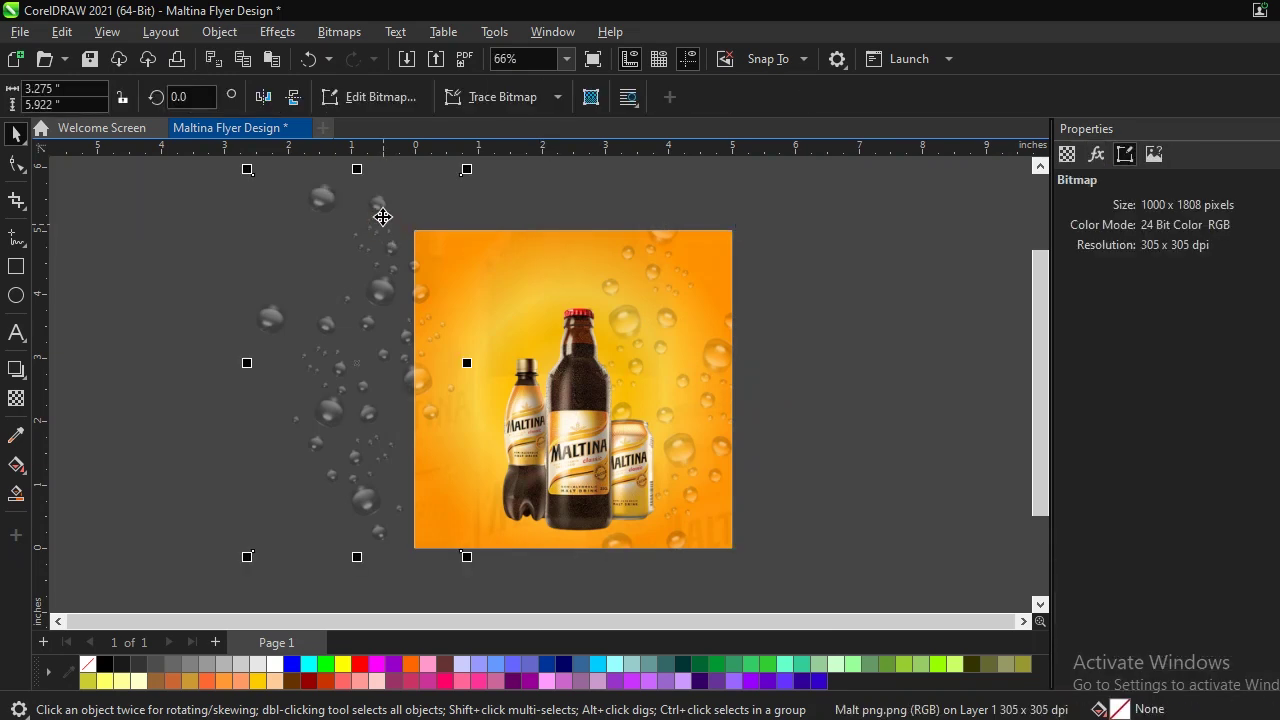
{"action": "left_click_drag", "start_coordinate": [381, 213], "coordinate": [486, 249]}
{"action": "key", "text": "w"}
{"action": "key", "text": "w"}
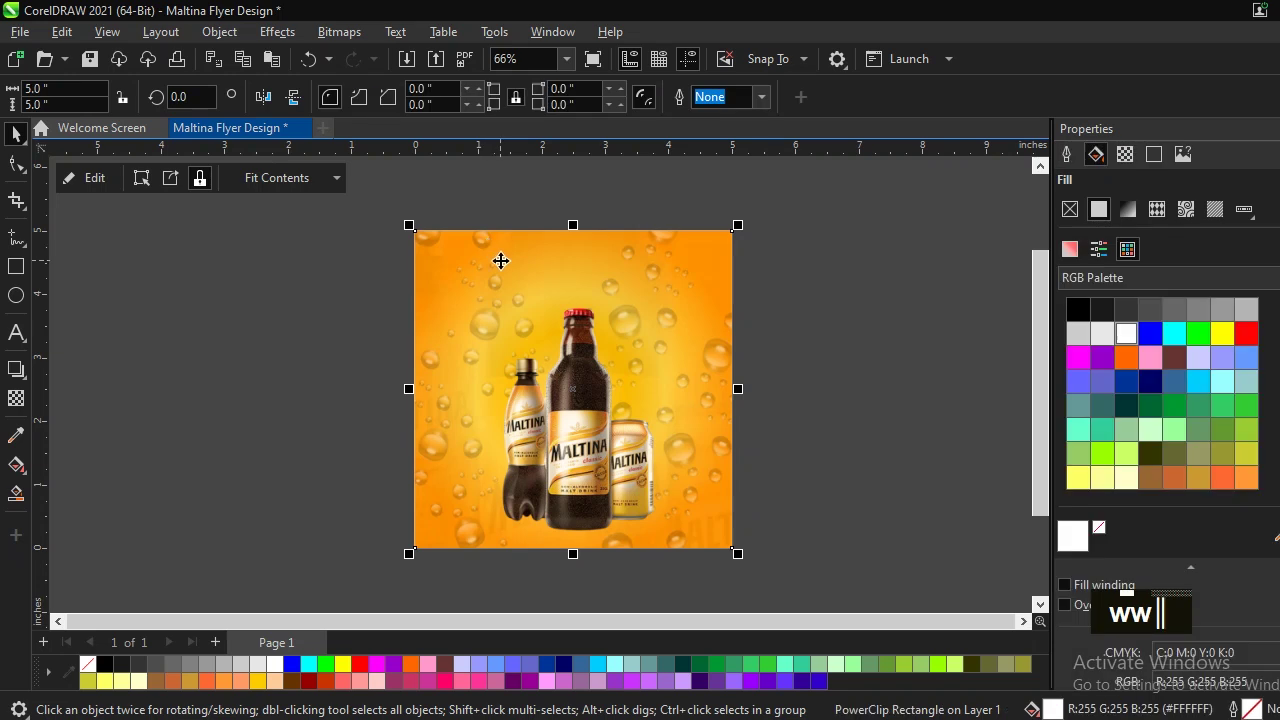
{"action": "key", "text": "ctrl+z"}
Step: Move the left bubbles image over the flyer's left half and PowerClip it inside the background frame
{"action": "left_click_drag", "start_coordinate": [381, 289], "coordinate": [500, 300]}
{"action": "key", "text": "w"}
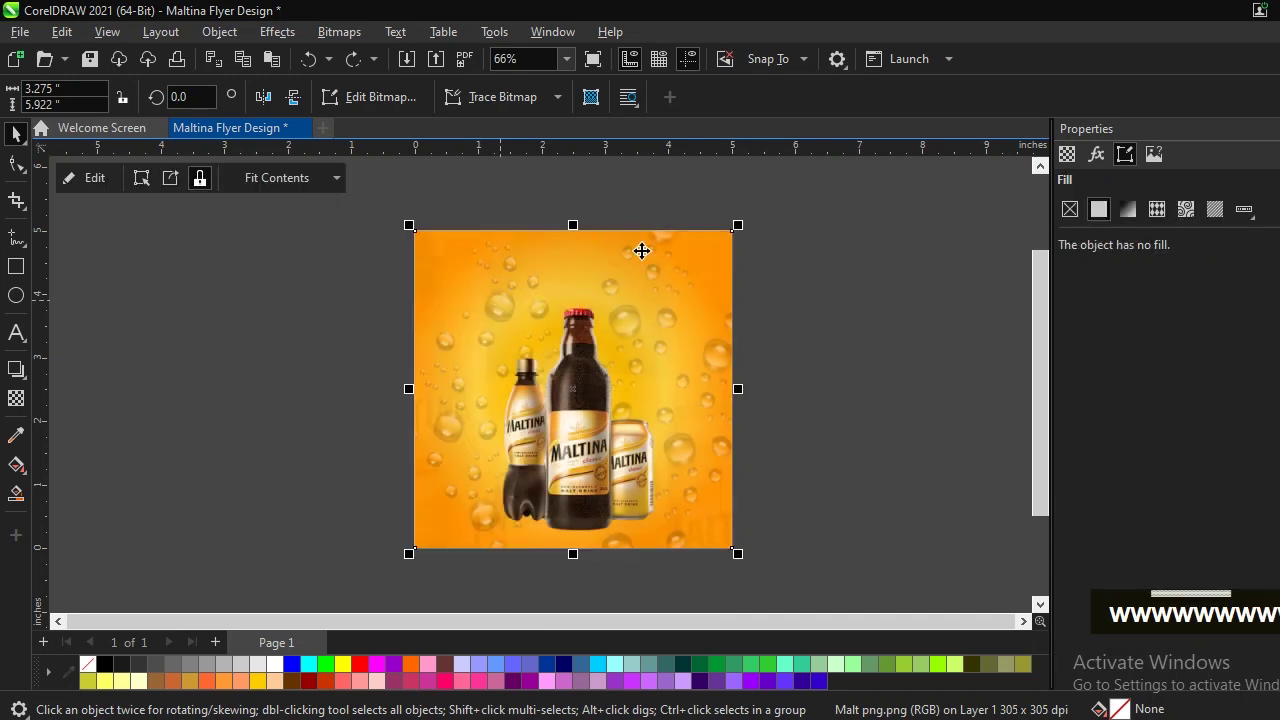
{"action": "left_click", "coordinate": [668, 323]}
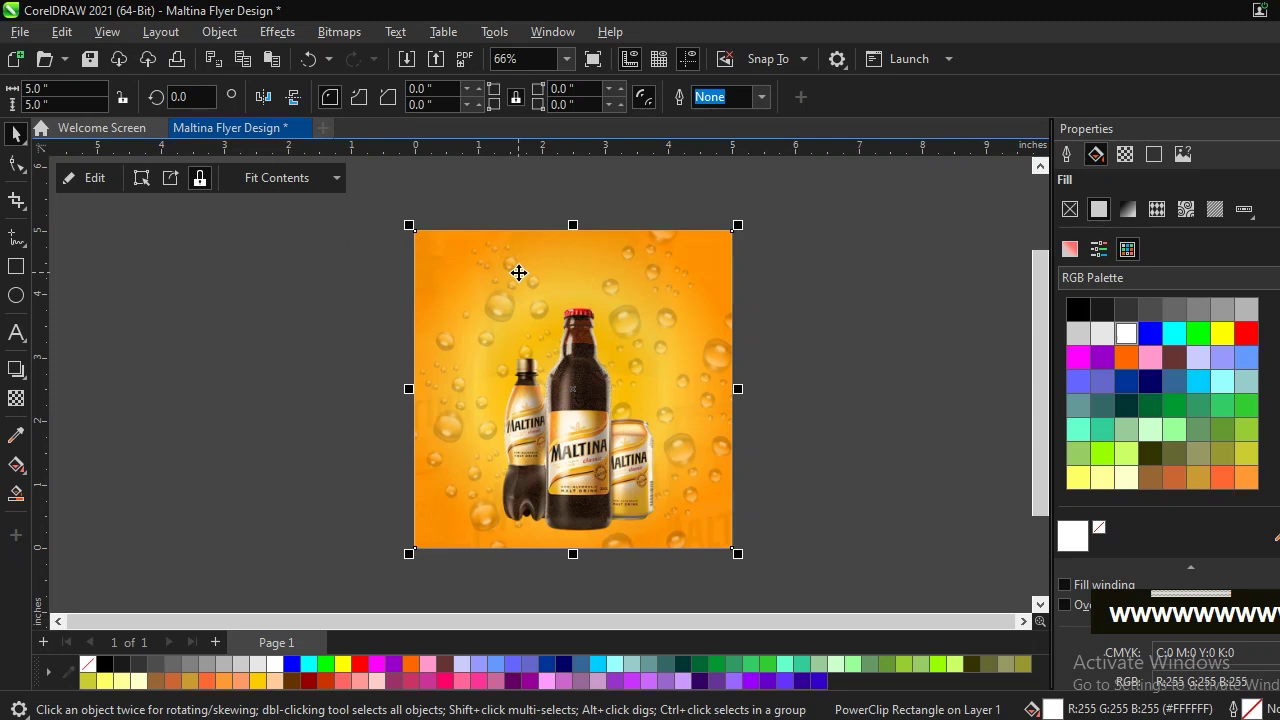
Step: Select the clipped left bubbles image within the background frame and enlarge it proportionally
{"action": "key", "text": "alt"}
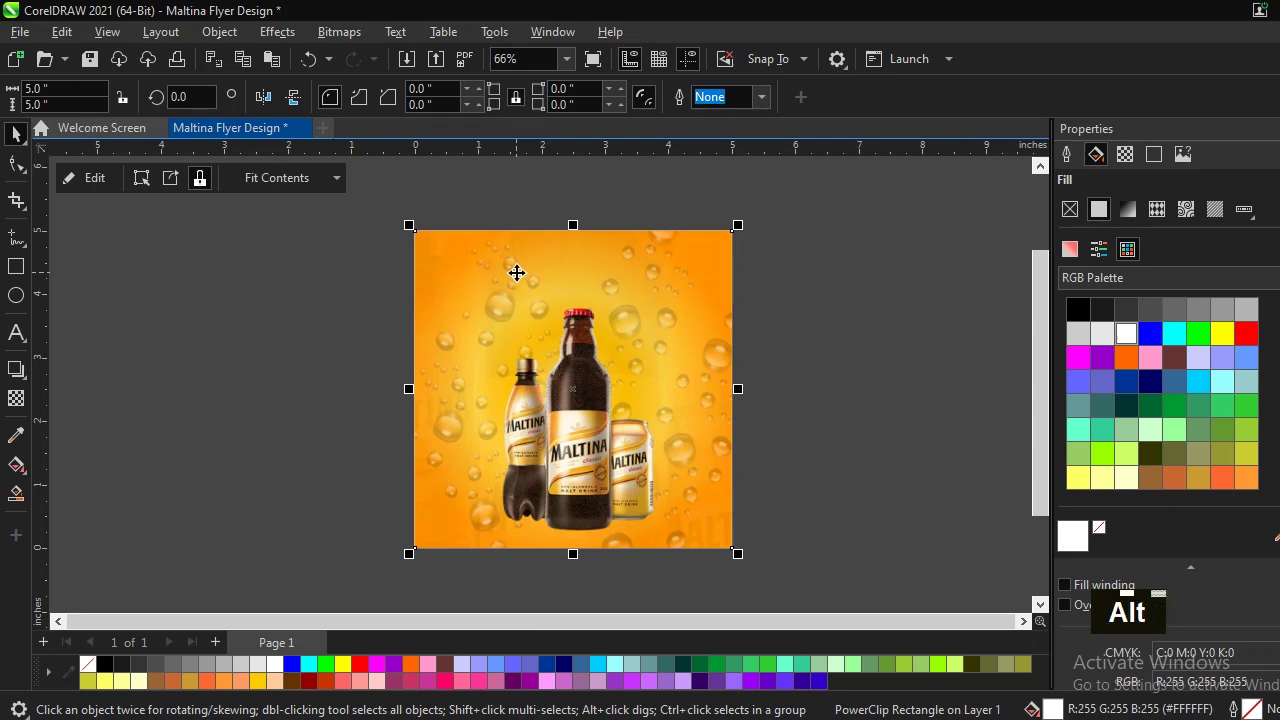
{"action": "left_click", "coordinate": [517, 273], "text": "alt"}
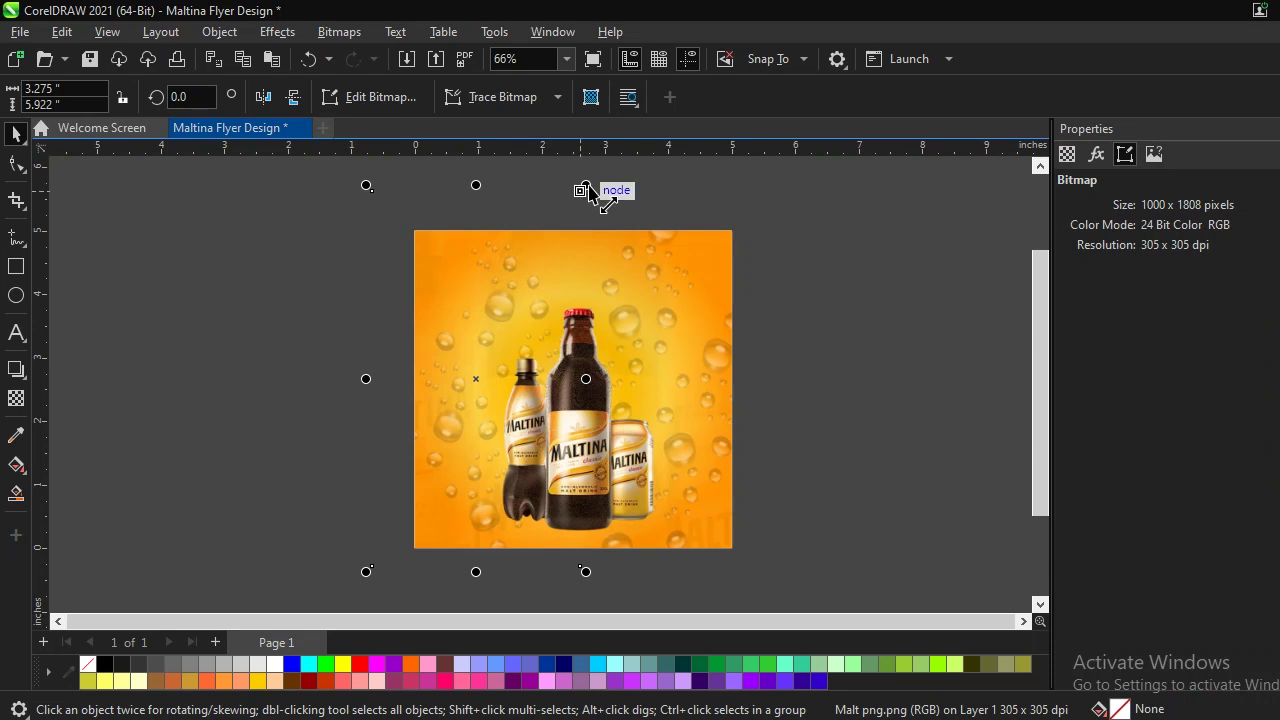
{"action": "left_click_drag", "start_coordinate": [588, 186], "coordinate": [605, 175]}
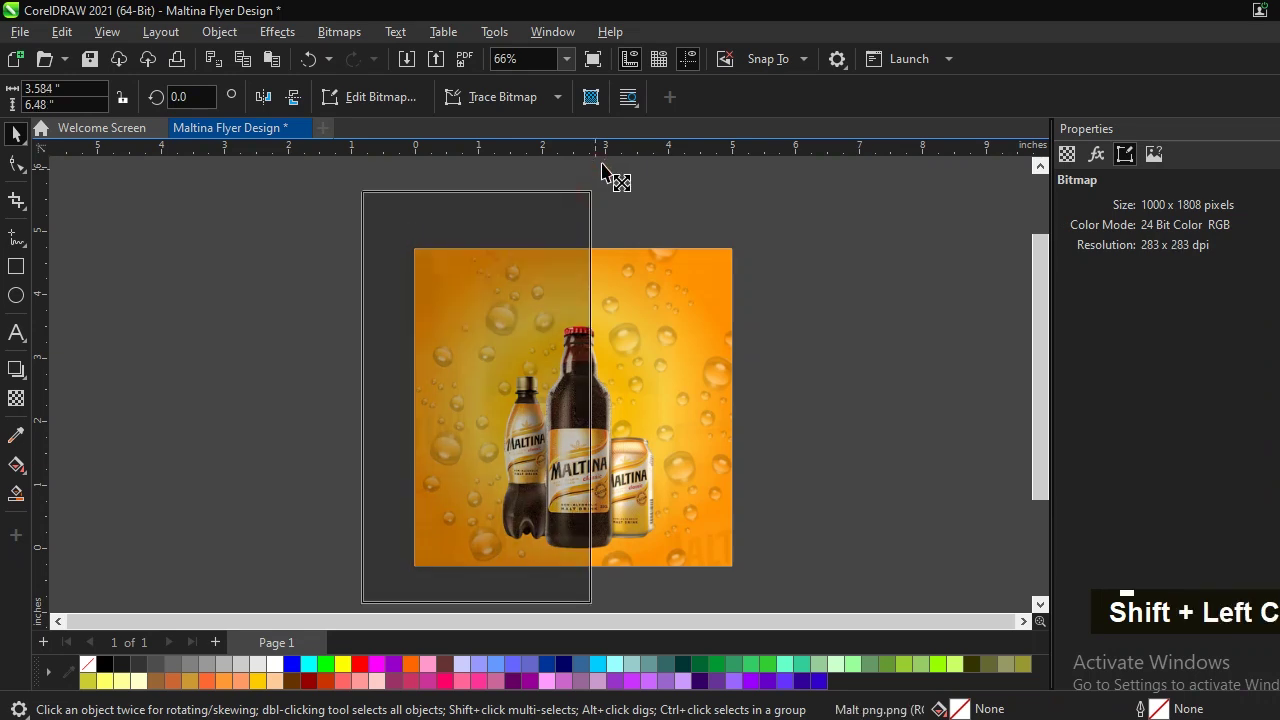
{"action": "key", "text": "ctrl+z"}
{"action": "left_click", "coordinate": [508, 320]}
Step: Select the clipped right bubbles image within the frame and move it slightly right and up
{"action": "left_click", "coordinate": [674, 390]}
{"action": "left_click", "coordinate": [670, 383], "text": "alt"}
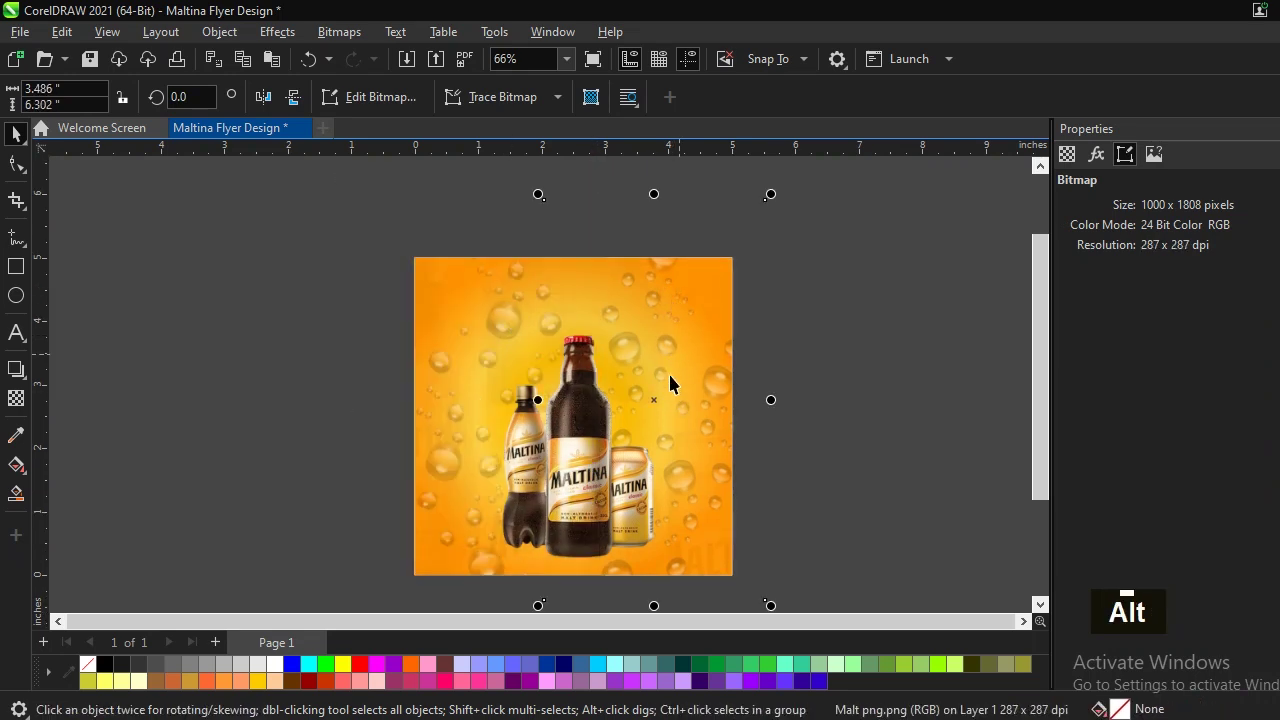
{"action": "left_click", "coordinate": [653, 400], "text": "alt"}
{"action": "left_click", "coordinate": [662, 396], "text": "alt"}
{"action": "left_click", "coordinate": [665, 395], "text": "alt"}
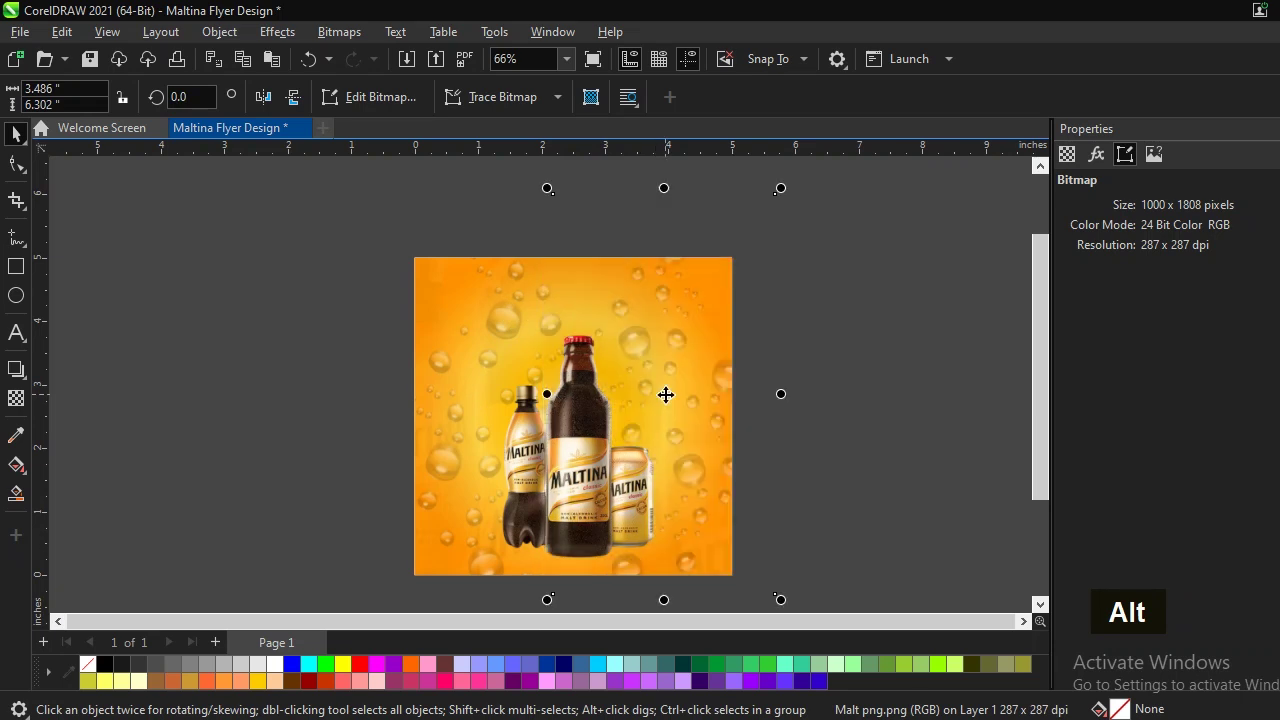
{"action": "left_click", "coordinate": [808, 358]}
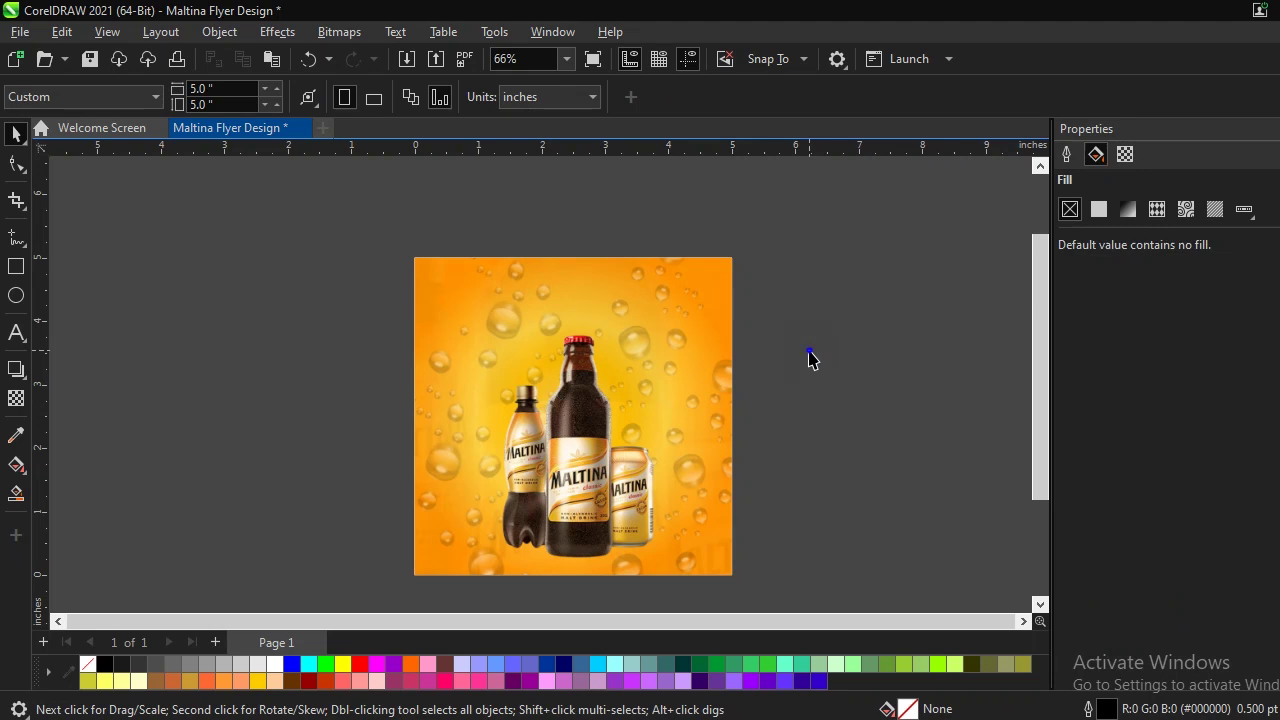
Step: Import the Malt Splash image, enlarge it to about 3.2 inches square and place it over the bottles' right side
{"action": "right_click", "coordinate": [810, 358]}
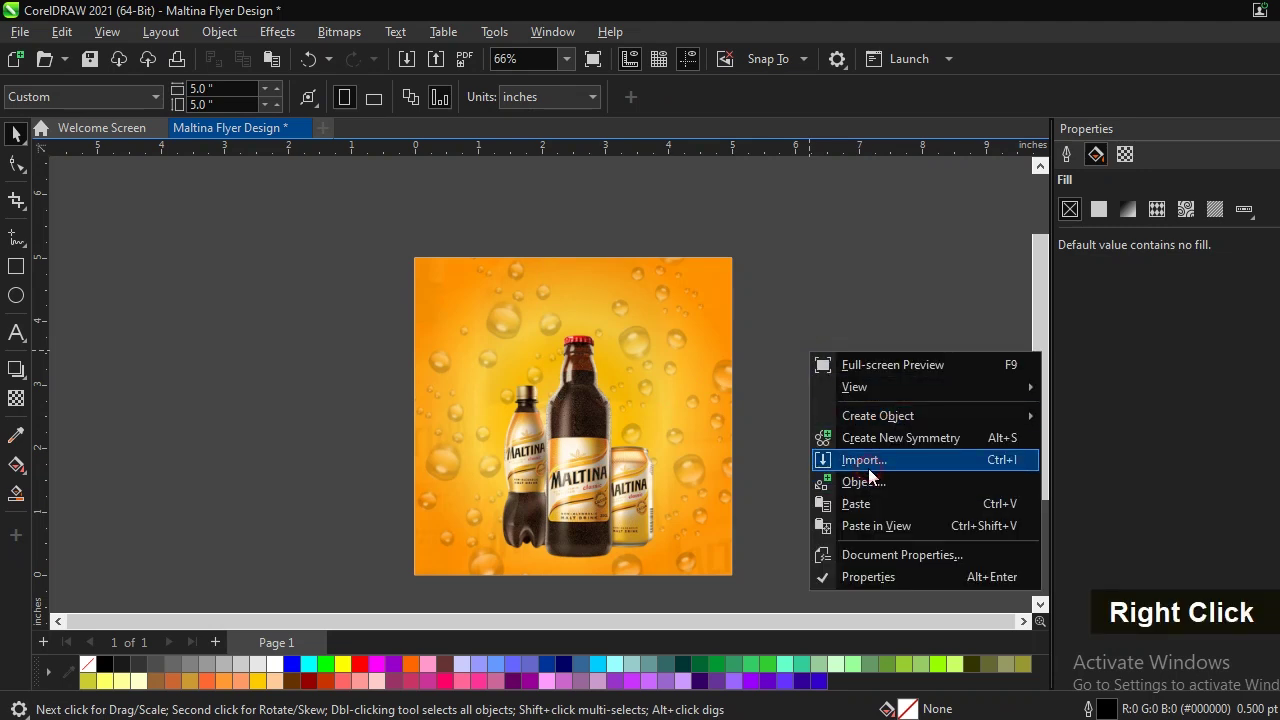
{"action": "left_click", "coordinate": [868, 466]}
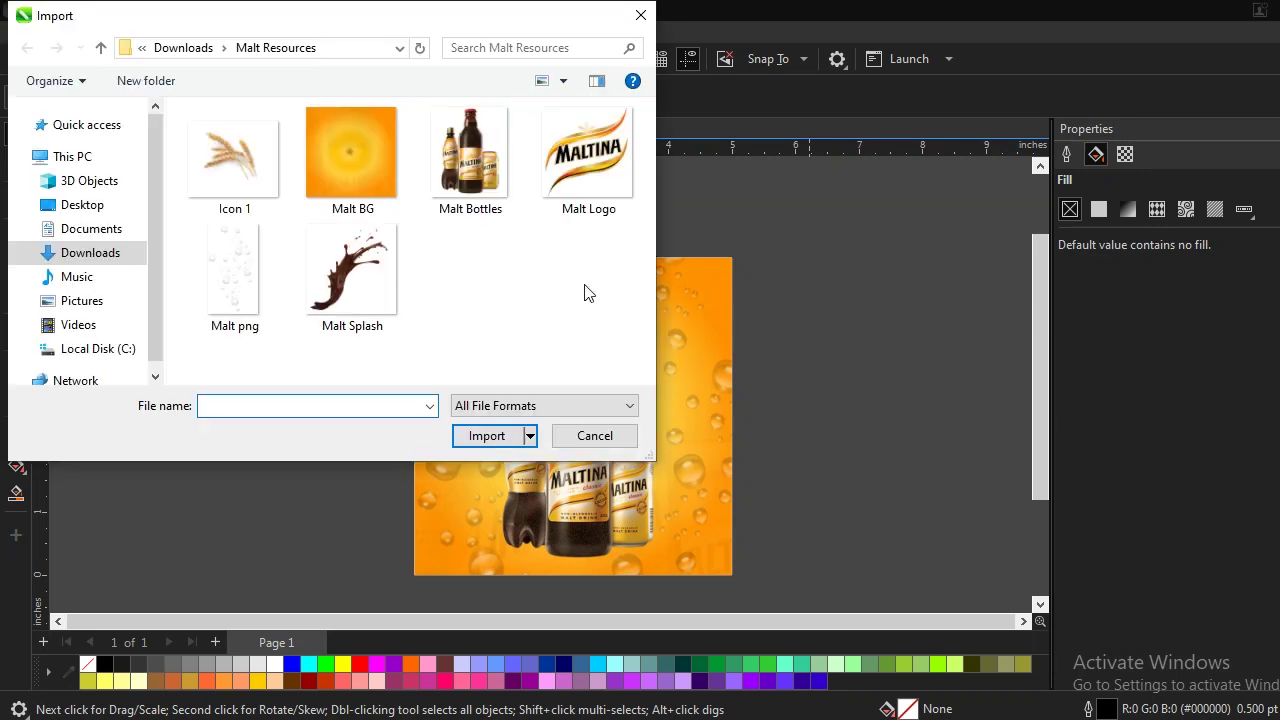
{"action": "double_click", "coordinate": [334, 290]}
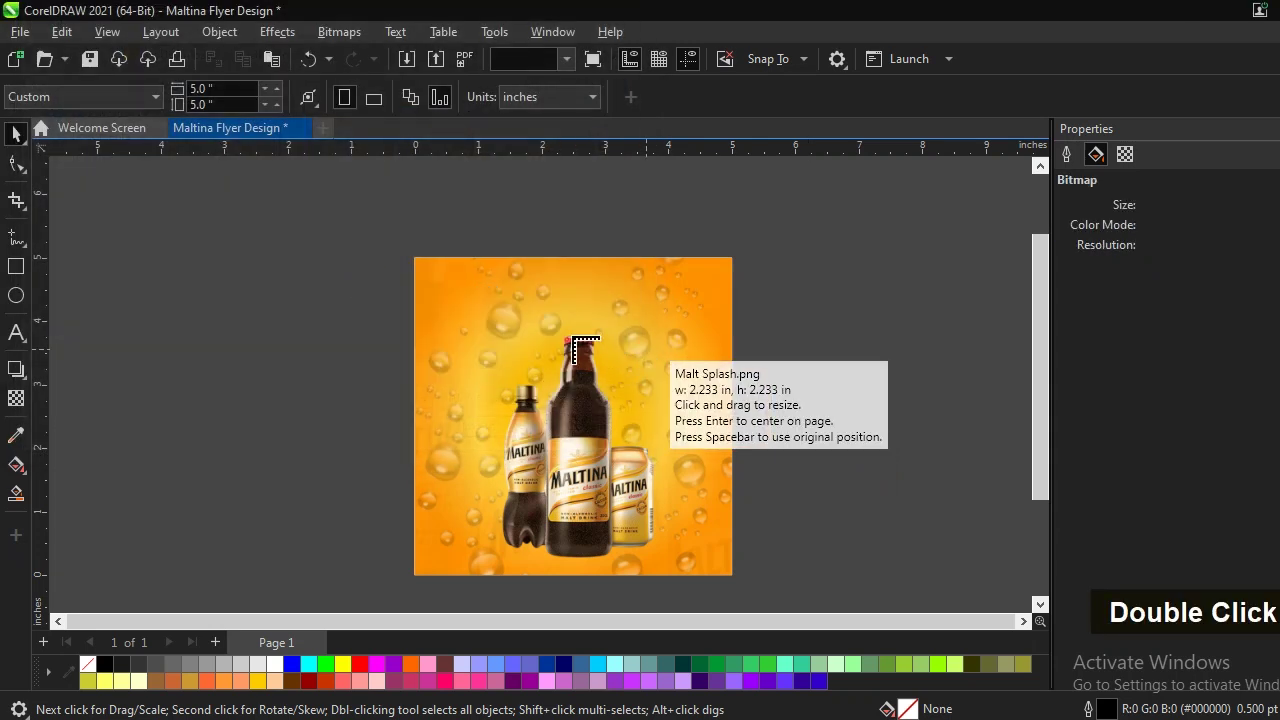
{"action": "key", "text": "space"}
{"action": "left_click_drag", "start_coordinate": [754, 517], "coordinate": [785, 548]}
{"action": "left_click_drag", "start_coordinate": [676, 446], "coordinate": [685, 417]}
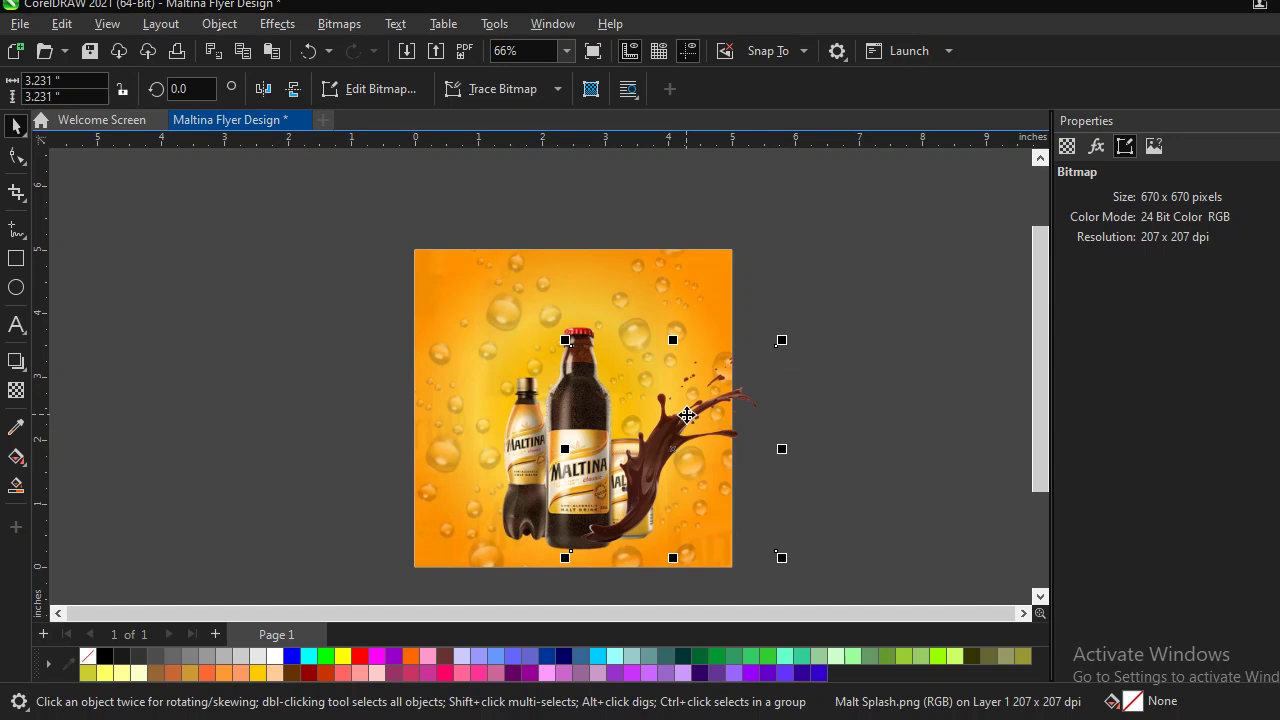
Step: Send the splash one level back behind the bottles and enlarge it to about 3.7 inches square
{"action": "key", "text": "ctrl"}
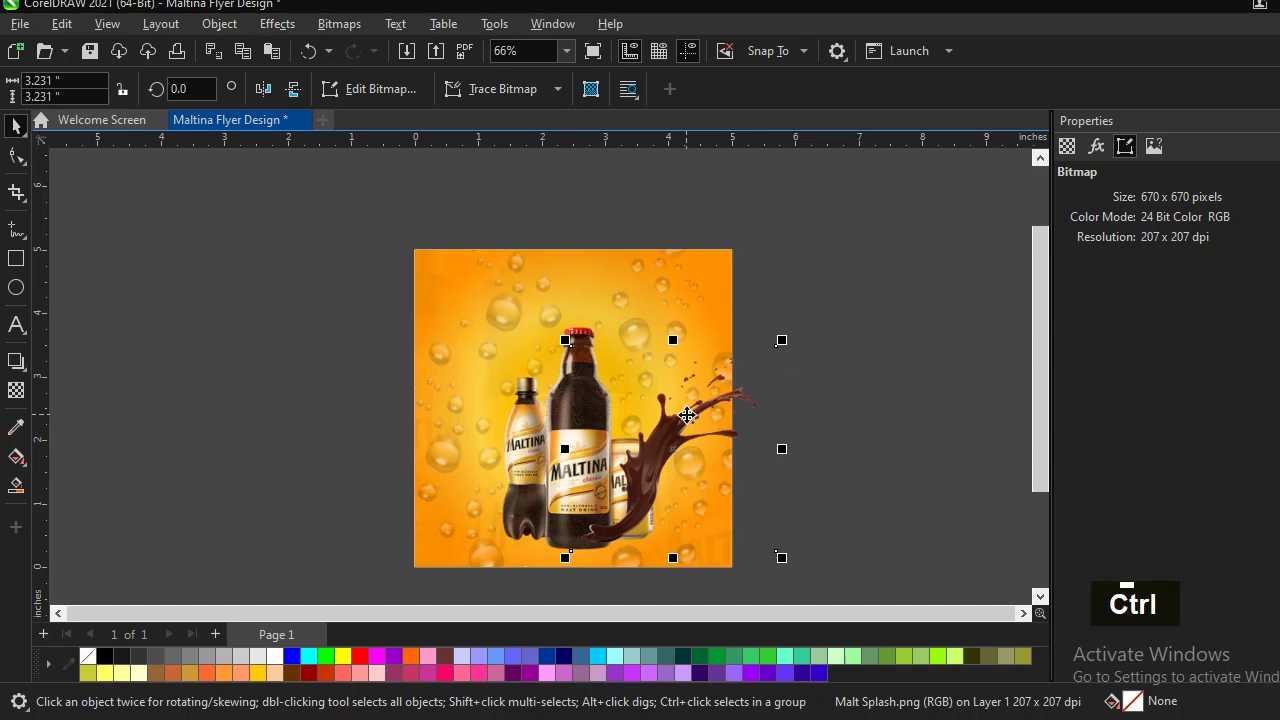
{"action": "key", "text": "ctrl+Page_Down"}
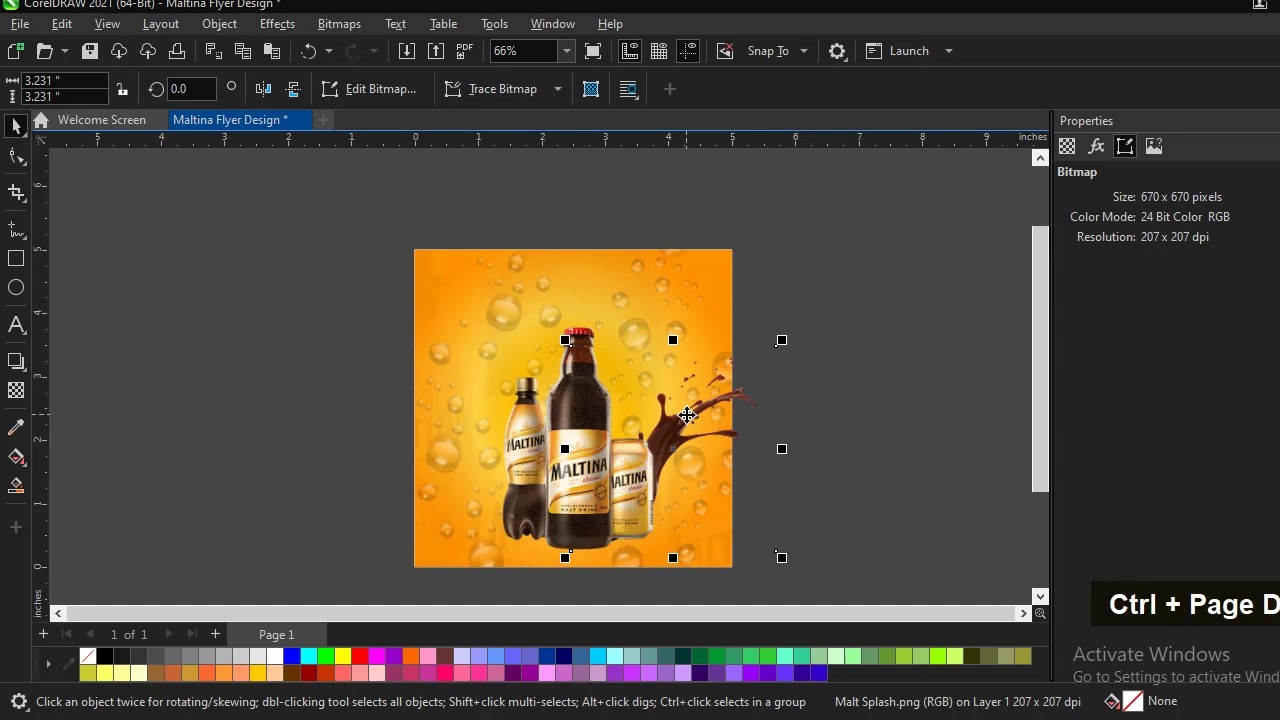
{"action": "left_click_drag", "start_coordinate": [784, 342], "coordinate": [814, 316]}
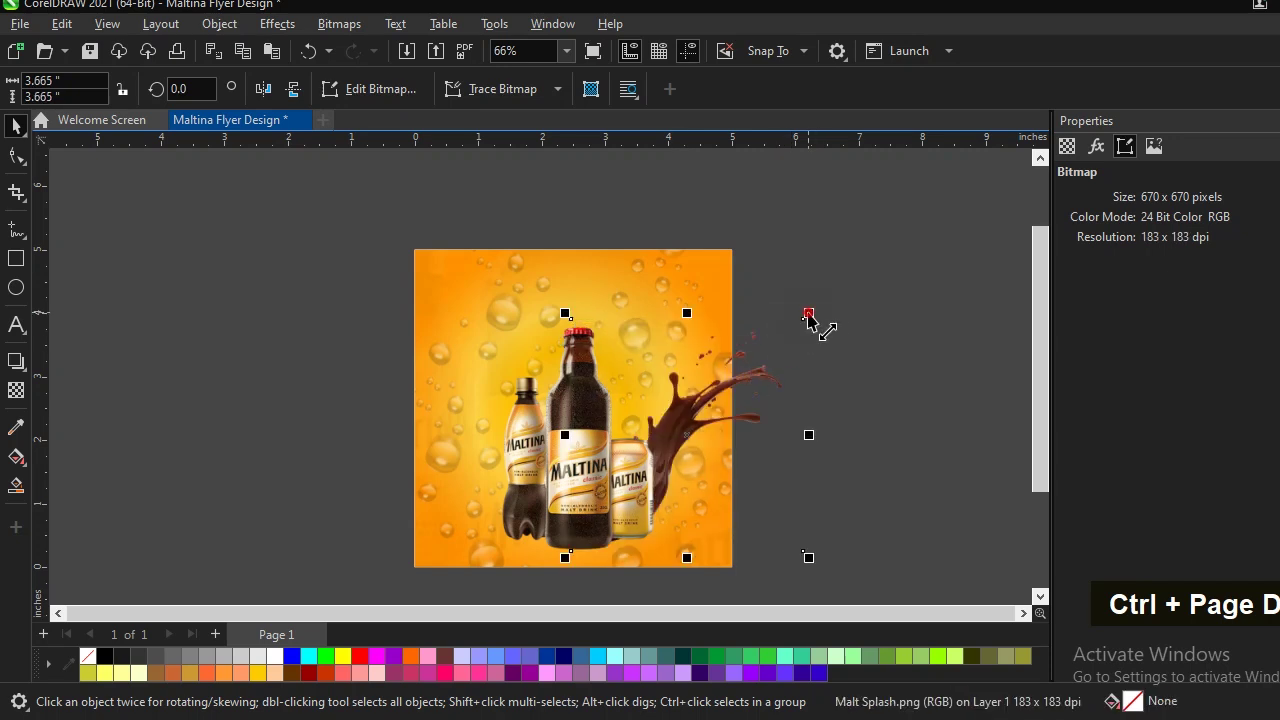
Step: Shift the splash slightly left and move the bottles image slightly down
{"action": "left_click_drag", "start_coordinate": [760, 371], "coordinate": [737, 370]}
{"action": "left_click", "coordinate": [561, 349]}
{"action": "mouse_move", "coordinate": [561, 349]}
{"action": "left_mouse_down"}
{"action": "mouse_move", "coordinate": [567, 372]}
{"action": "mouse_move", "coordinate": [567, 361]}
{"action": "left_mouse_up"}
Step: Shrink the splash to about 3.4 inches square and move it right so it rises from behind the can
{"action": "left_click", "coordinate": [729, 378]}
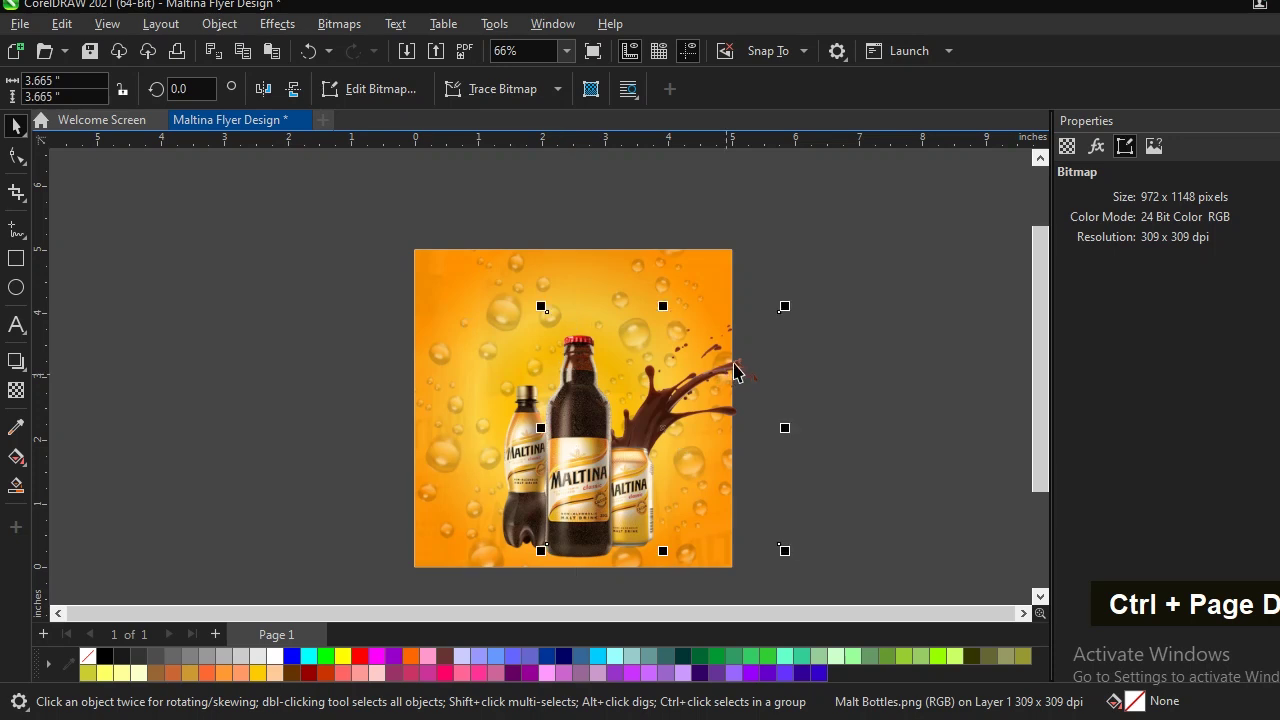
{"action": "left_click_drag", "start_coordinate": [770, 318], "coordinate": [773, 313]}
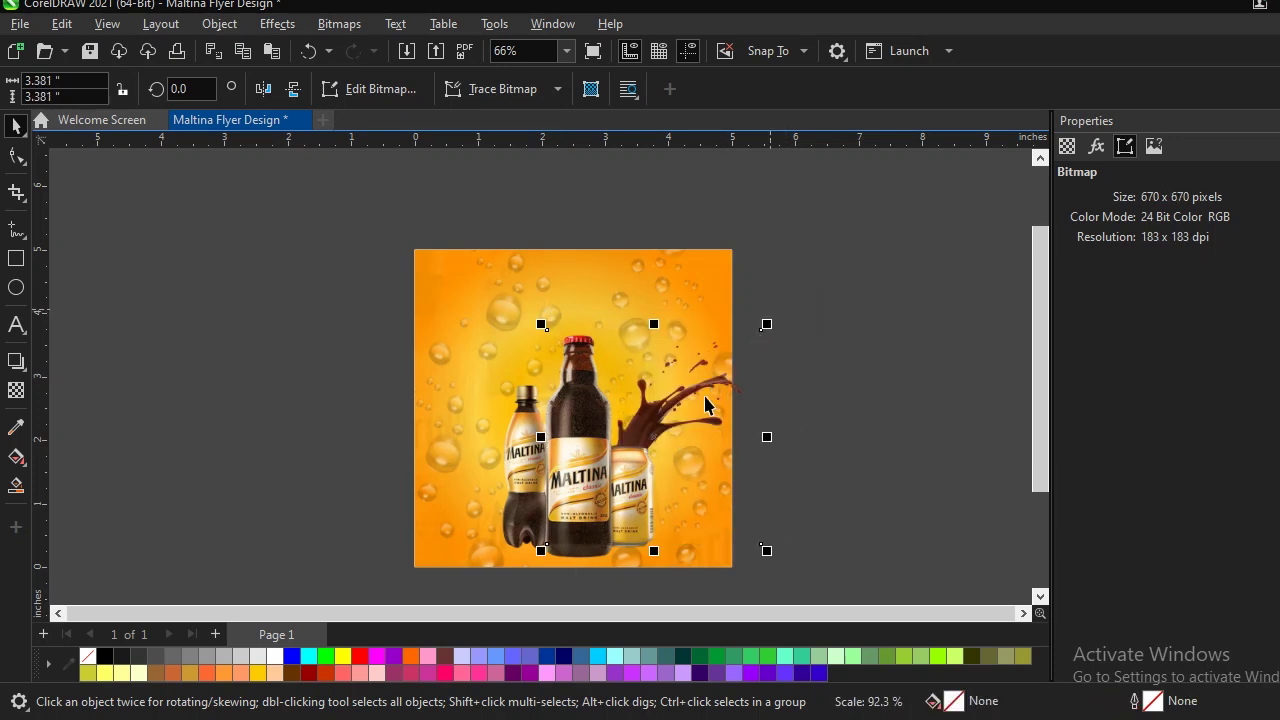
{"action": "left_click_drag", "start_coordinate": [657, 437], "coordinate": [680, 427]}
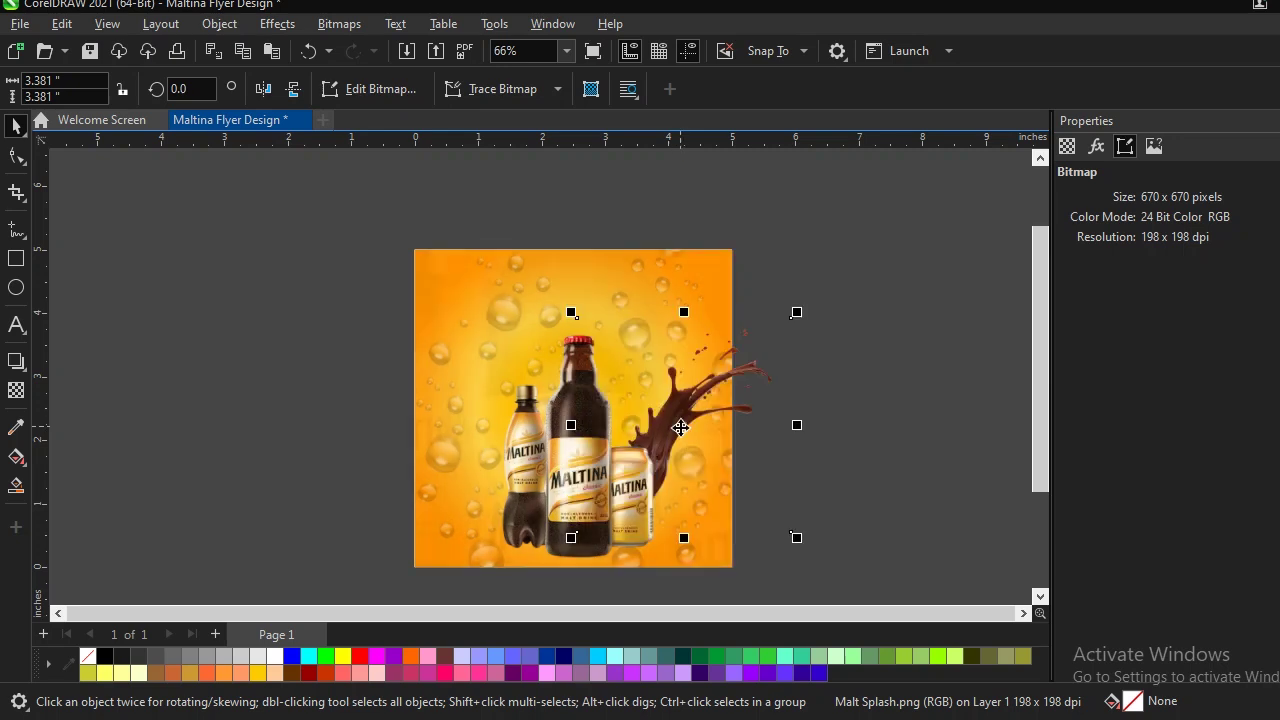
Step: PowerClip the splash inside the flyer's background frame
{"action": "right_click", "coordinate": [706, 390]}
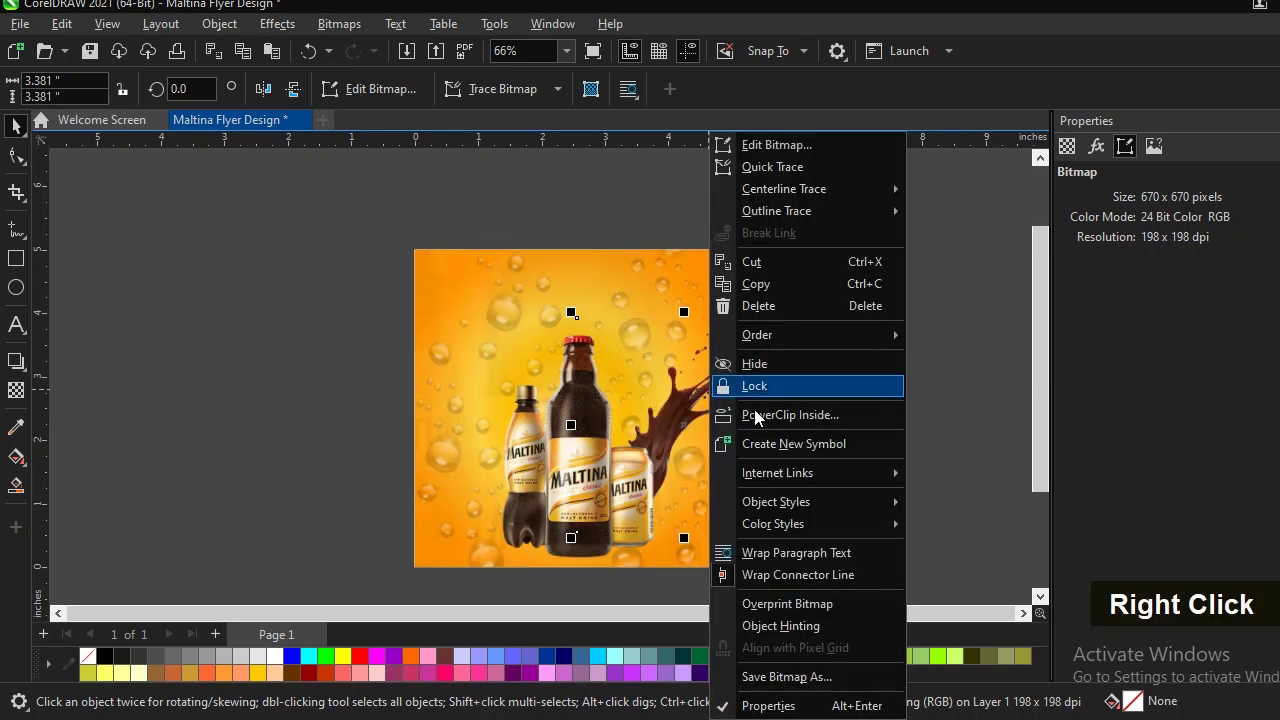
{"action": "left_click", "coordinate": [757, 412]}
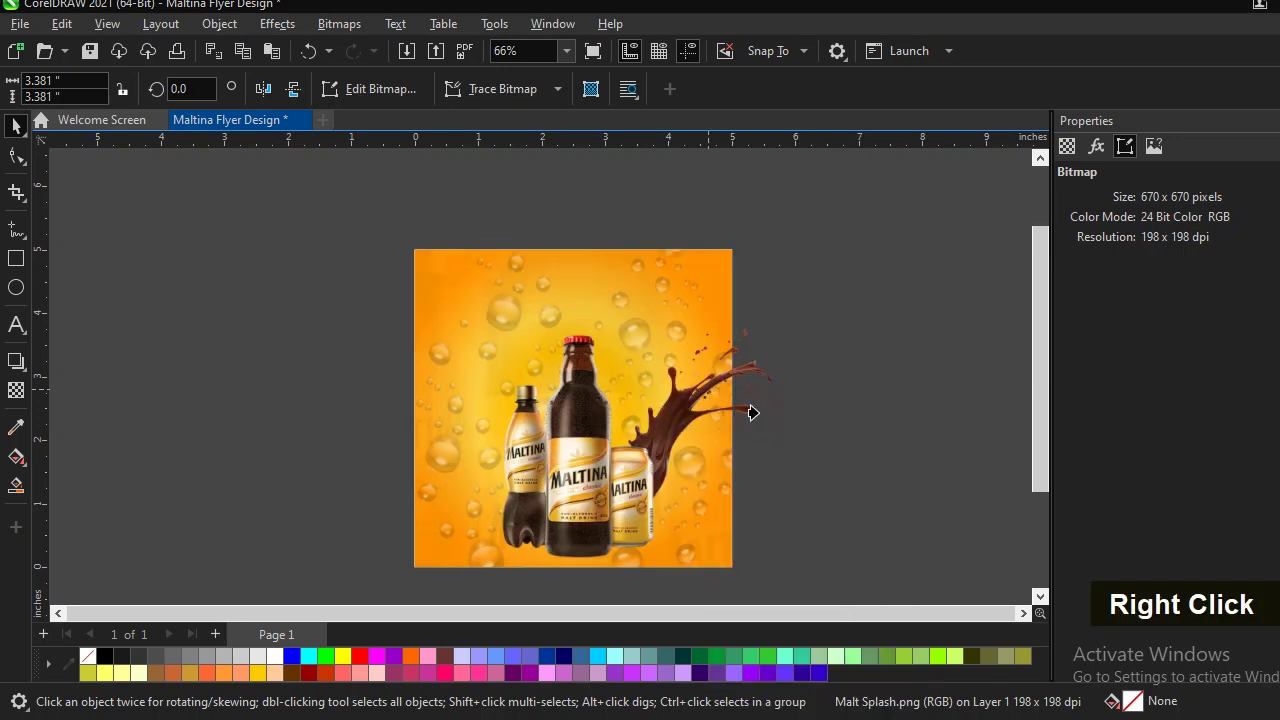
{"action": "left_click", "coordinate": [620, 291]}
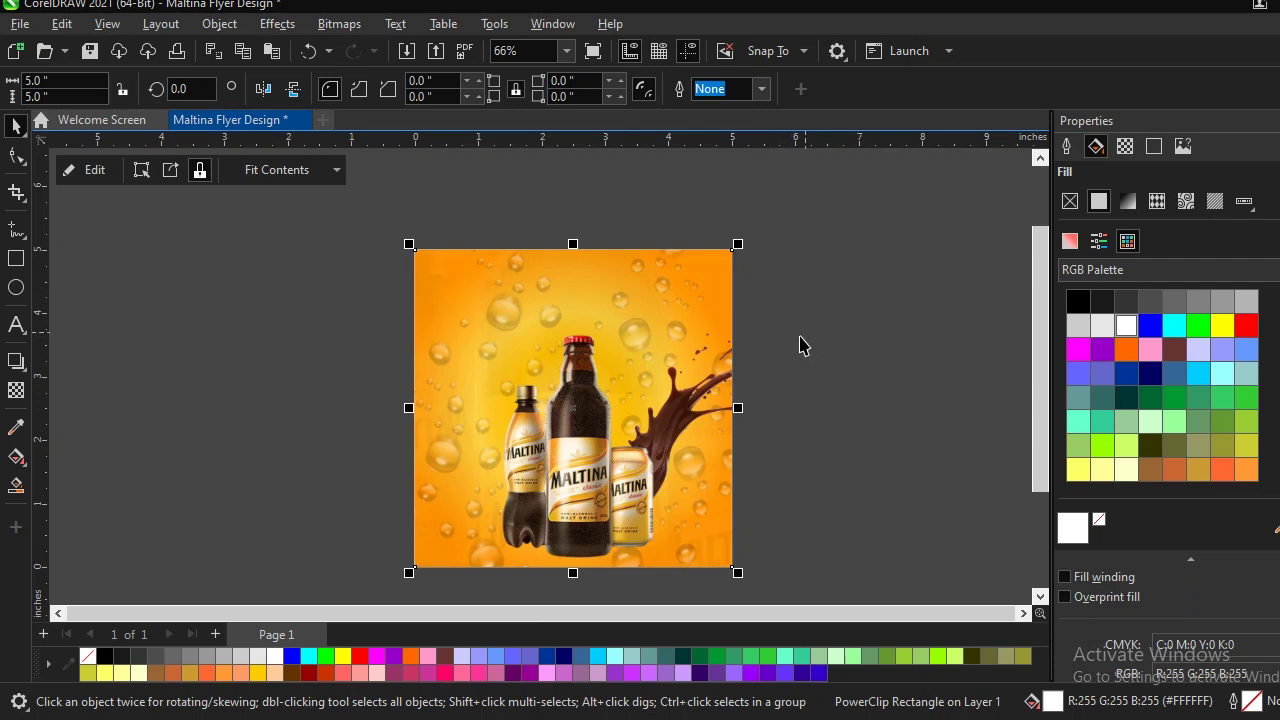
Step: Open the background frame's contents for editing, duplicate the splash and move the copy to the flyer's left half
{"action": "double_click", "coordinate": [682, 340]}
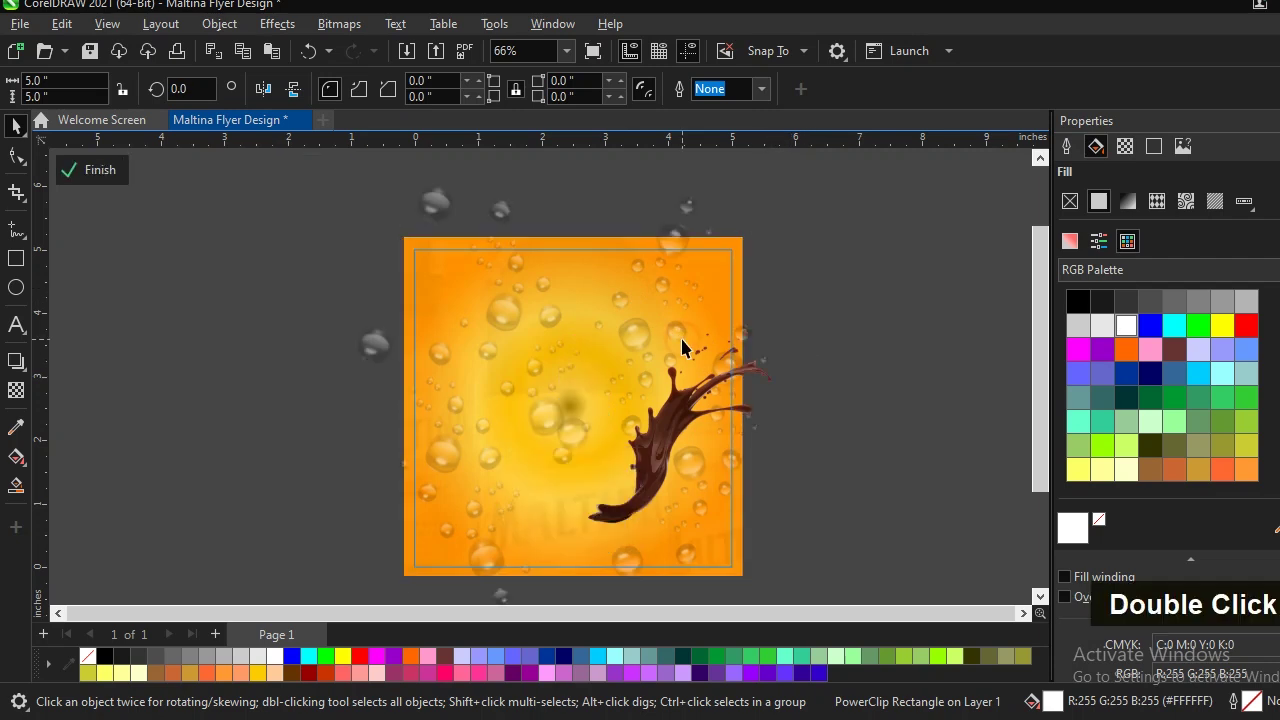
{"action": "left_click", "coordinate": [690, 395]}
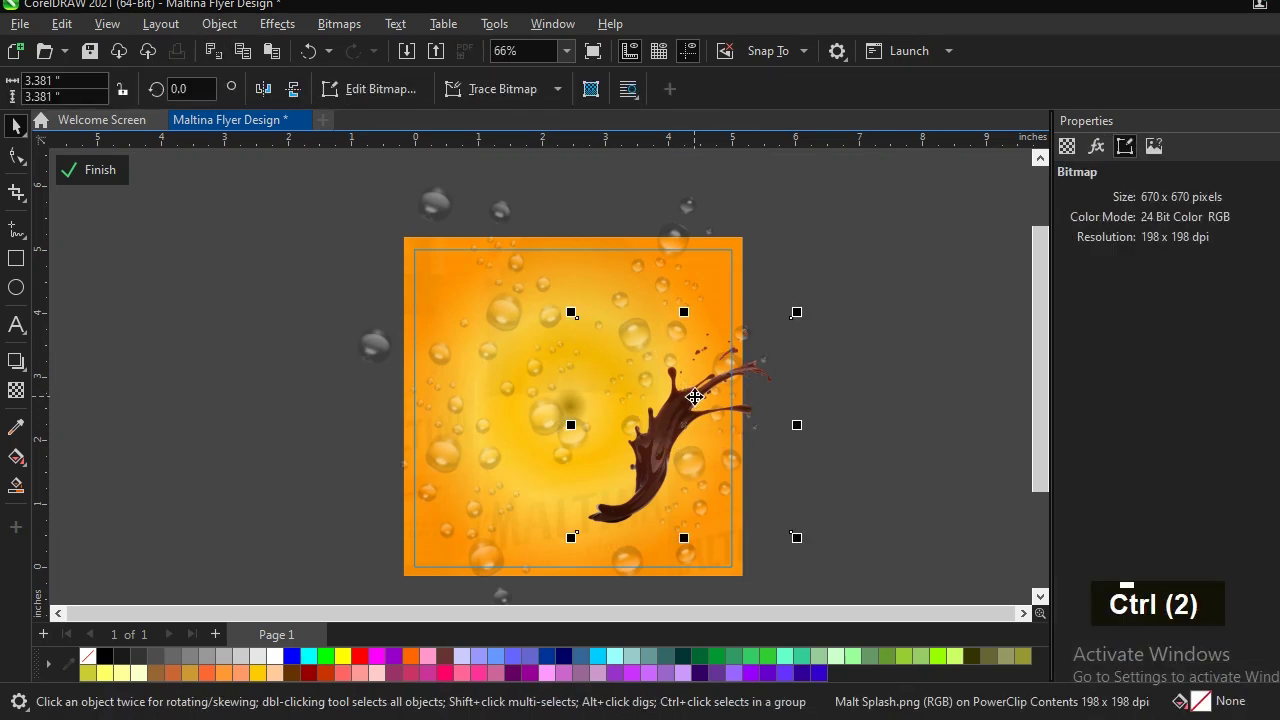
{"action": "key", "text": "ctrl+d"}
{"action": "left_click_drag", "start_coordinate": [694, 400], "coordinate": [517, 421]}
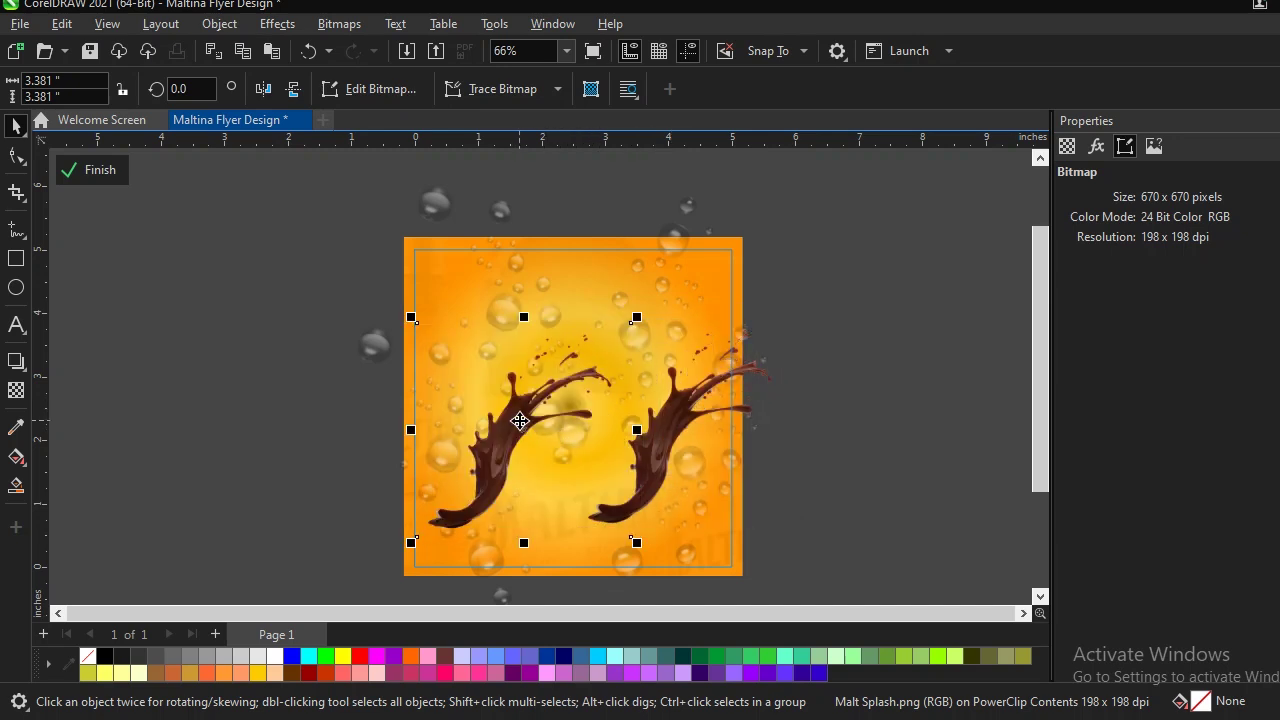
Step: Mirror the splash copy horizontally, position it opposite the original across the flyer's left edge, and finish editing the frame's contents
{"action": "left_click", "coordinate": [260, 100]}
{"action": "left_click_drag", "start_coordinate": [524, 438], "coordinate": [484, 432]}
{"action": "left_click", "coordinate": [484, 432]}
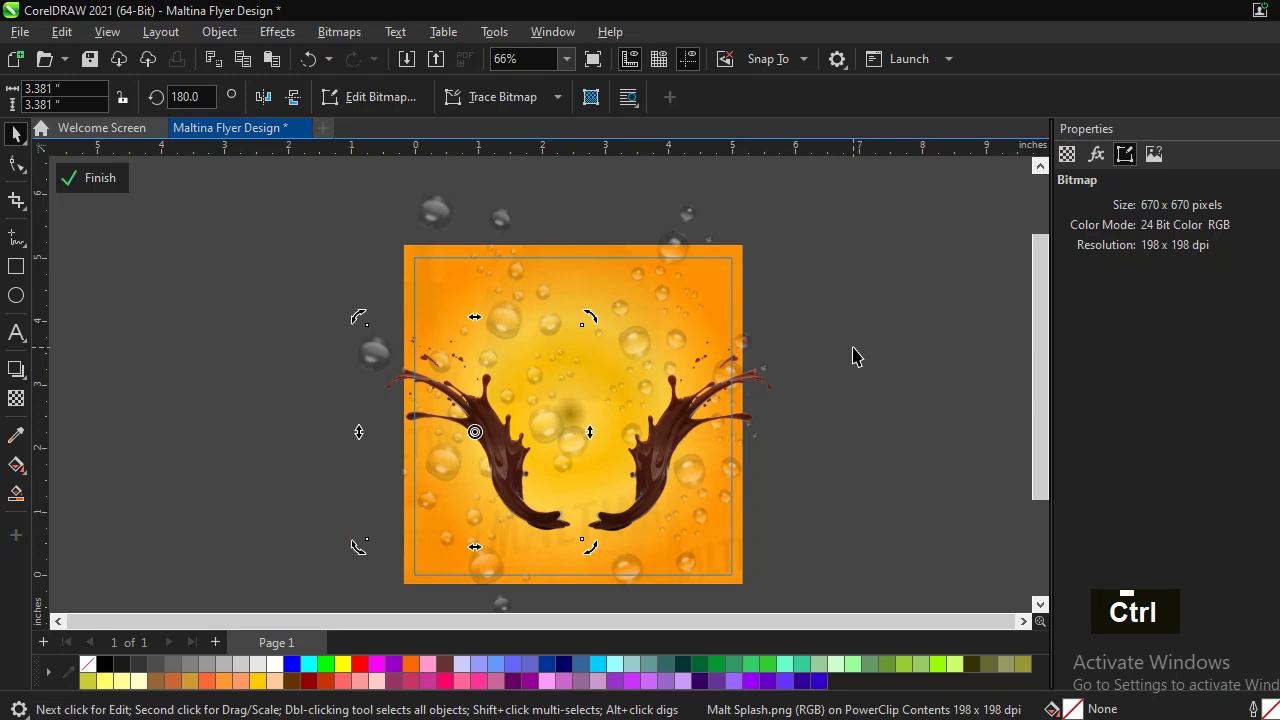
{"action": "left_click", "coordinate": [853, 357], "text": "ctrl"}
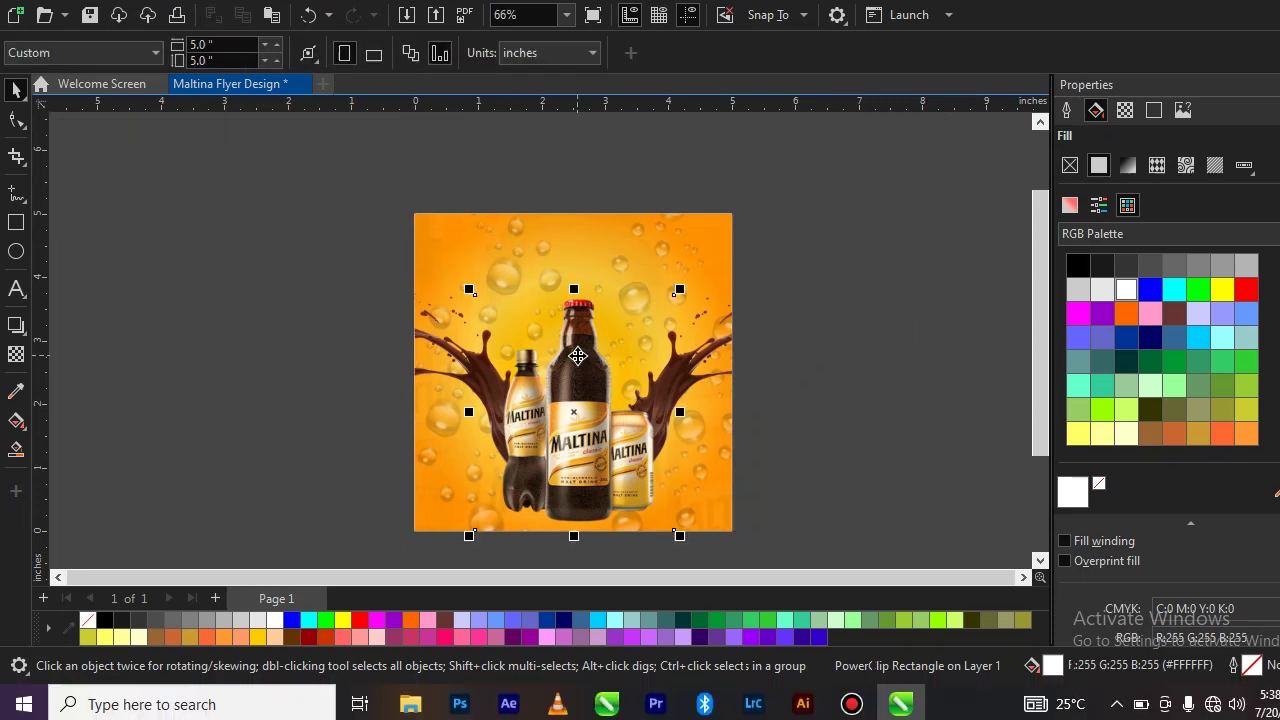
Step: Duplicate the bottles image, mirror the copy vertically and place it directly beneath the original as a reflection
{"action": "left_click", "coordinate": [580, 410]}
{"action": "key", "text": "ctrl+d"}
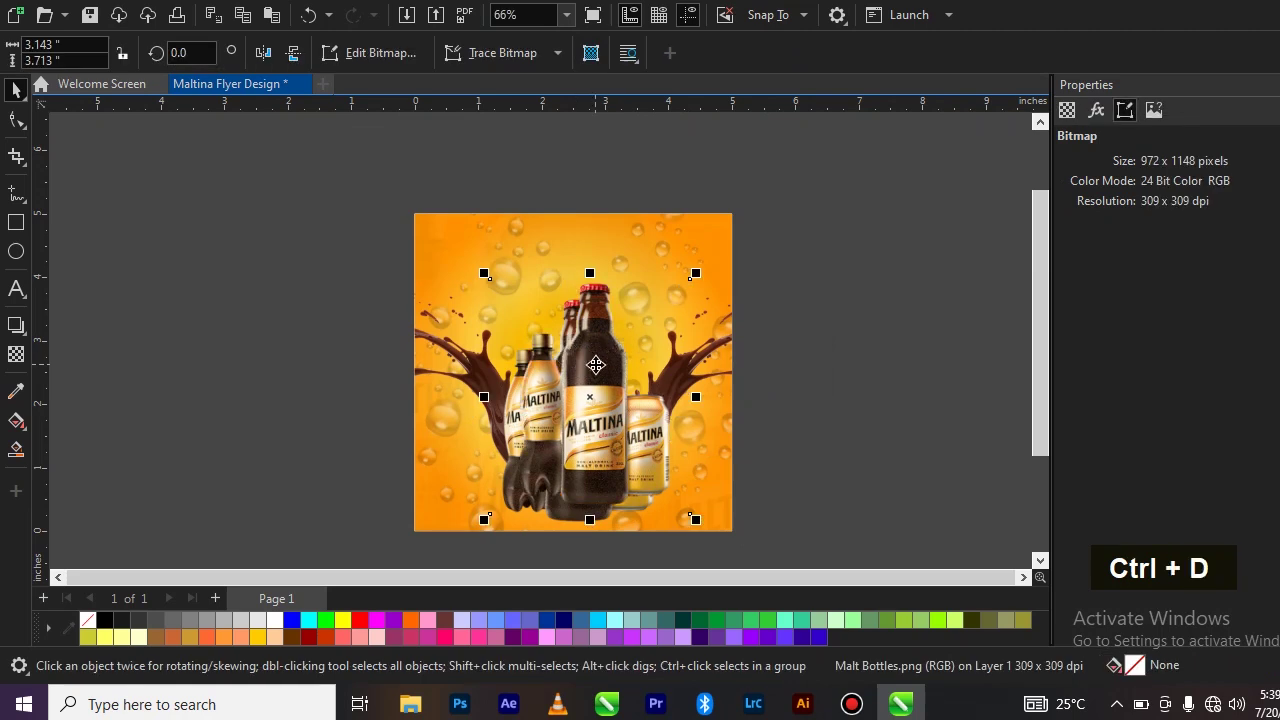
{"action": "left_click_drag", "start_coordinate": [596, 365], "coordinate": [572, 488]}
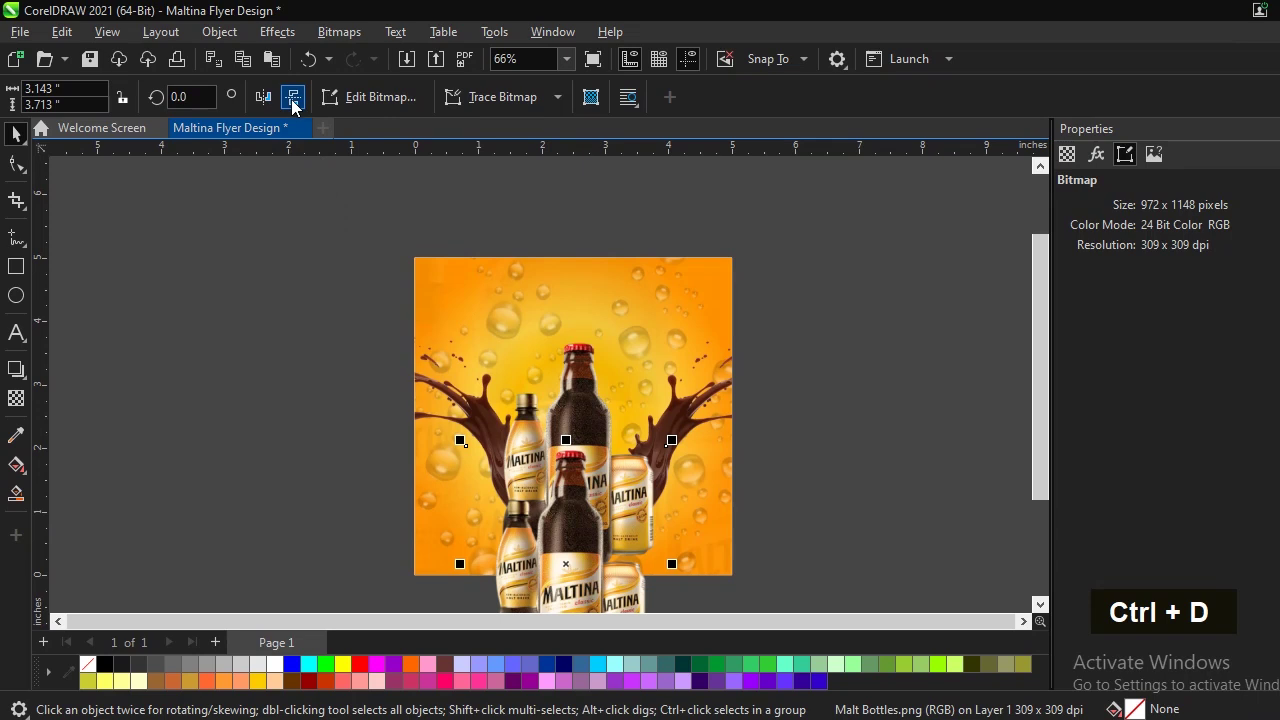
{"action": "left_click", "coordinate": [293, 97]}
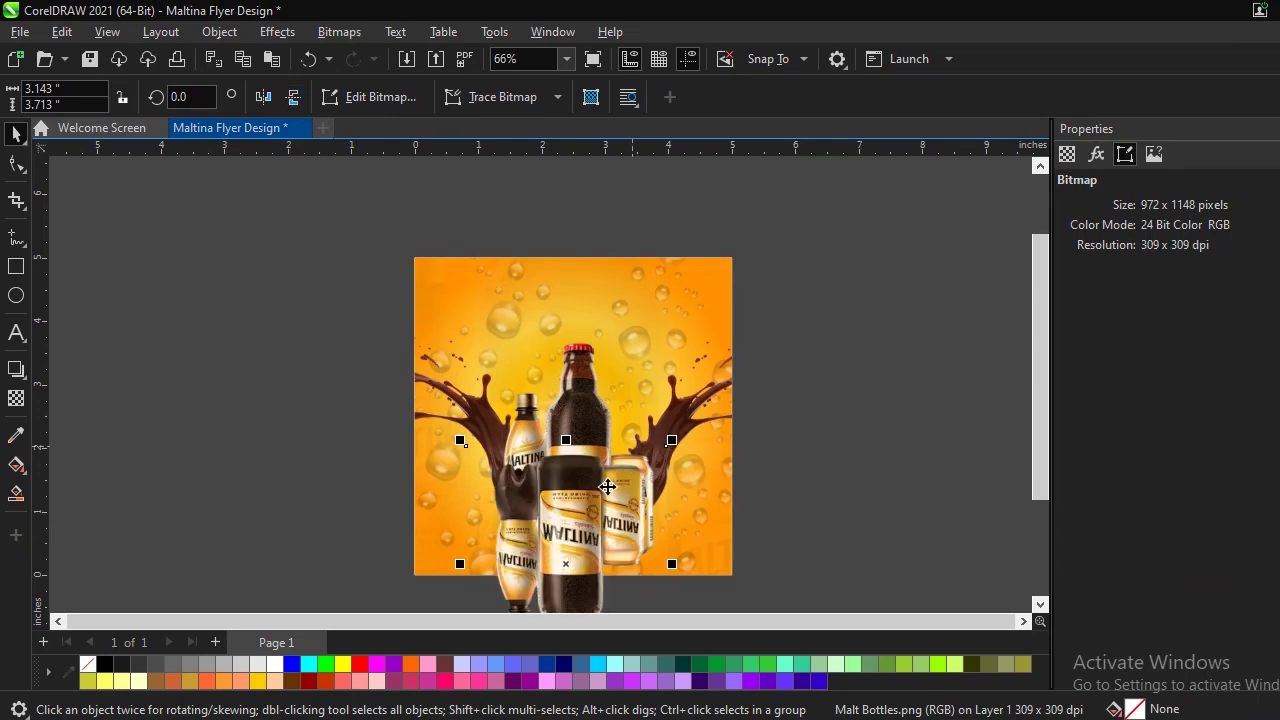
{"action": "left_click_drag", "start_coordinate": [607, 487], "coordinate": [621, 564]}
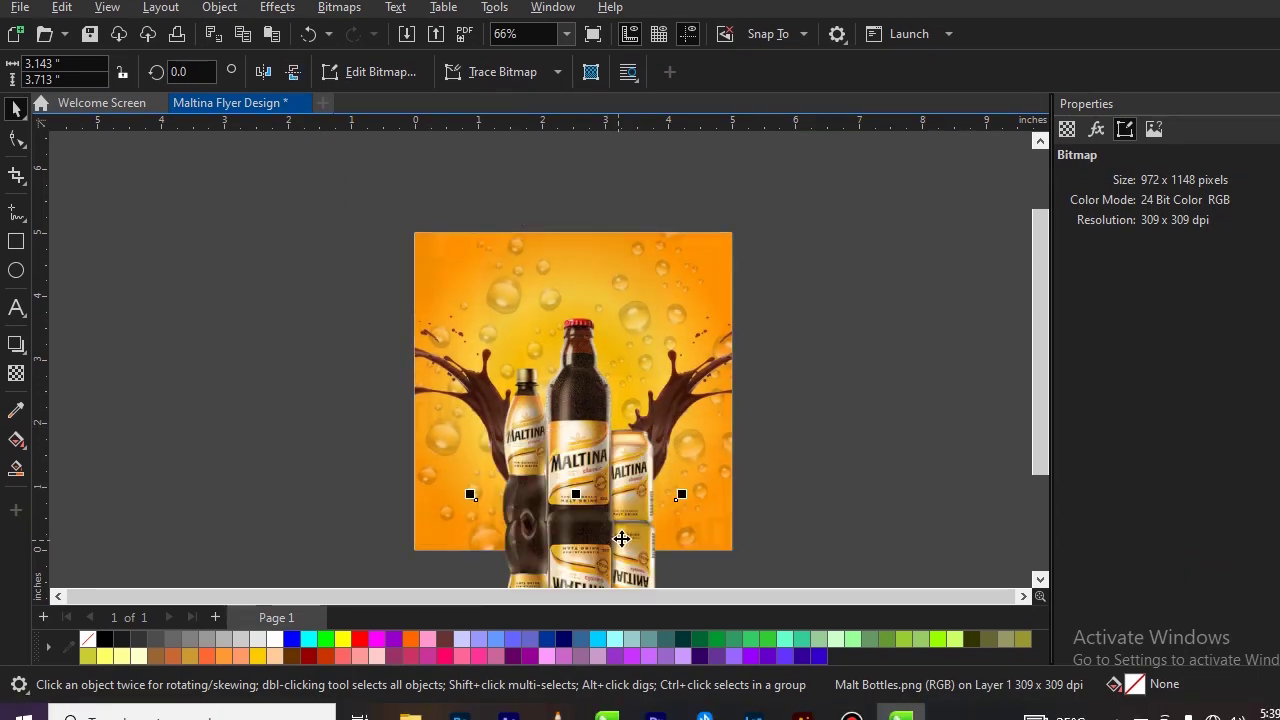
Step: Move the mirrored bottles image up slightly so its bases meet those of the original bottles
{"action": "scroll", "coordinate": [628, 477], "scroll_direction": "down", "scroll_amount": 2}
{"action": "scroll", "coordinate": [634, 515], "scroll_direction": "up", "scroll_amount": 4}
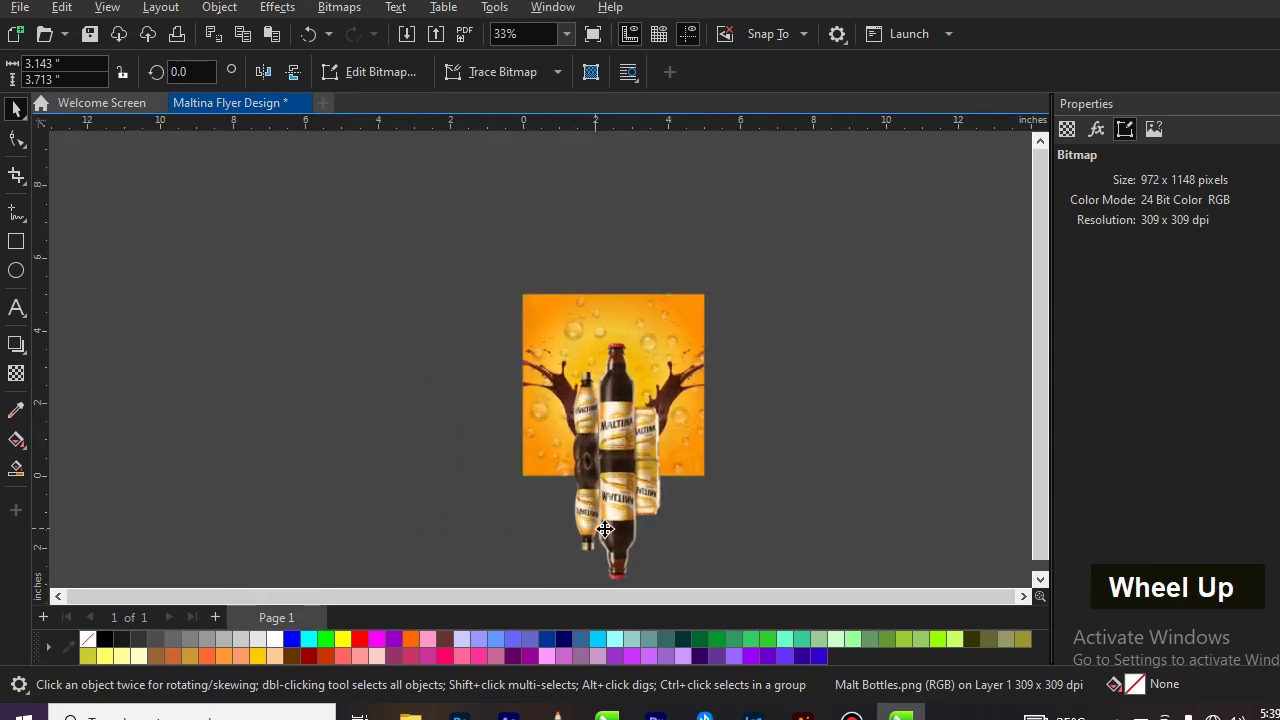
{"action": "scroll", "coordinate": [637, 520], "scroll_direction": "up", "scroll_amount": 1}
{"action": "left_click", "coordinate": [645, 463]}
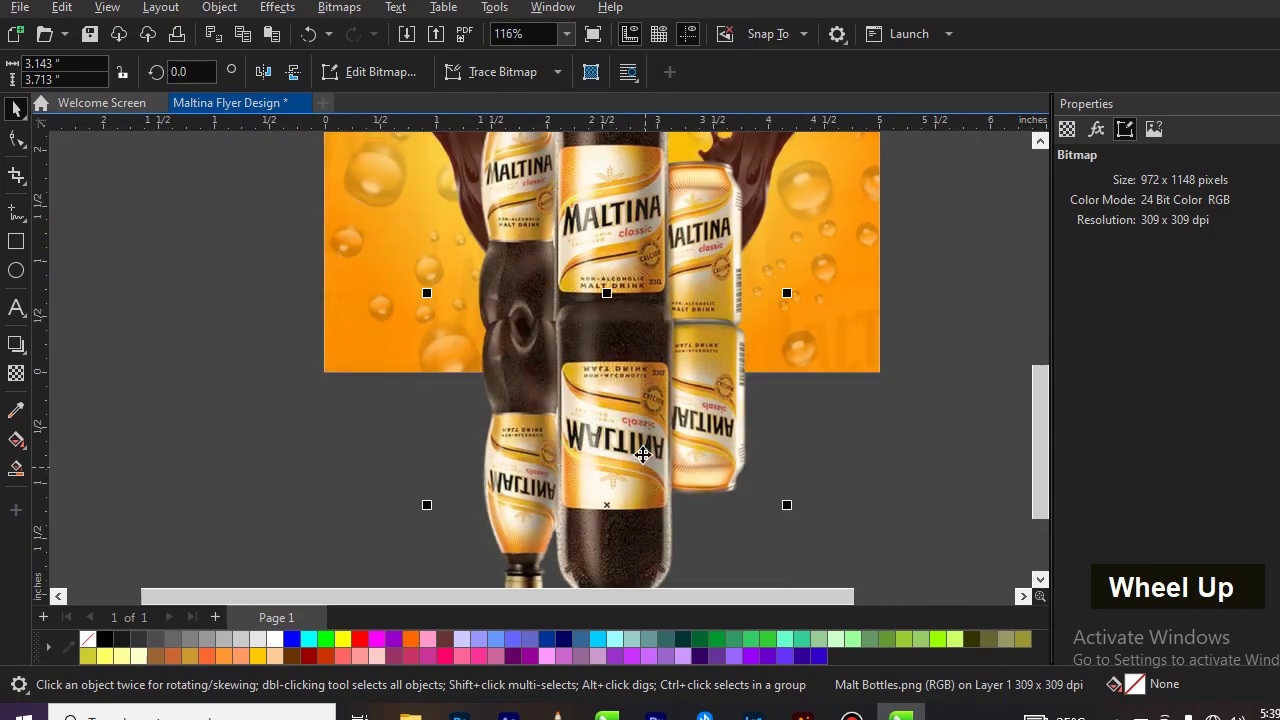
{"action": "scroll", "coordinate": [600, 355], "scroll_direction": "up", "scroll_amount": 1}
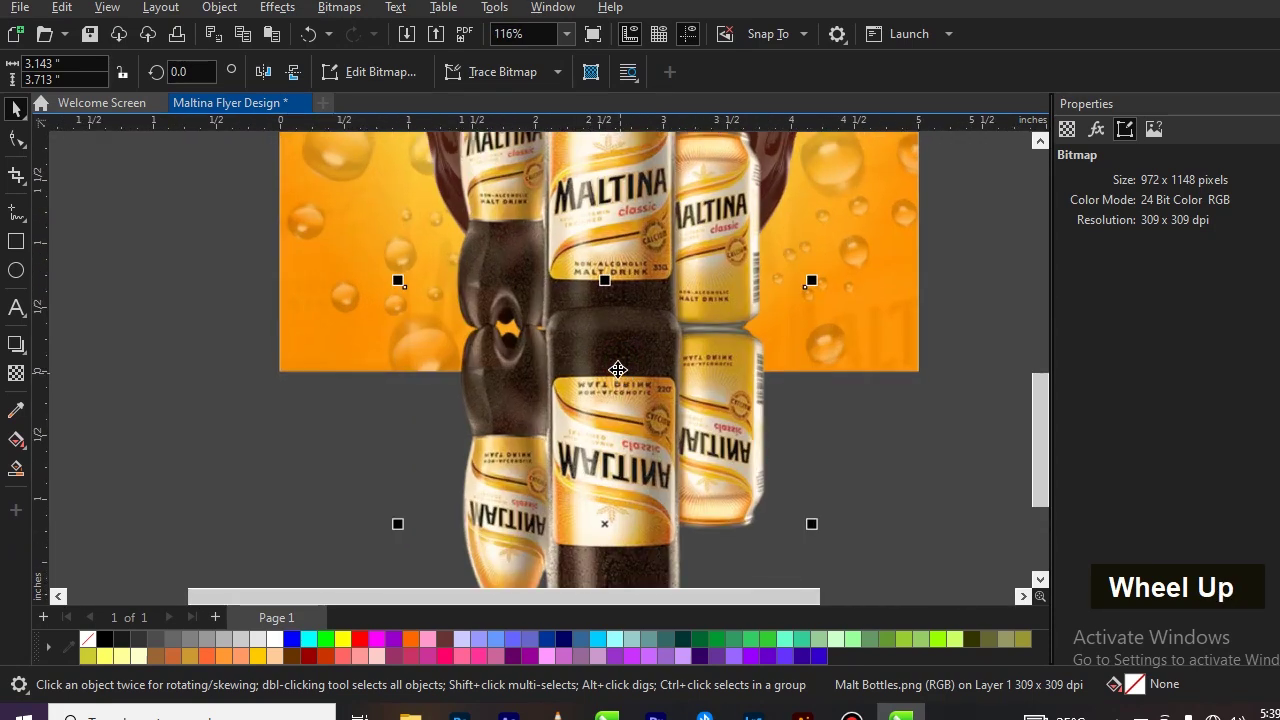
{"action": "mouse_move", "coordinate": [612, 350]}
{"action": "left_mouse_down"}
{"action": "mouse_move", "coordinate": [613, 371]}
{"action": "mouse_move", "coordinate": [612, 327]}
{"action": "left_mouse_up"}
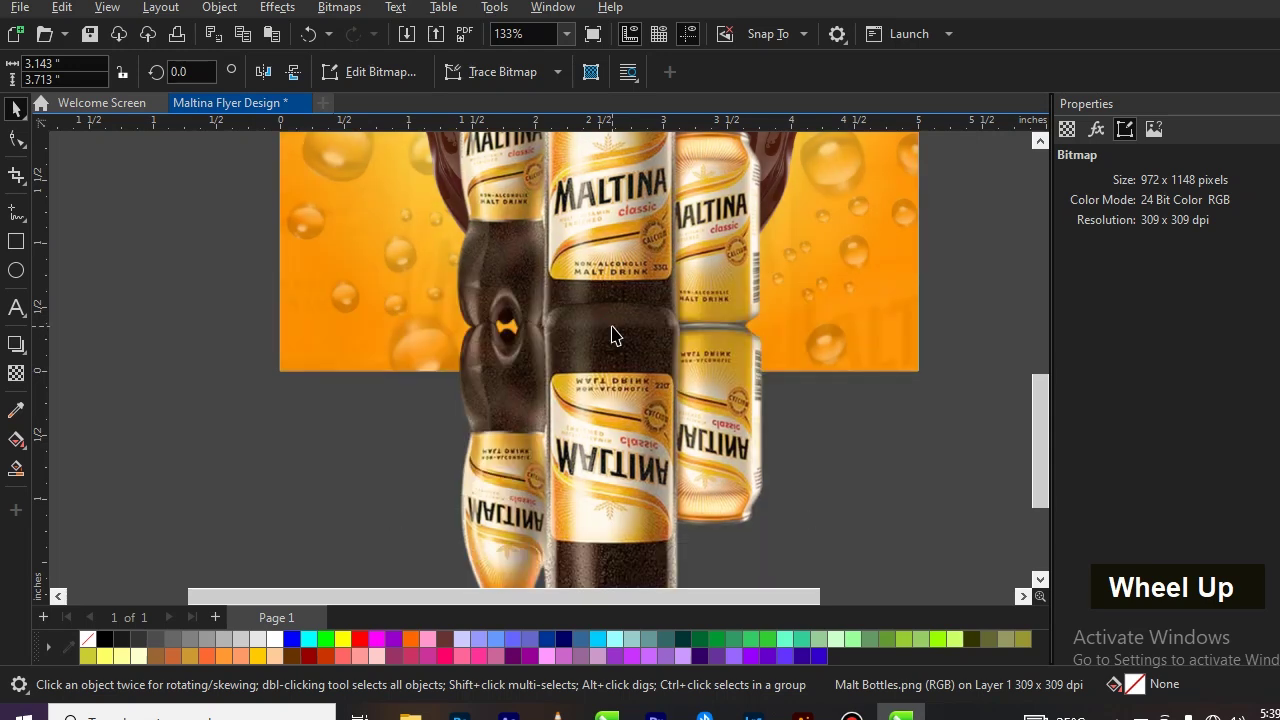
Step: Apply a vertical fountain transparency to the mirrored bottles, fading the reflection out at the bottle bases and keeping it opaque further down
{"action": "left_click", "coordinate": [613, 328]}
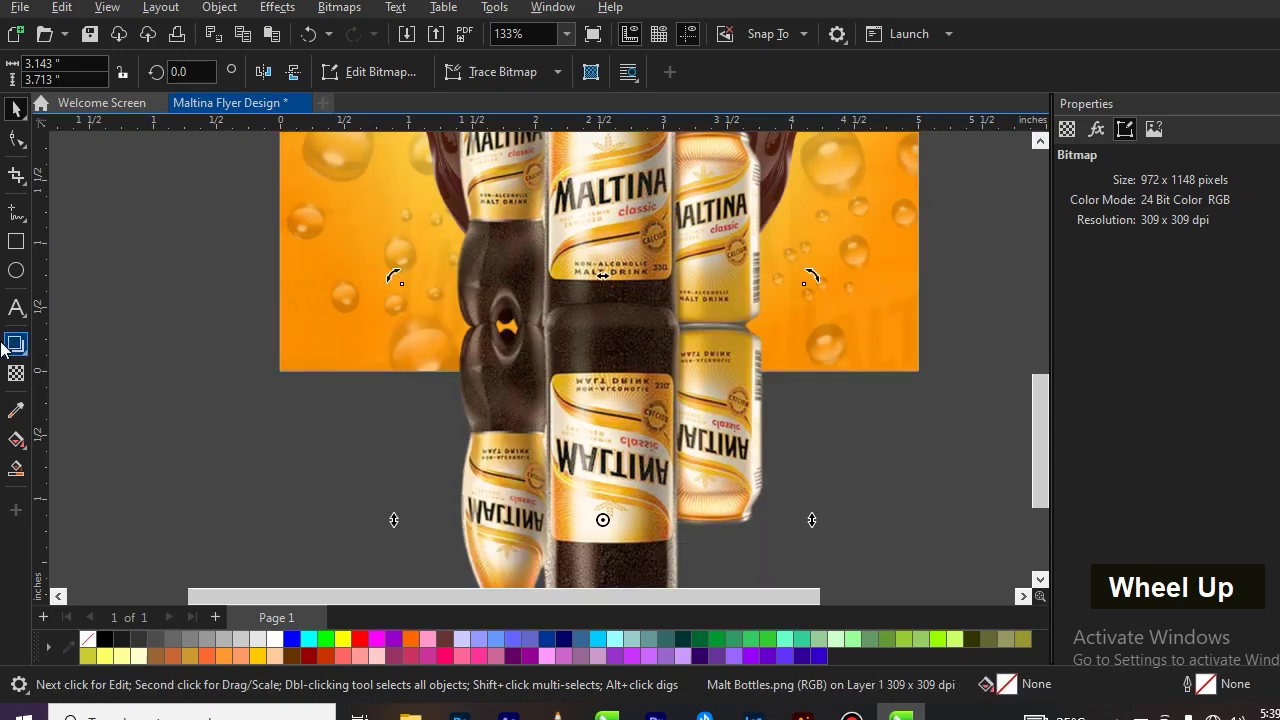
{"action": "left_click", "coordinate": [15, 376]}
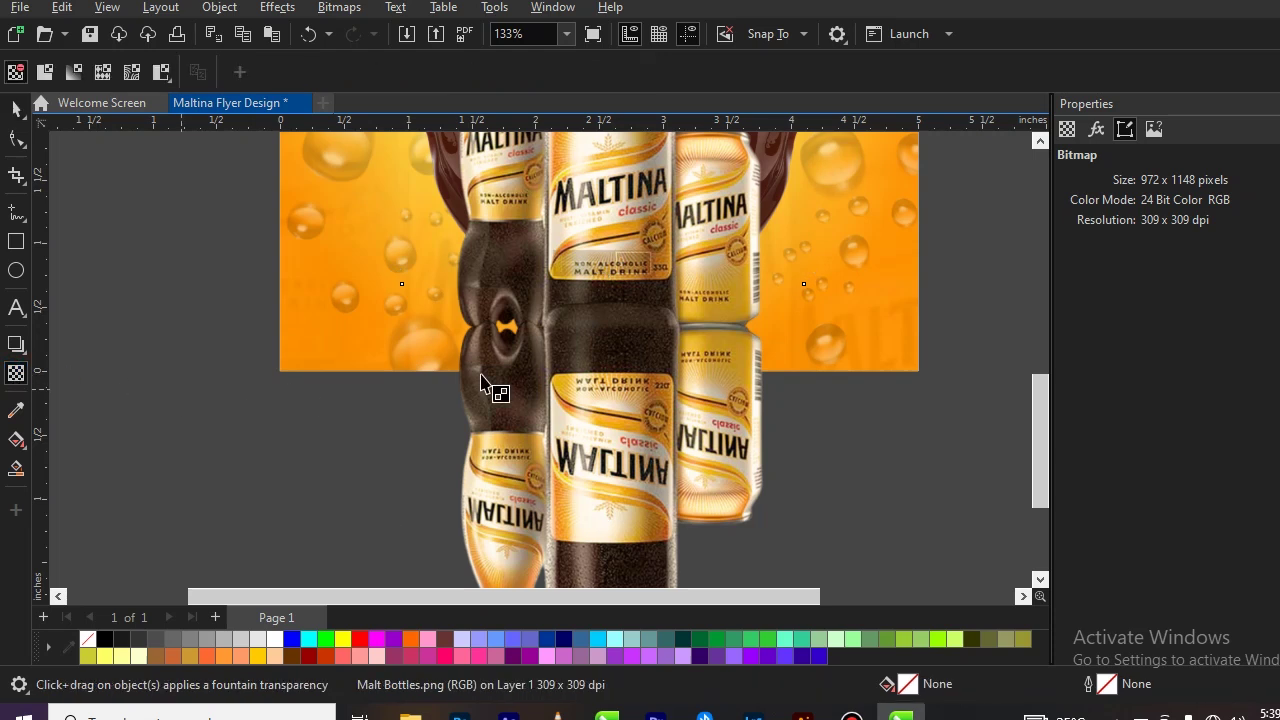
{"action": "left_click_drag", "start_coordinate": [595, 416], "coordinate": [605, 297]}
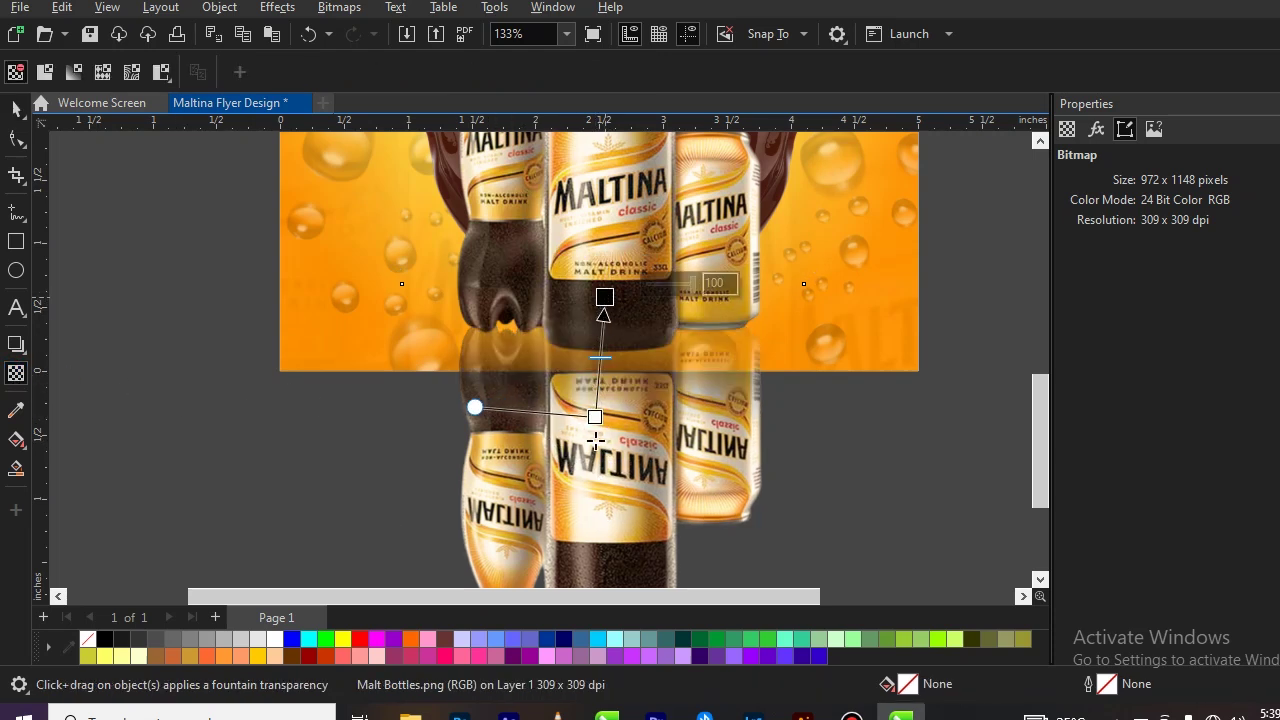
{"action": "mouse_move", "coordinate": [595, 416]}
{"action": "left_mouse_down"}
{"action": "mouse_move", "coordinate": [600, 391]}
{"action": "mouse_move", "coordinate": [606, 439]}
{"action": "left_mouse_up"}
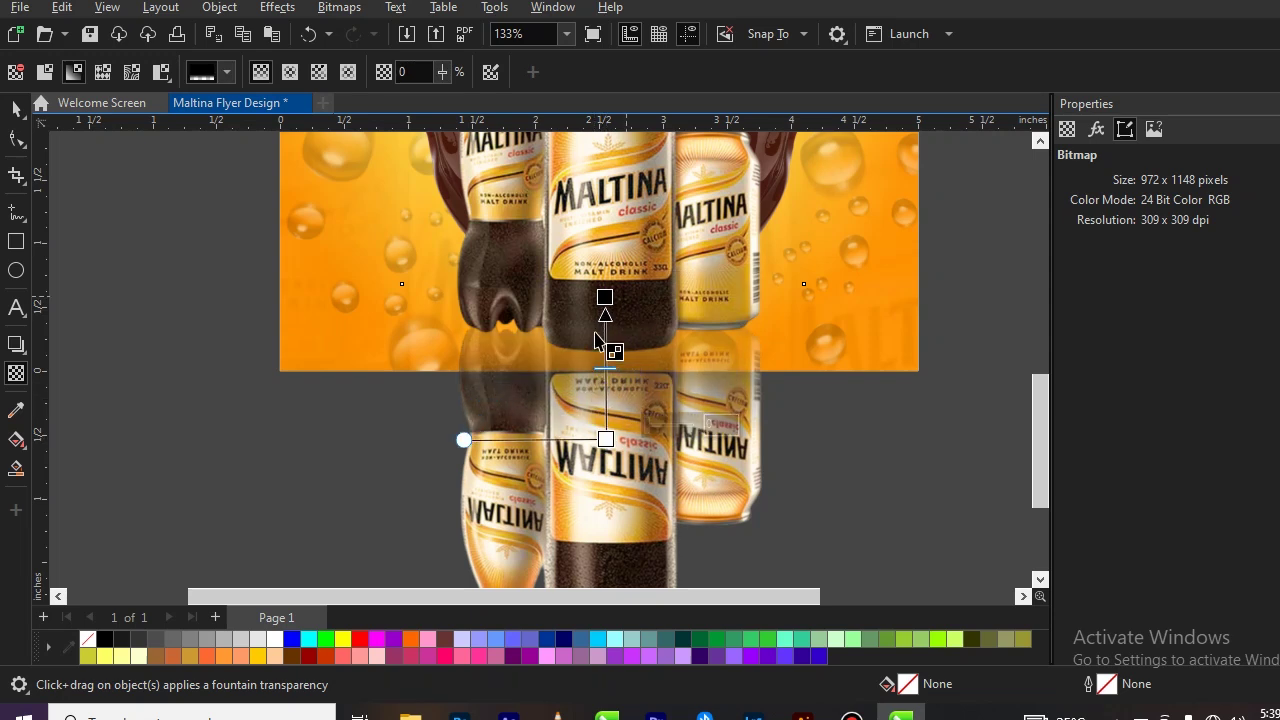
{"action": "key", "text": "space"}
{"action": "left_click", "coordinate": [613, 418]}
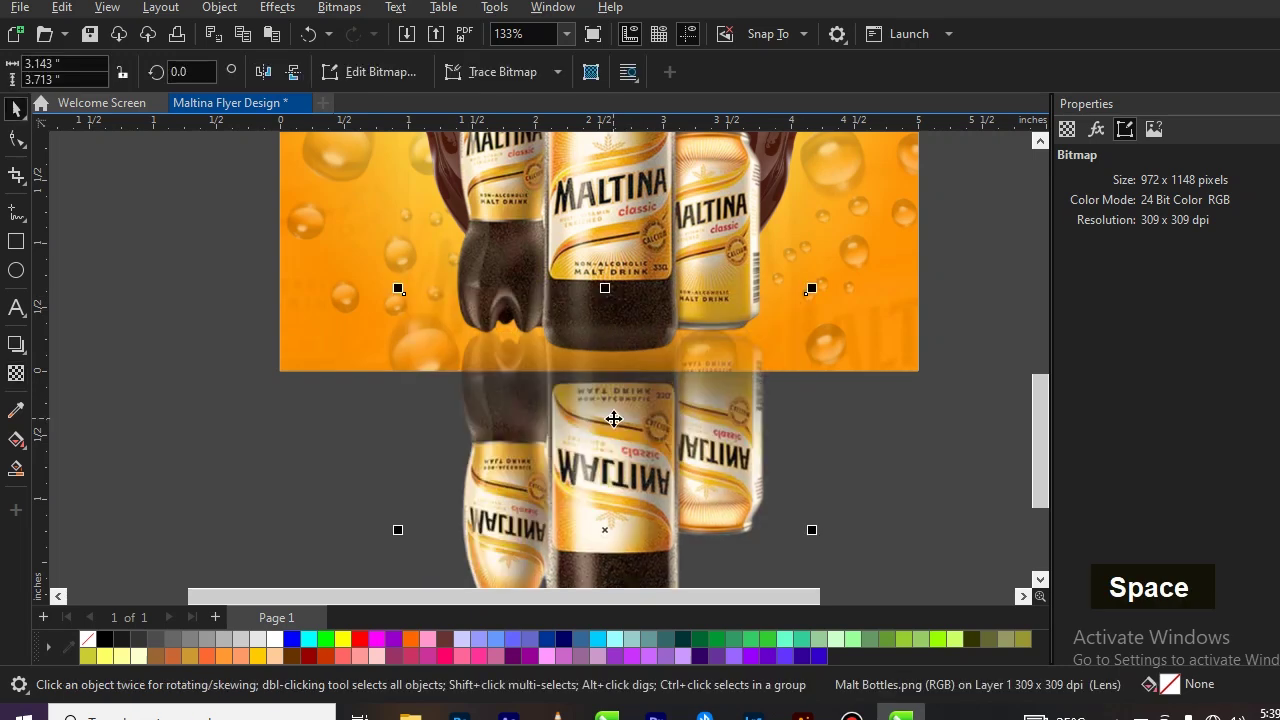
{"action": "key", "text": "space"}
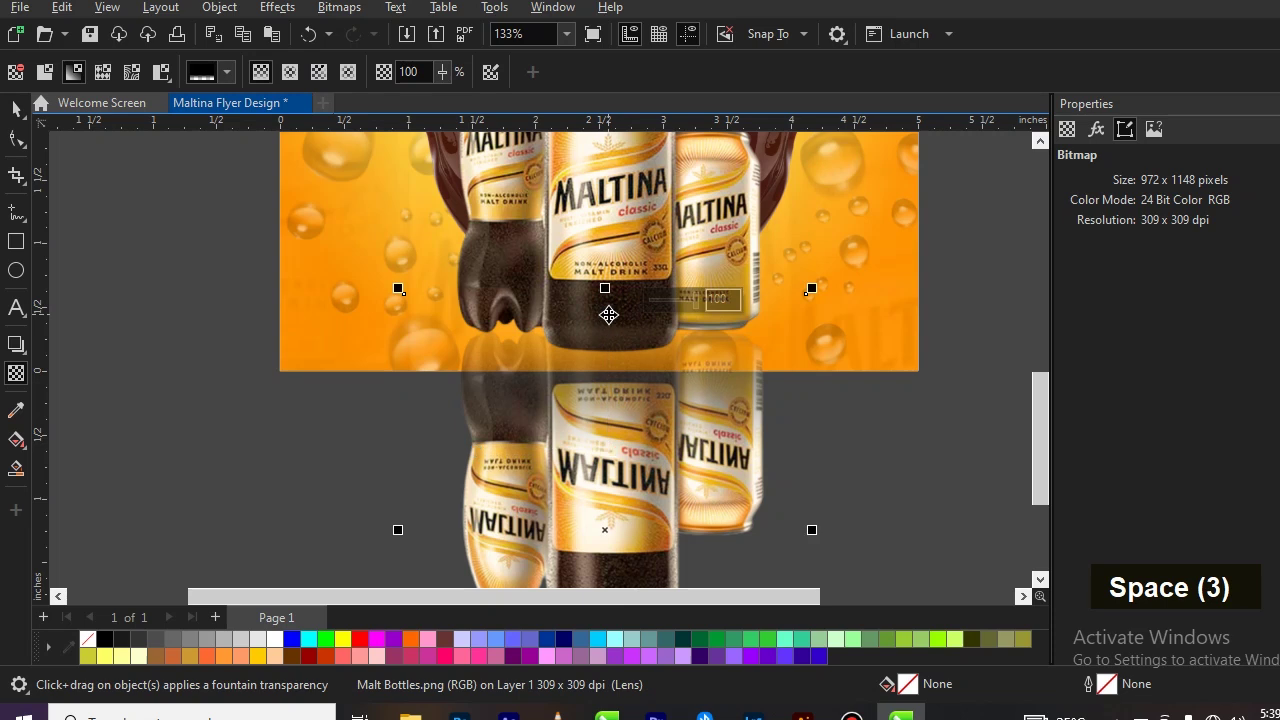
Step: PowerClip the faded bottle reflection inside the flyer's background frame and fit the whole flyer in view
{"action": "scroll", "coordinate": [630, 368], "scroll_direction": "down", "scroll_amount": 1}
{"action": "scroll", "coordinate": [630, 368], "scroll_direction": "down", "scroll_amount": 1}
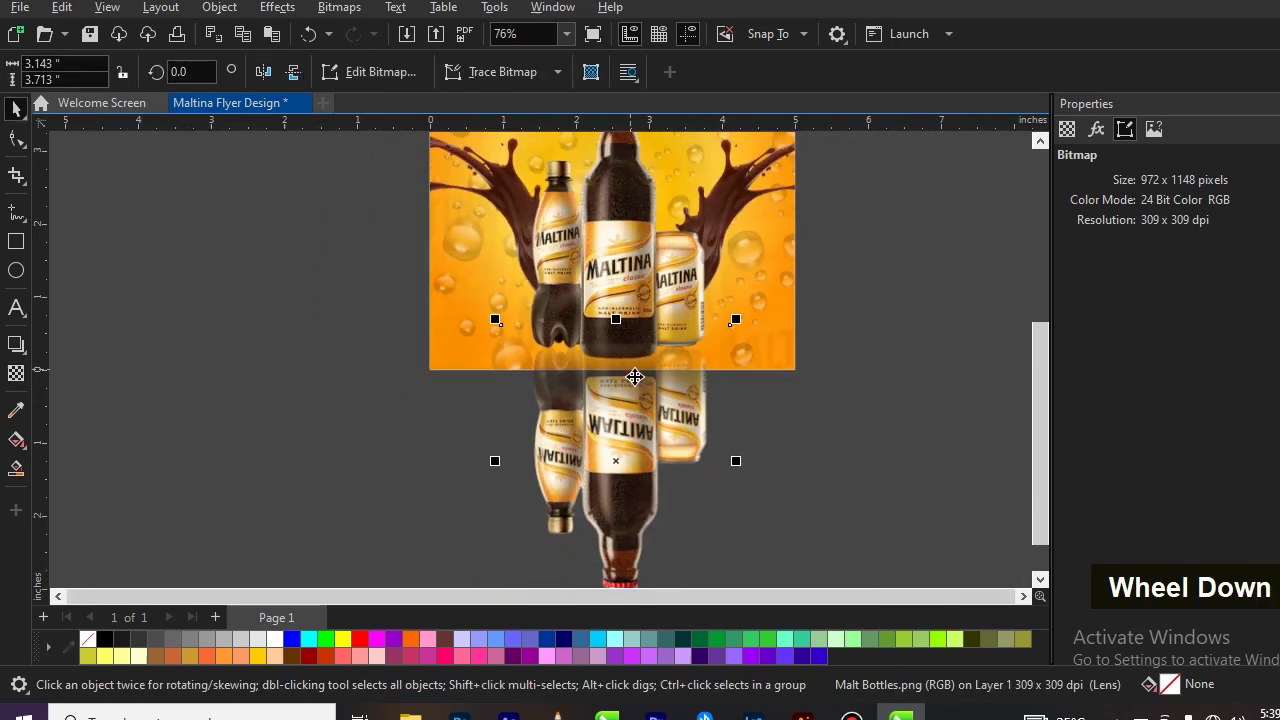
{"action": "right_click", "coordinate": [636, 377]}
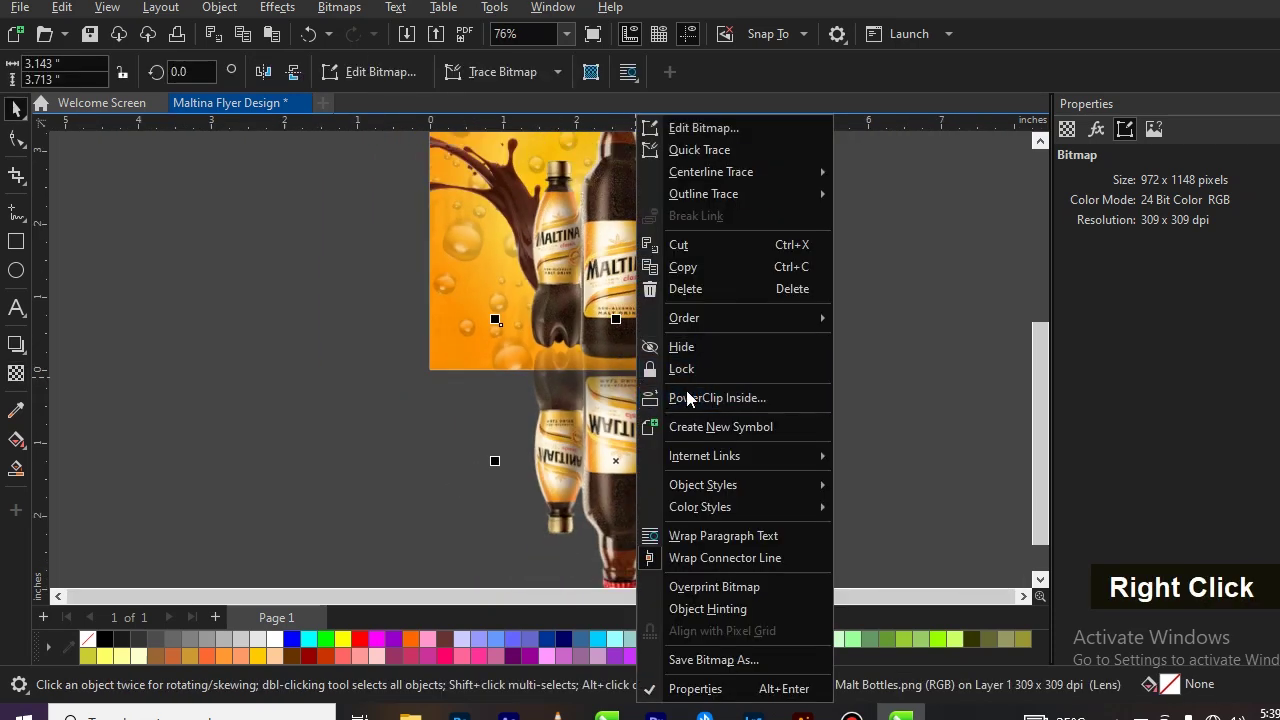
{"action": "left_click", "coordinate": [688, 397]}
{"action": "left_click", "coordinate": [455, 300]}
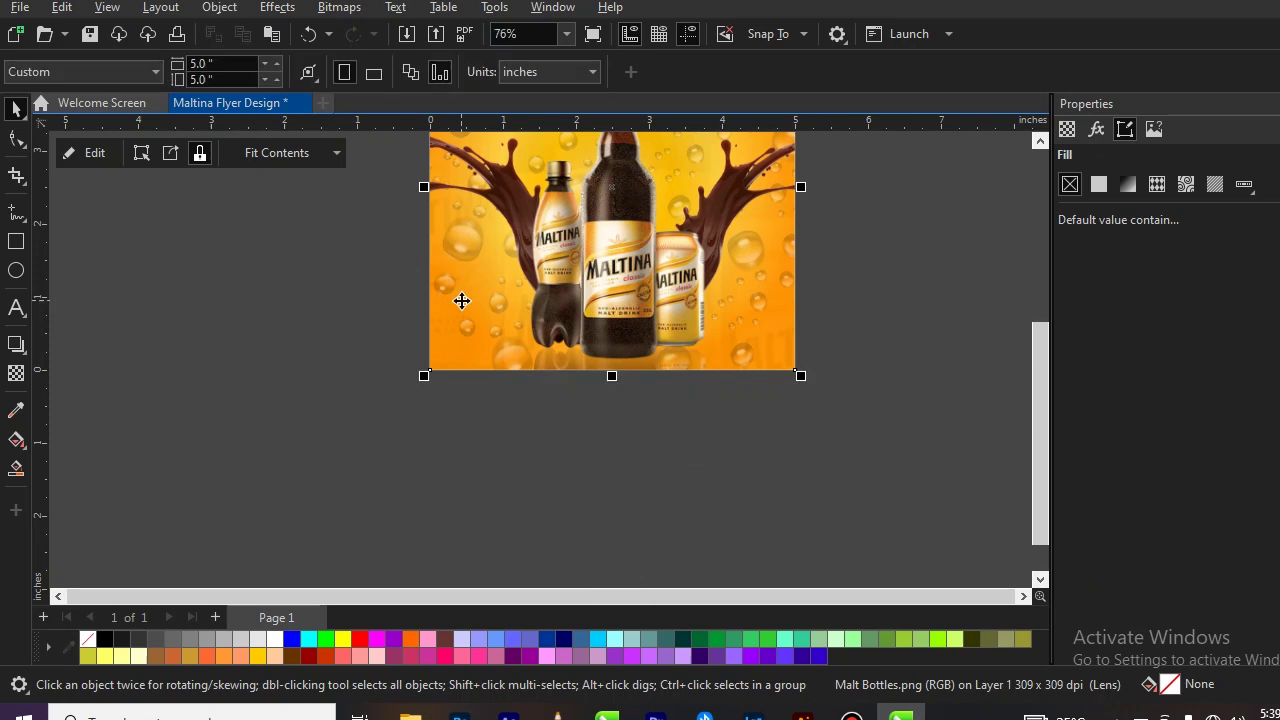
{"action": "left_click", "coordinate": [868, 287]}
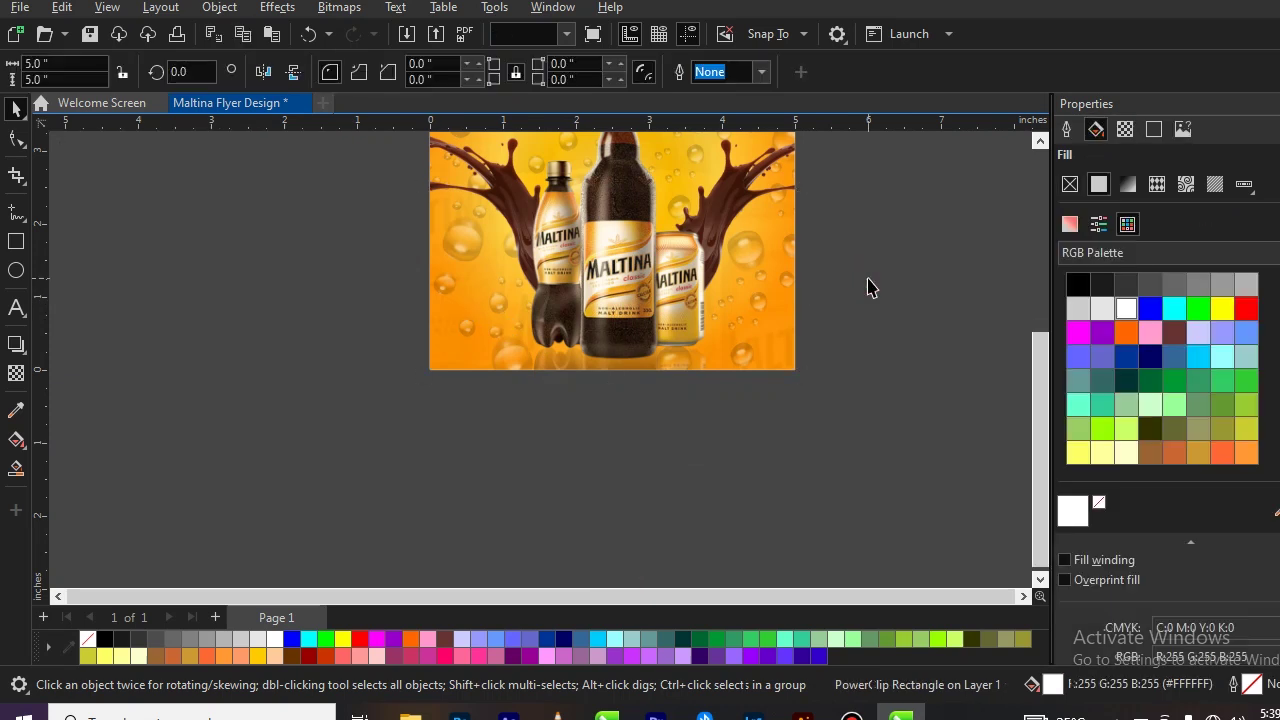
{"action": "key", "text": "F4"}
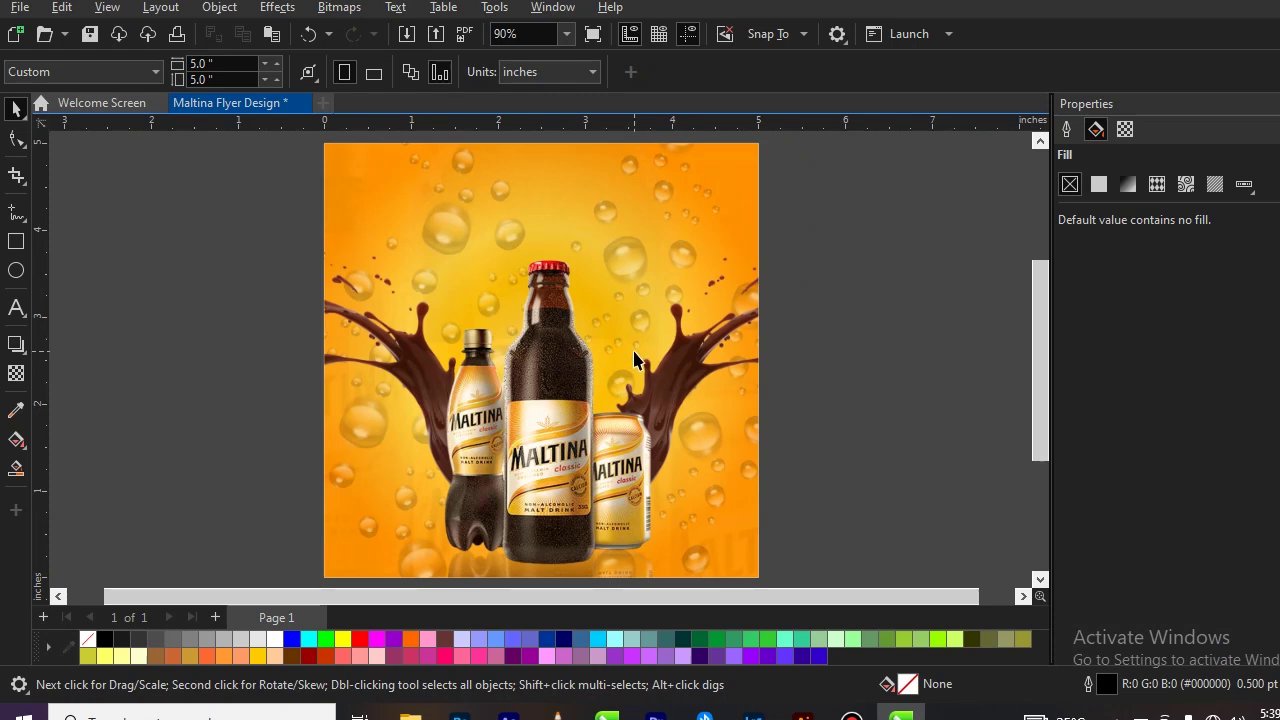
Step: Import the Icon 1 wheat image from the Malt Resources folder and place it about 1.4 inches wide on the flyer's upper left
{"action": "right_click", "coordinate": [817, 222]}
{"action": "left_click", "coordinate": [859, 323]}
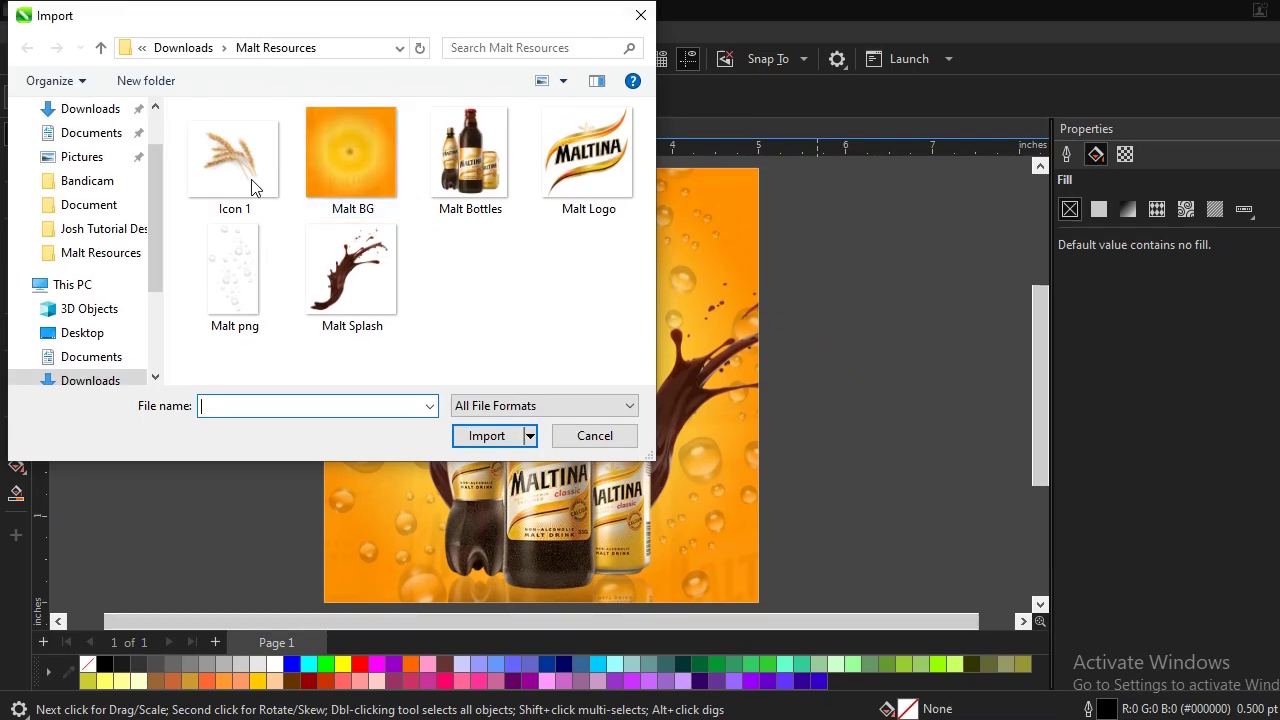
{"action": "left_click", "coordinate": [253, 162]}
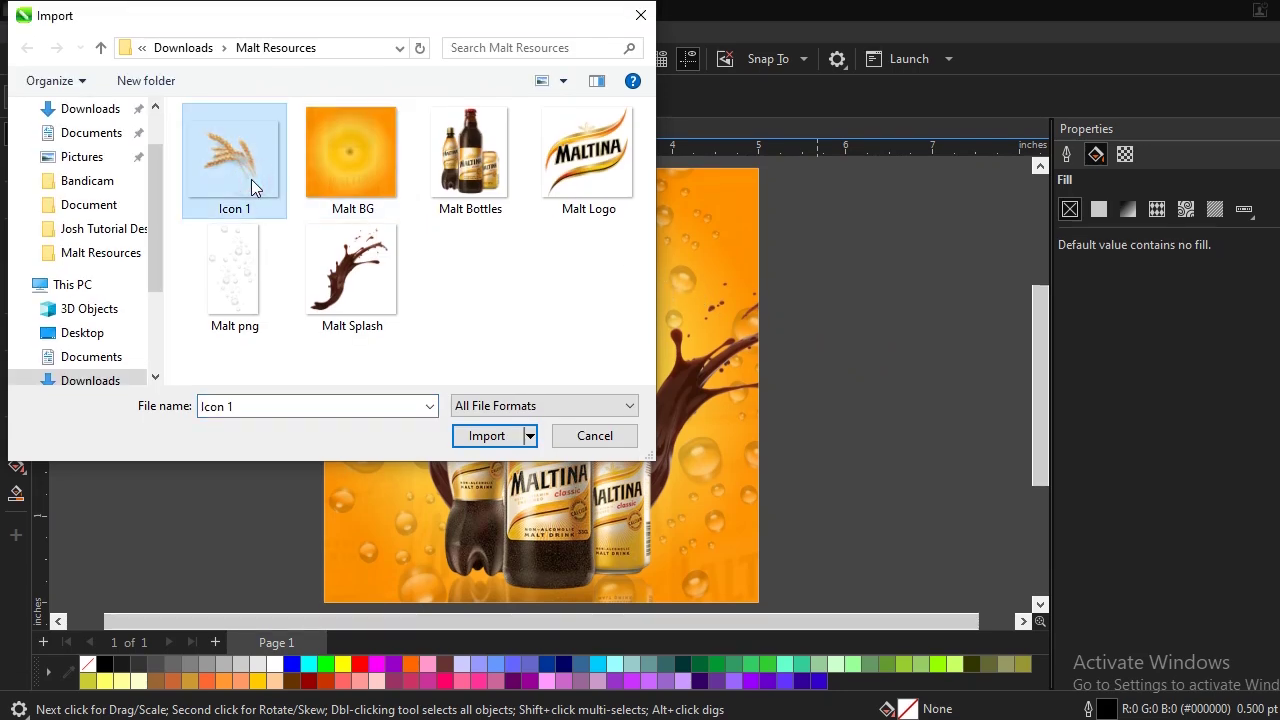
{"action": "double_click", "coordinate": [253, 180]}
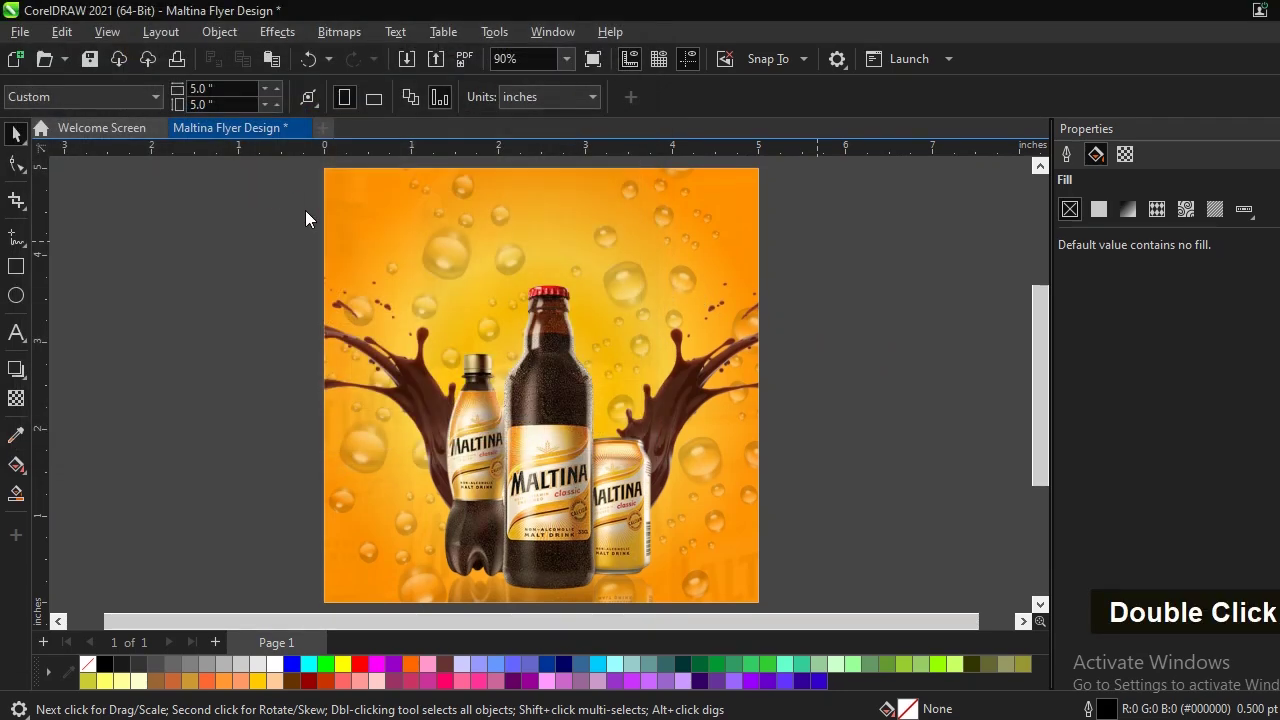
{"action": "left_click_drag", "start_coordinate": [390, 248], "coordinate": [502, 340]}
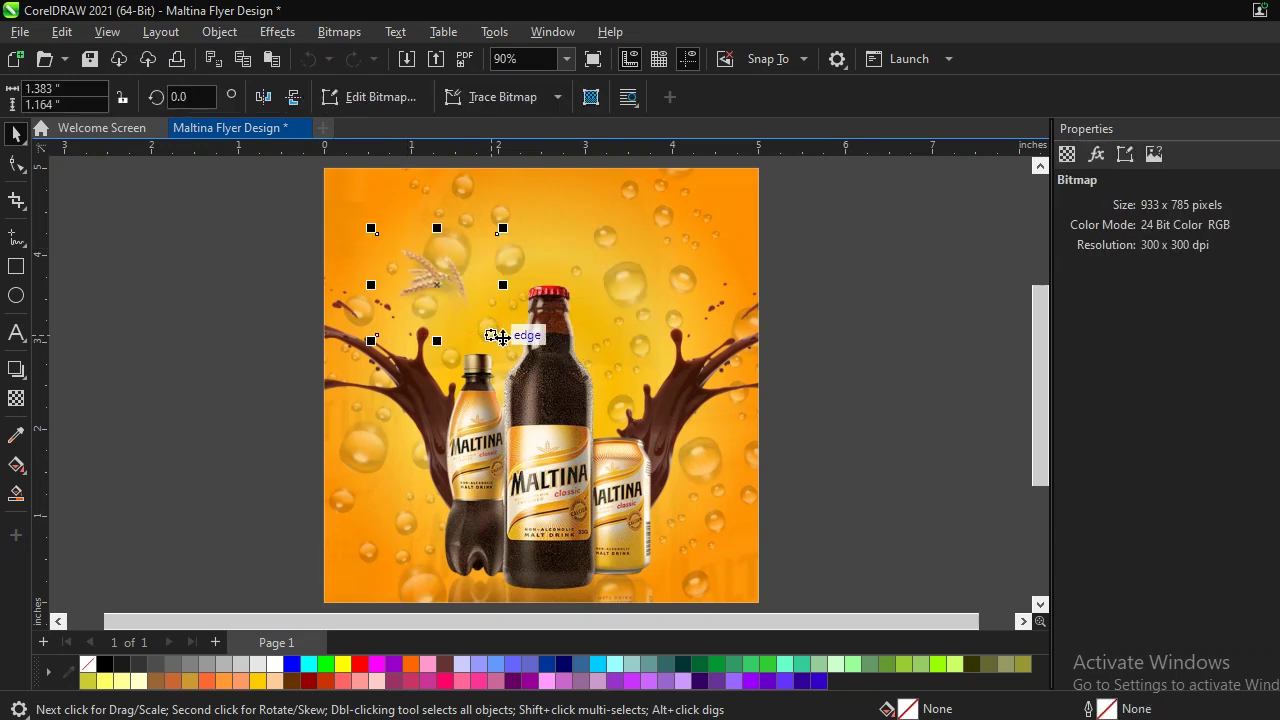
Step: Move the wheat image to the flyer's lower-right corner and enlarge it to about 2.86 by 2.41 inches
{"action": "left_click_drag", "start_coordinate": [502, 340], "coordinate": [563, 391]}
{"action": "left_click_drag", "start_coordinate": [481, 300], "coordinate": [758, 552]}
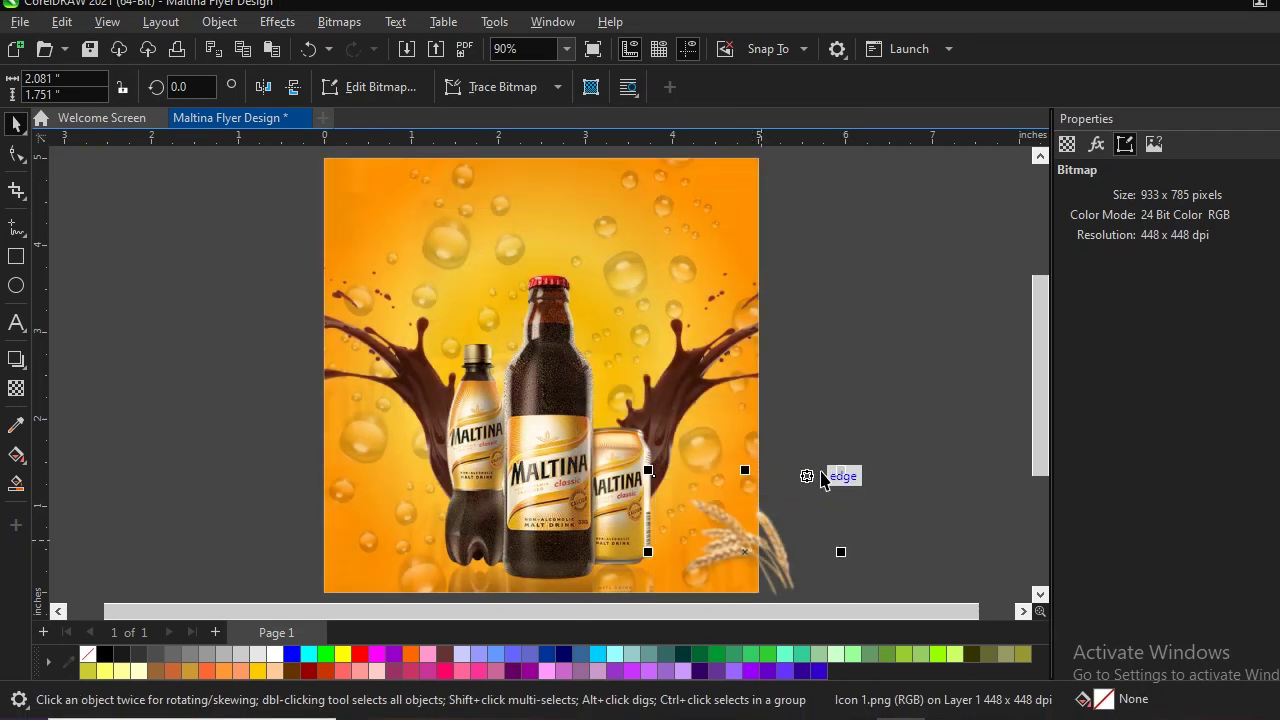
{"action": "left_click_drag", "start_coordinate": [843, 474], "coordinate": [918, 382]}
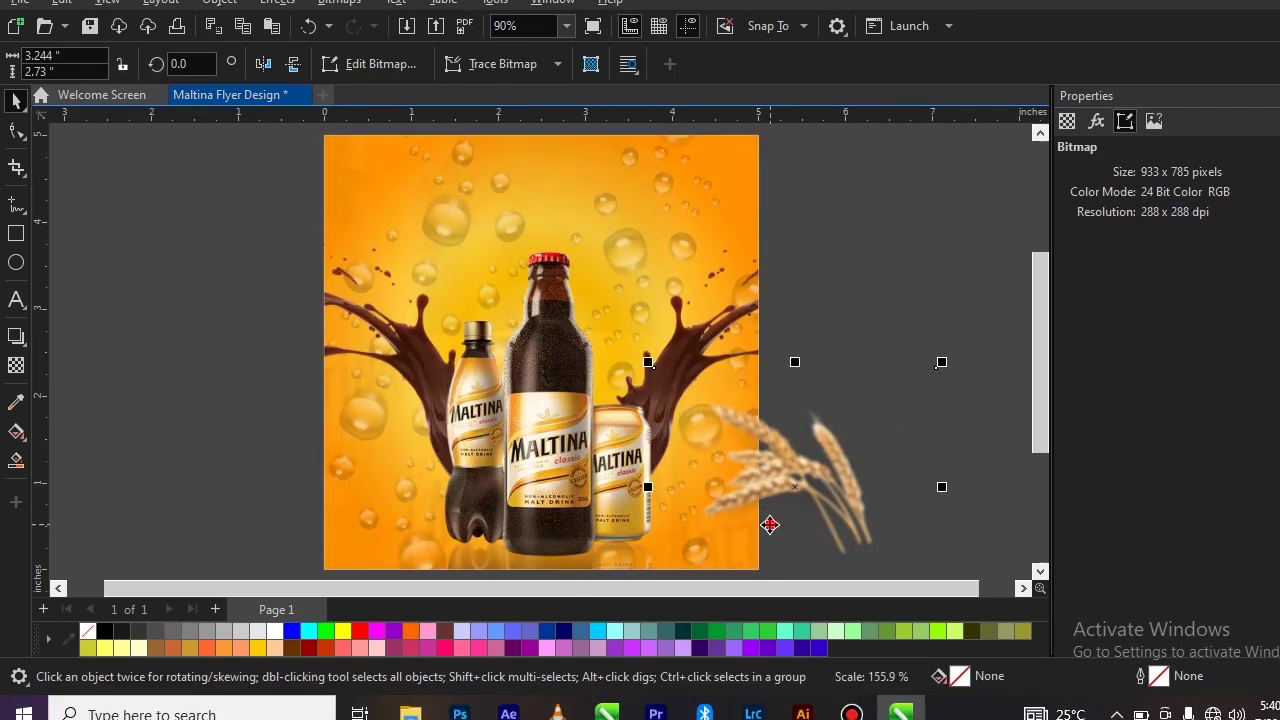
{"action": "left_click_drag", "start_coordinate": [766, 548], "coordinate": [771, 498]}
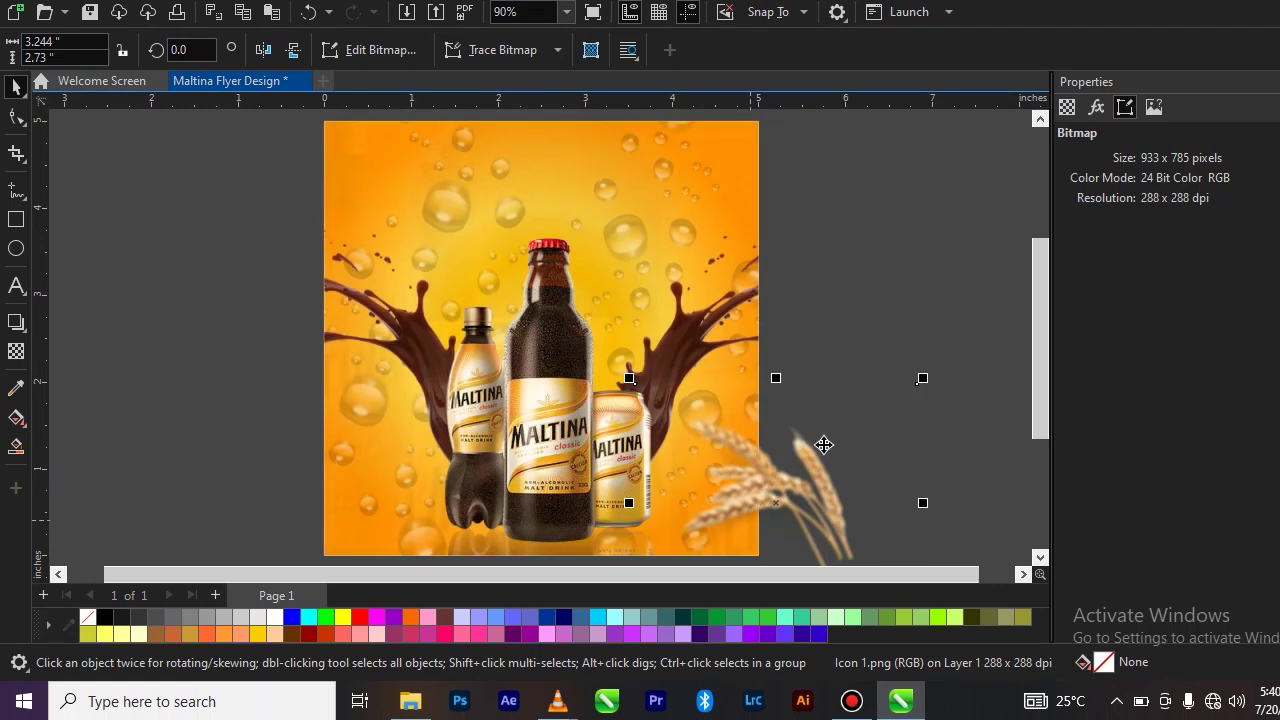
{"action": "left_click_drag", "start_coordinate": [921, 379], "coordinate": [890, 406]}
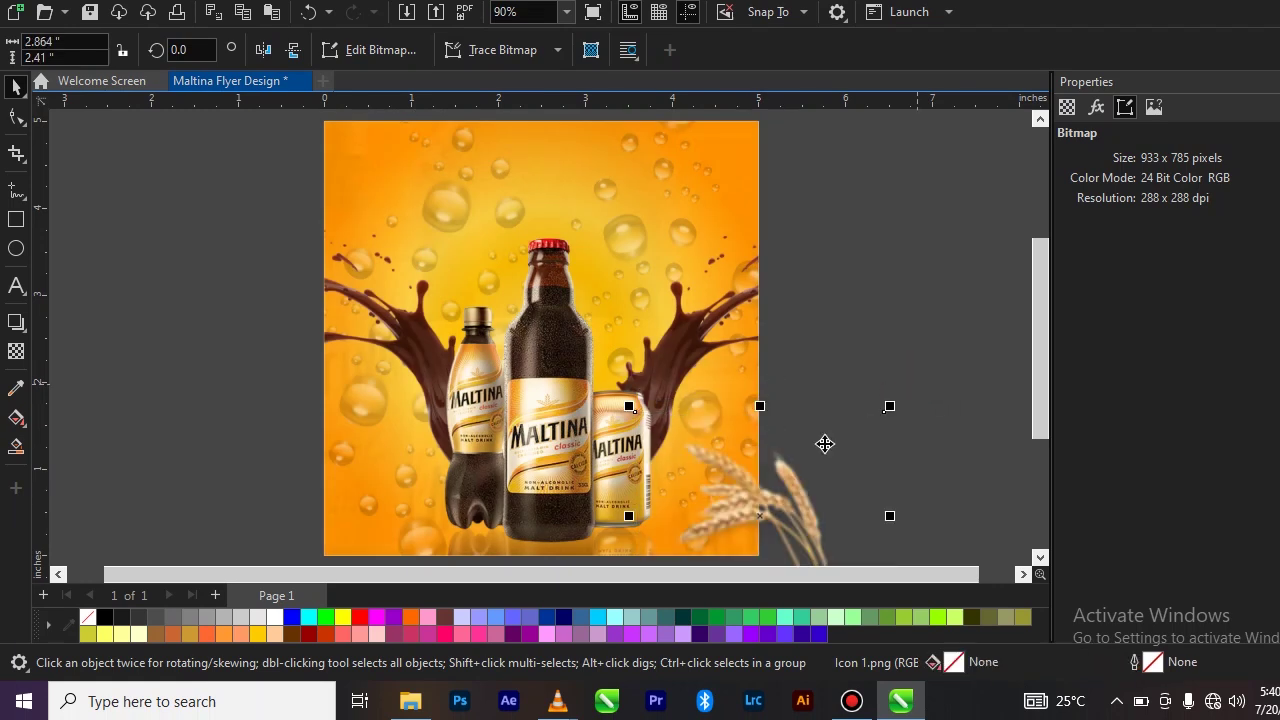
{"action": "mouse_move", "coordinate": [757, 514]}
{"action": "left_mouse_down"}
{"action": "mouse_move", "coordinate": [766, 491]}
{"action": "mouse_move", "coordinate": [760, 503]}
{"action": "left_mouse_up"}
Step: Rotate the wheat image clockwise to an angle of about 344 degrees
{"action": "scroll", "coordinate": [770, 430], "scroll_direction": "down", "scroll_amount": 2}
{"action": "left_click", "coordinate": [760, 497]}
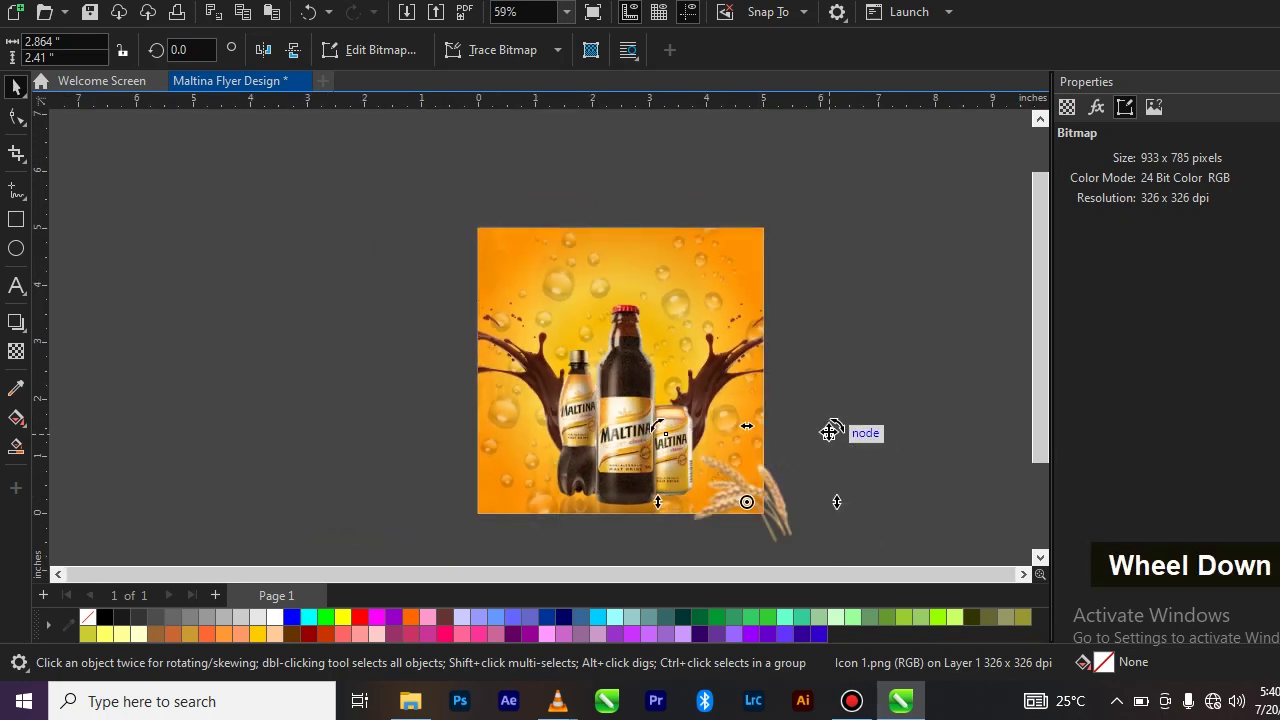
{"action": "left_click_drag", "start_coordinate": [832, 431], "coordinate": [846, 457]}
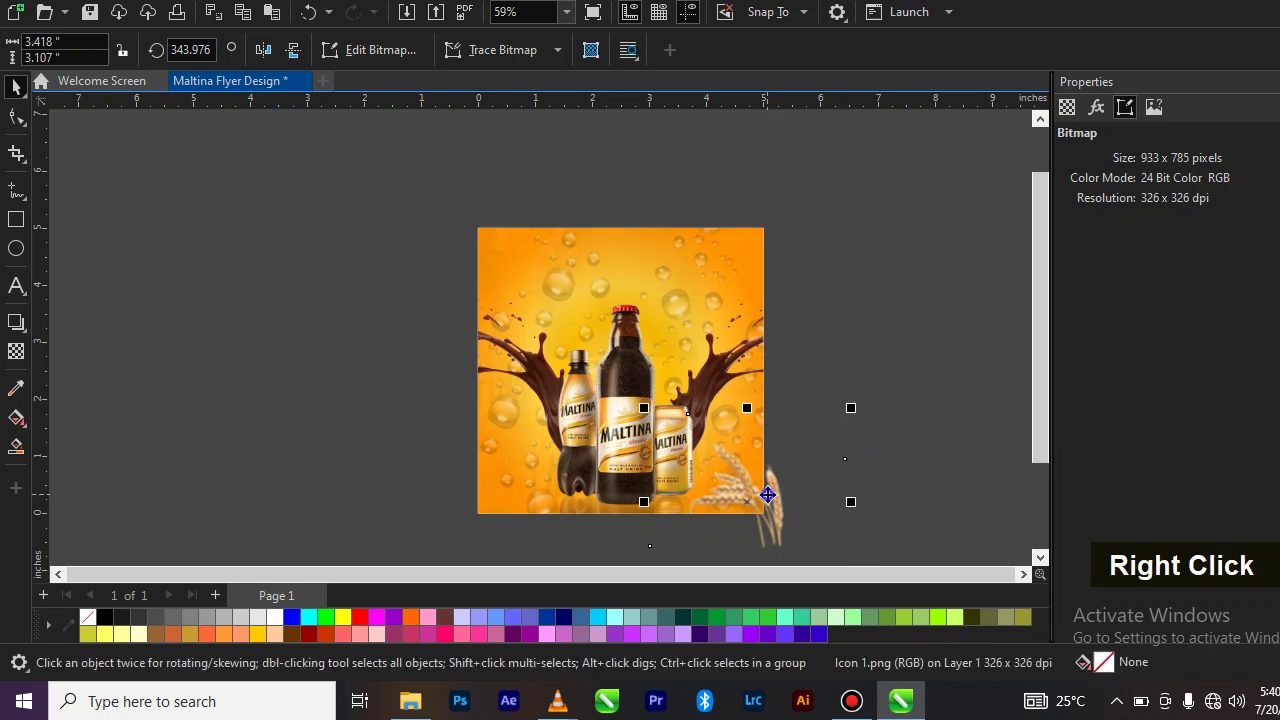
Step: PowerClip the wheat image inside the flyer's background frame
{"action": "right_click", "coordinate": [772, 492]}
{"action": "left_click", "coordinate": [826, 384]}
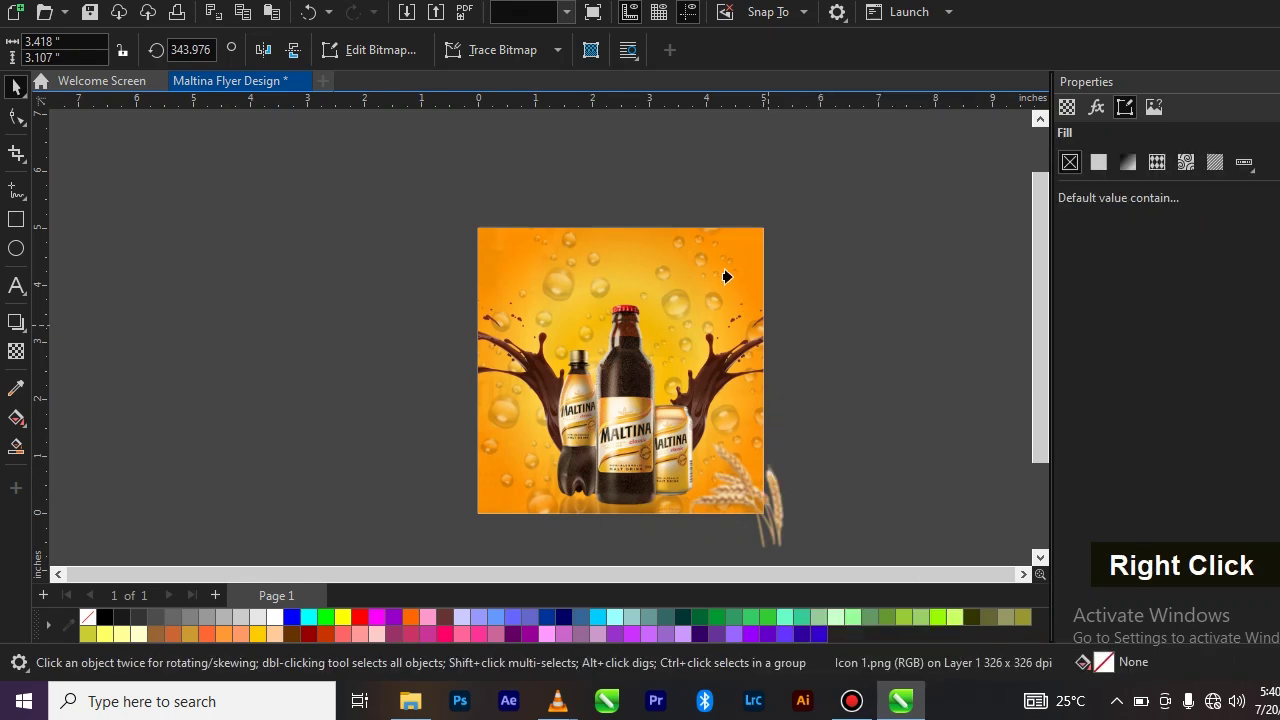
{"action": "key", "text": "Escape"}
{"action": "left_click", "coordinate": [731, 275]}
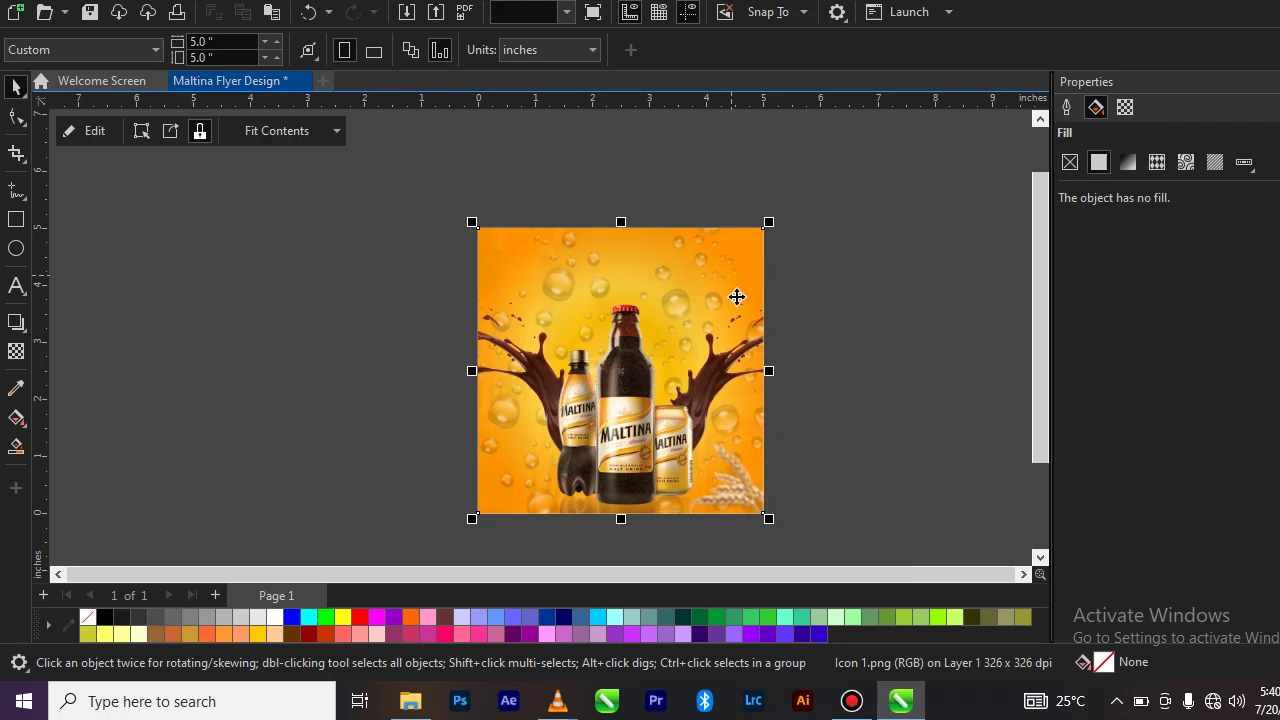
Step: Select the wheat inside the background frame and rotate it further clockwise to about 336 degrees
{"action": "key", "text": "alt"}
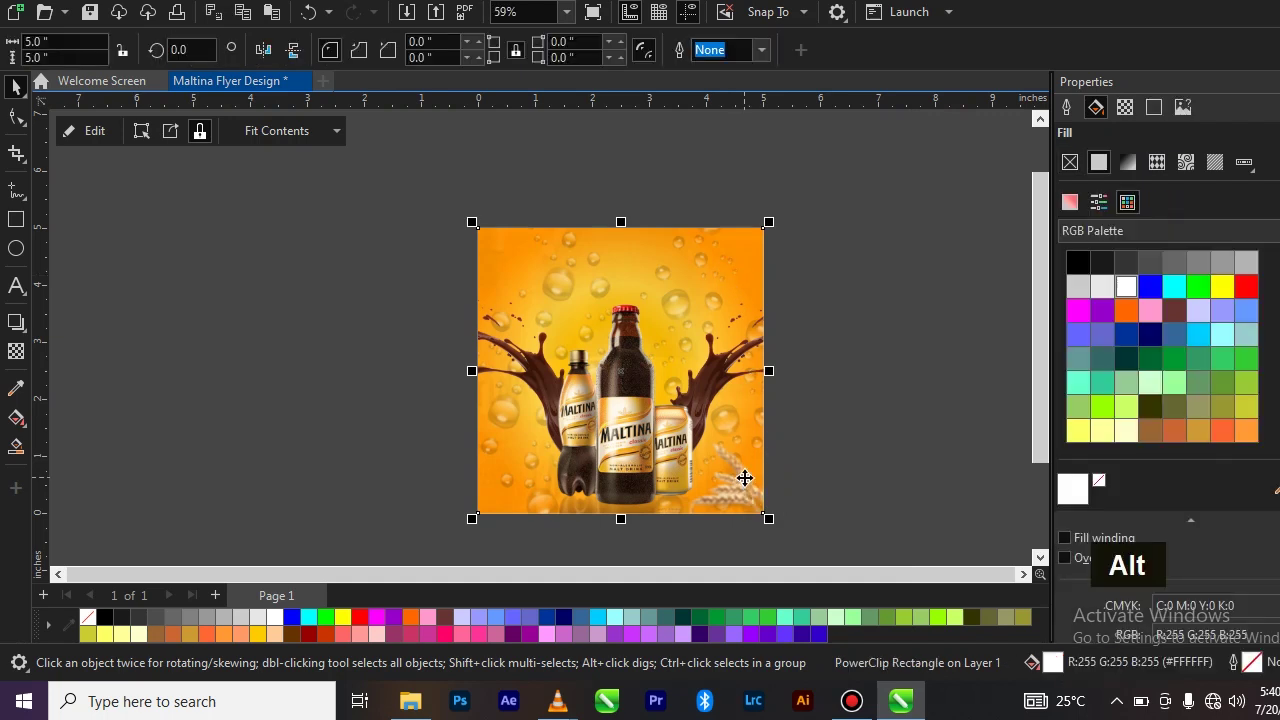
{"action": "left_click", "coordinate": [745, 478], "text": "alt"}
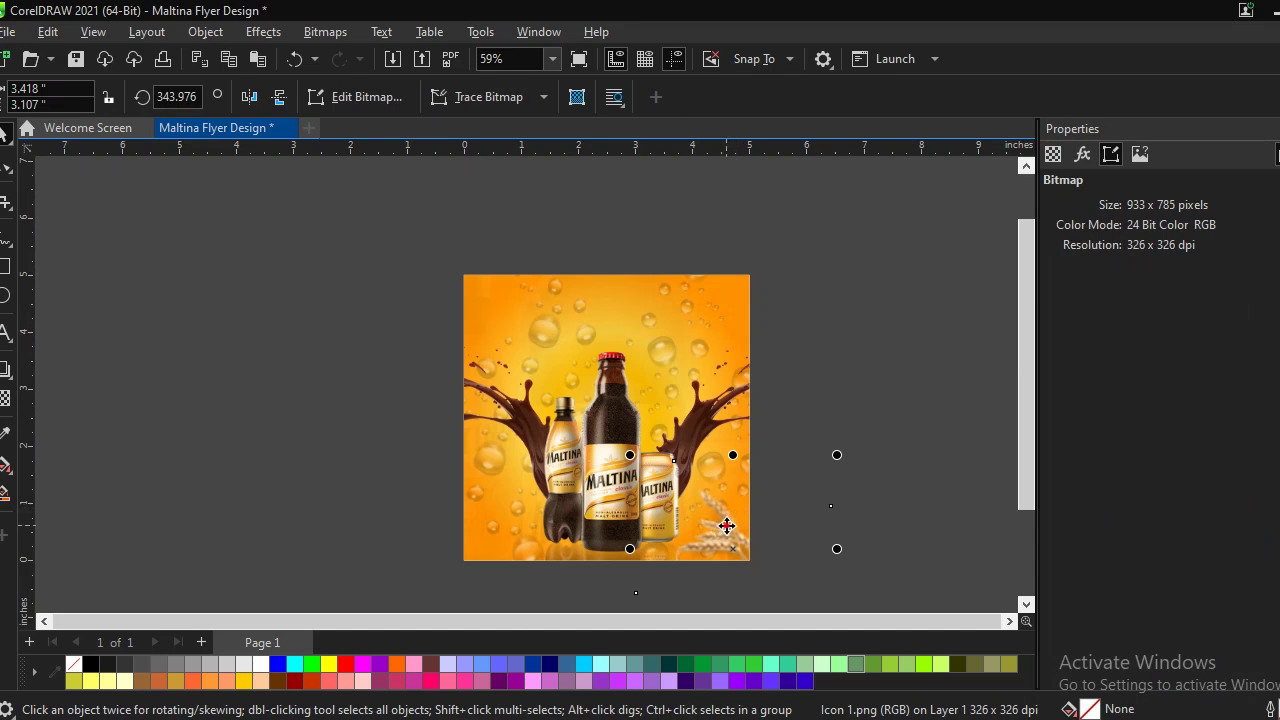
{"action": "left_click_drag", "start_coordinate": [849, 463], "coordinate": [863, 472]}
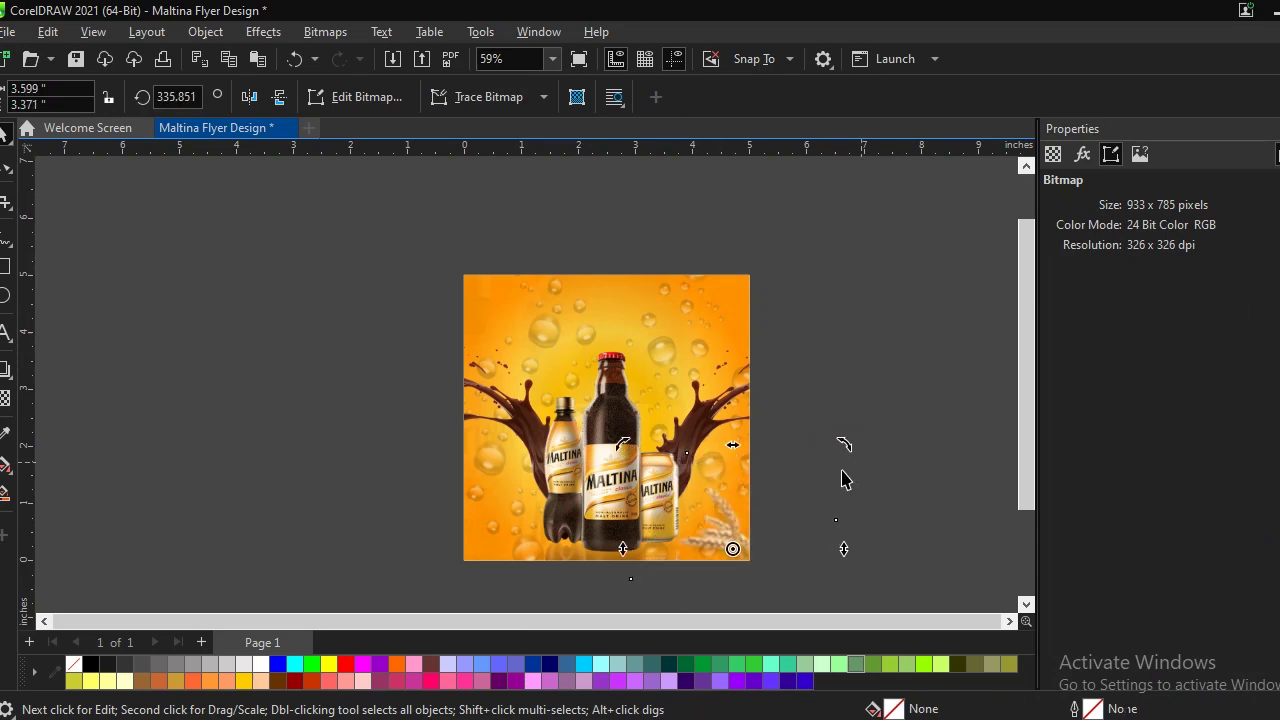
{"action": "left_click", "coordinate": [770, 515]}
{"action": "scroll", "coordinate": [724, 545], "scroll_direction": "up", "scroll_amount": 2}
{"action": "scroll", "coordinate": [727, 532], "scroll_direction": "up", "scroll_amount": 1}
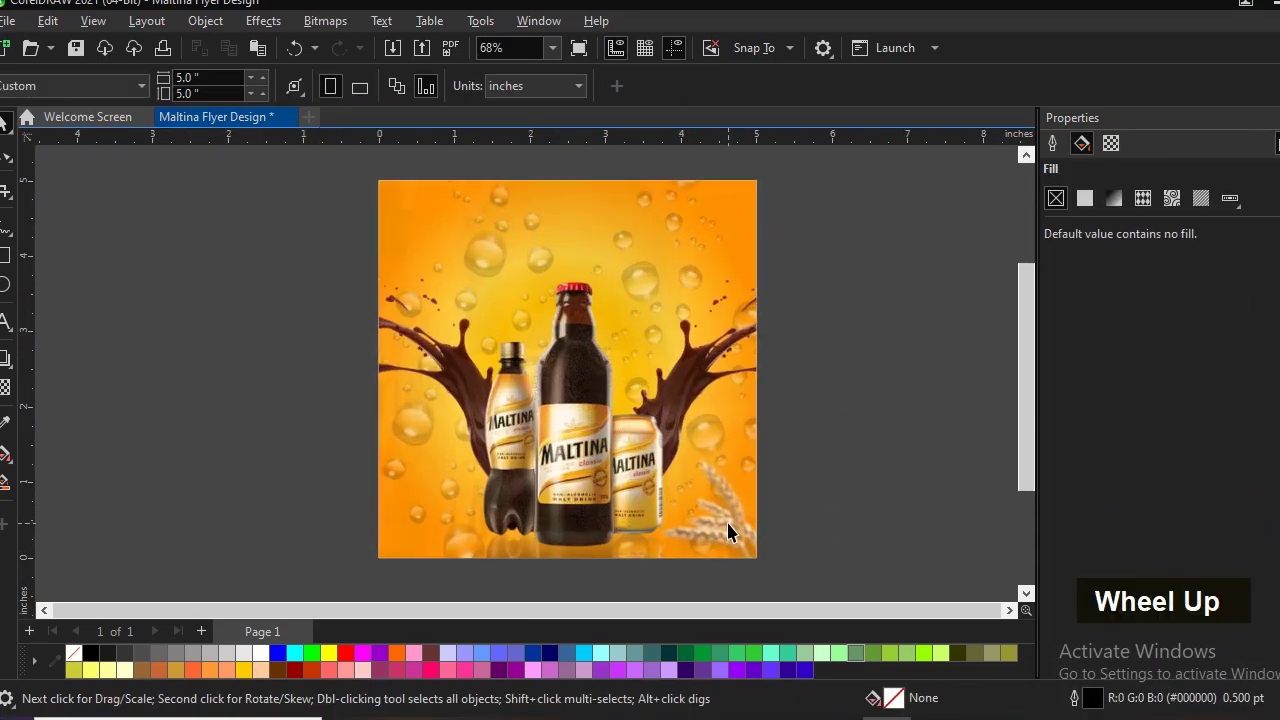
Step: Duplicate the clipped wheat image and move the copy horizontally to the flyer's lower-left corner
{"action": "key", "text": "alt"}
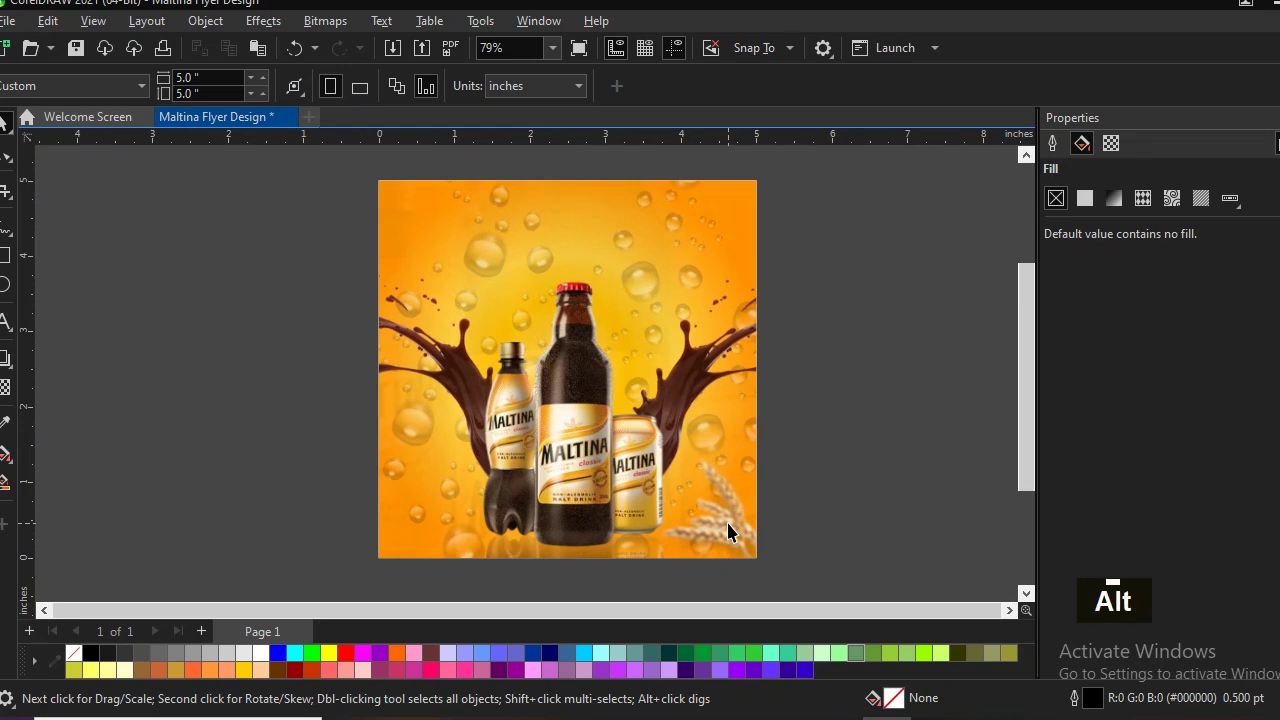
{"action": "left_click", "coordinate": [728, 530], "text": "alt"}
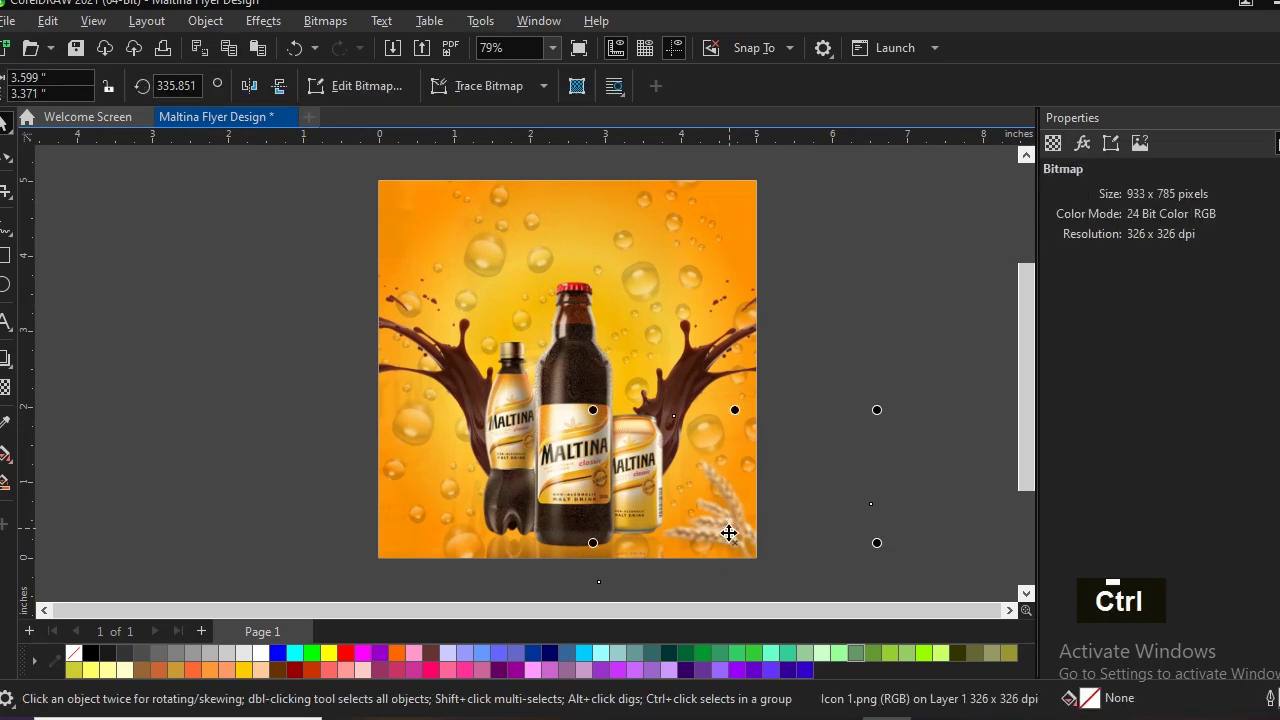
{"action": "key", "text": "ctrl+d"}
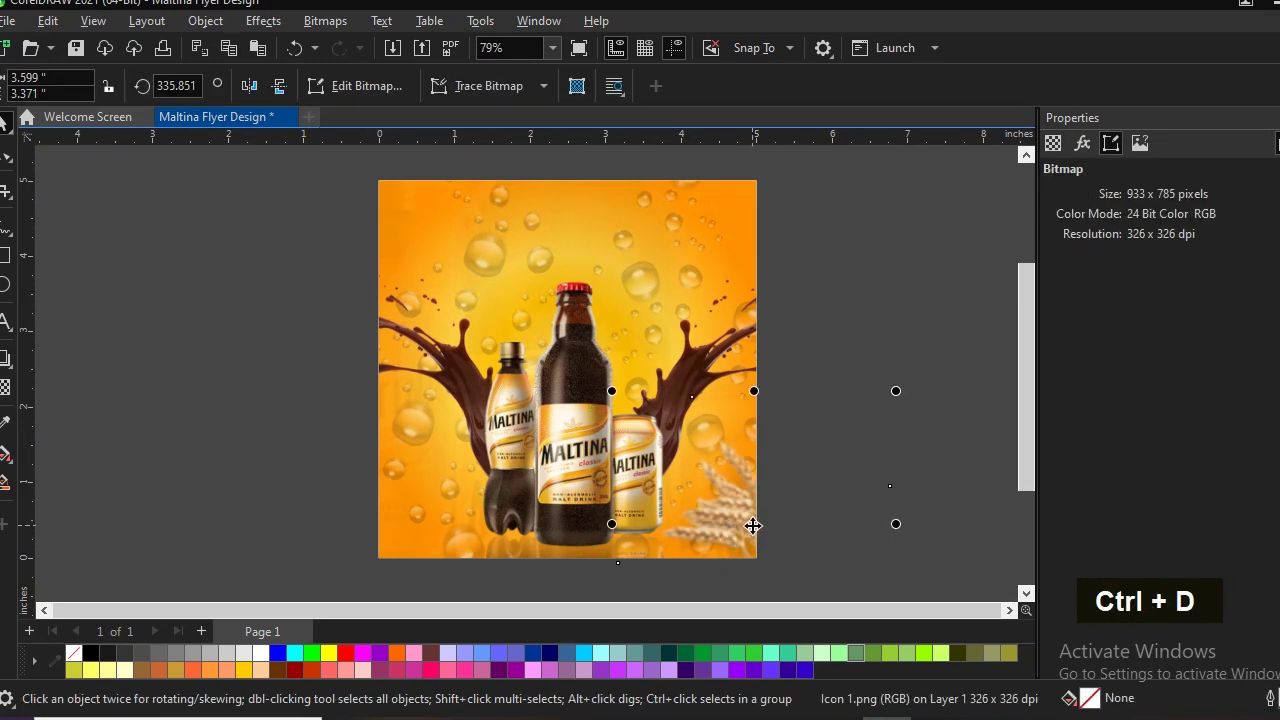
{"action": "left_click_drag", "start_coordinate": [752, 526], "coordinate": [436, 525]}
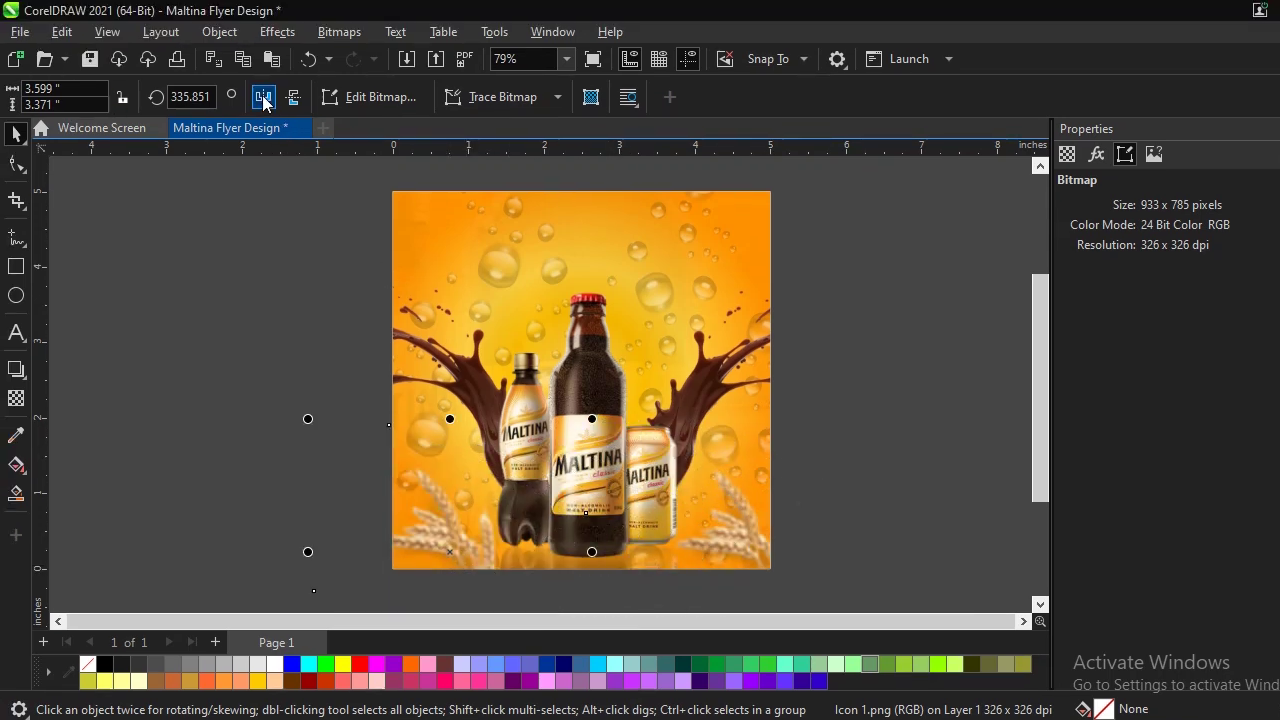
Step: Mirror the wheat copy horizontally and adjust its position in the flyer's lower-left corner
{"action": "left_click", "coordinate": [264, 100]}
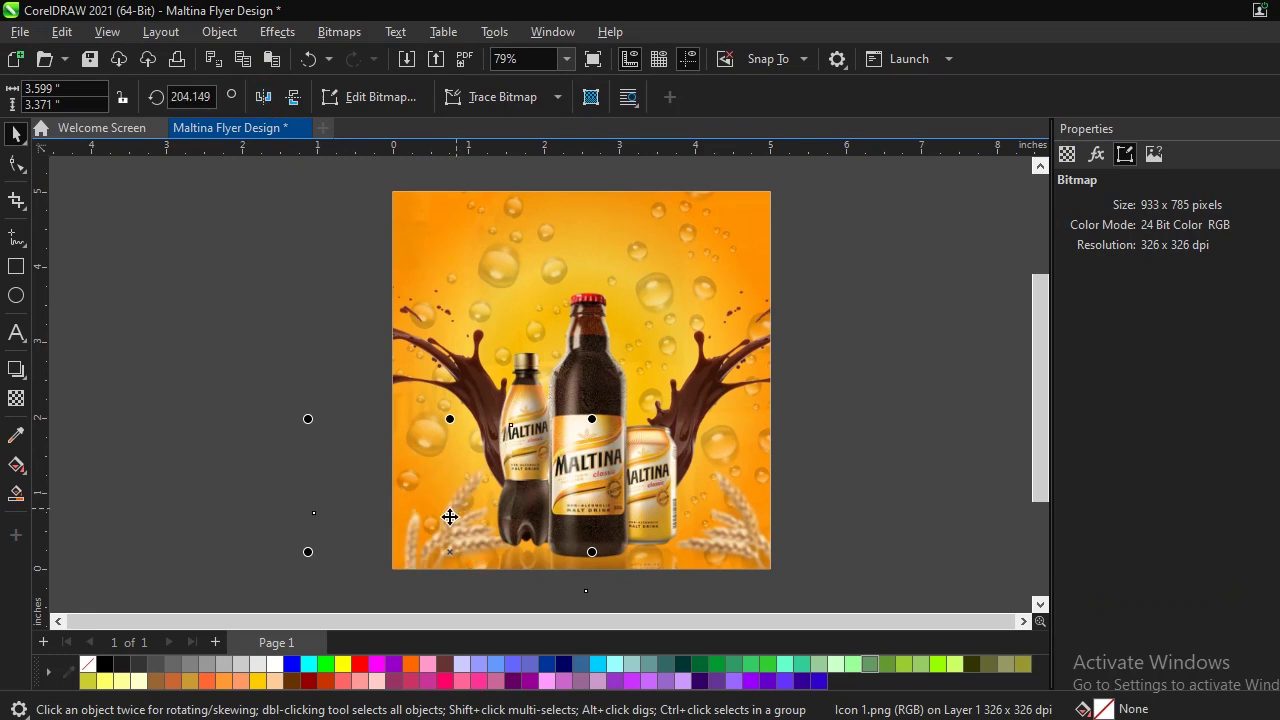
{"action": "left_click_drag", "start_coordinate": [448, 543], "coordinate": [445, 535]}
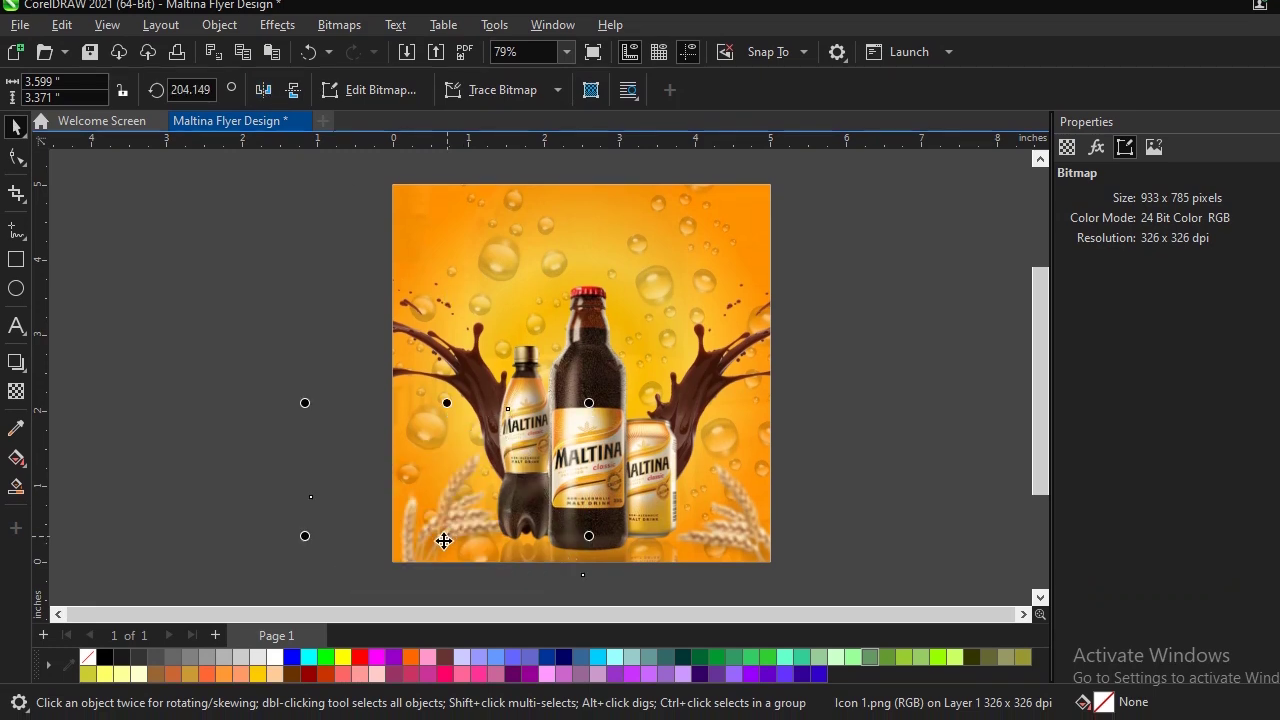
{"action": "left_click_drag", "start_coordinate": [445, 539], "coordinate": [433, 541]}
{"action": "mouse_move", "coordinate": [428, 540]}
{"action": "left_mouse_down"}
{"action": "mouse_move", "coordinate": [423, 531]}
{"action": "mouse_move", "coordinate": [438, 533]}
{"action": "left_mouse_up"}
{"action": "left_click", "coordinate": [857, 353]}
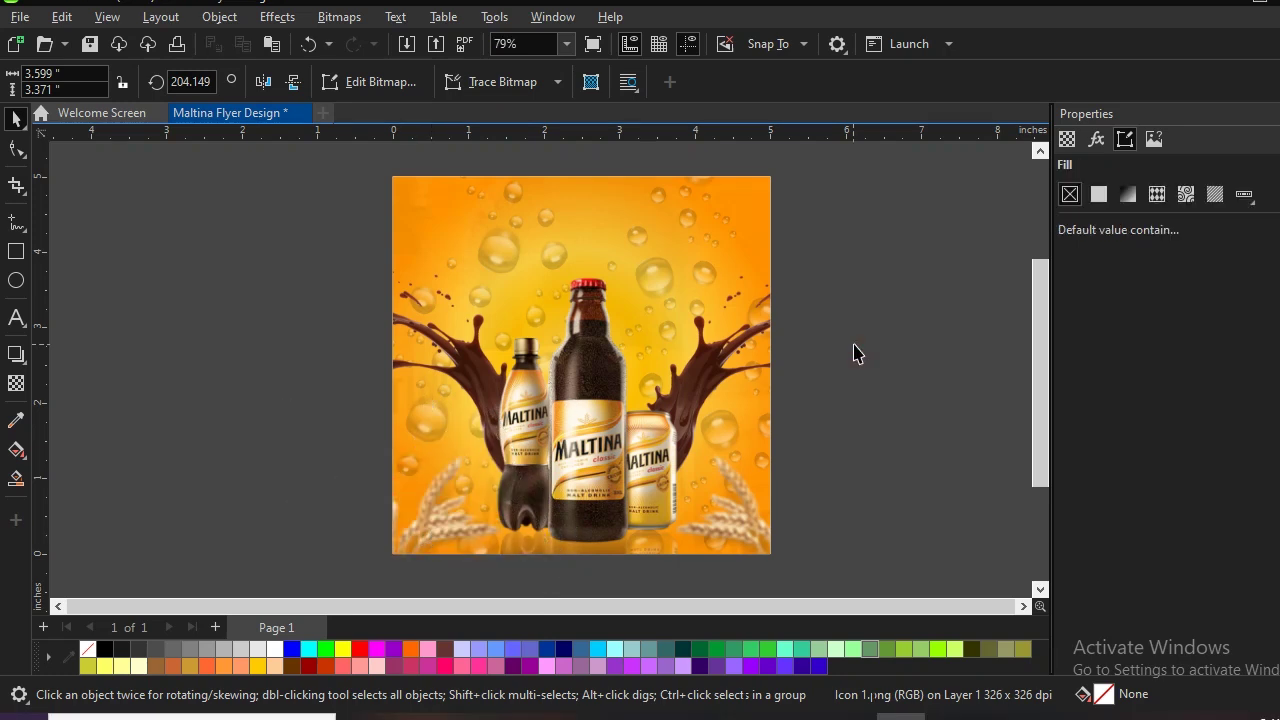
Step: Import the Malt Logo image from the Malt Resources folder and place it on the upper part of the flyer
{"action": "right_click", "coordinate": [881, 257]}
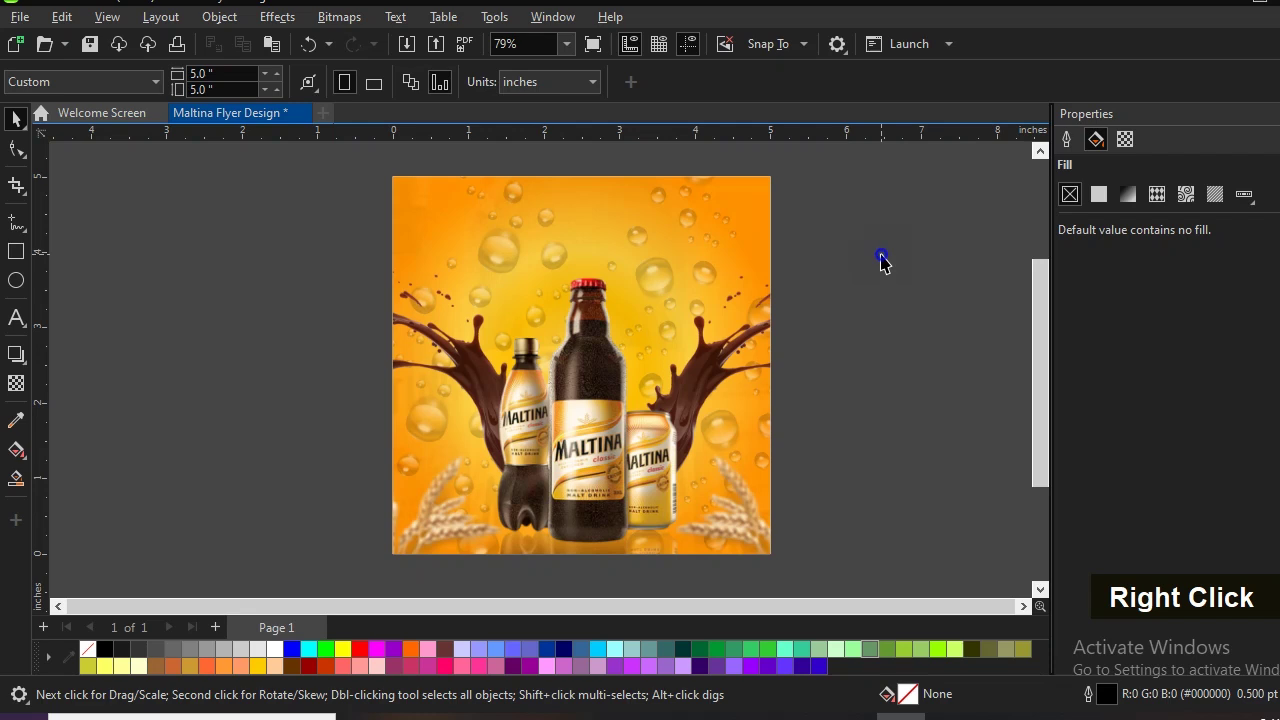
{"action": "left_click", "coordinate": [930, 361]}
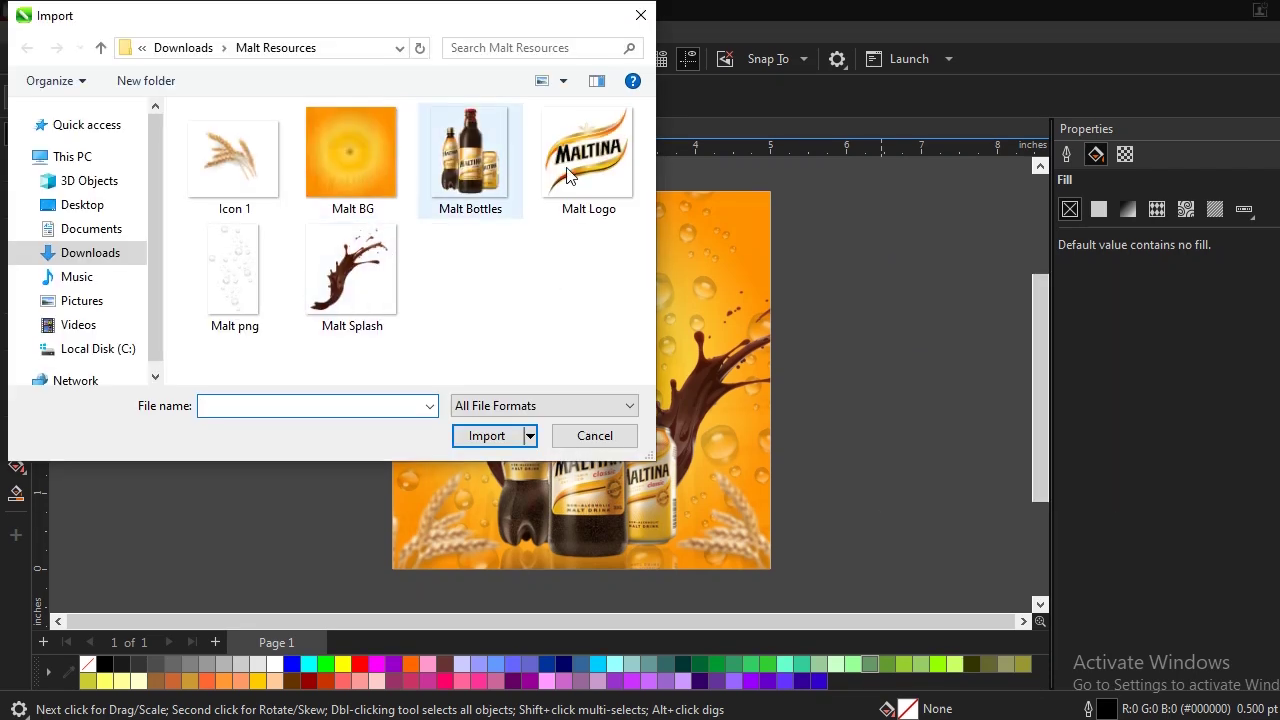
{"action": "left_click", "coordinate": [583, 160]}
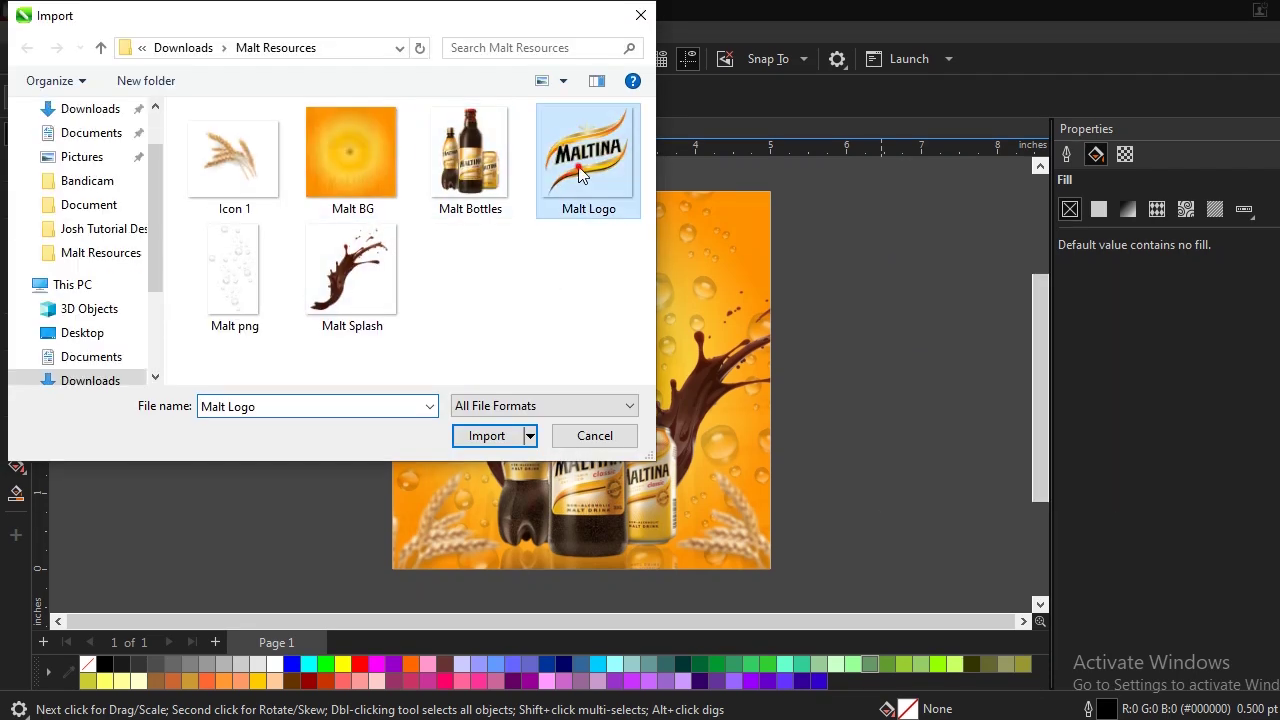
{"action": "double_click", "coordinate": [583, 172]}
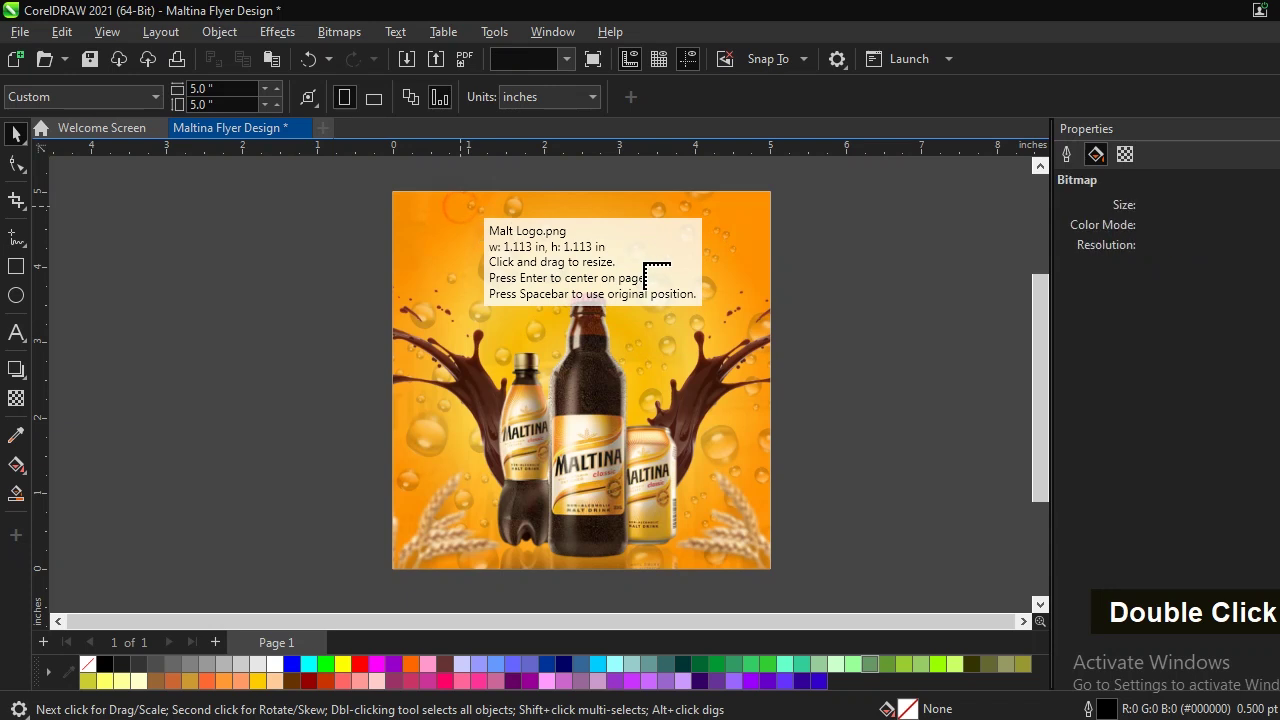
{"action": "left_click_drag", "start_coordinate": [454, 200], "coordinate": [544, 288]}
Step: Move the Maltina logo into the flyer's upper-left corner and enlarge it slightly
{"action": "left_click_drag", "start_coordinate": [505, 238], "coordinate": [461, 232]}
{"action": "mouse_move", "coordinate": [508, 292]}
{"action": "left_mouse_down"}
{"action": "mouse_move", "coordinate": [518, 286]}
{"action": "mouse_move", "coordinate": [514, 299]}
{"action": "left_mouse_up"}
{"action": "left_click_drag", "start_coordinate": [457, 245], "coordinate": [447, 241]}
{"action": "left_click", "coordinate": [776, 323]}
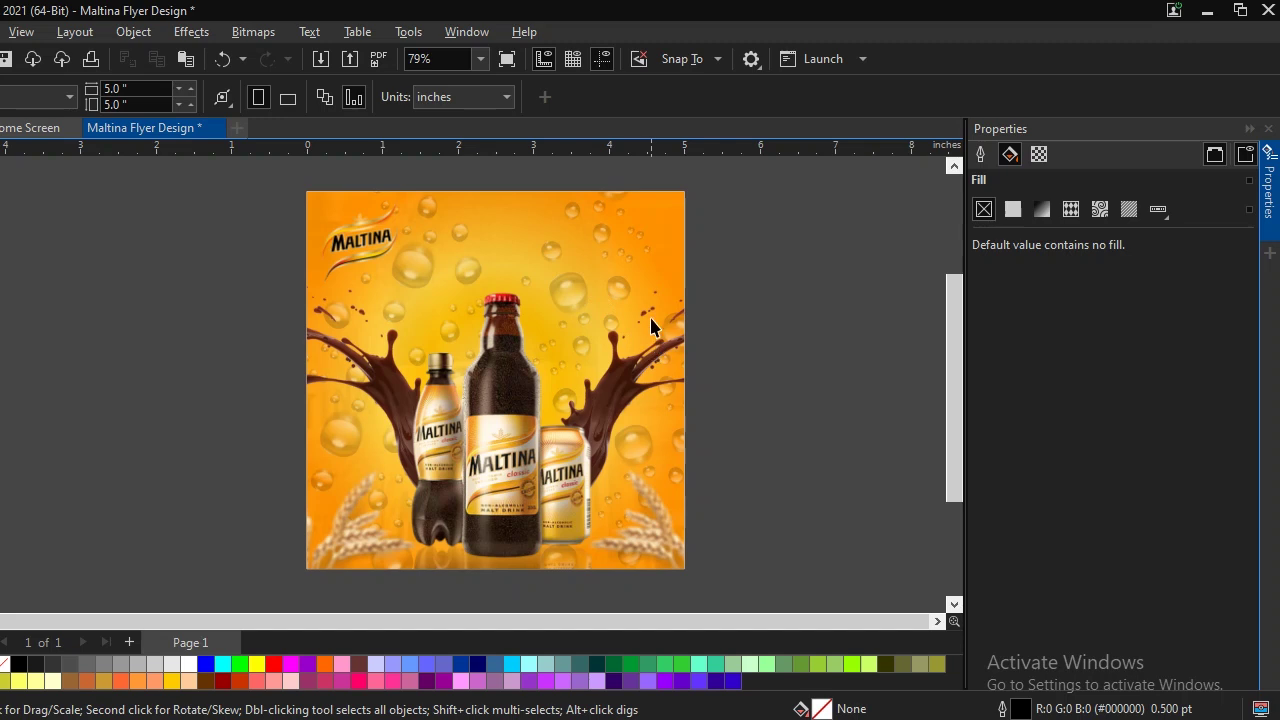
Step: Add artistic text beside the flyer reading "Cold Maltina" with "for you" on a second line
{"action": "key", "text": "F8"}
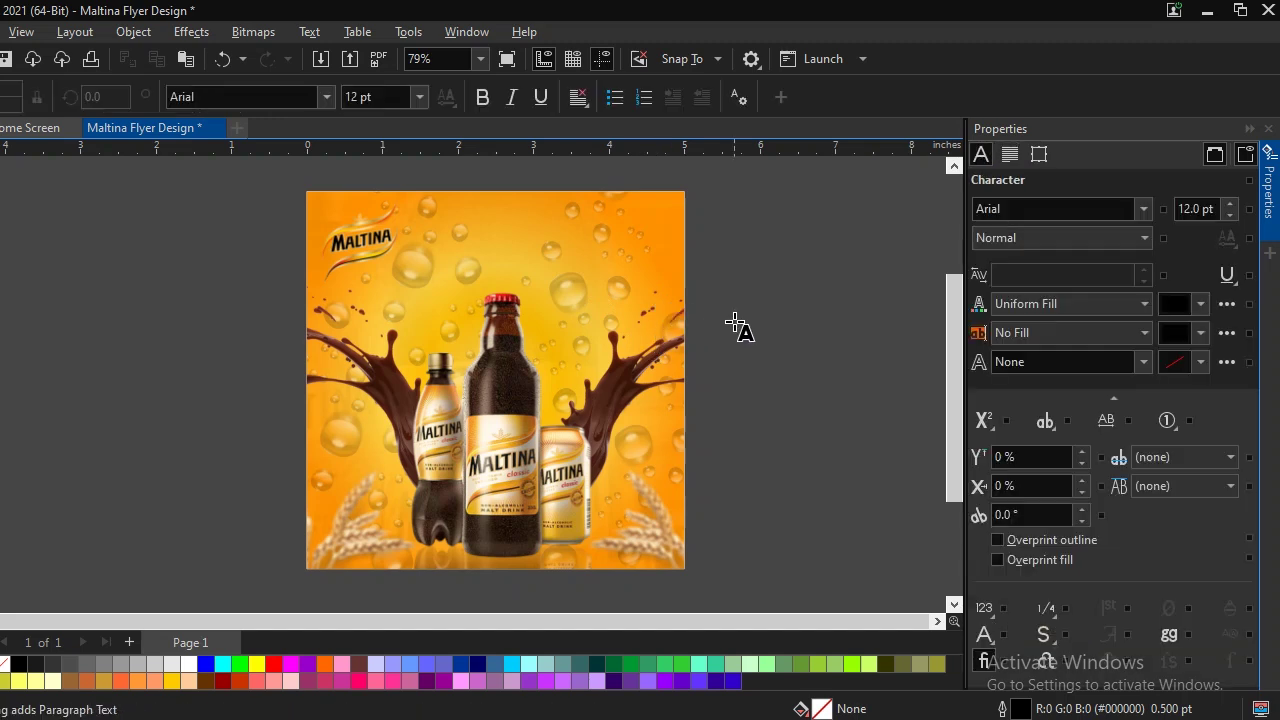
{"action": "left_click", "coordinate": [736, 326]}
{"action": "type", "text": "So Cold"}
{"action": "key", "text": "ctrl+a"}
{"action": "type", "text": "Cold Maltina"}
{"action": "key", "text": "Return"}
{"action": "type", "text": "for you"}
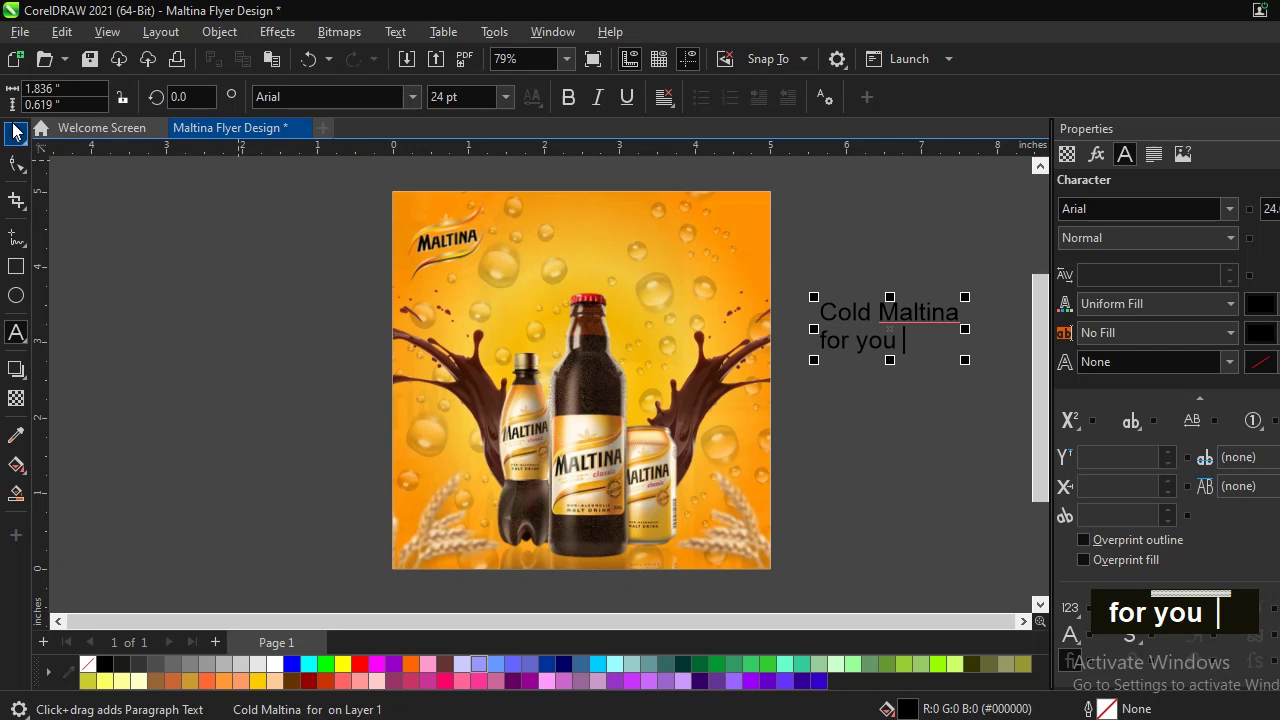
Step: Break the two-line text apart into separate "Cold Maltina" and "for you" objects
{"action": "left_click", "coordinate": [0, 85]}
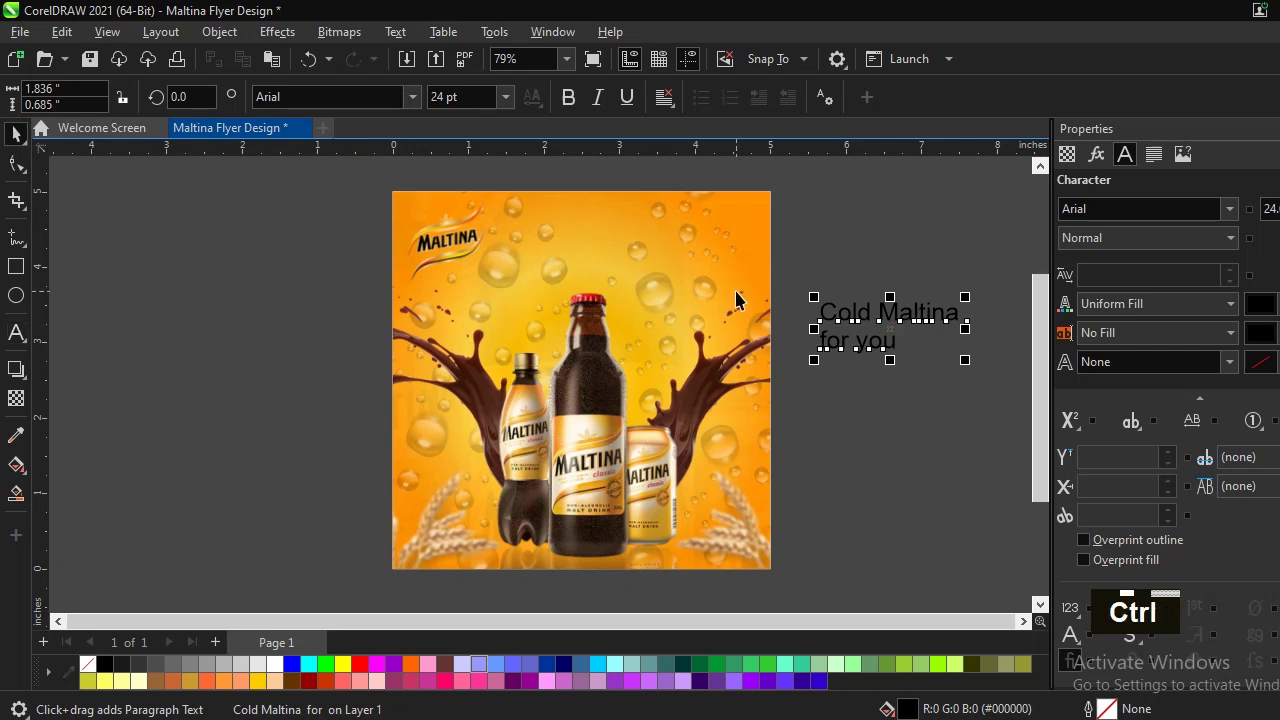
{"action": "key", "text": "ctrl+space"}
{"action": "key", "text": "ctrl+k"}
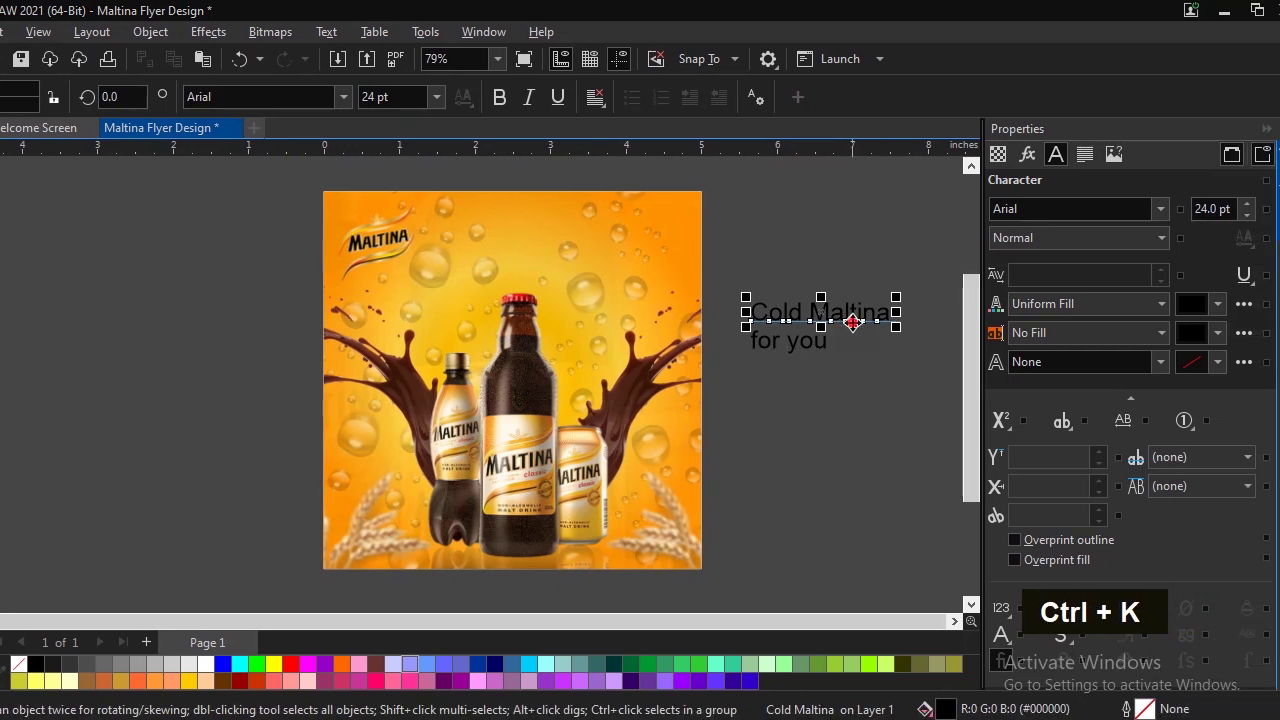
Step: Set the font of the "Cold Maltina" text to Montserrat Light-Italic
{"action": "double_click", "coordinate": [921, 328]}
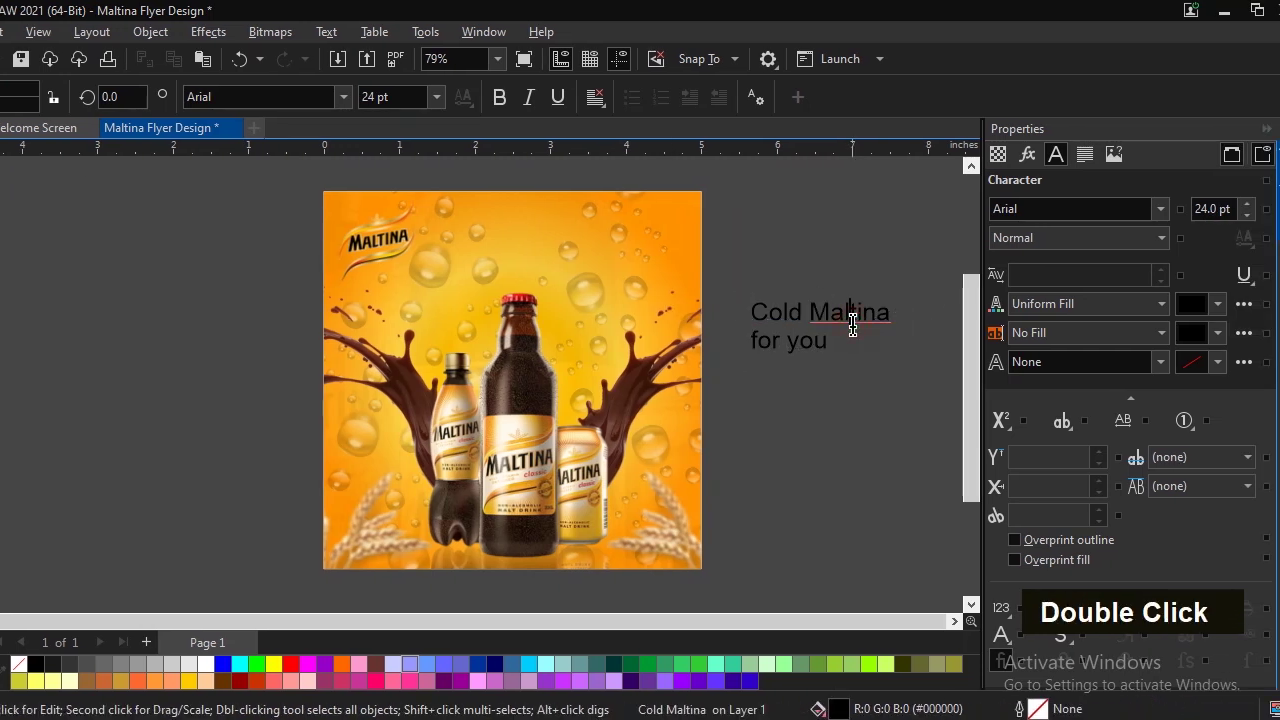
{"action": "key", "text": "ctrl+a"}
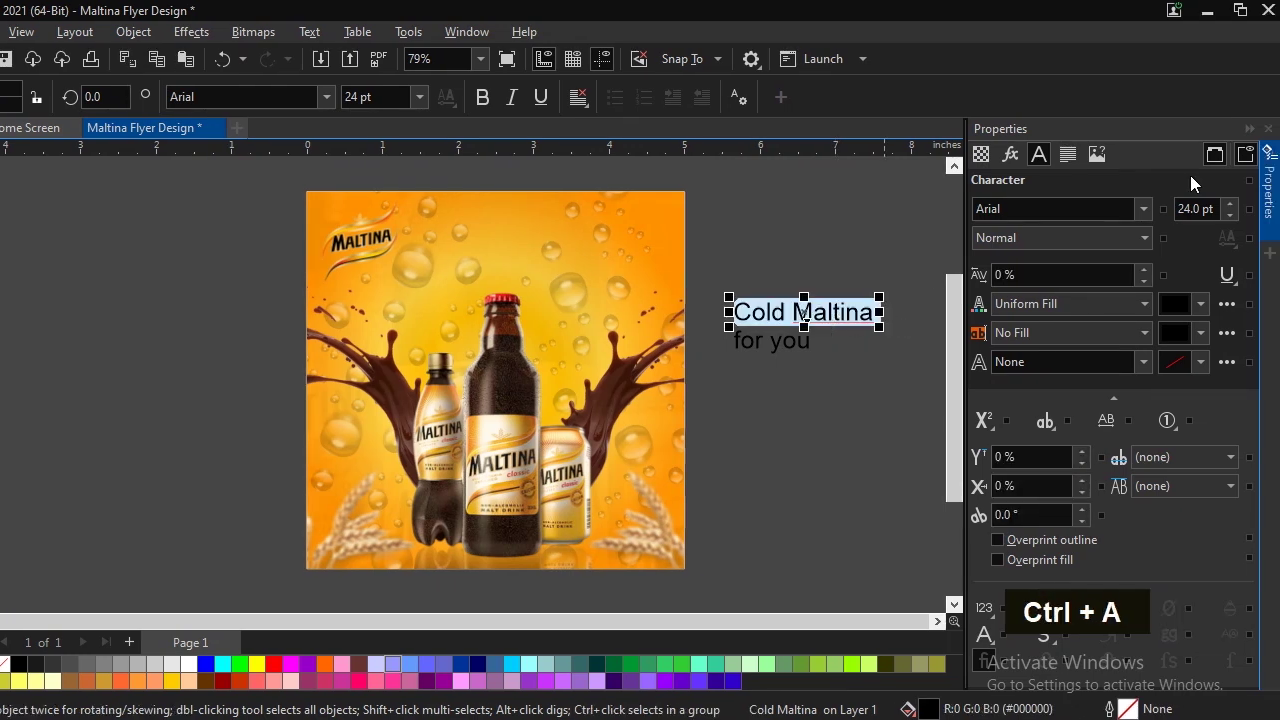
{"action": "left_click", "coordinate": [1145, 210]}
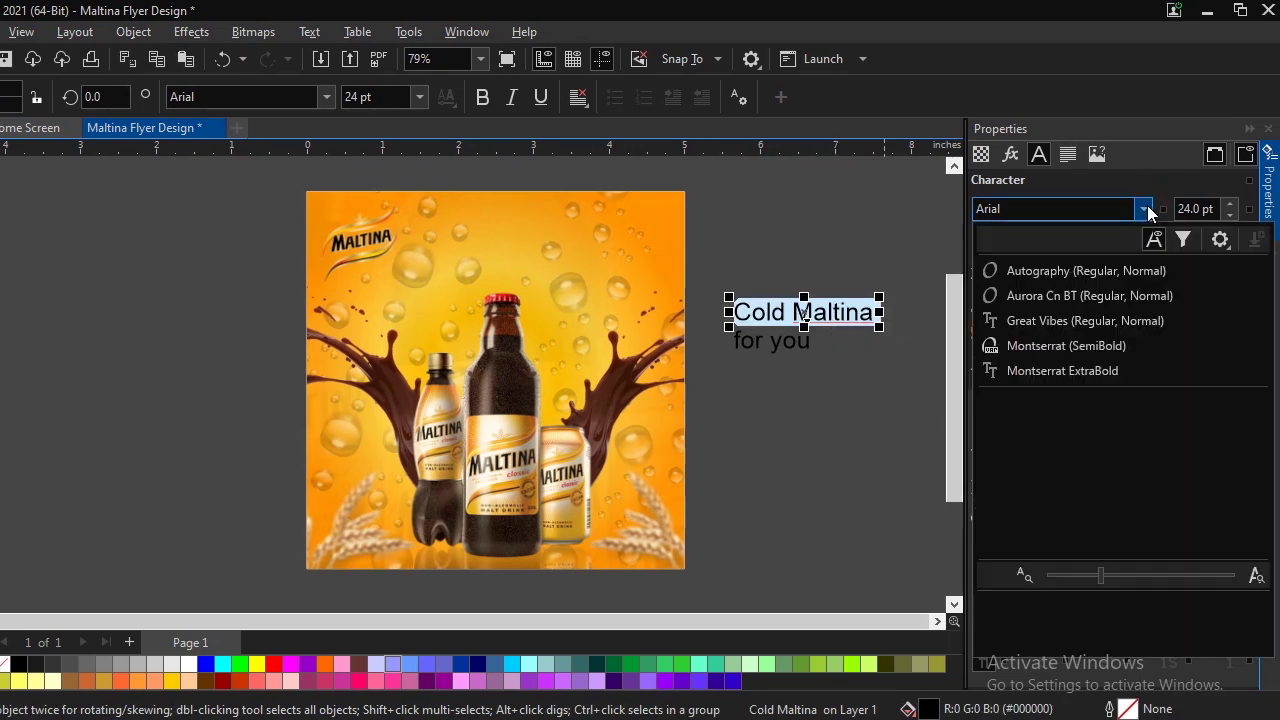
{"action": "left_click", "coordinate": [1074, 208]}
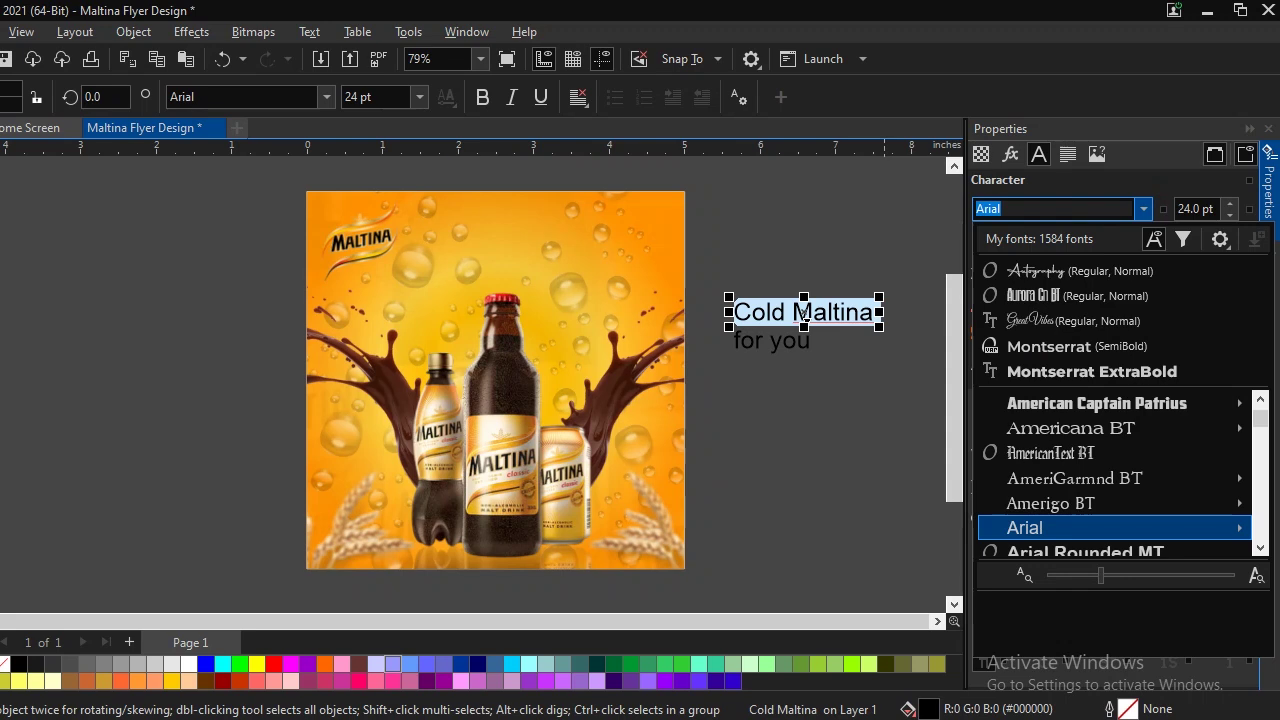
{"action": "type", "text": "monts"}
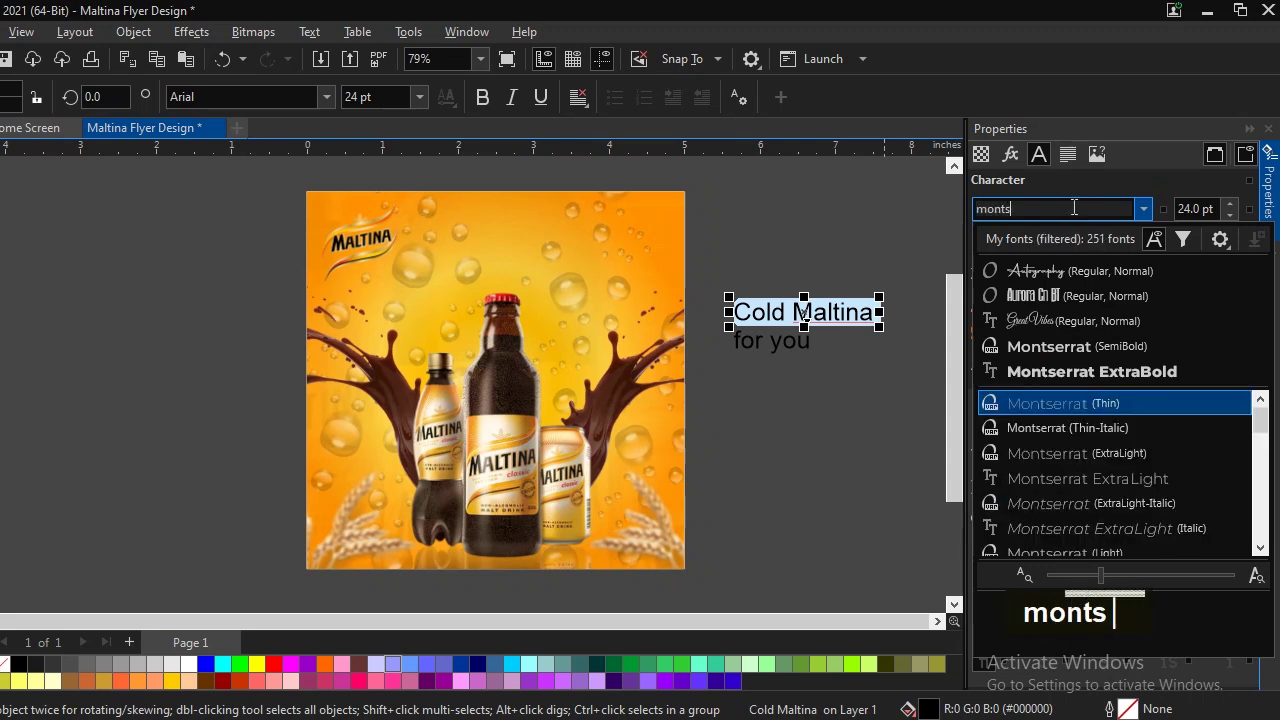
{"action": "key", "text": "Return"}
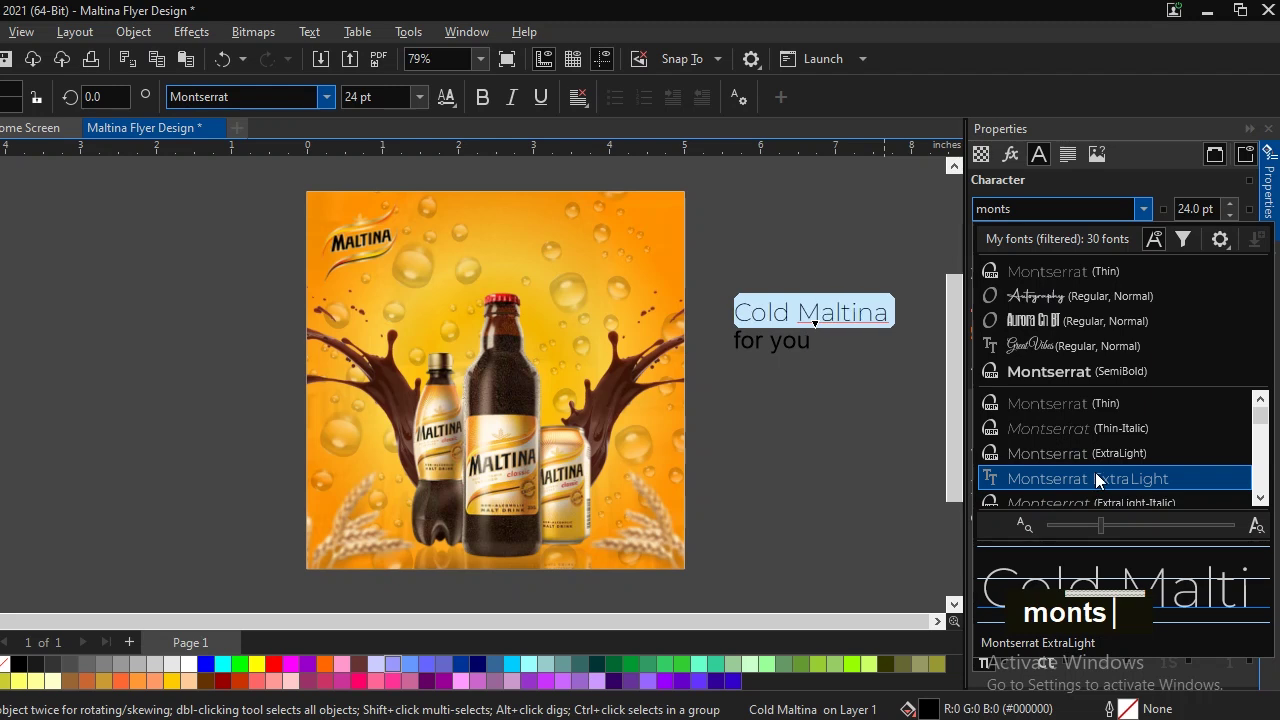
{"action": "scroll", "coordinate": [1097, 481], "scroll_direction": "down", "scroll_amount": 1}
{"action": "scroll", "coordinate": [1100, 485], "scroll_direction": "down", "scroll_amount": 1}
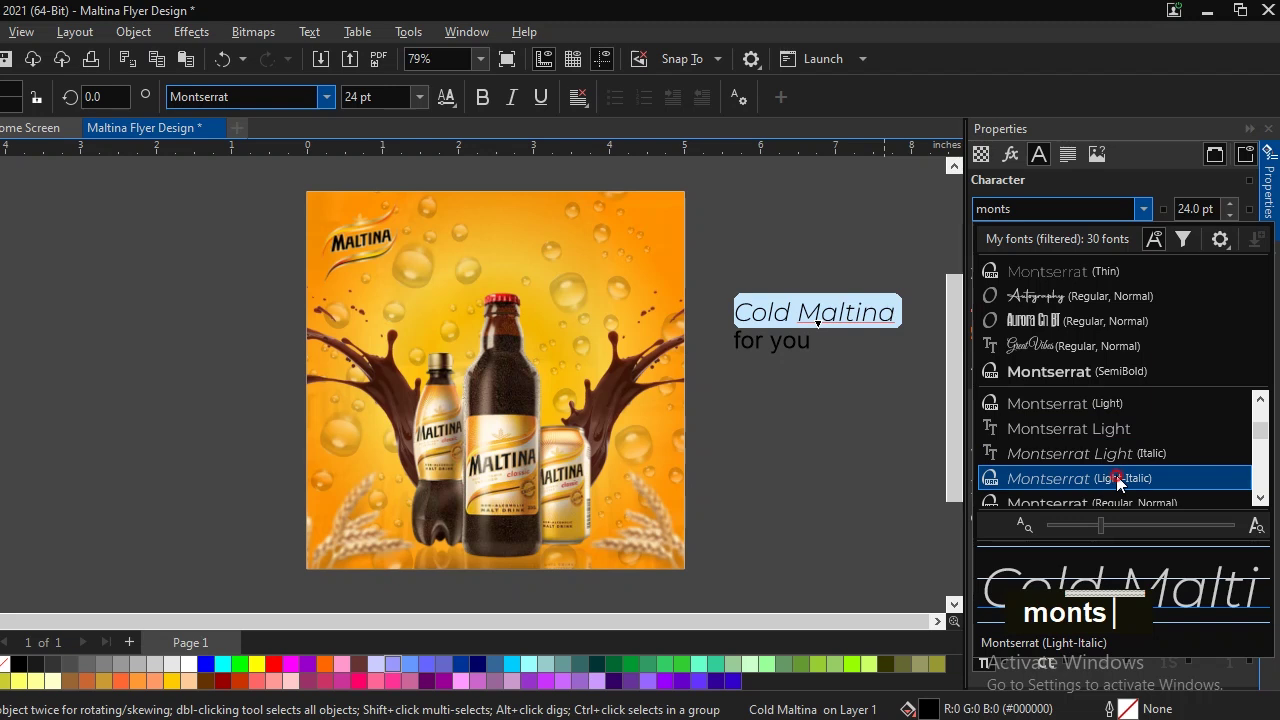
{"action": "left_click", "coordinate": [1116, 477]}
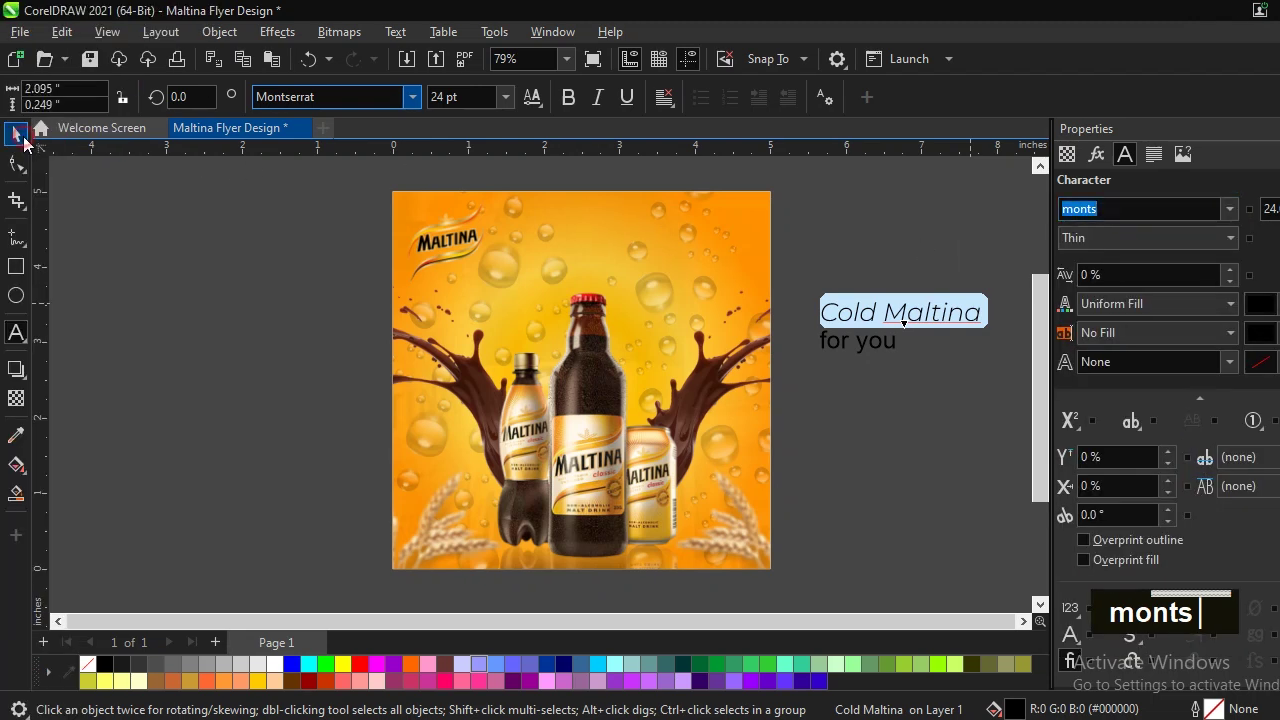
Step: Fill the "Cold Maltina" text with white and move it onto the flyer above the bottles
{"action": "left_click", "coordinate": [23, 128]}
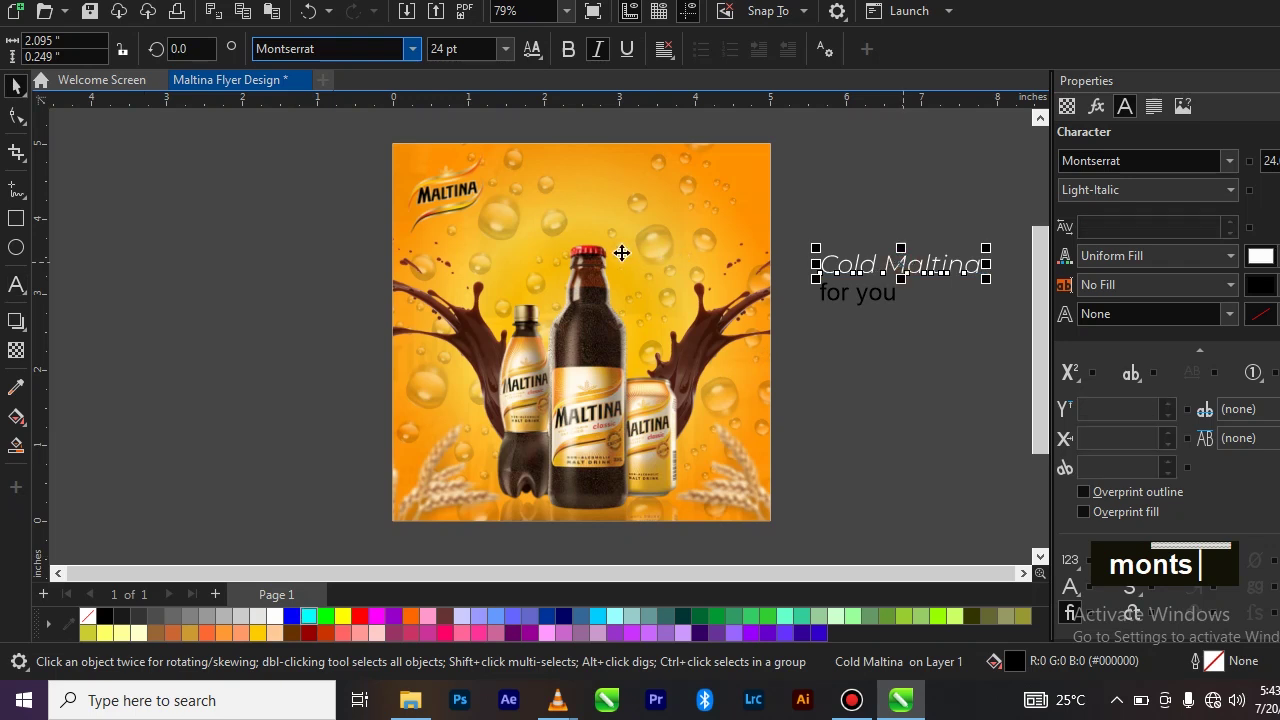
{"action": "left_click_drag", "start_coordinate": [576, 213], "coordinate": [601, 207]}
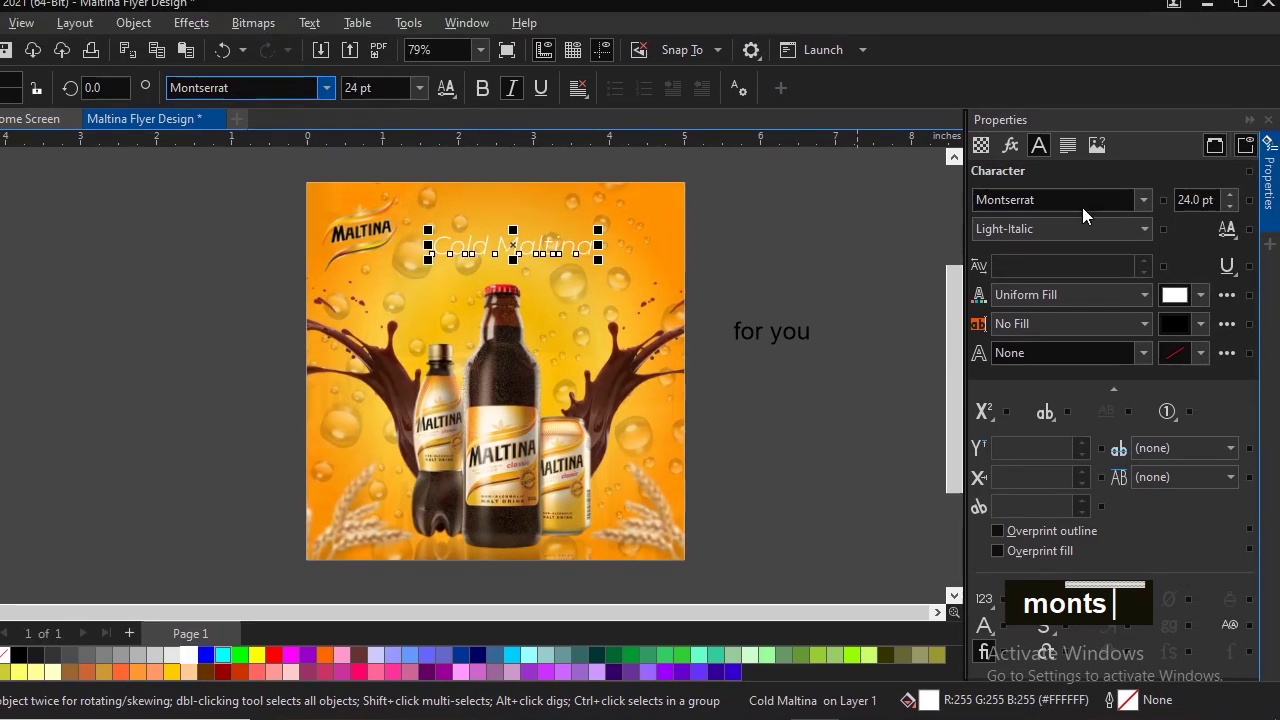
Step: Change the "Cold Maltina" text to Montserrat SemiBold and scale it up to about 28 pt
{"action": "left_click", "coordinate": [1080, 225]}
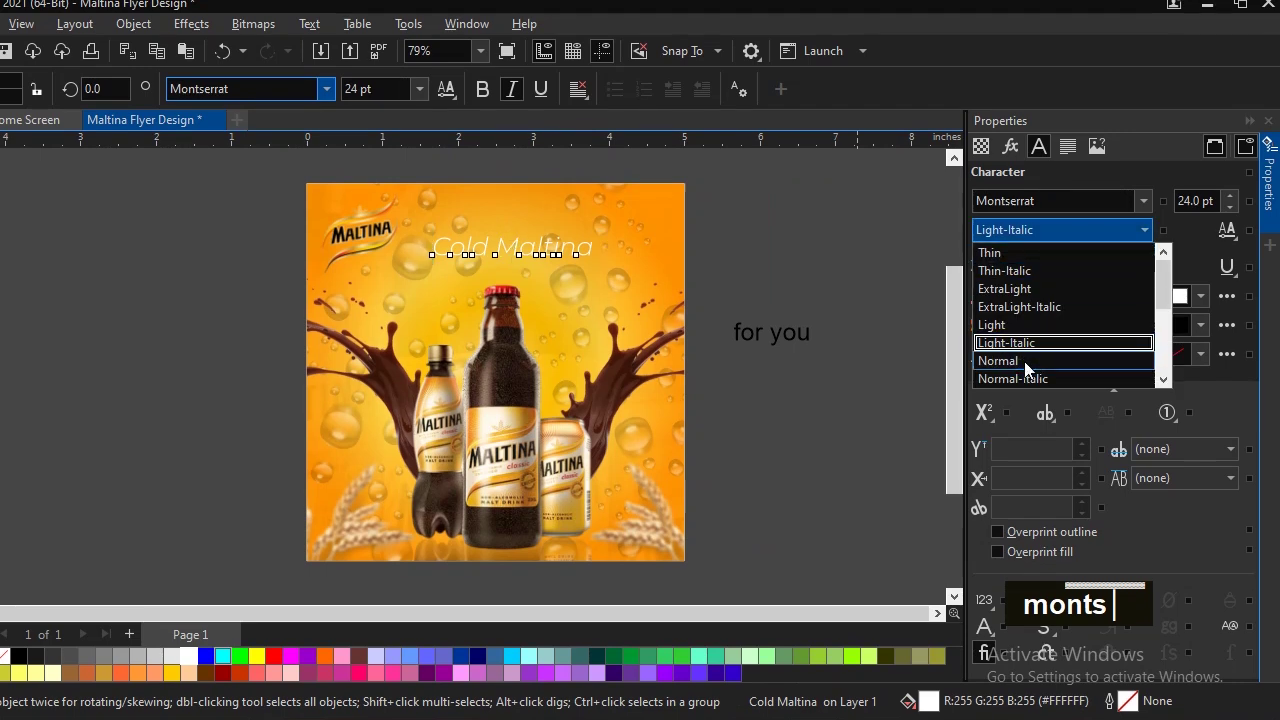
{"action": "left_click", "coordinate": [1024, 364]}
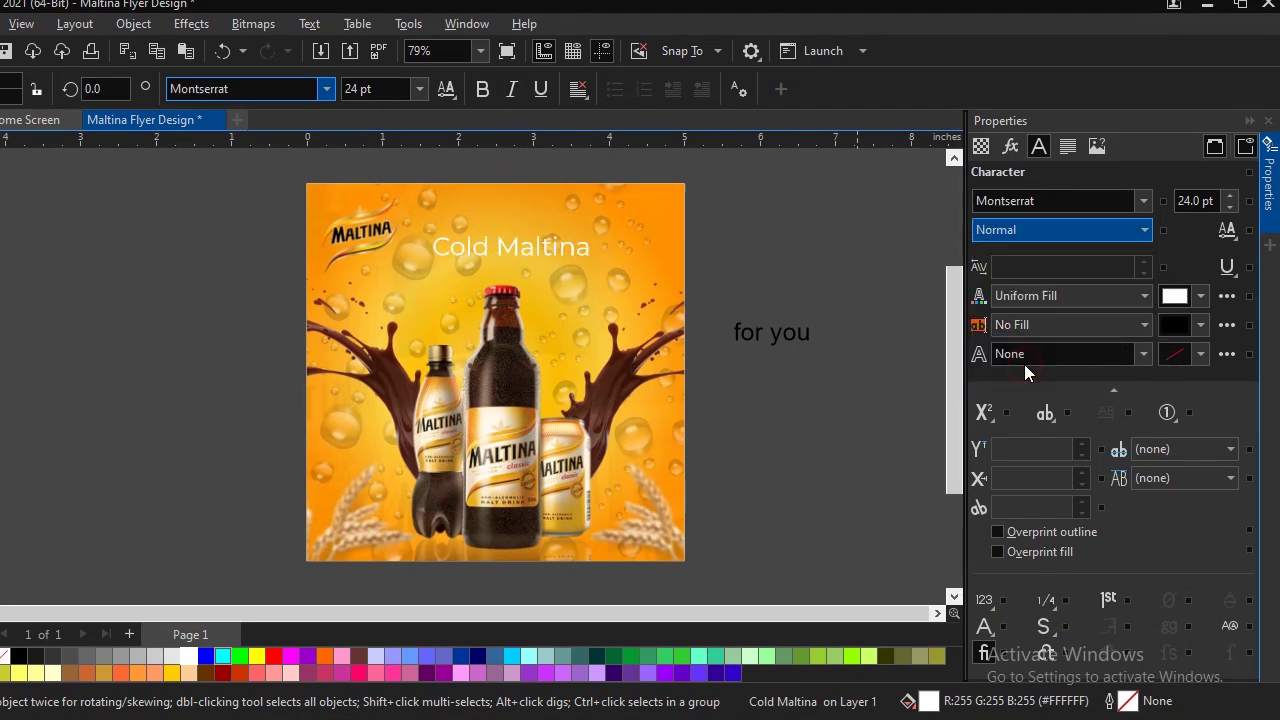
{"action": "left_click", "coordinate": [1145, 204]}
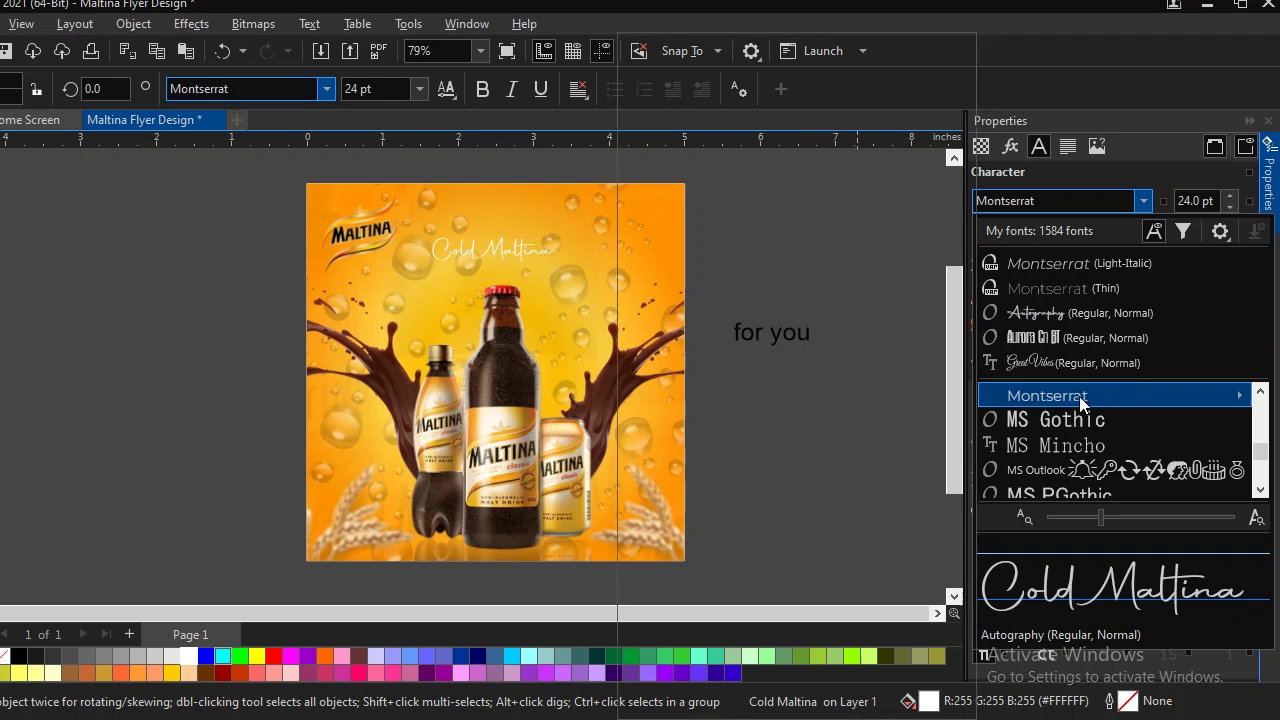
{"action": "mouse_move", "coordinate": [1090, 400]}
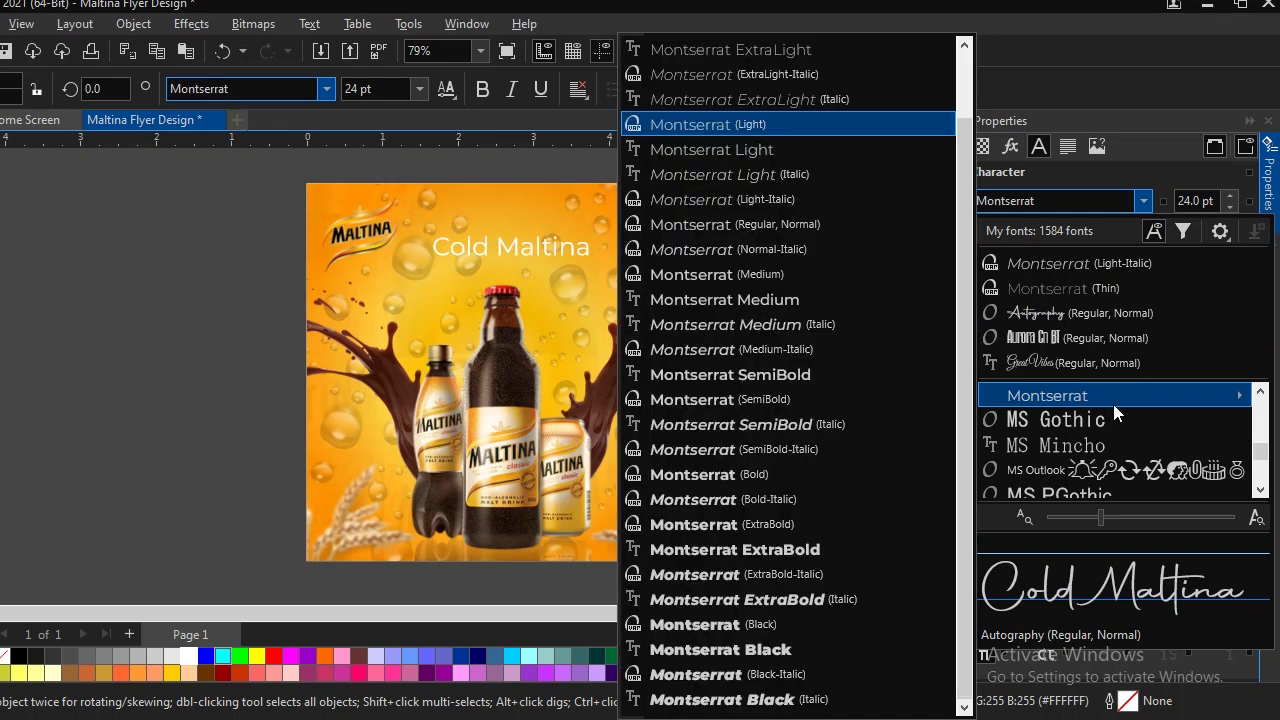
{"action": "left_click", "coordinate": [768, 378]}
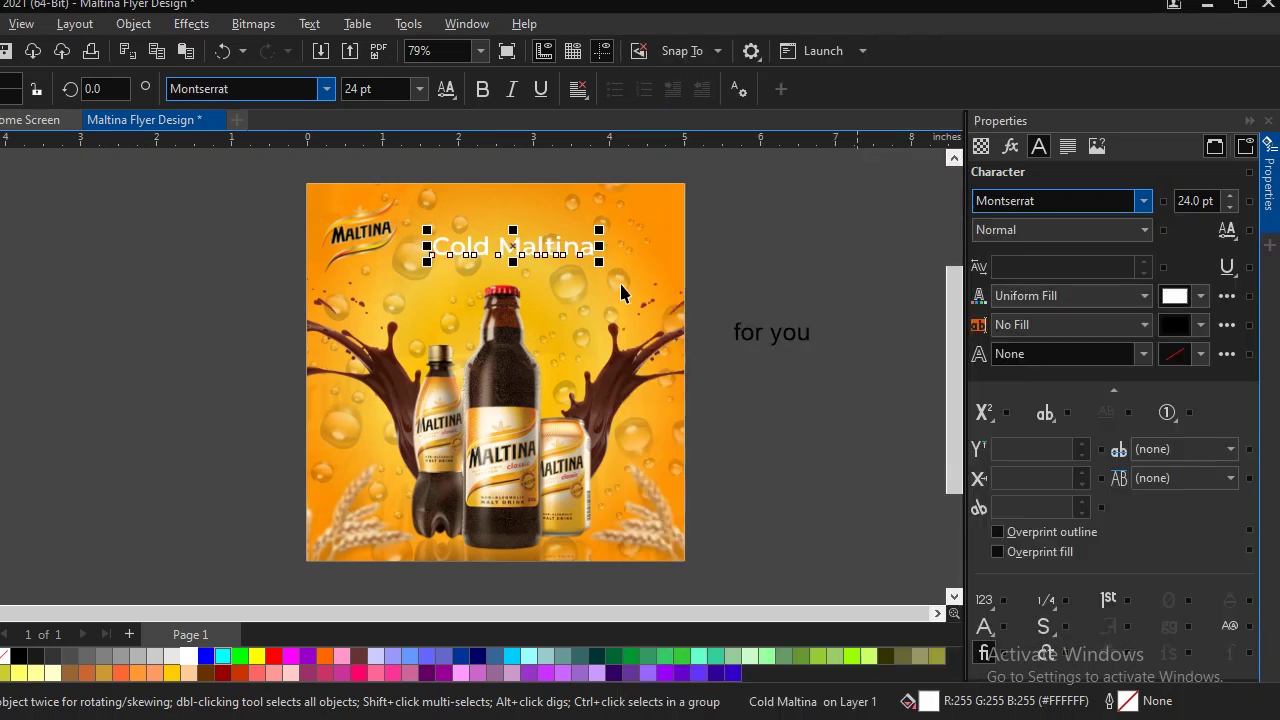
{"action": "mouse_move", "coordinate": [599, 262]}
{"action": "left_mouse_down"}
{"action": "mouse_move", "coordinate": [632, 284]}
{"action": "mouse_move", "coordinate": [586, 250]}
{"action": "left_mouse_up"}
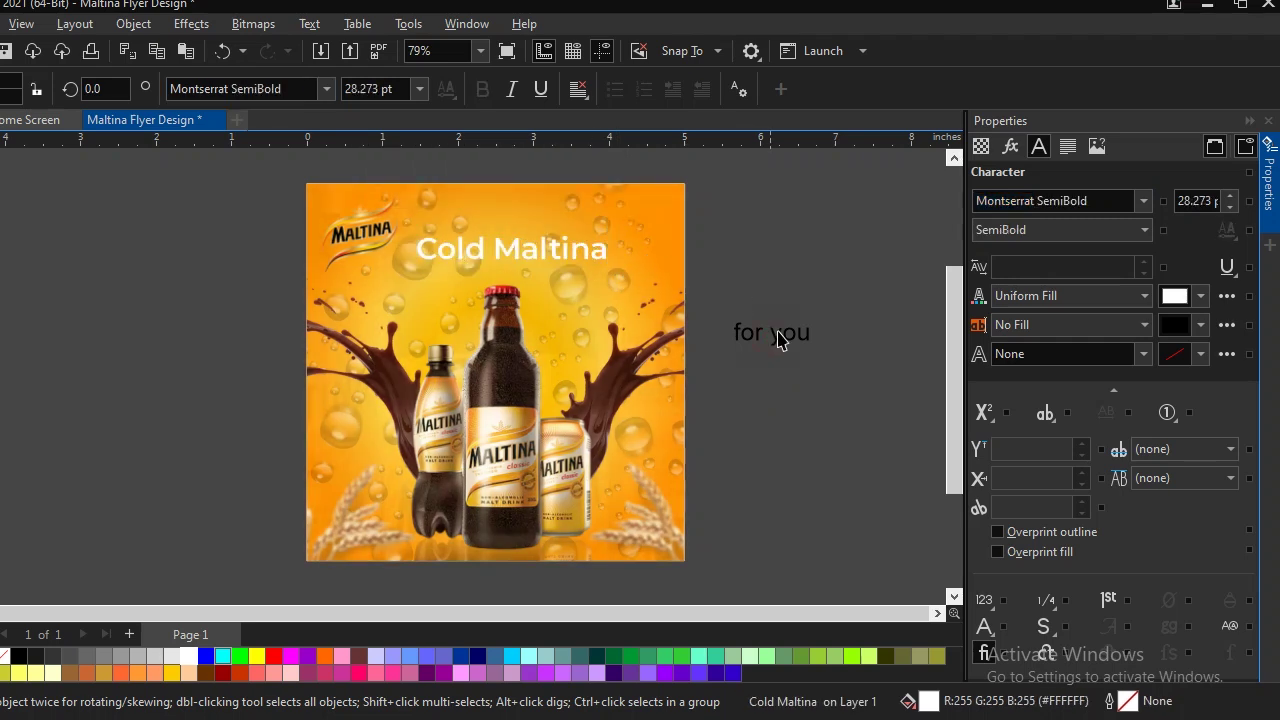
Step: Select all of the "for you" text and change its case to UPPERCASE
{"action": "left_click", "coordinate": [781, 341]}
{"action": "left_click", "coordinate": [794, 345]}
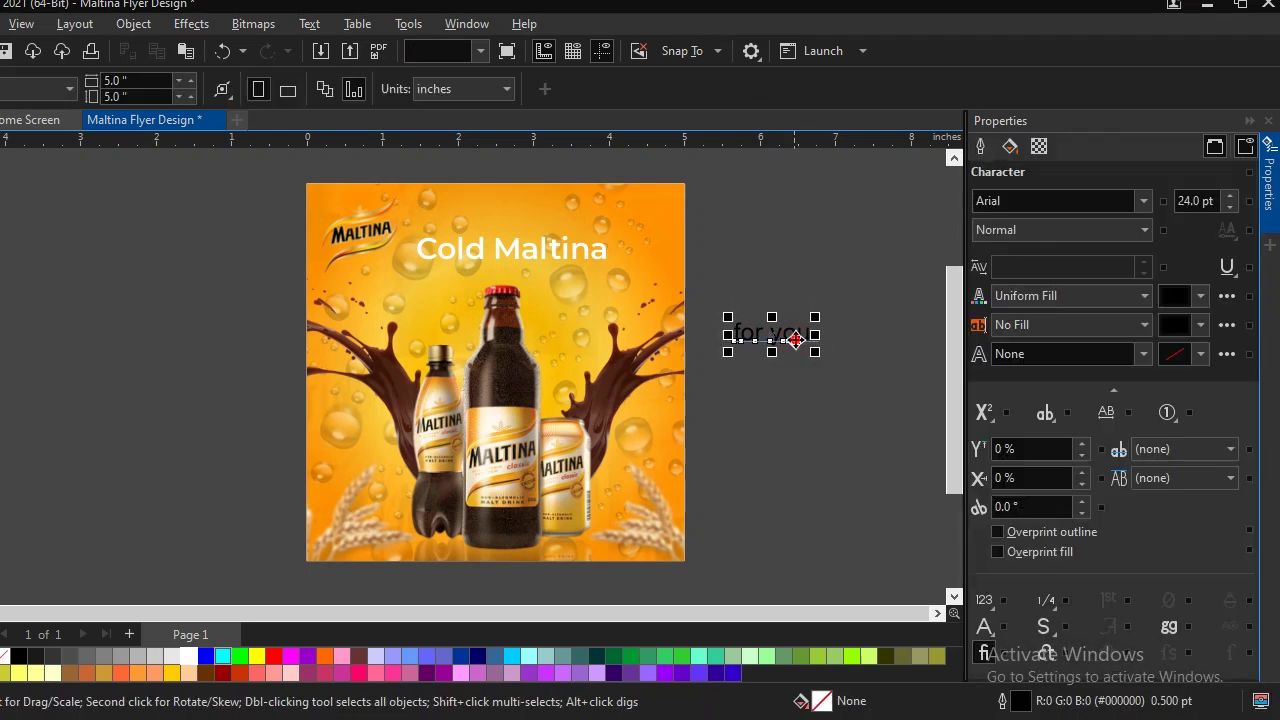
{"action": "double_click", "coordinate": [794, 343]}
{"action": "key", "text": "ctrl+a"}
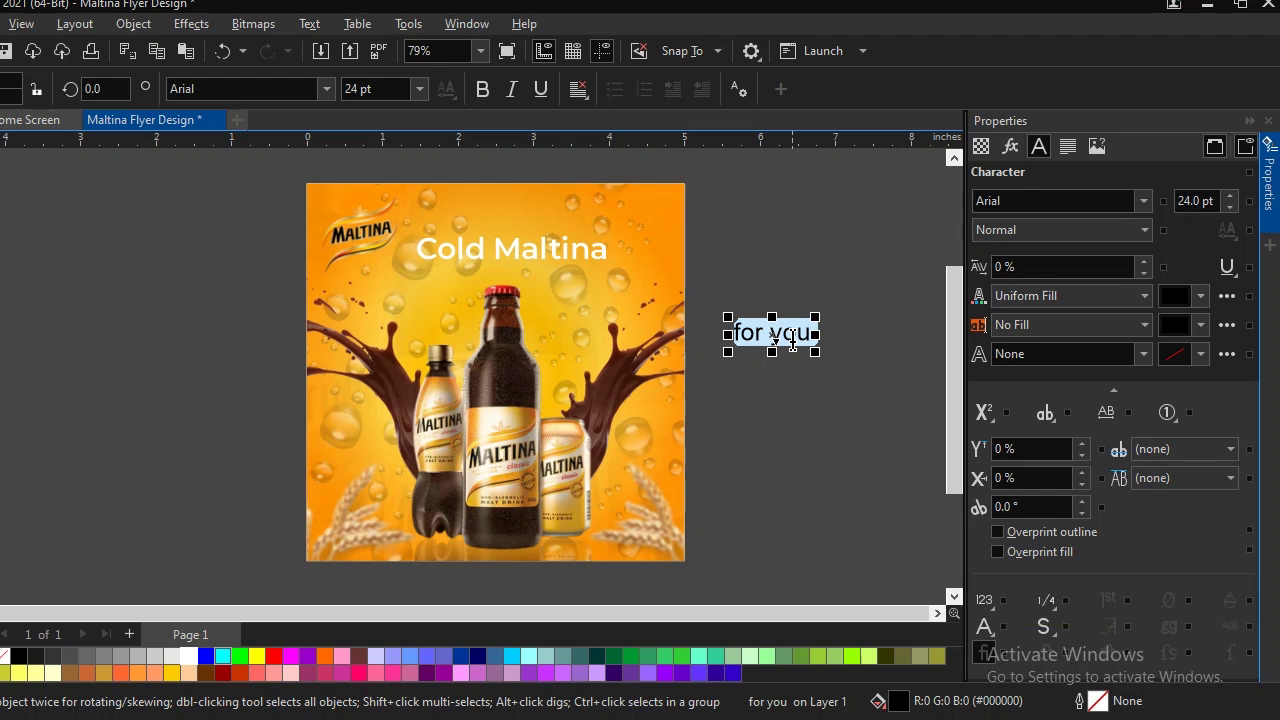
{"action": "key", "text": "Right"}
{"action": "key", "text": "ctrl+space"}
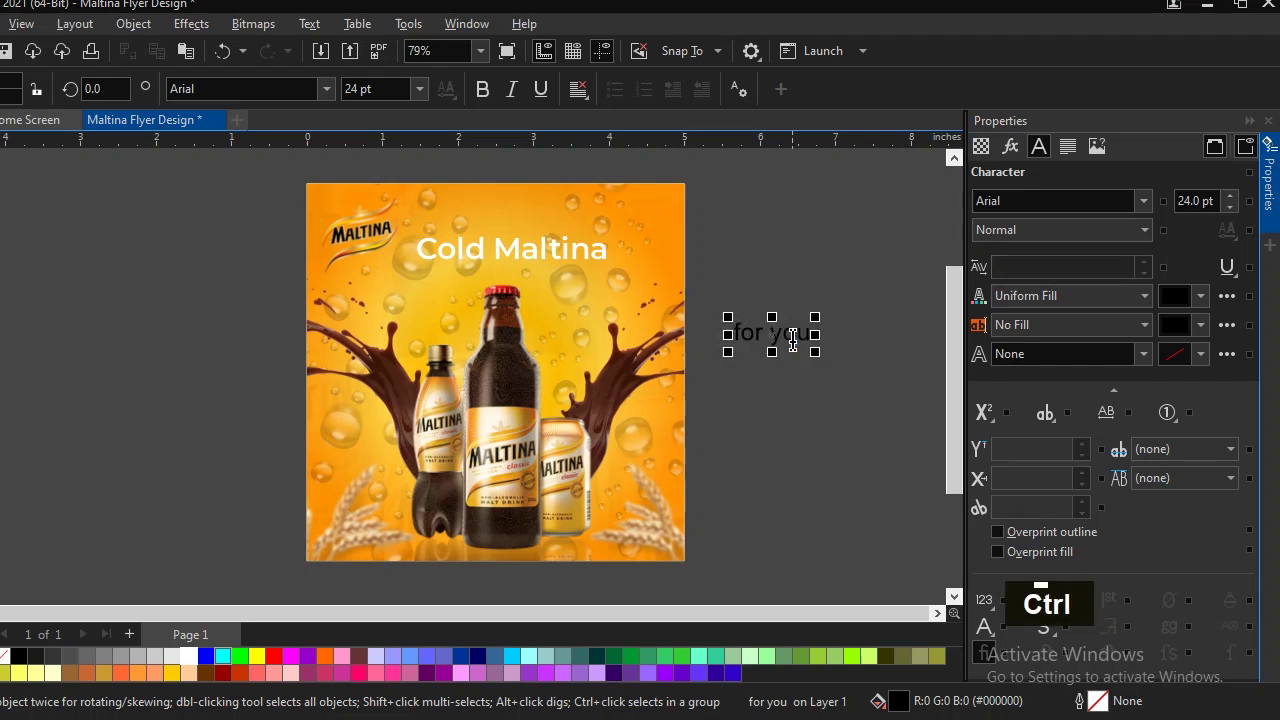
{"action": "key", "text": "ctrl+a"}
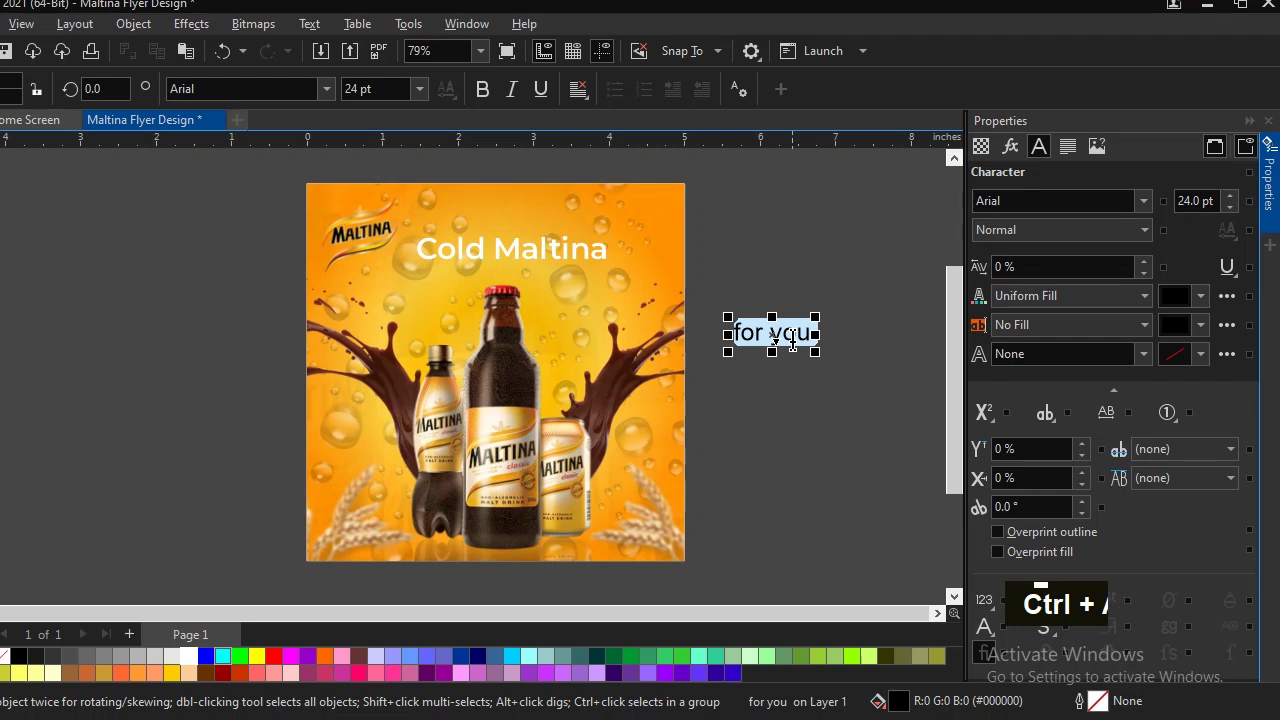
{"action": "key", "text": "shift+F3"}
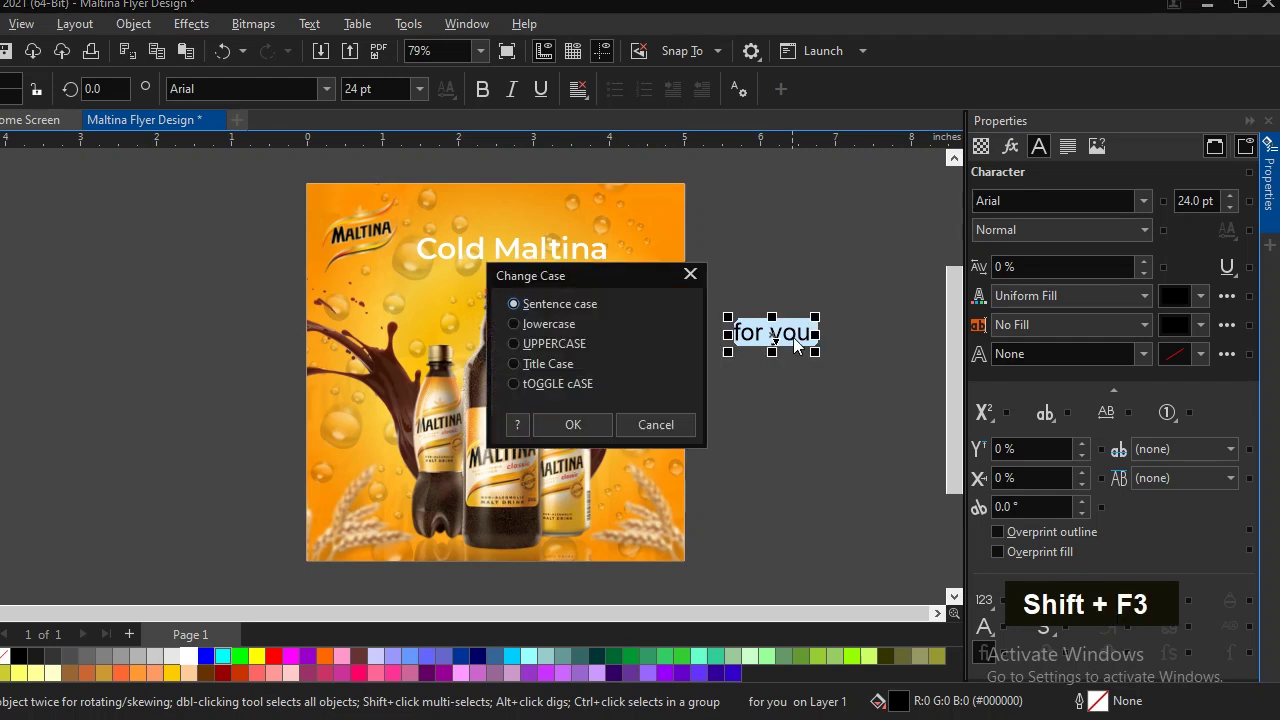
{"action": "left_click", "coordinate": [546, 344]}
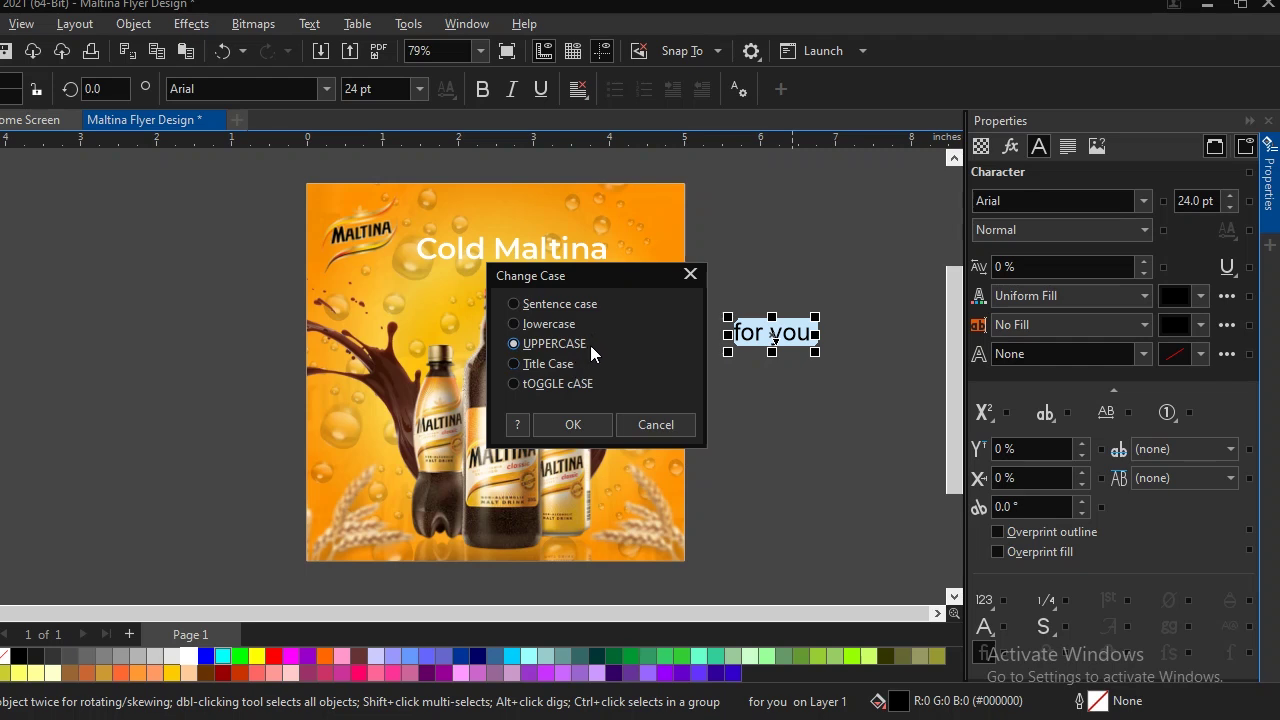
{"action": "left_click", "coordinate": [572, 424]}
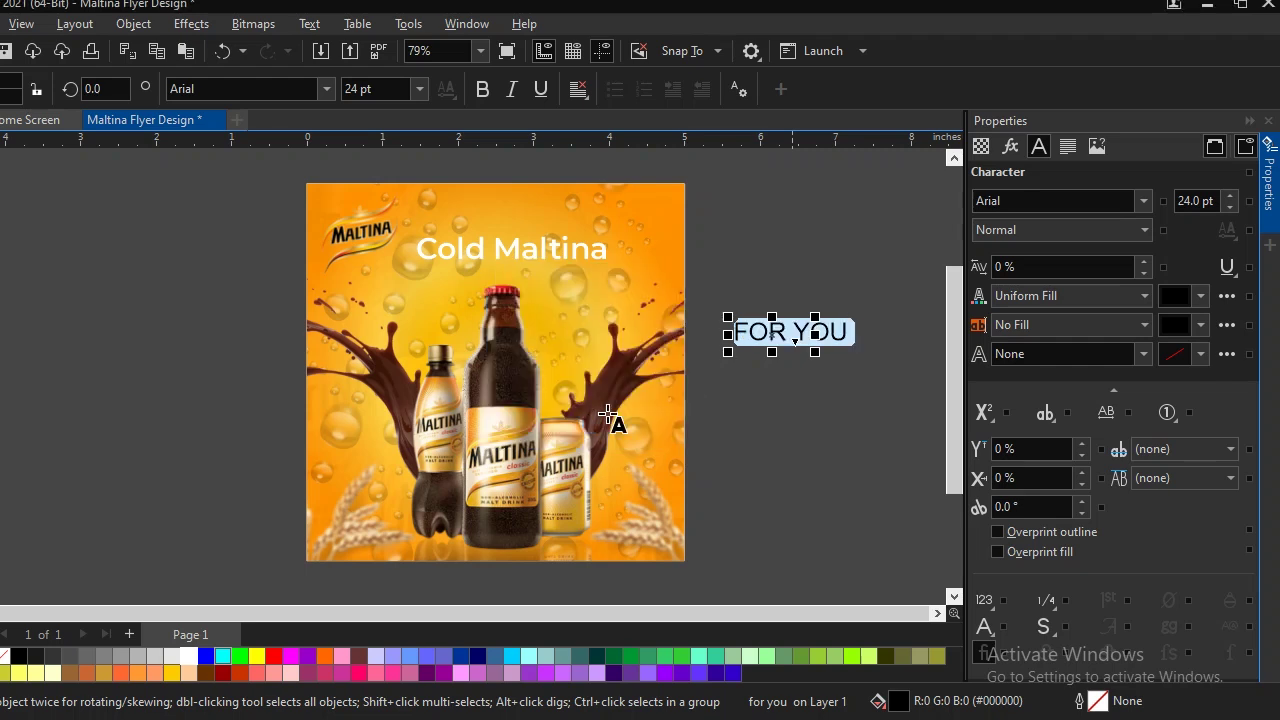
Step: Add an exclamation mark directly after "FOR YOU", without a space before it
{"action": "key", "text": "Right"}
{"action": "type", "text": "!"}
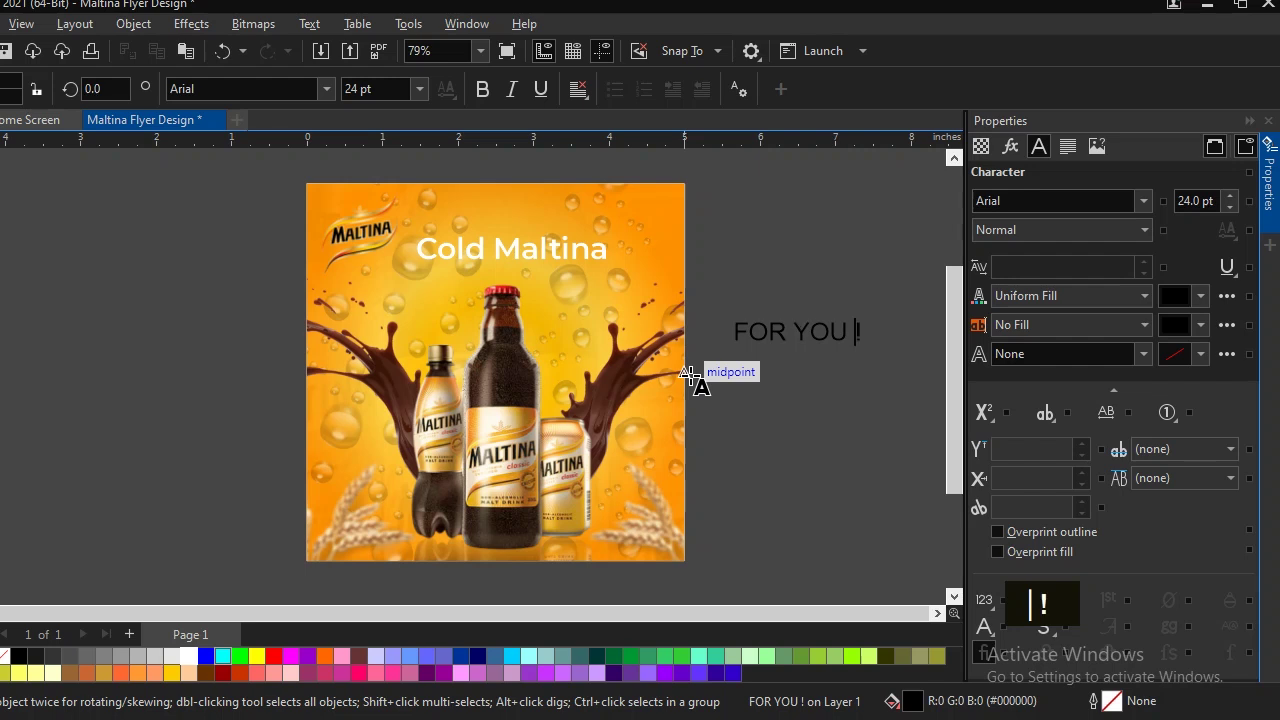
{"action": "key", "text": "BackSpace"}
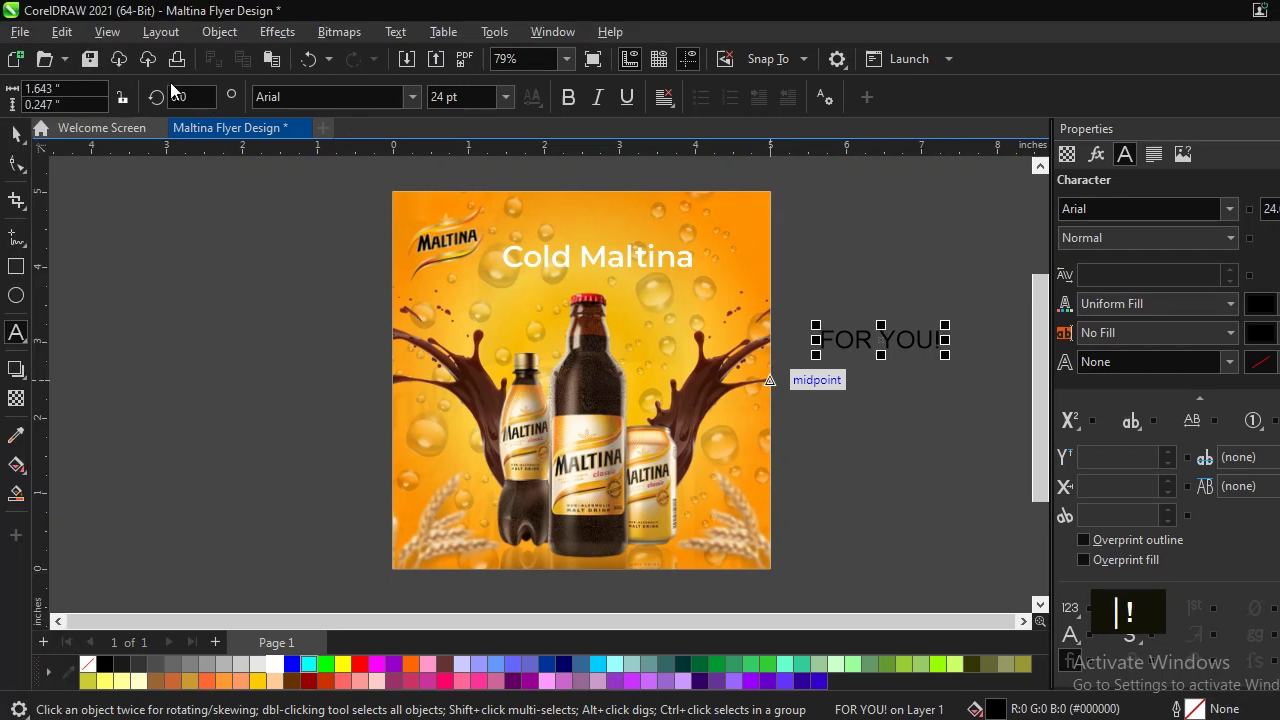
{"action": "left_click", "coordinate": [15, 134]}
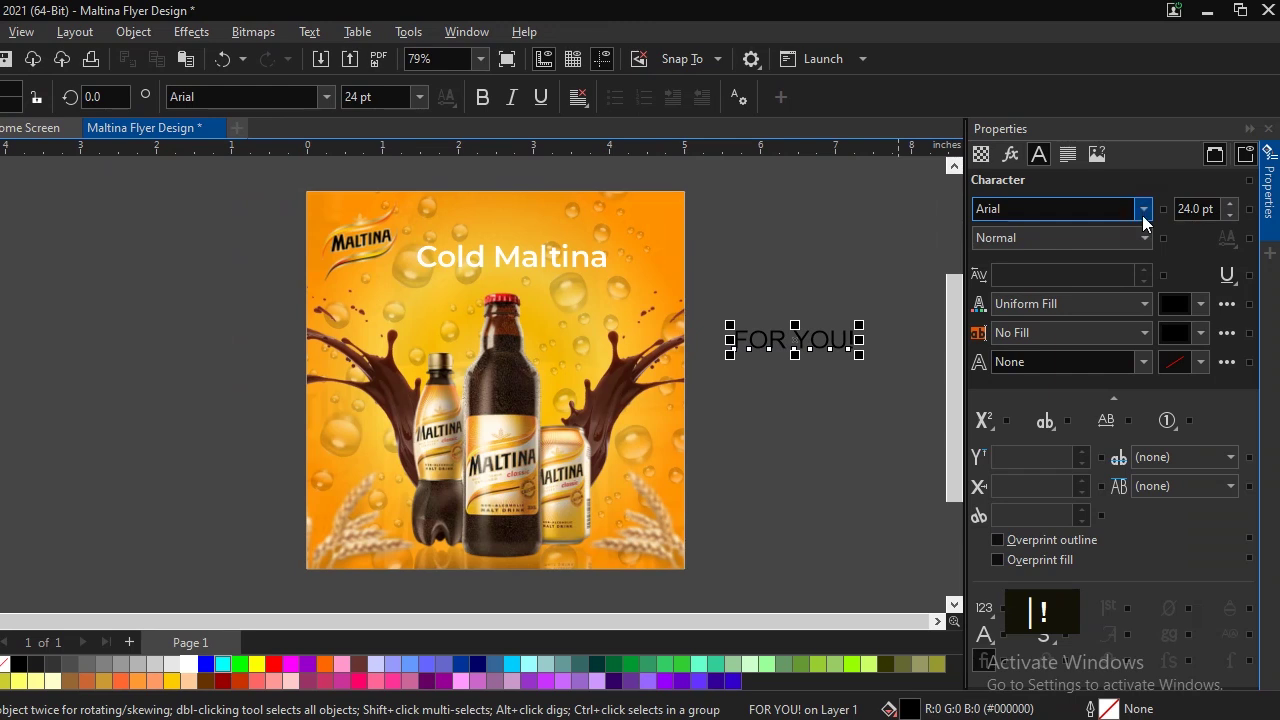
Step: Set the "FOR YOU!" text in white Montserrat ExtraBold and scale it up to about 29.5 pt
{"action": "left_click", "coordinate": [1143, 210]}
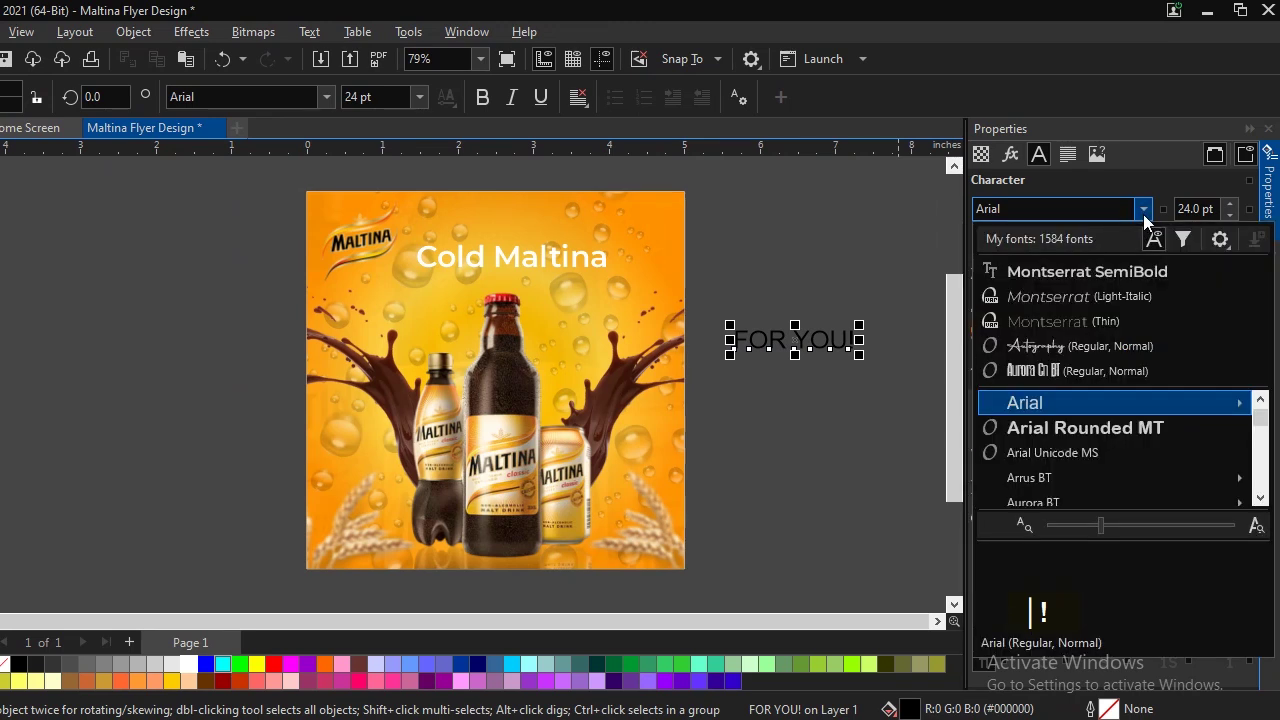
{"action": "scroll", "coordinate": [771, 437], "scroll_direction": "down", "scroll_amount": 1}
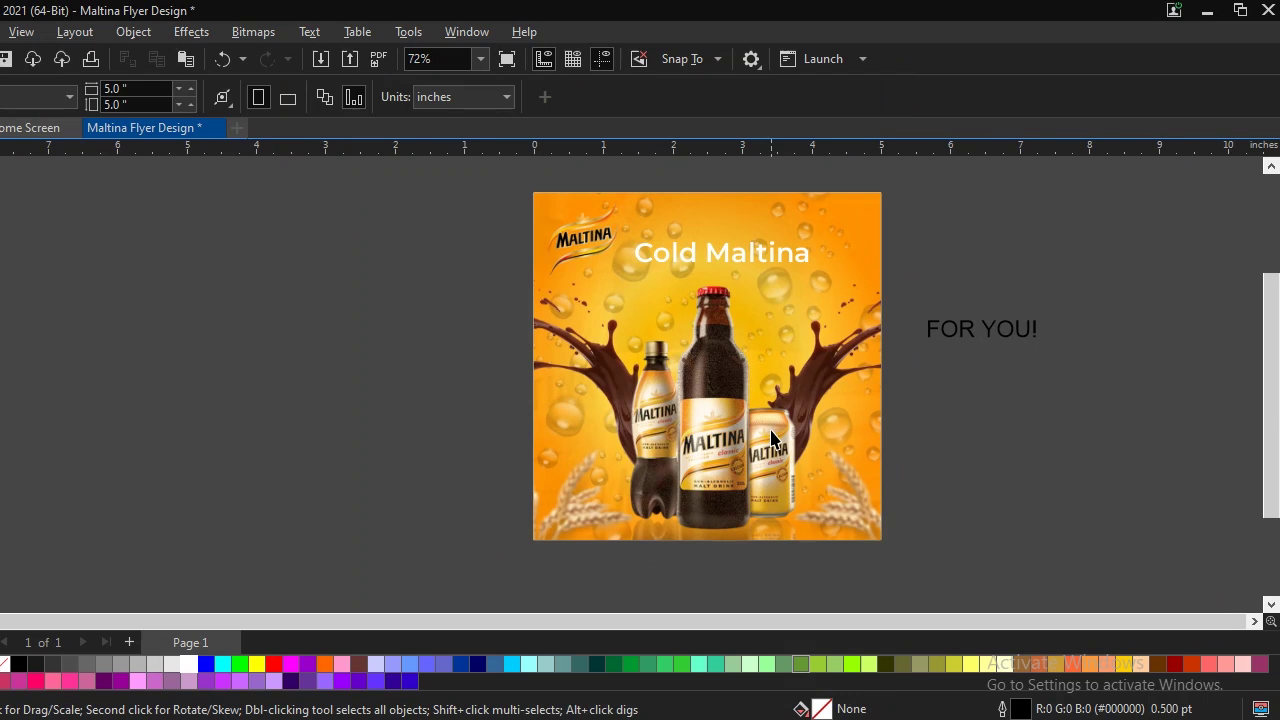
{"action": "key", "text": "alt+Return"}
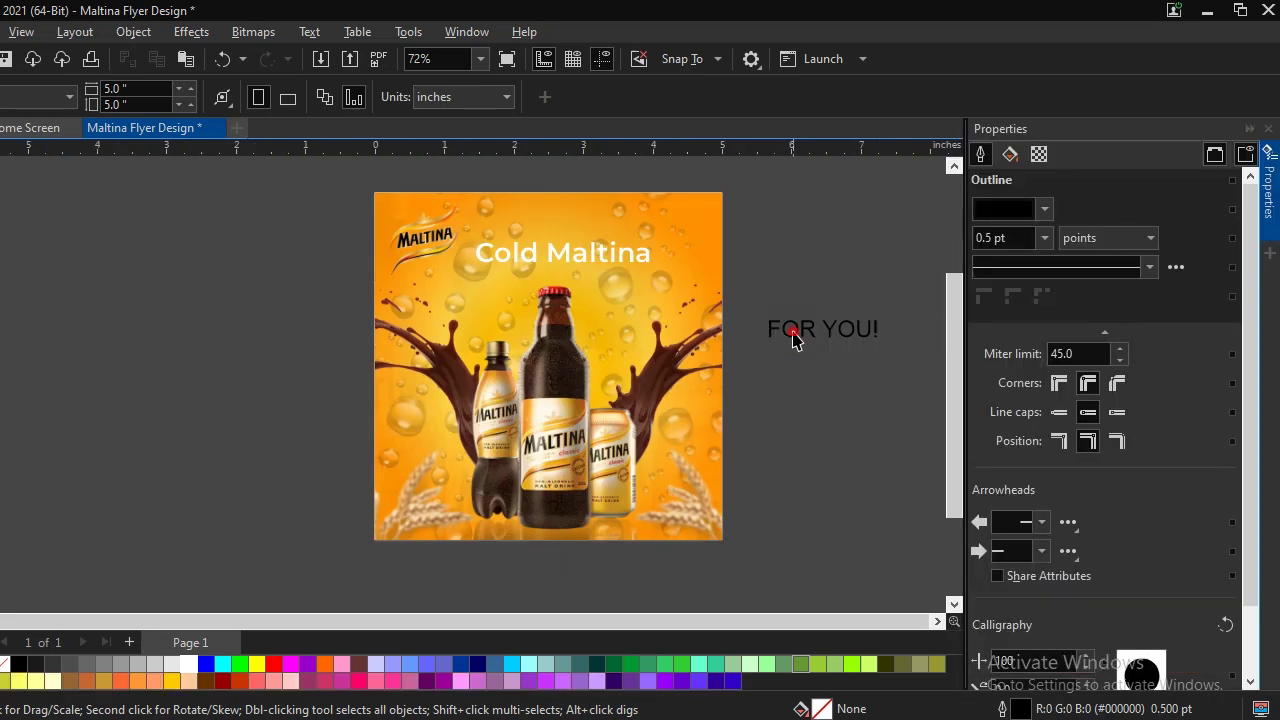
{"action": "left_click", "coordinate": [806, 335]}
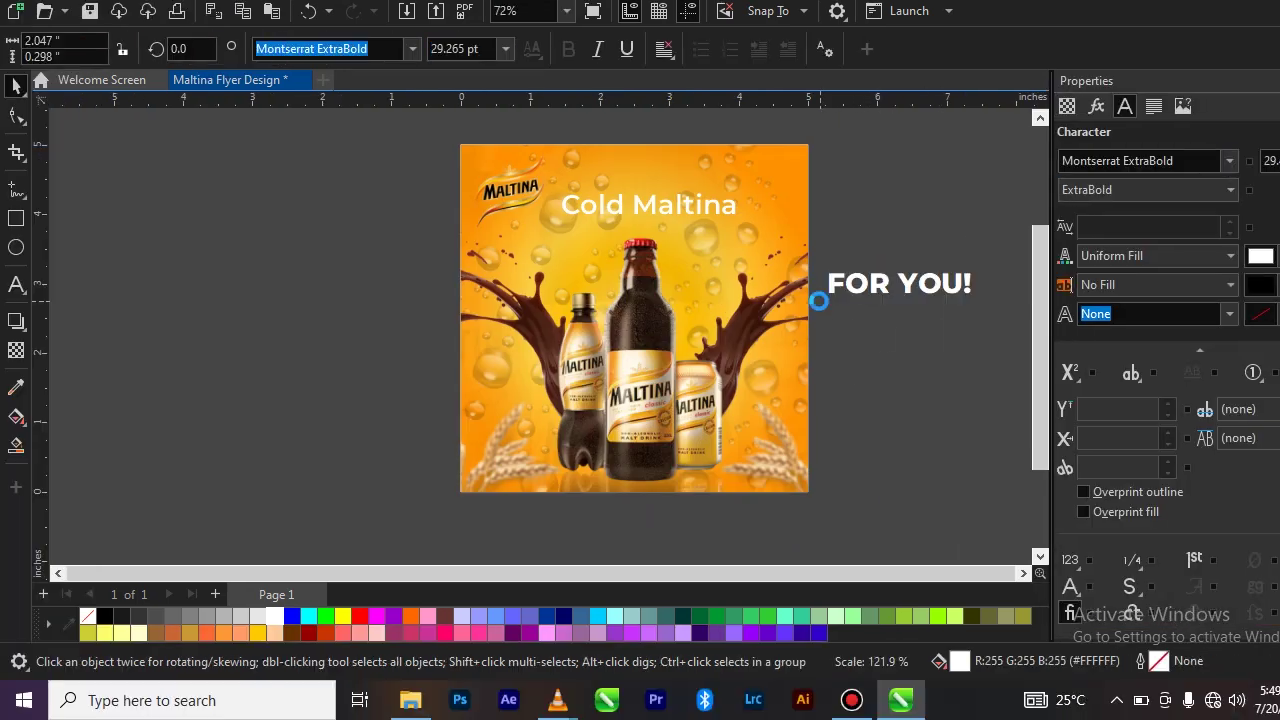
{"action": "left_click", "coordinate": [826, 305]}
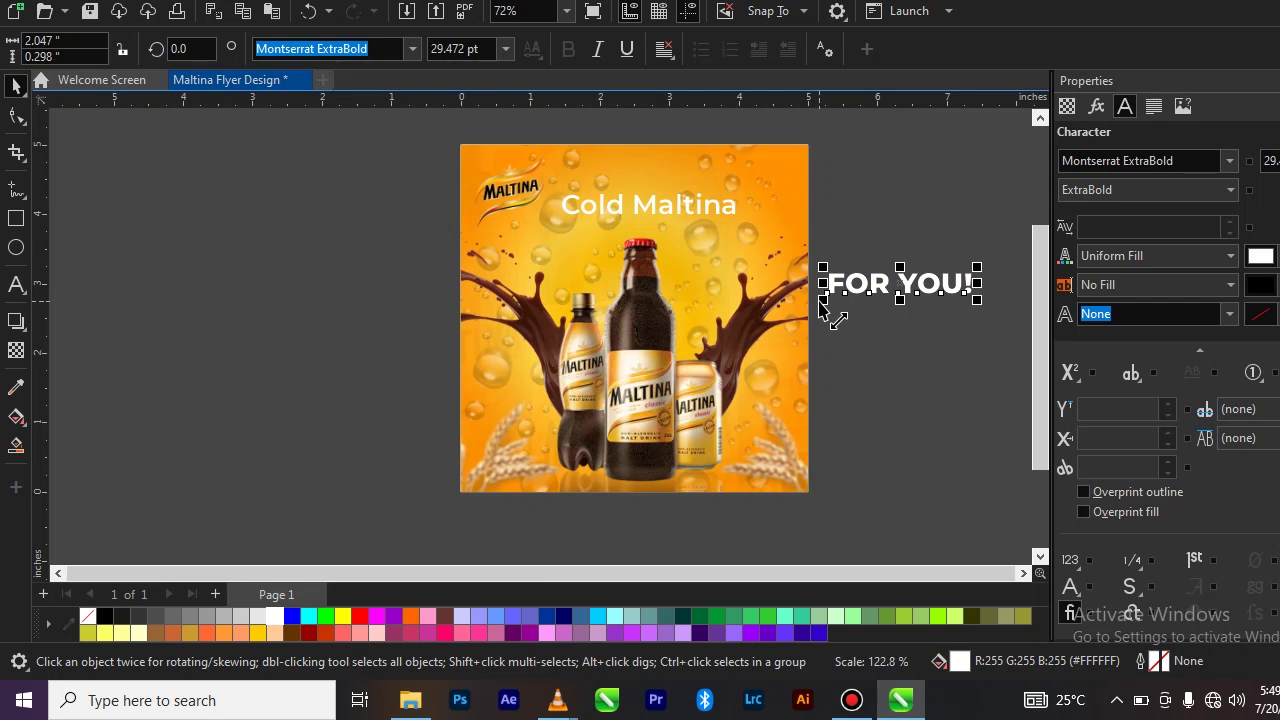
Step: Change the case of the whole "FOR YOU!" text to Title Case
{"action": "double_click", "coordinate": [872, 283]}
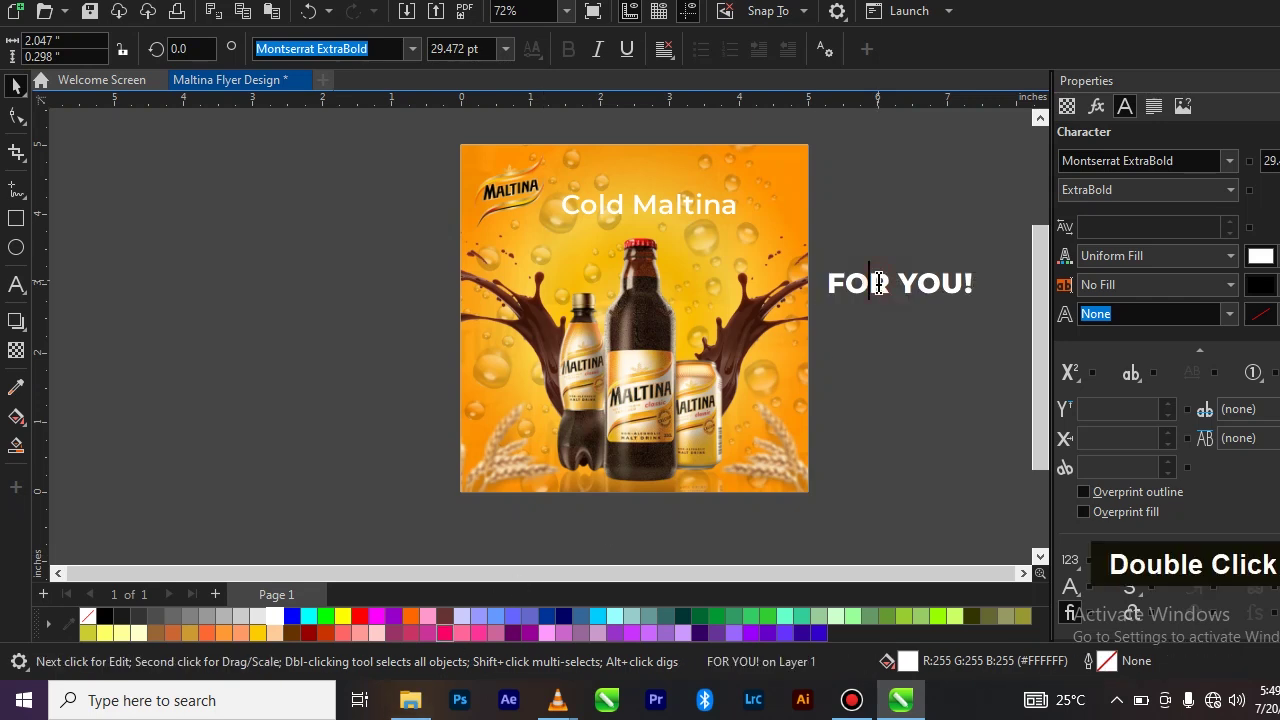
{"action": "key", "text": "ctrl+a"}
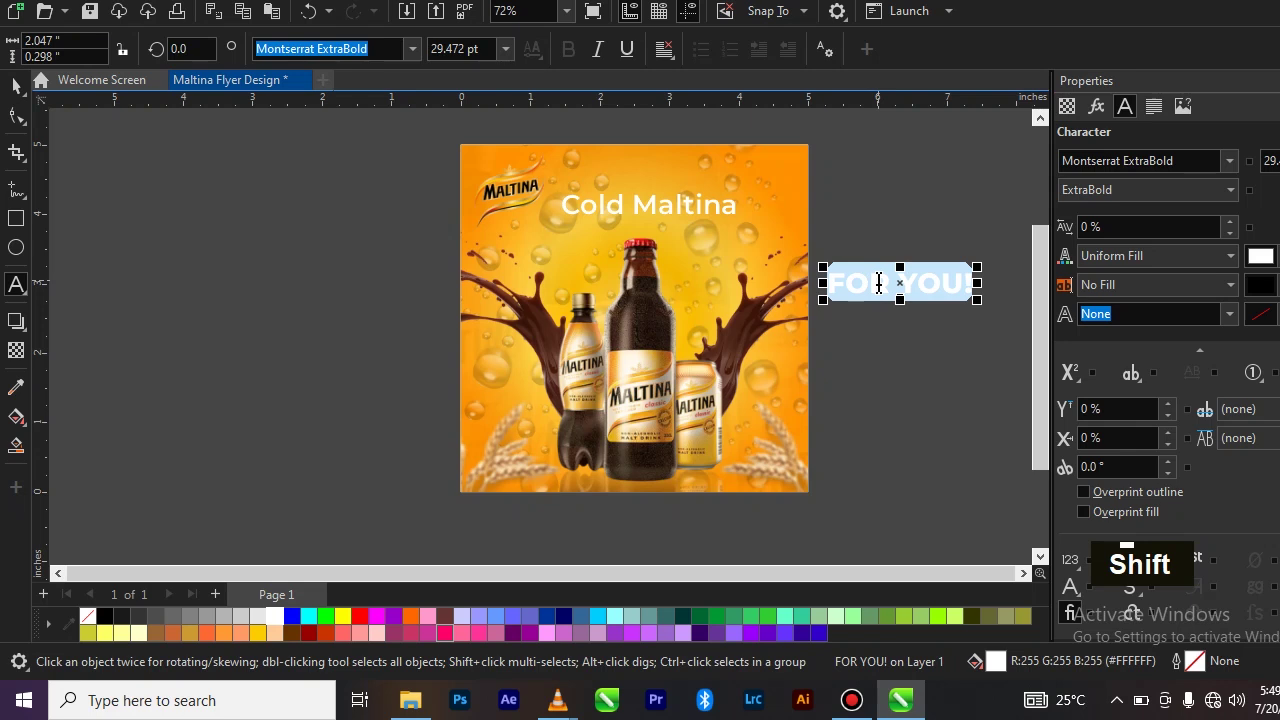
{"action": "key", "text": "shift+F3"}
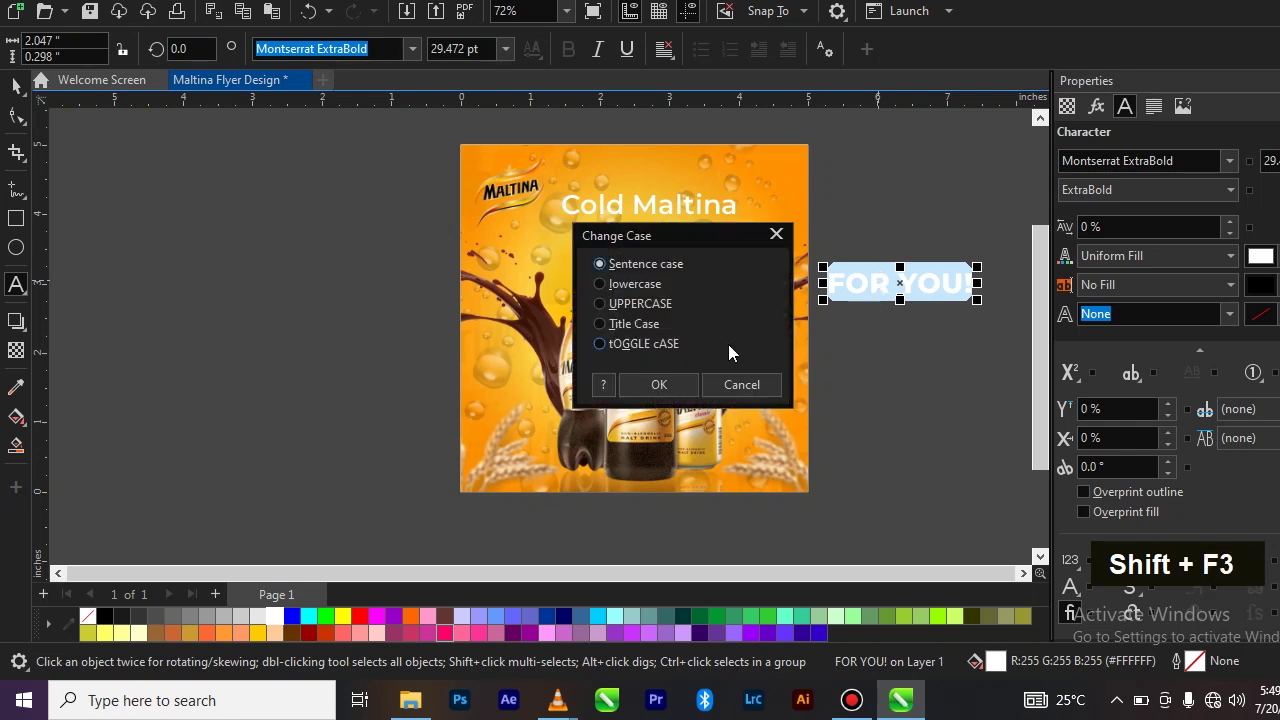
{"action": "left_click", "coordinate": [645, 325]}
{"action": "left_click", "coordinate": [663, 387]}
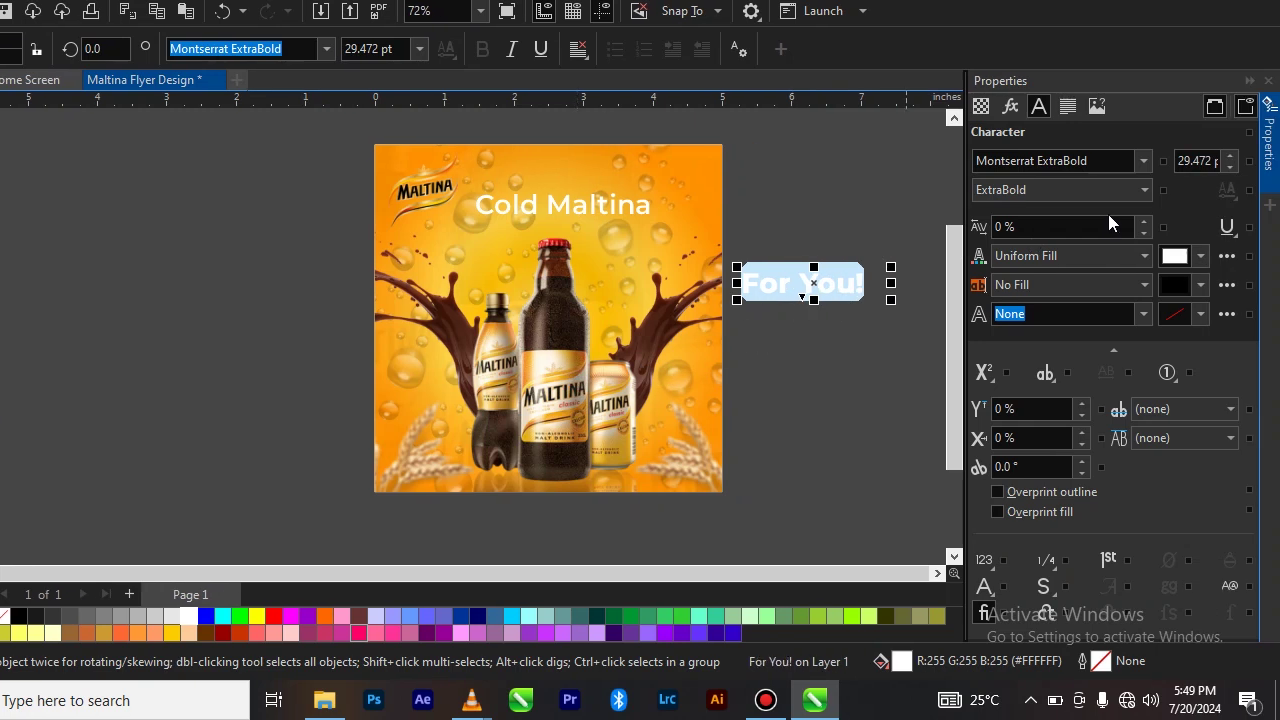
Step: Set the "For You!" text to ExtraBold-Italic and move it onto the flyer directly below "Cold Maltina"
{"action": "left_click", "coordinate": [1105, 192]}
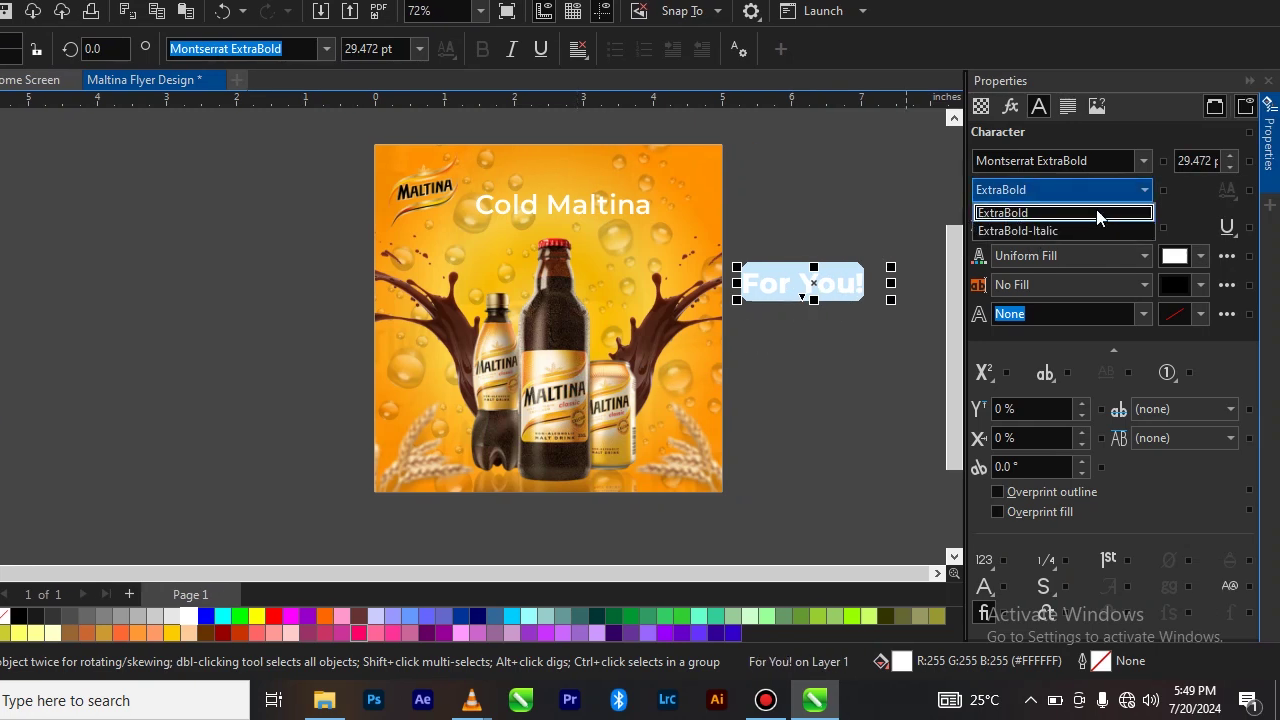
{"action": "left_click", "coordinate": [1083, 232]}
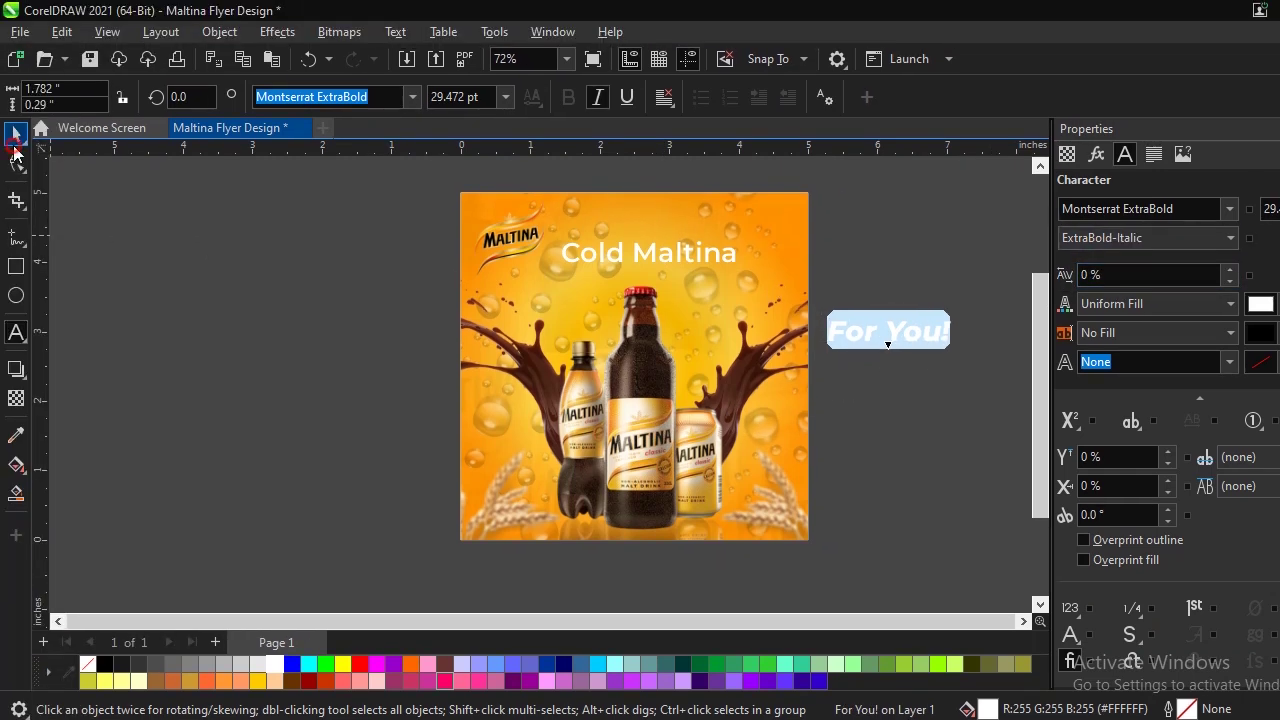
{"action": "left_click", "coordinate": [16, 133]}
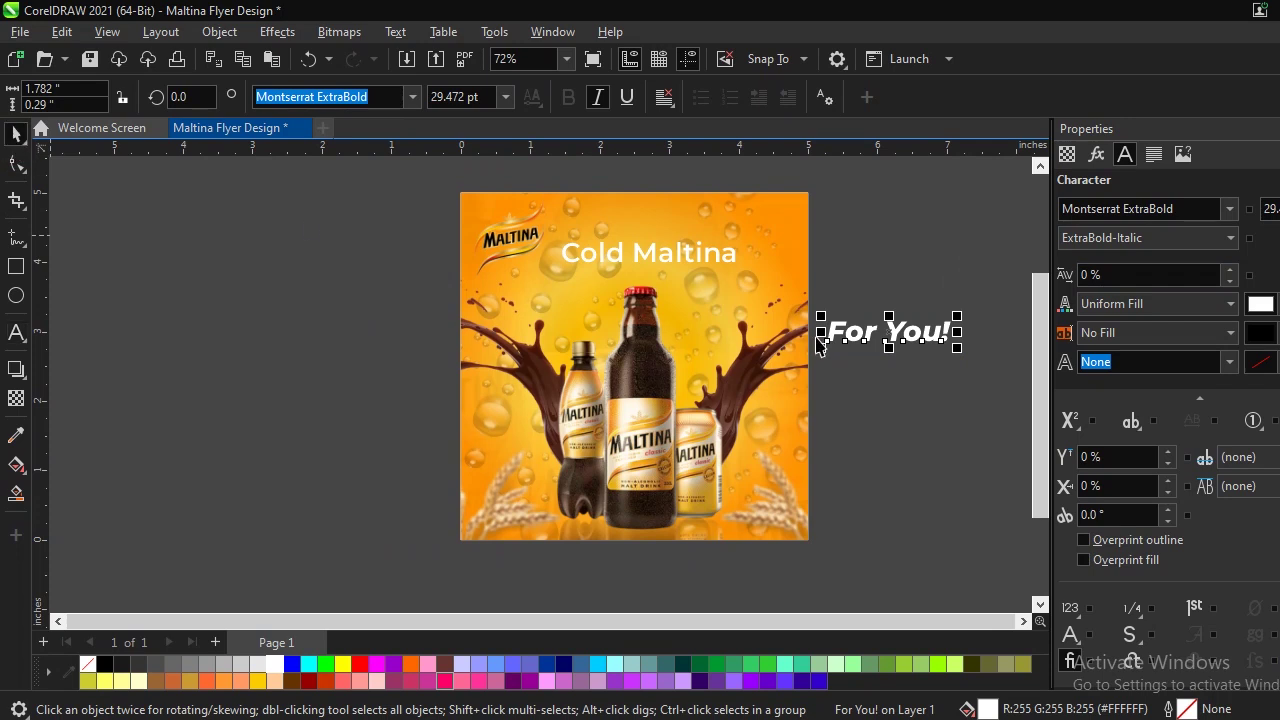
{"action": "key", "text": "ctrl+space"}
{"action": "left_click_drag", "start_coordinate": [890, 336], "coordinate": [651, 280]}
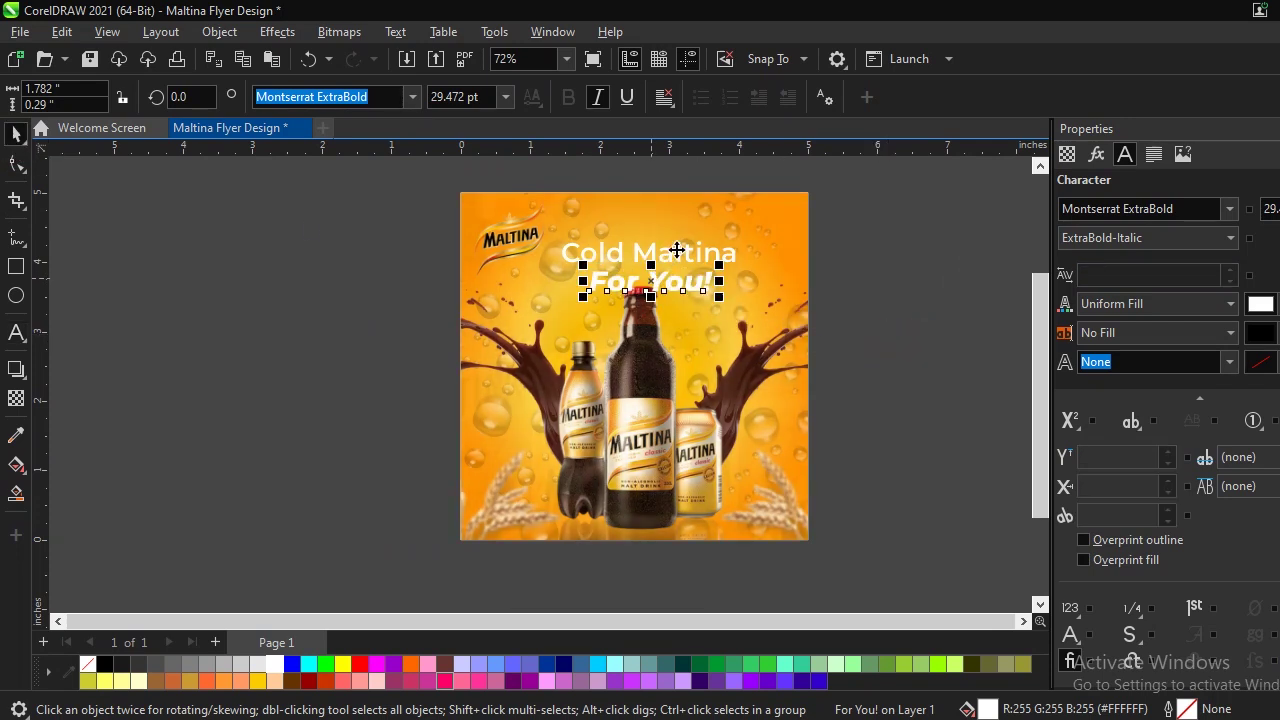
Step: Scale the "Cold Maltina" text down to about 21.8 pt and move it up, away from "For You!"
{"action": "scroll", "coordinate": [677, 249], "scroll_direction": "up", "scroll_amount": 2}
{"action": "left_click", "coordinate": [688, 254]}
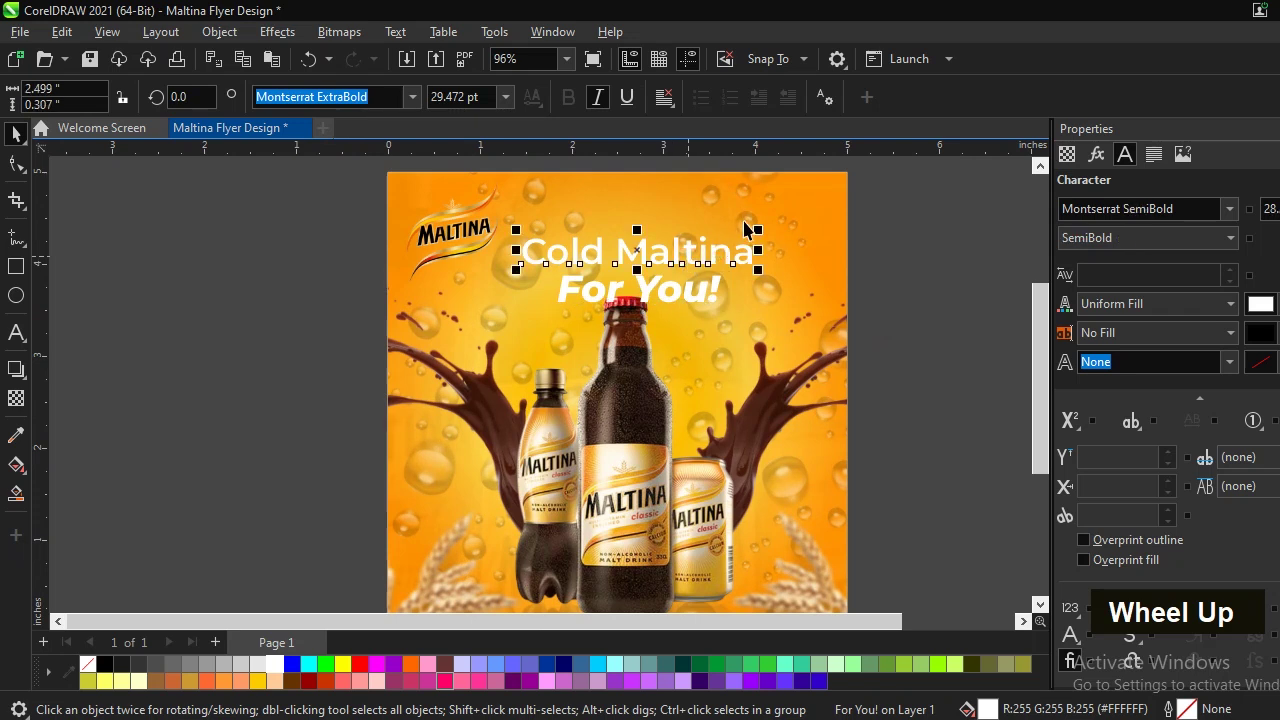
{"action": "left_click_drag", "start_coordinate": [713, 230], "coordinate": [751, 210]}
Step: Enlarge "For You!" to about 39.7 pt and arrange both headline lines closely together above the bottle cap
{"action": "left_click", "coordinate": [715, 292]}
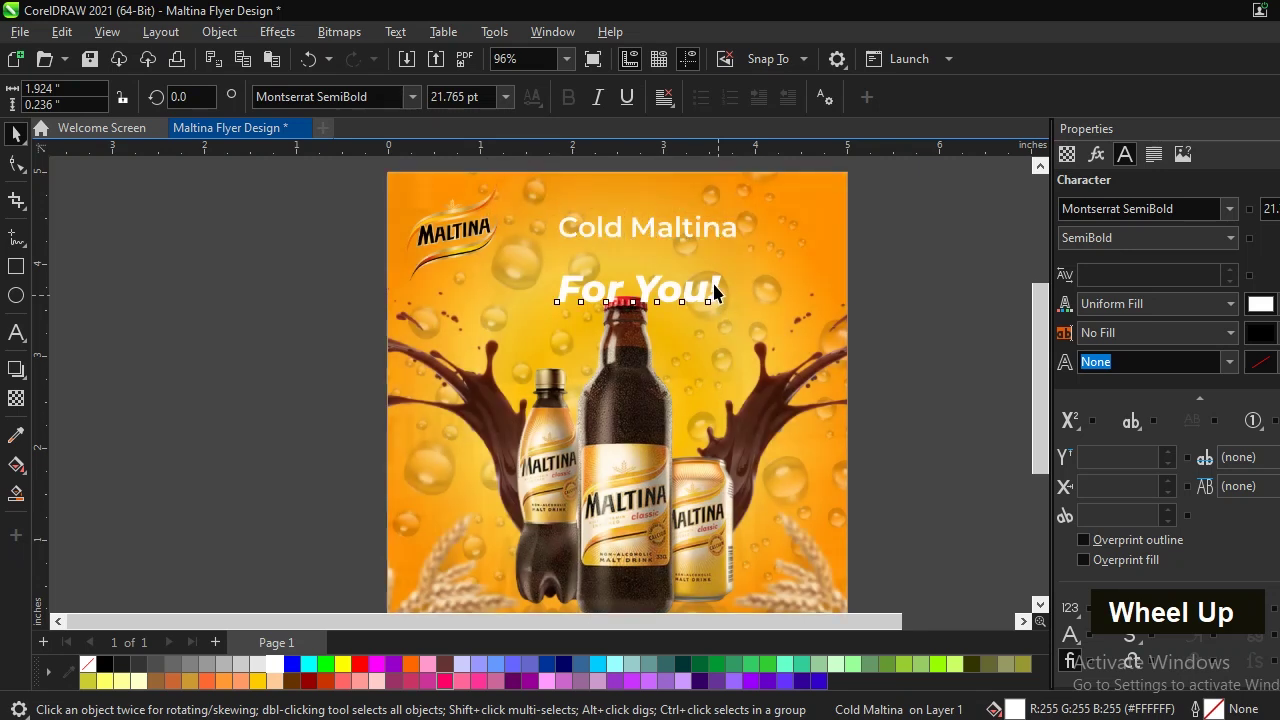
{"action": "mouse_move", "coordinate": [713, 290]}
{"action": "left_mouse_down"}
{"action": "mouse_move", "coordinate": [709, 261]}
{"action": "mouse_move", "coordinate": [713, 285]}
{"action": "mouse_move", "coordinate": [783, 308]}
{"action": "mouse_move", "coordinate": [740, 274]}
{"action": "mouse_move", "coordinate": [700, 284]}
{"action": "mouse_move", "coordinate": [716, 281]}
{"action": "left_mouse_up"}
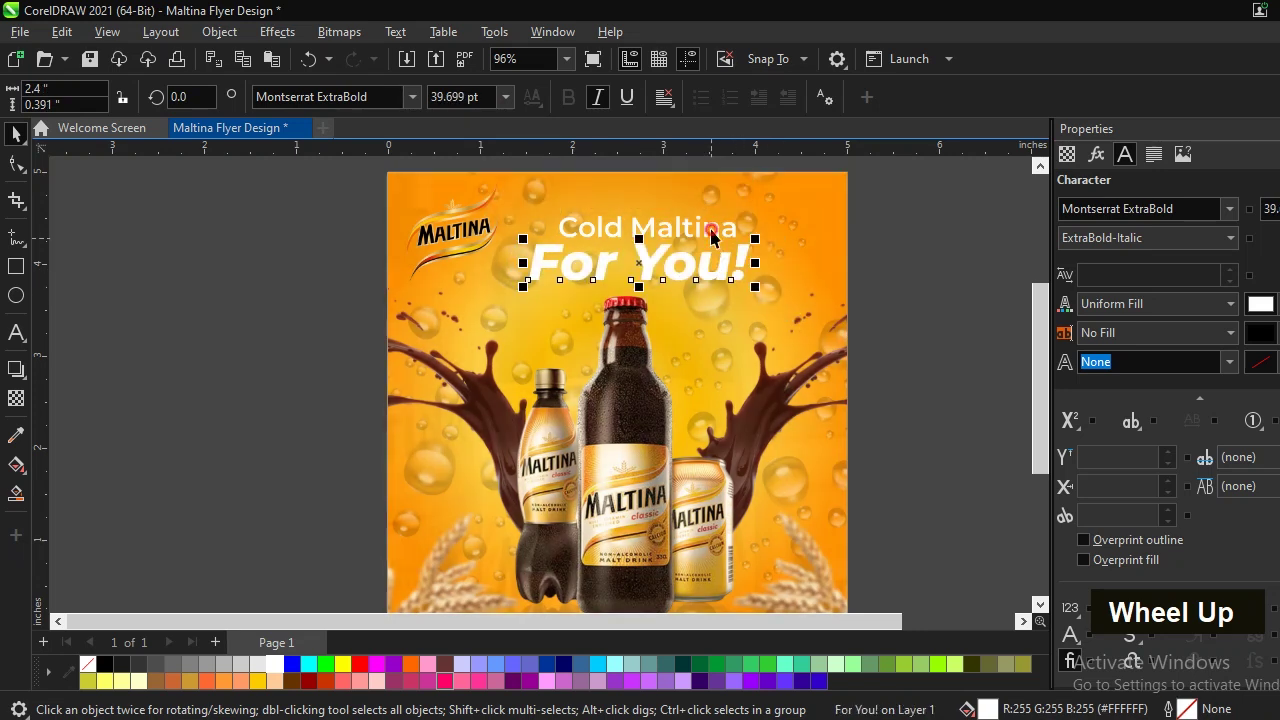
{"action": "left_click", "coordinate": [712, 234]}
{"action": "left_click", "coordinate": [727, 232]}
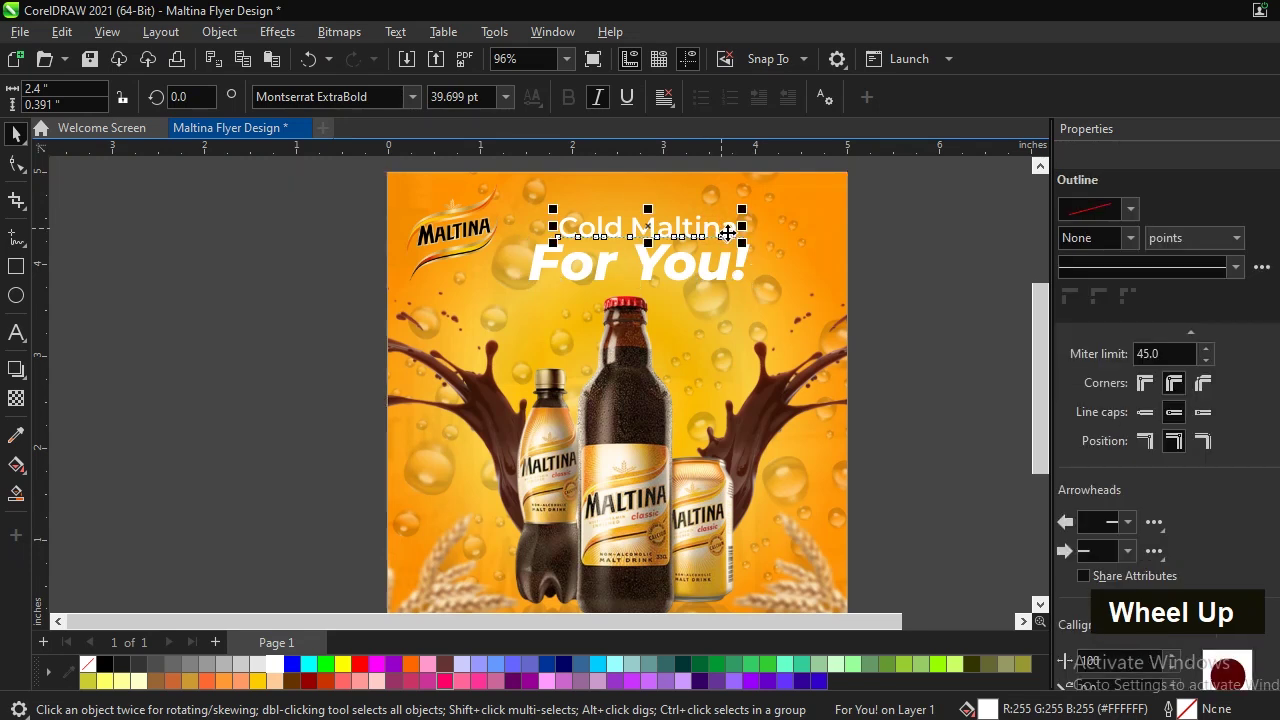
{"action": "left_click_drag", "start_coordinate": [727, 232], "coordinate": [720, 221]}
{"action": "left_click_drag", "start_coordinate": [720, 270], "coordinate": [724, 266]}
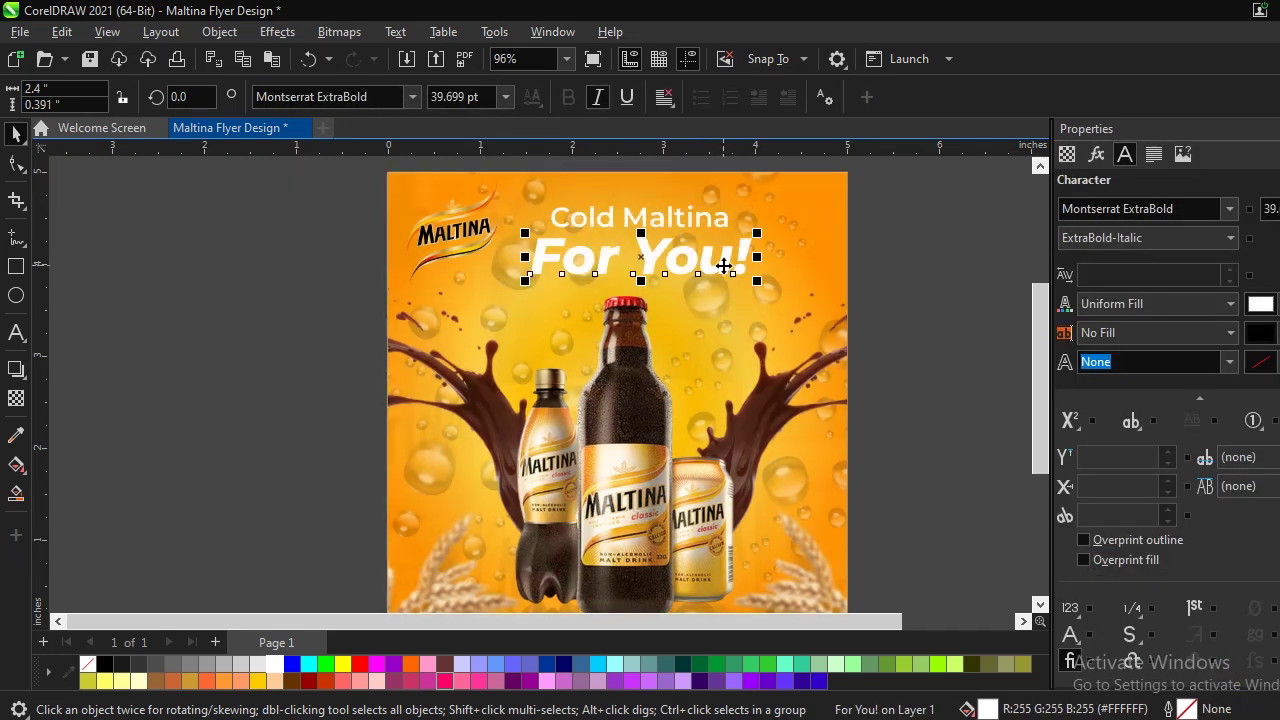
Step: Open the contents of the flyer's background PowerClip for editing
{"action": "left_click", "coordinate": [723, 303], "text": "alt"}
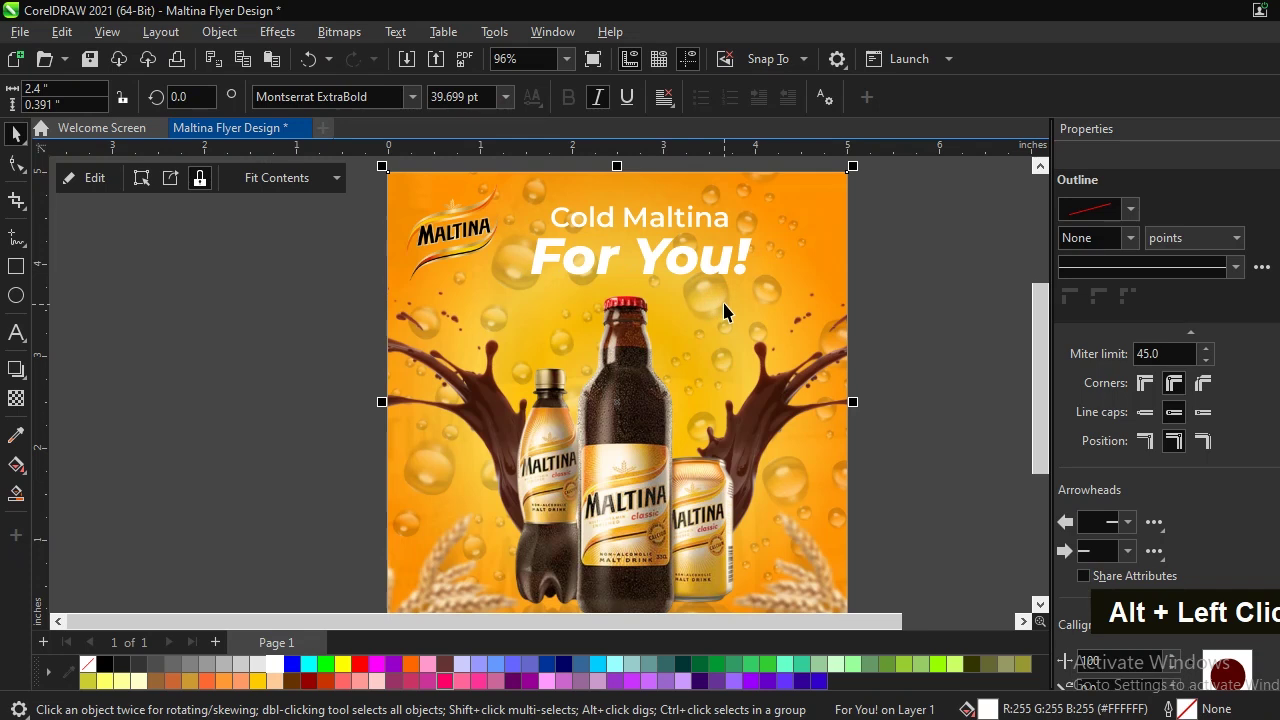
{"action": "scroll", "coordinate": [722, 294], "scroll_direction": "down", "scroll_amount": 1}
{"action": "left_click", "coordinate": [723, 304], "text": "alt"}
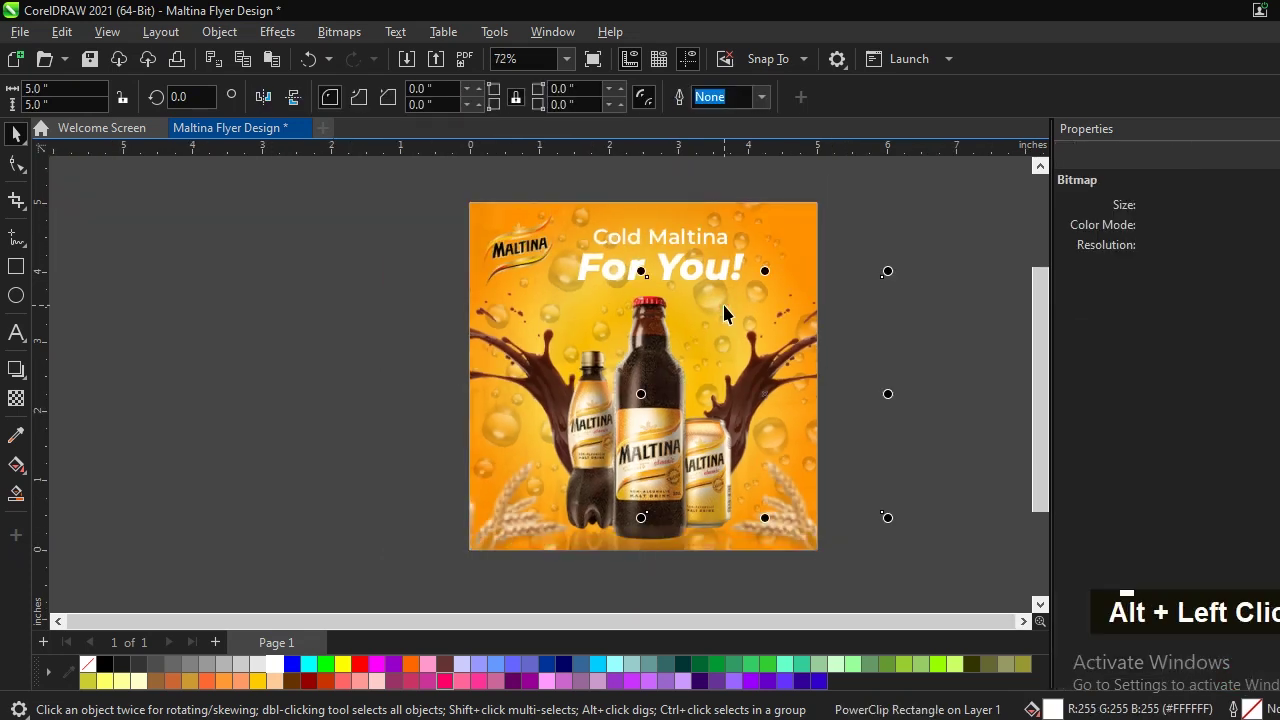
{"action": "left_click", "coordinate": [723, 306], "text": "alt"}
{"action": "left_click", "coordinate": [724, 312], "text": "alt"}
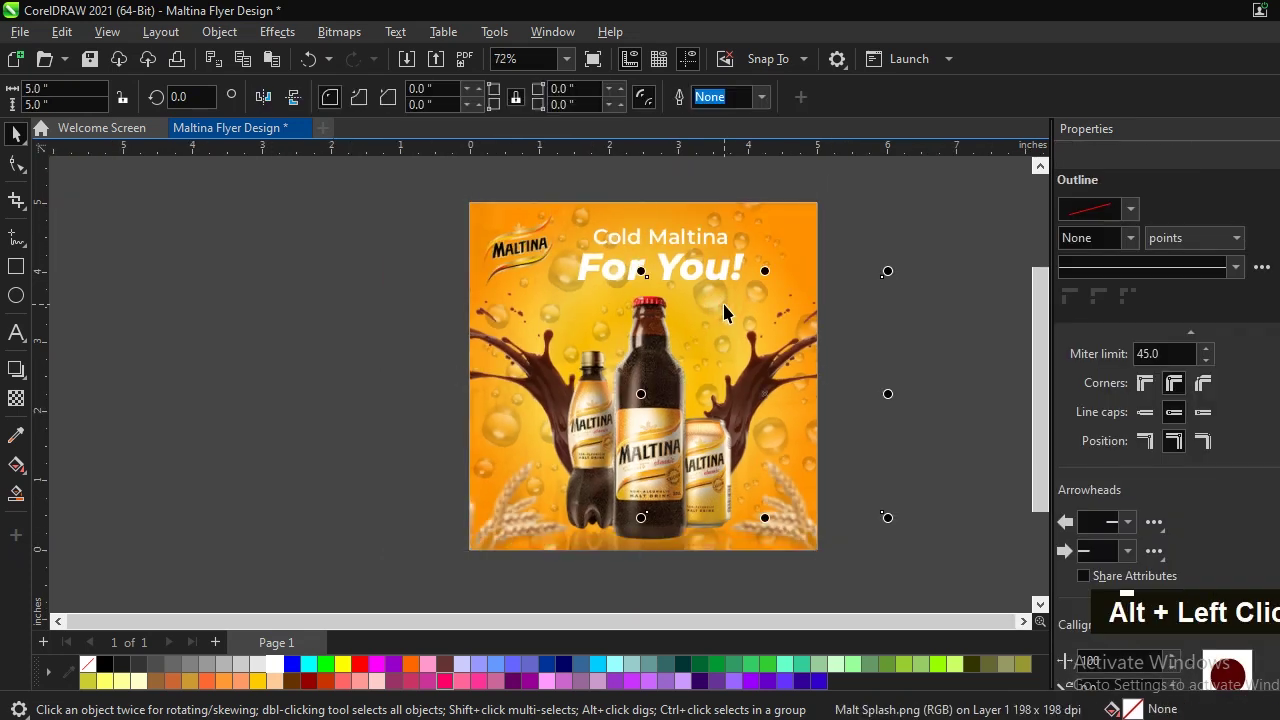
{"action": "left_click", "coordinate": [724, 312], "text": "alt"}
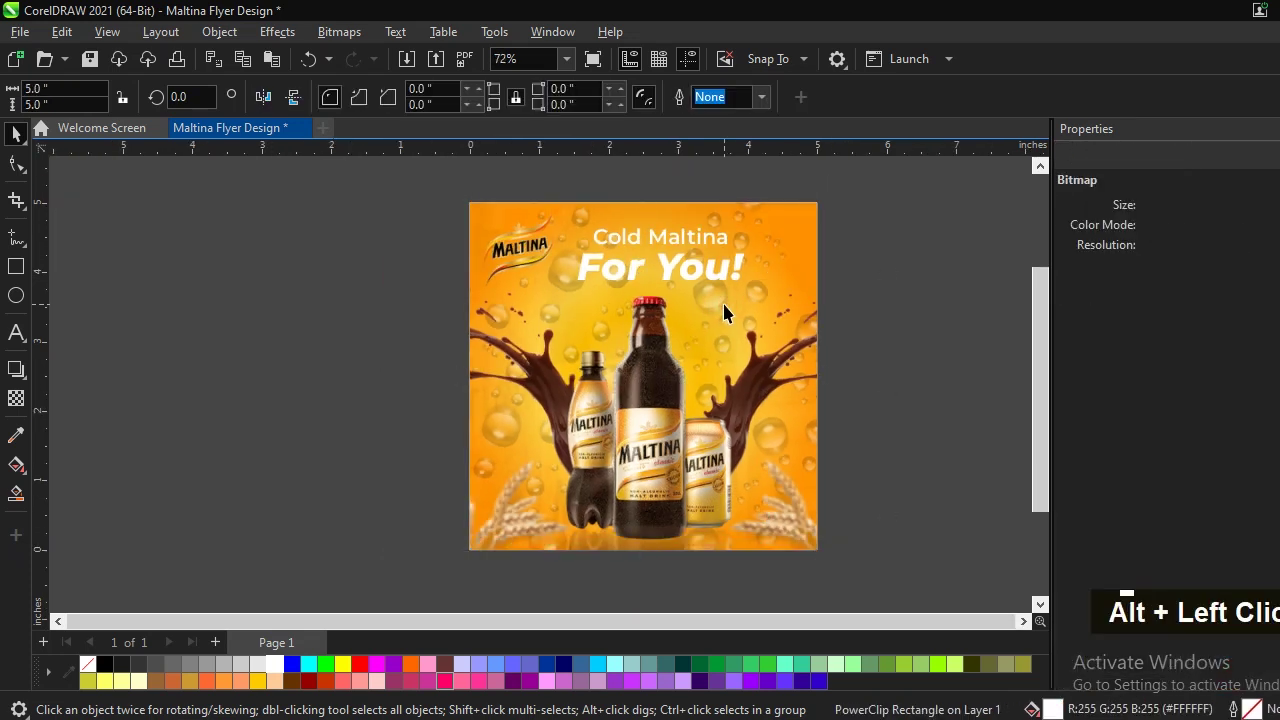
{"action": "double_click", "coordinate": [806, 223]}
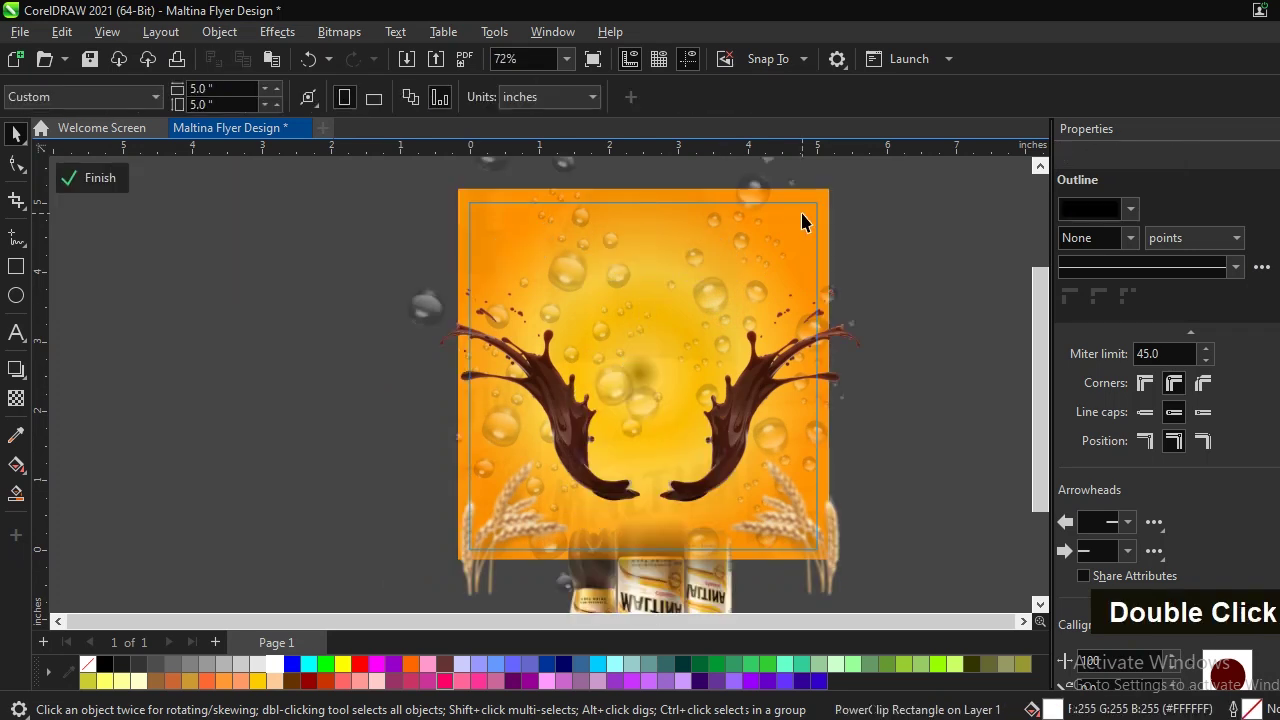
Step: Apply a uniform transparency of 70 to the bubbles image on the right half of the flyer
{"action": "left_click", "coordinate": [716, 296]}
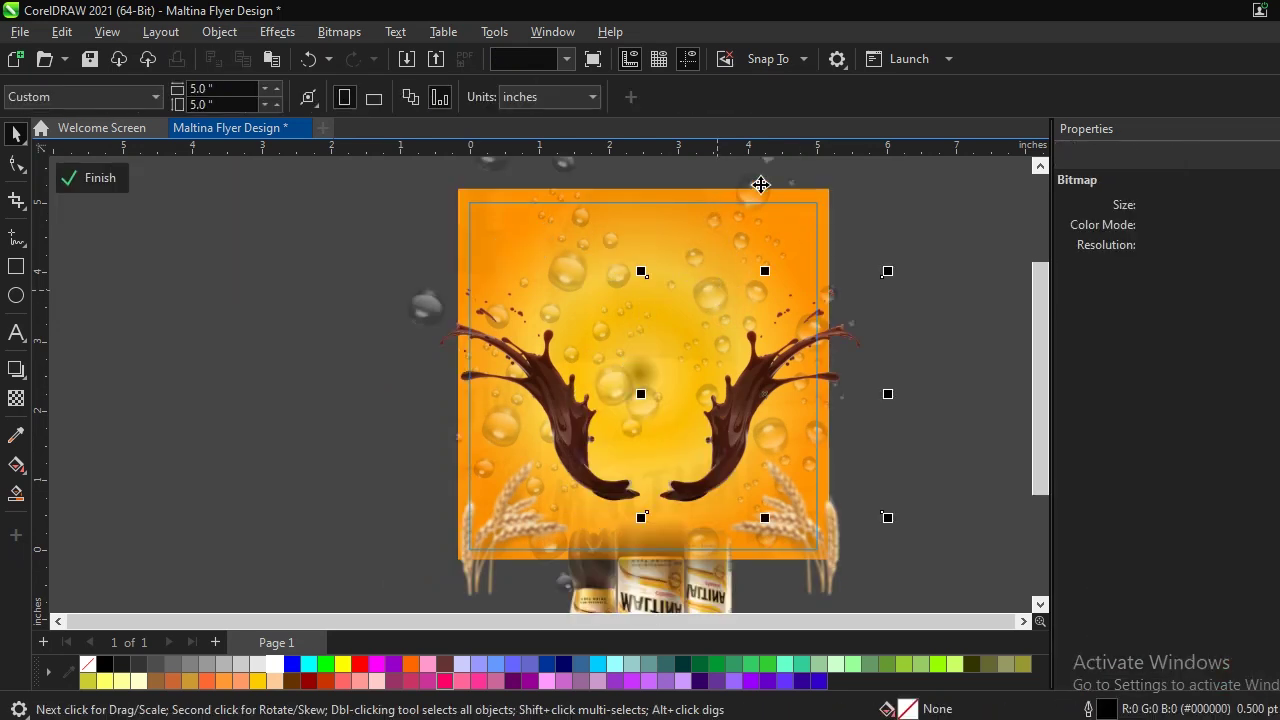
{"action": "scroll", "coordinate": [783, 308], "scroll_direction": "down", "scroll_amount": 1}
{"action": "scroll", "coordinate": [786, 251], "scroll_direction": "down", "scroll_amount": 2}
{"action": "left_click", "coordinate": [786, 240]}
{"action": "scroll", "coordinate": [786, 237], "scroll_direction": "up", "scroll_amount": 1}
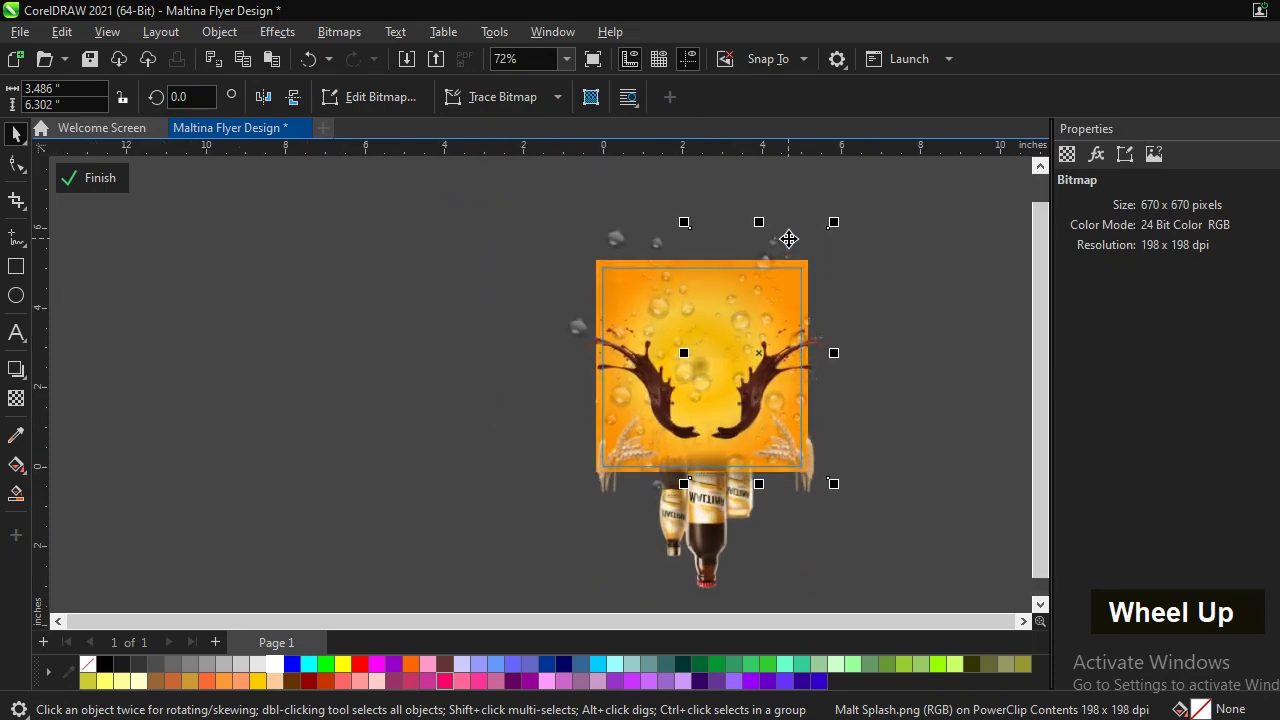
{"action": "left_click", "coordinate": [984, 156]}
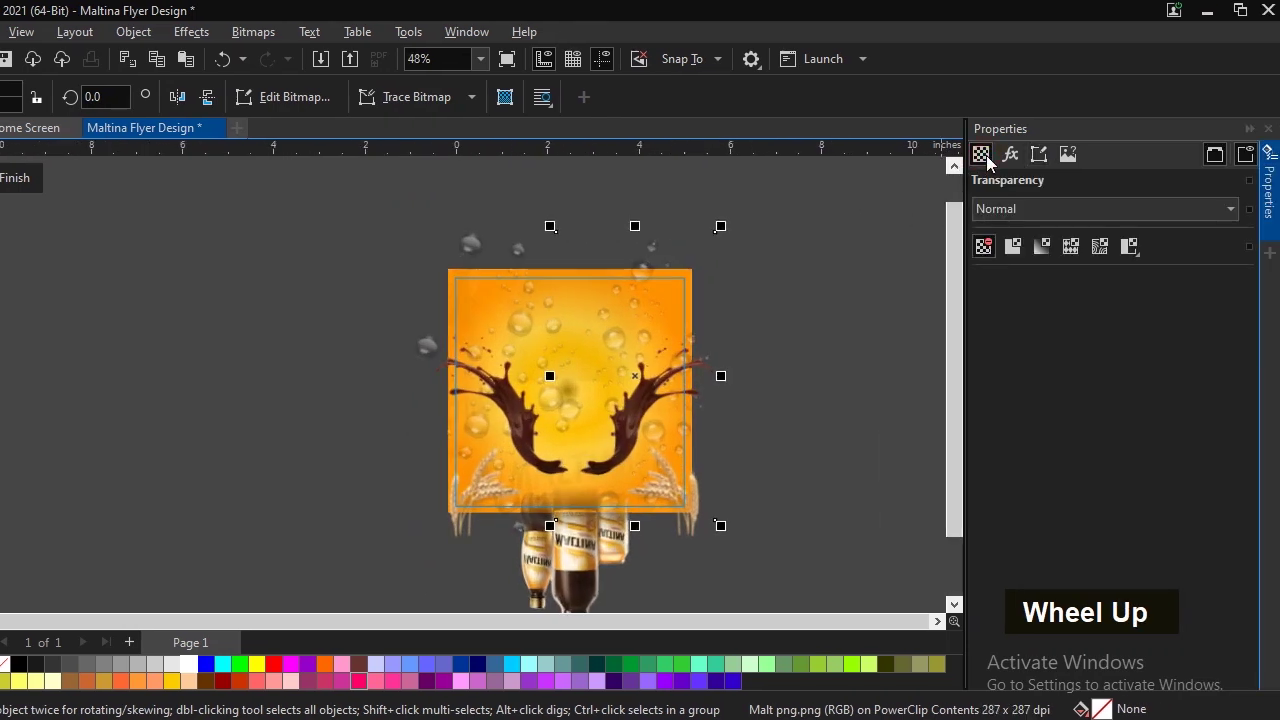
{"action": "left_click", "coordinate": [1014, 254]}
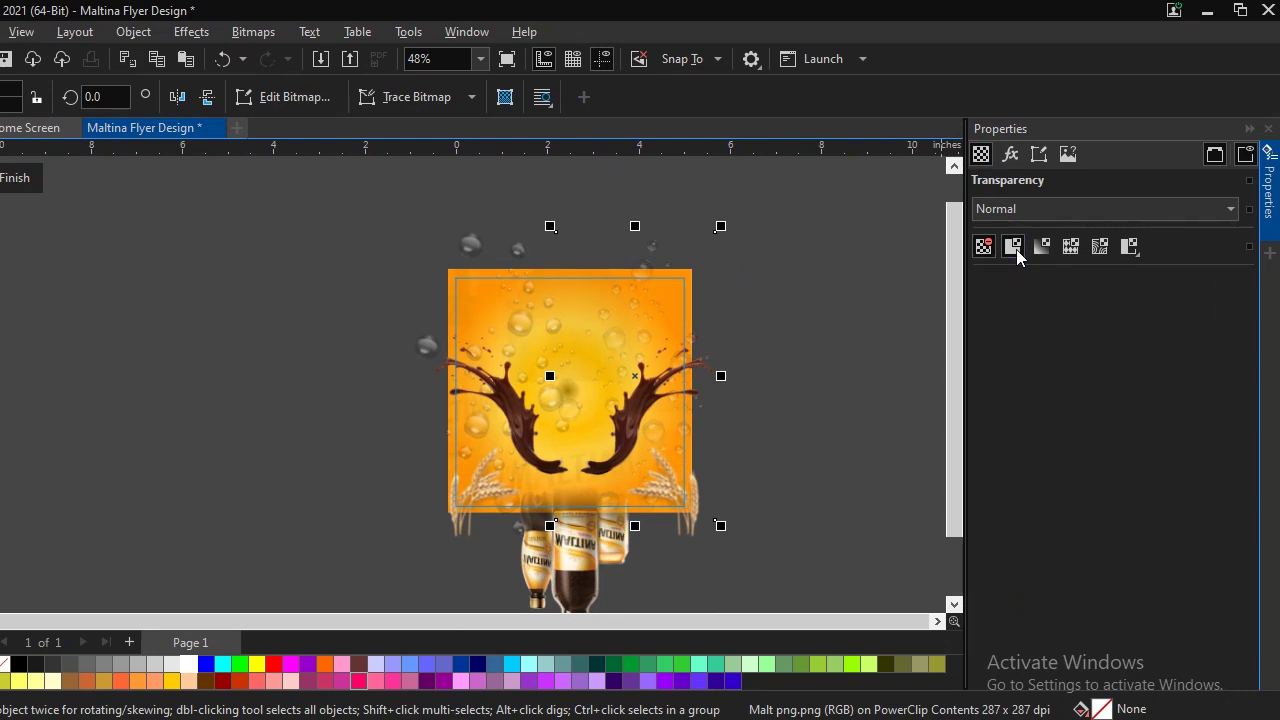
{"action": "left_click", "coordinate": [1042, 430]}
{"action": "left_click_drag", "start_coordinate": [1051, 448], "coordinate": [980, 428]}
{"action": "left_click", "coordinate": [1042, 428]}
{"action": "type", "text": "6"}
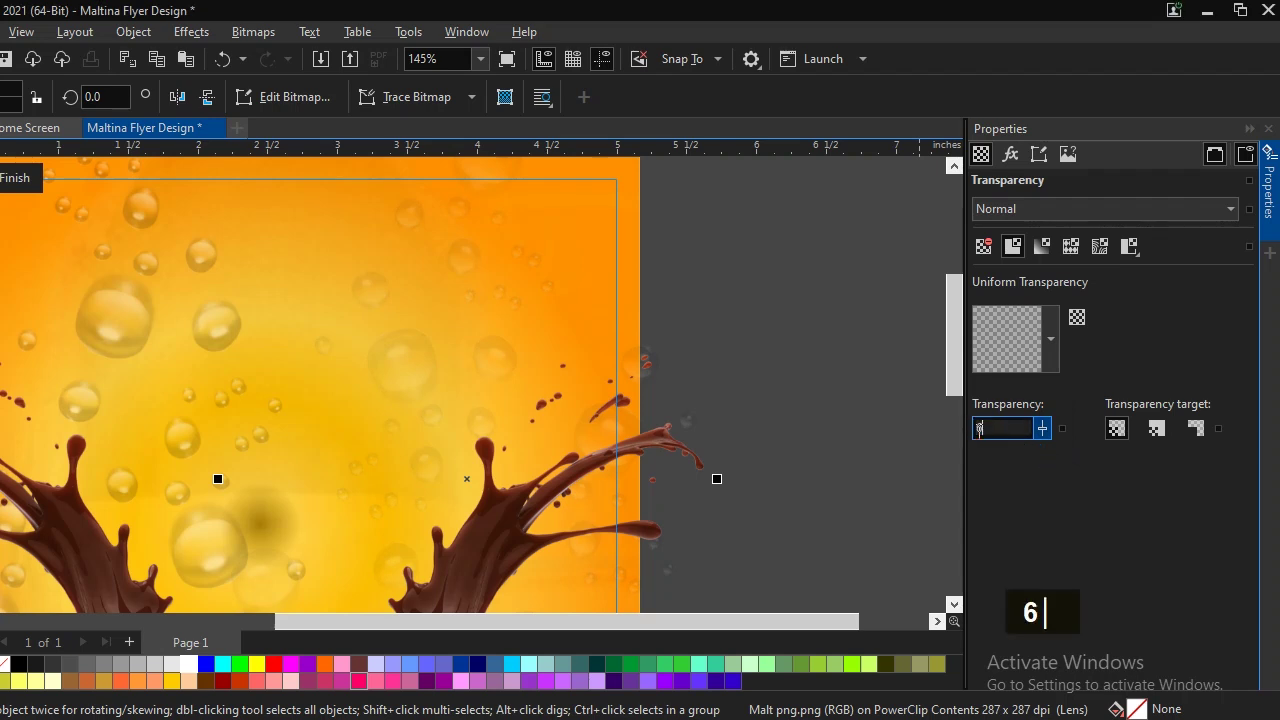
{"action": "type", "text": "0"}
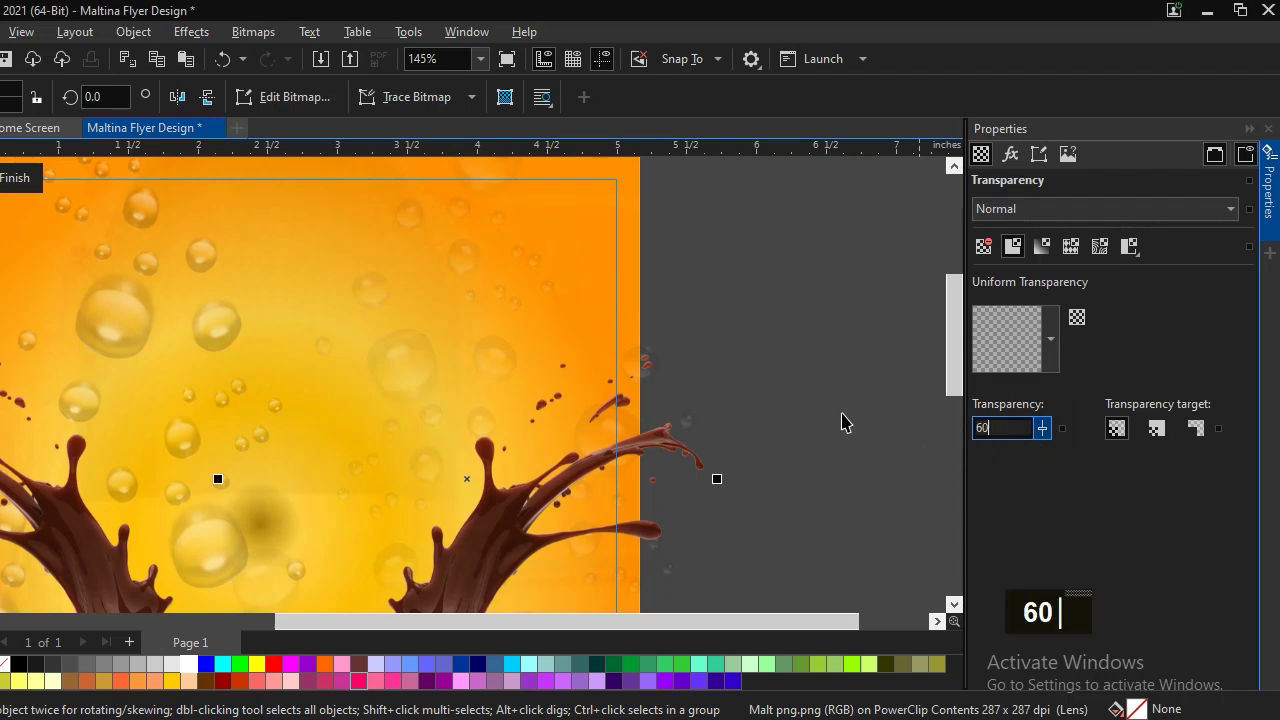
{"action": "left_click_drag", "start_coordinate": [996, 429], "coordinate": [965, 432]}
{"action": "type", "text": "70"}
{"action": "key", "text": "Return"}
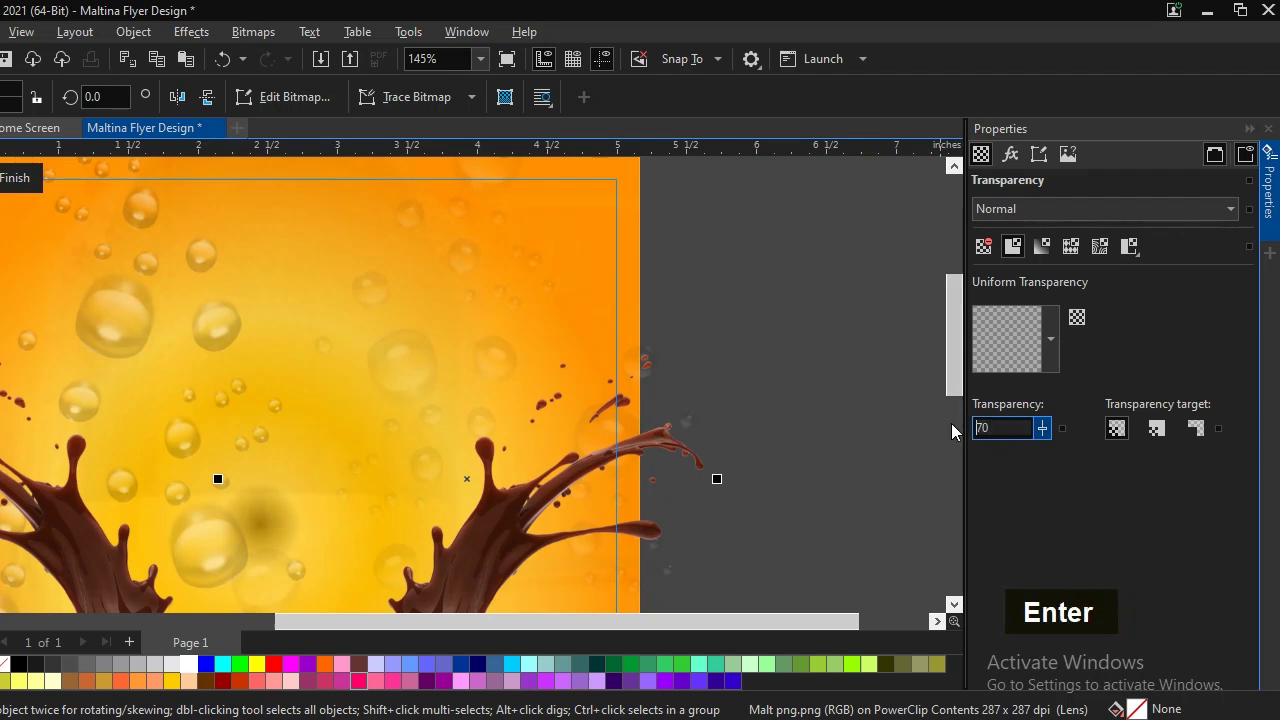
Step: Apply a uniform transparency of 40 to the bubbles image on the left half of the background PowerClip and finish editing its contents
{"action": "left_click", "coordinate": [878, 400], "text": "ctrl"}
{"action": "double_click", "coordinate": [656, 350]}
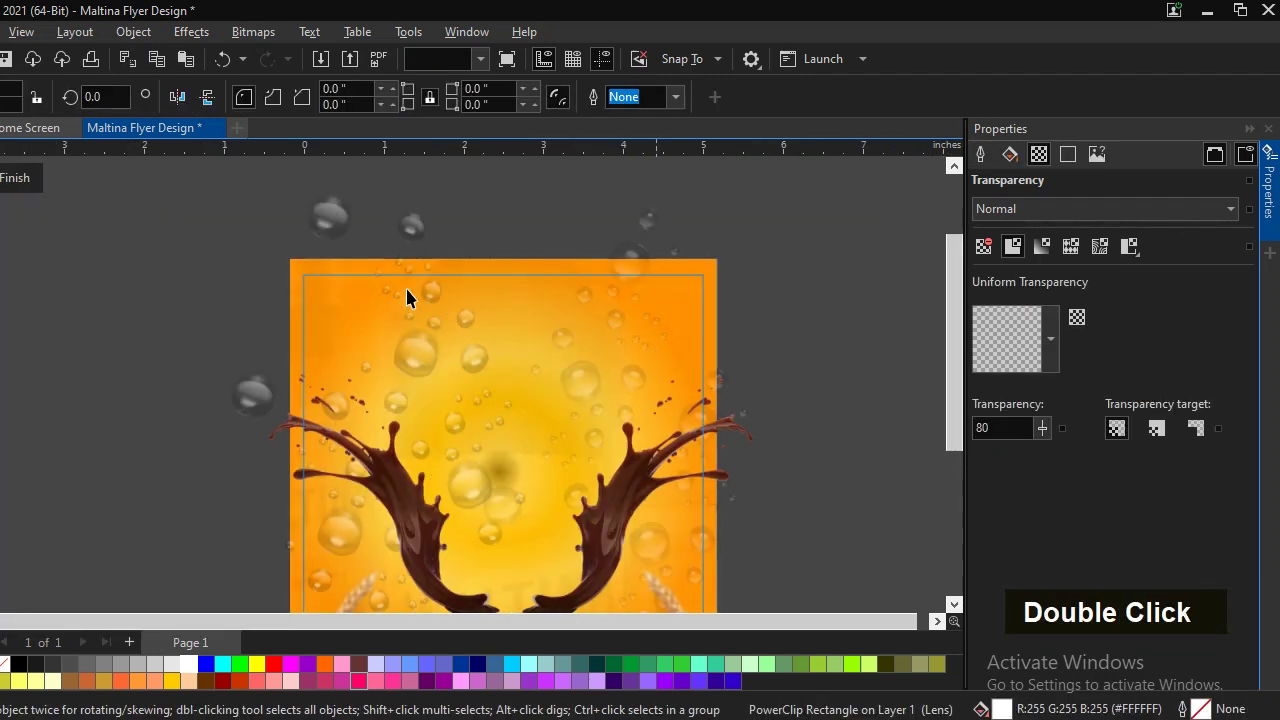
{"action": "left_click", "coordinate": [337, 235]}
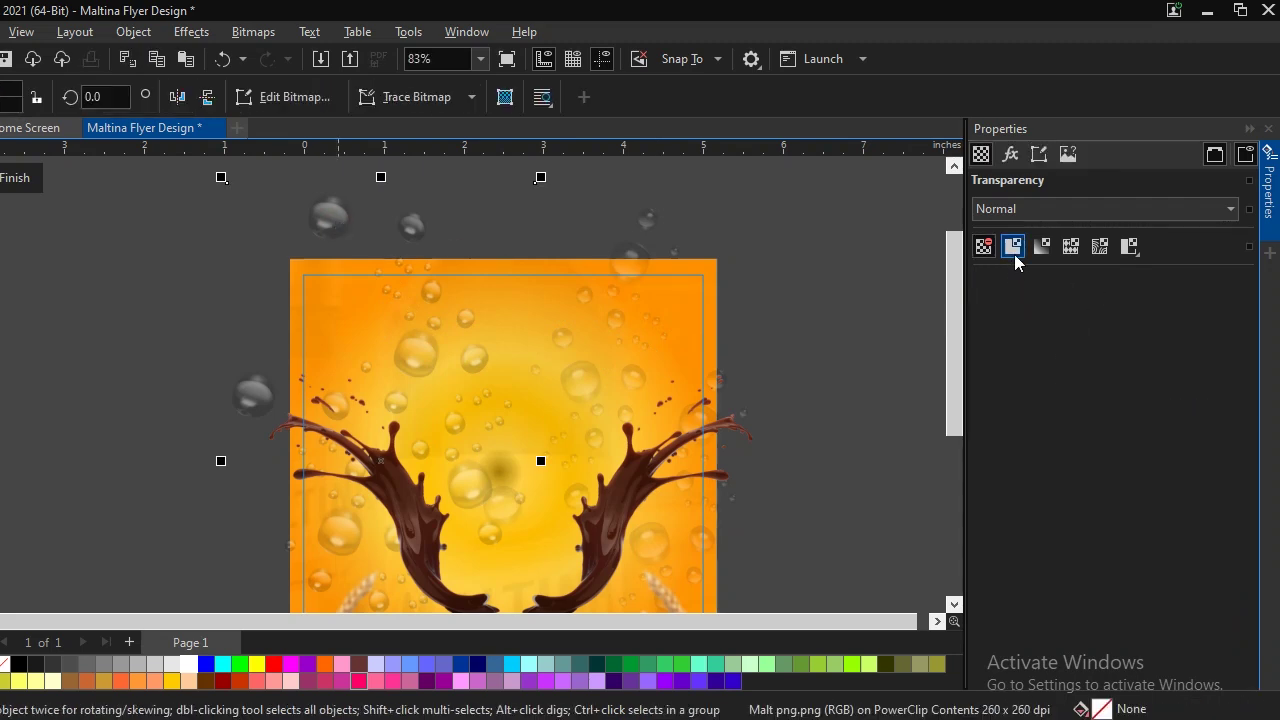
{"action": "left_click", "coordinate": [1014, 249]}
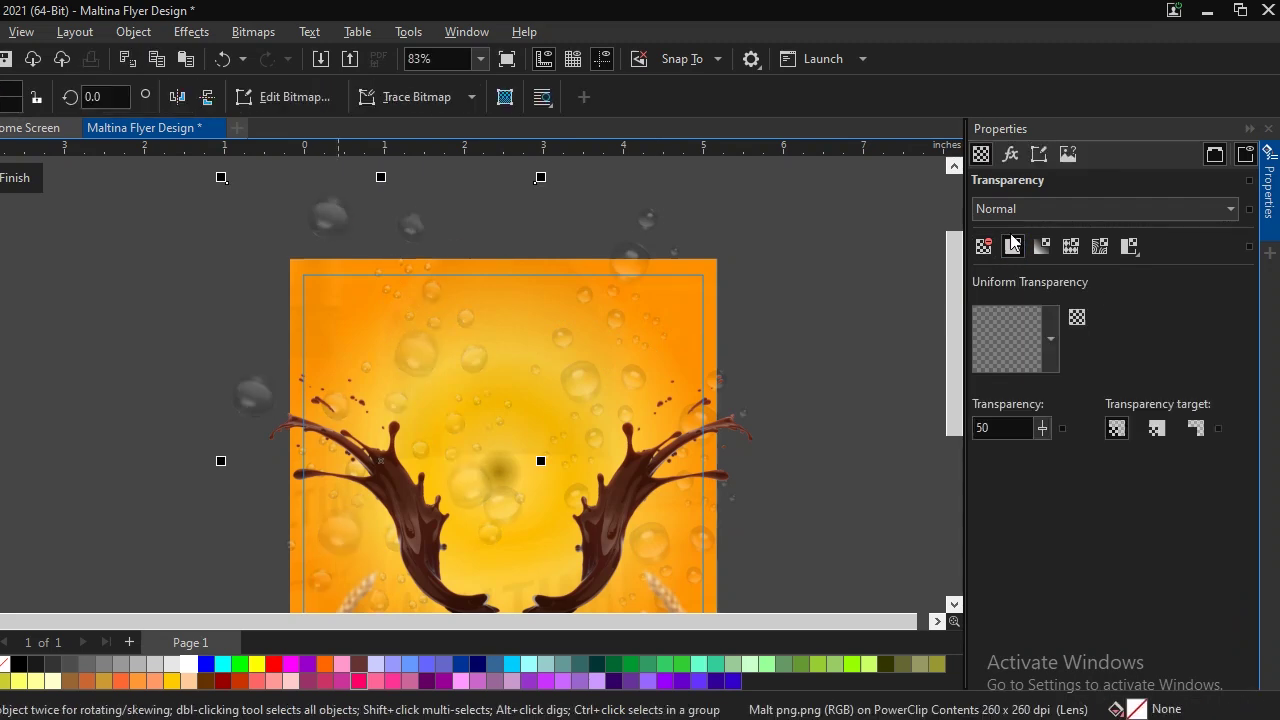
{"action": "double_click", "coordinate": [1005, 429]}
{"action": "type", "text": "40"}
{"action": "key", "text": "Return"}
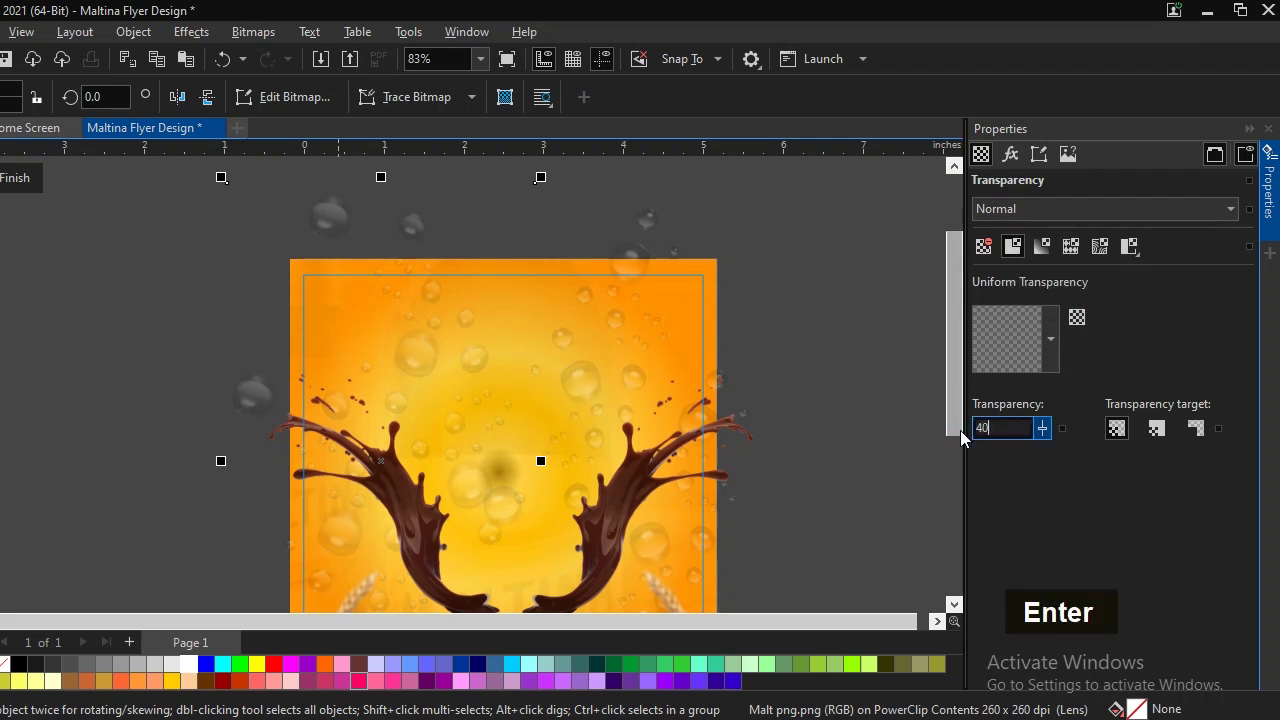
{"action": "left_click", "coordinate": [872, 340], "text": "ctrl"}
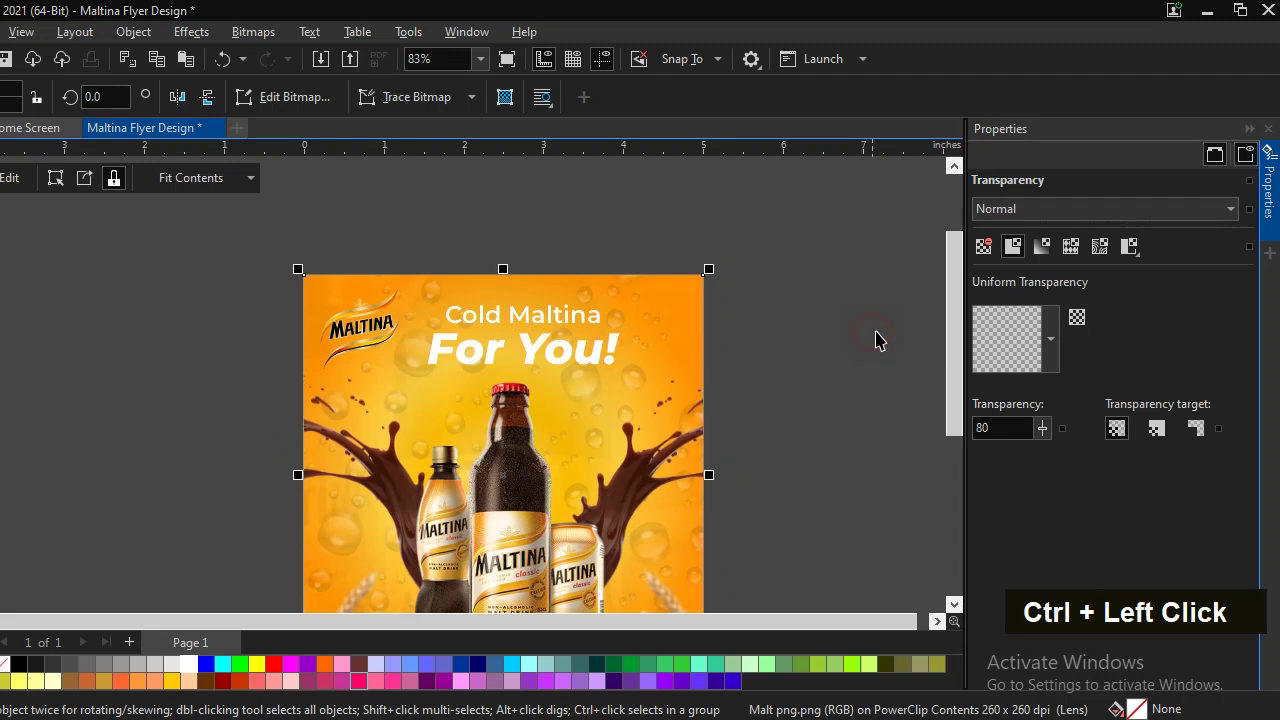
{"action": "key", "text": "F4"}
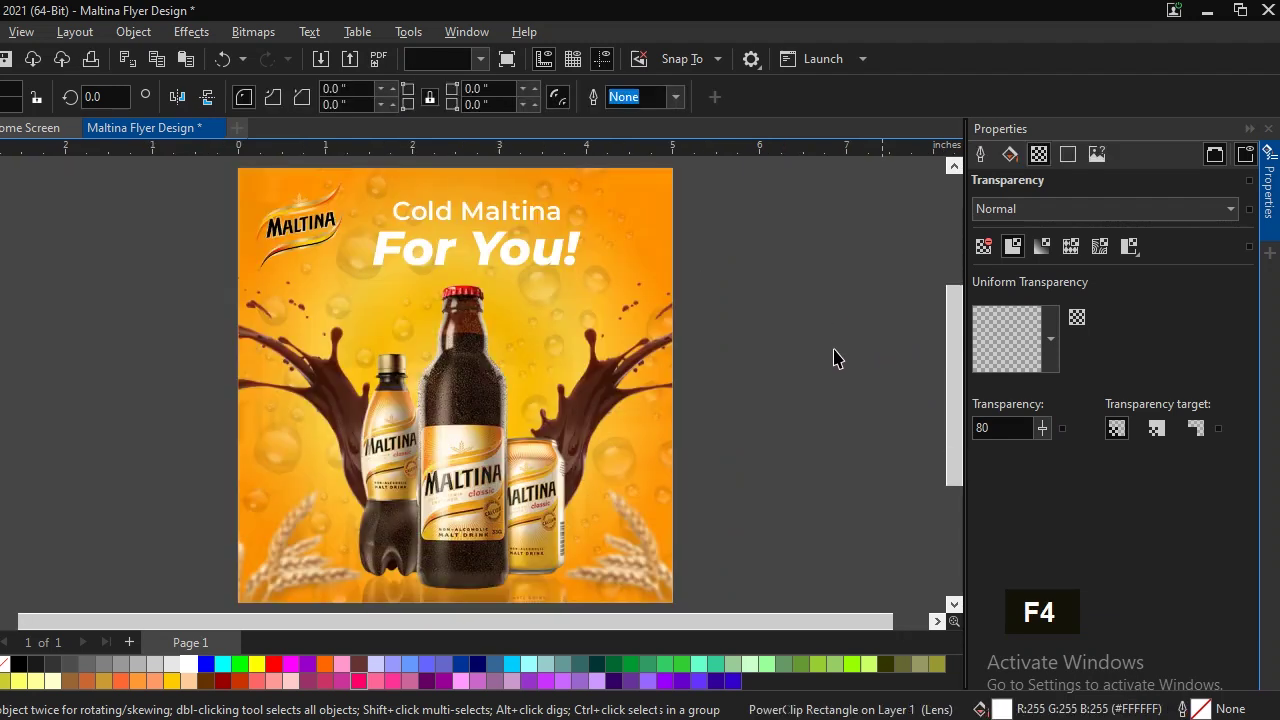
Step: Align the centres of "Cold Maltina" and "For You!" along a common vertical axis
{"action": "left_click", "coordinate": [776, 443]}
{"action": "scroll", "coordinate": [774, 443], "scroll_direction": "down", "scroll_amount": 1}
{"action": "left_click_drag", "start_coordinate": [405, 212], "coordinate": [669, 336]}
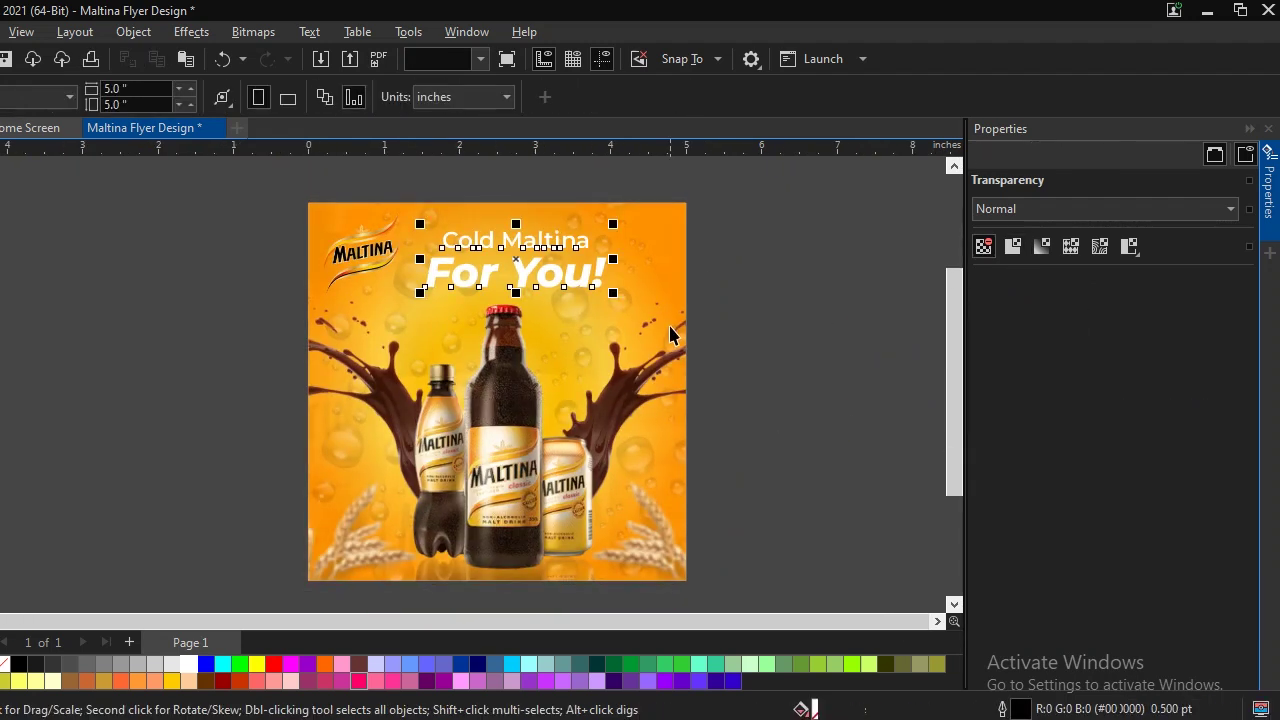
{"action": "key", "text": "c"}
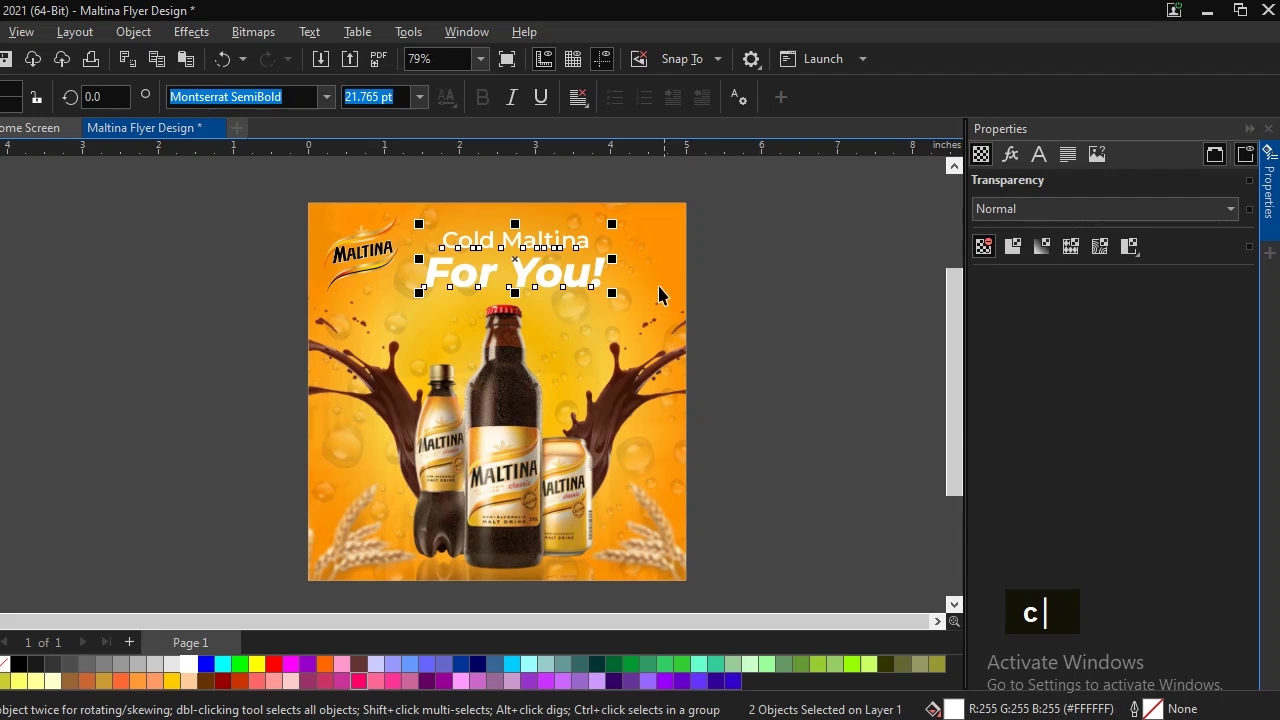
Step: Move "Cold Maltina" down slightly so it sits closer to "For You!"
{"action": "scroll", "coordinate": [550, 248], "scroll_direction": "up", "scroll_amount": 1}
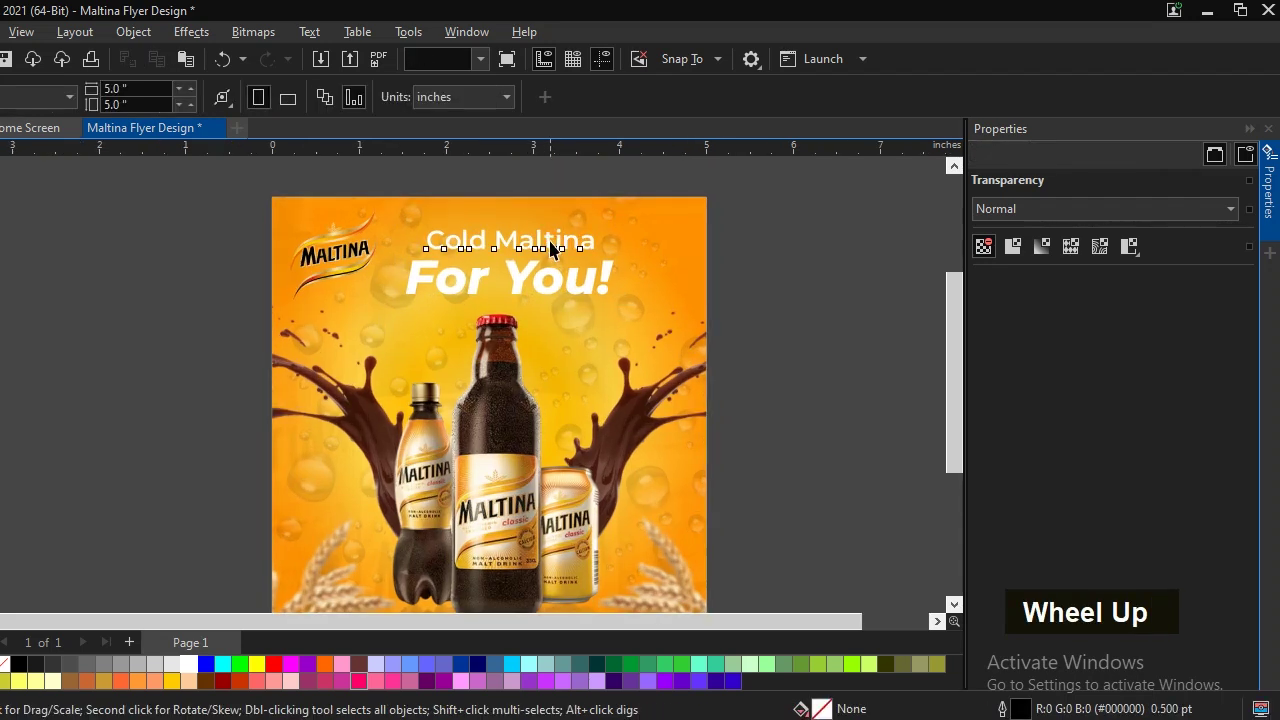
{"action": "scroll", "coordinate": [550, 248], "scroll_direction": "up", "scroll_amount": 3}
{"action": "left_click_drag", "start_coordinate": [545, 245], "coordinate": [547, 253]}
{"action": "scroll", "coordinate": [547, 253], "scroll_direction": "down", "scroll_amount": 4}
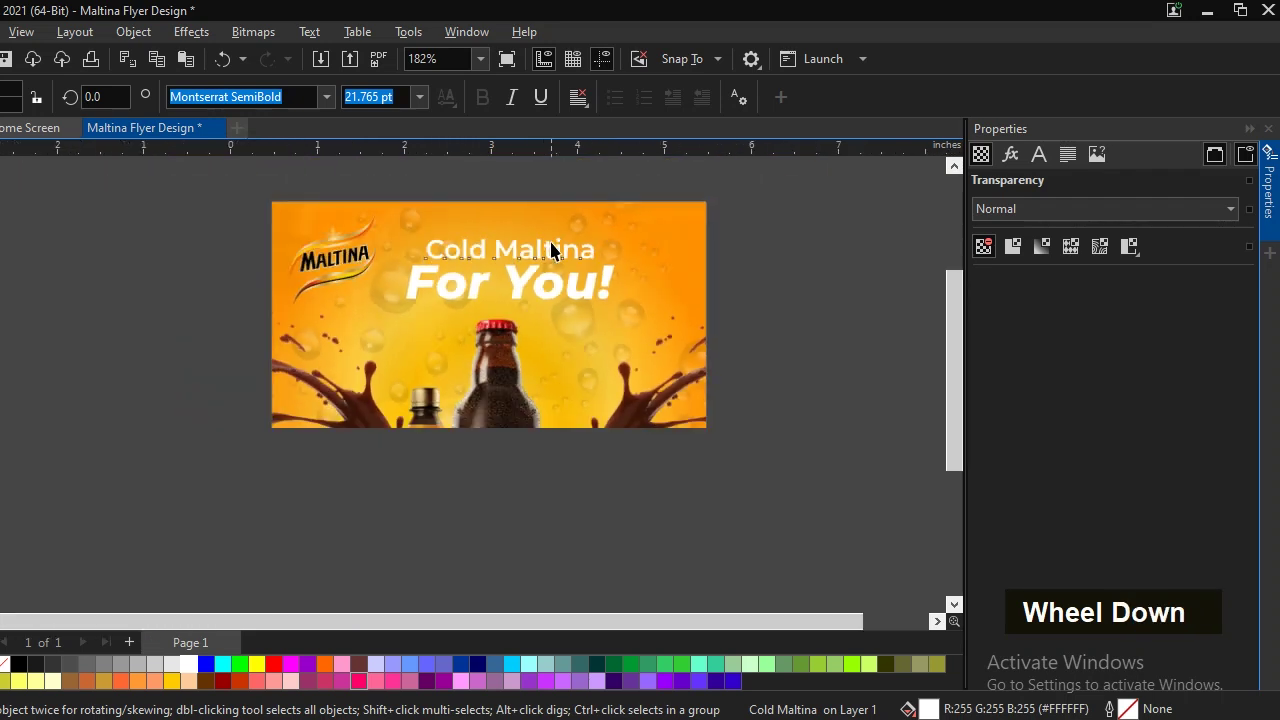
Step: Centre the two headline lines on each other again and group them
{"action": "left_click_drag", "start_coordinate": [402, 190], "coordinate": [645, 335]}
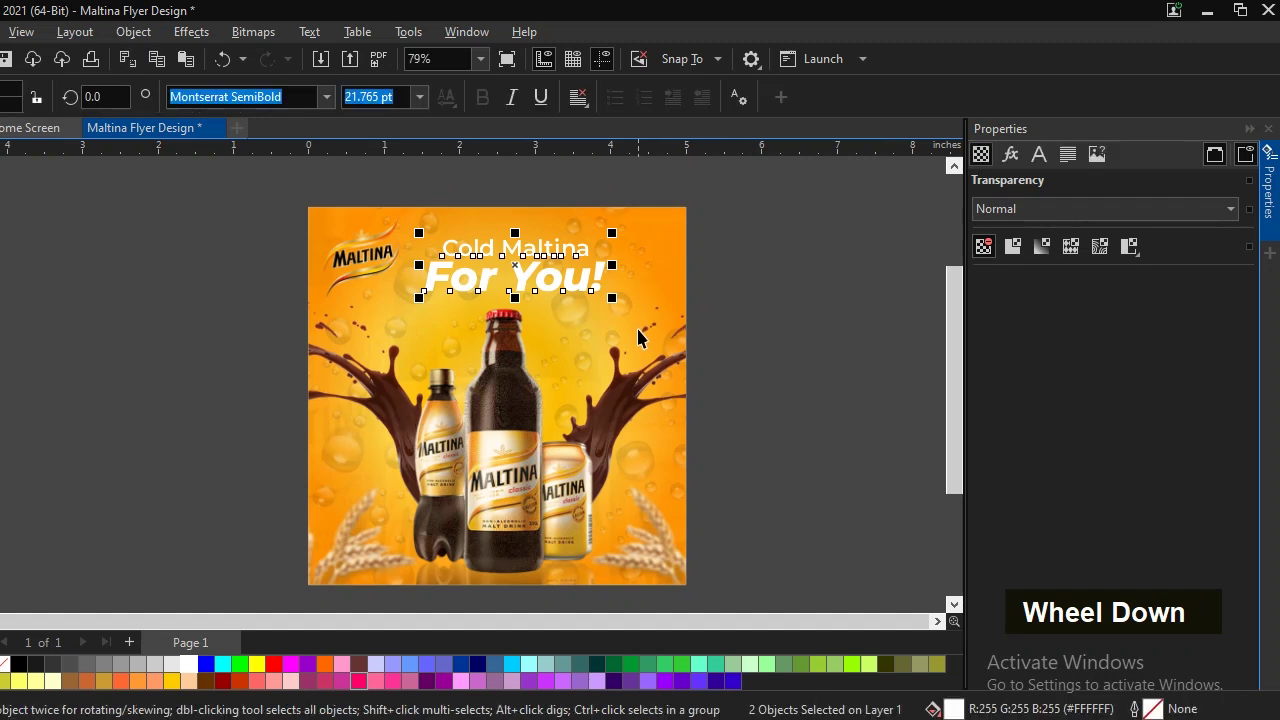
{"action": "key", "text": "c"}
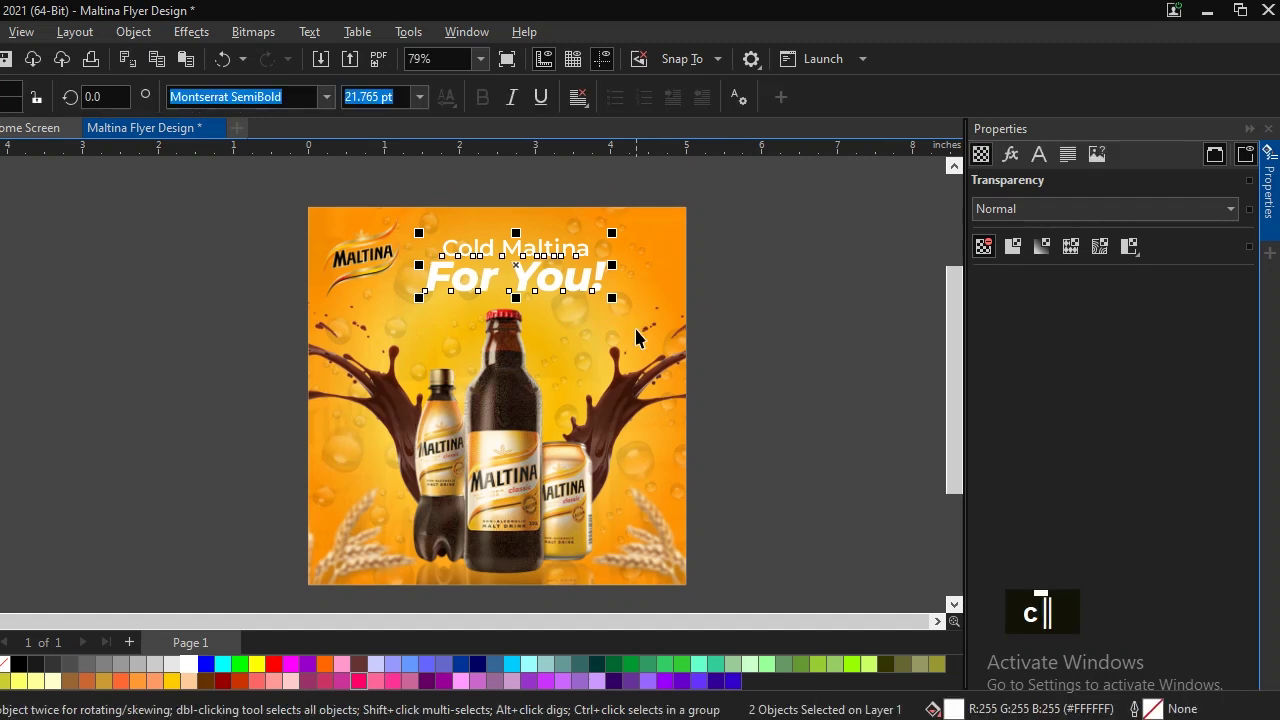
{"action": "key", "text": "ctrl+g"}
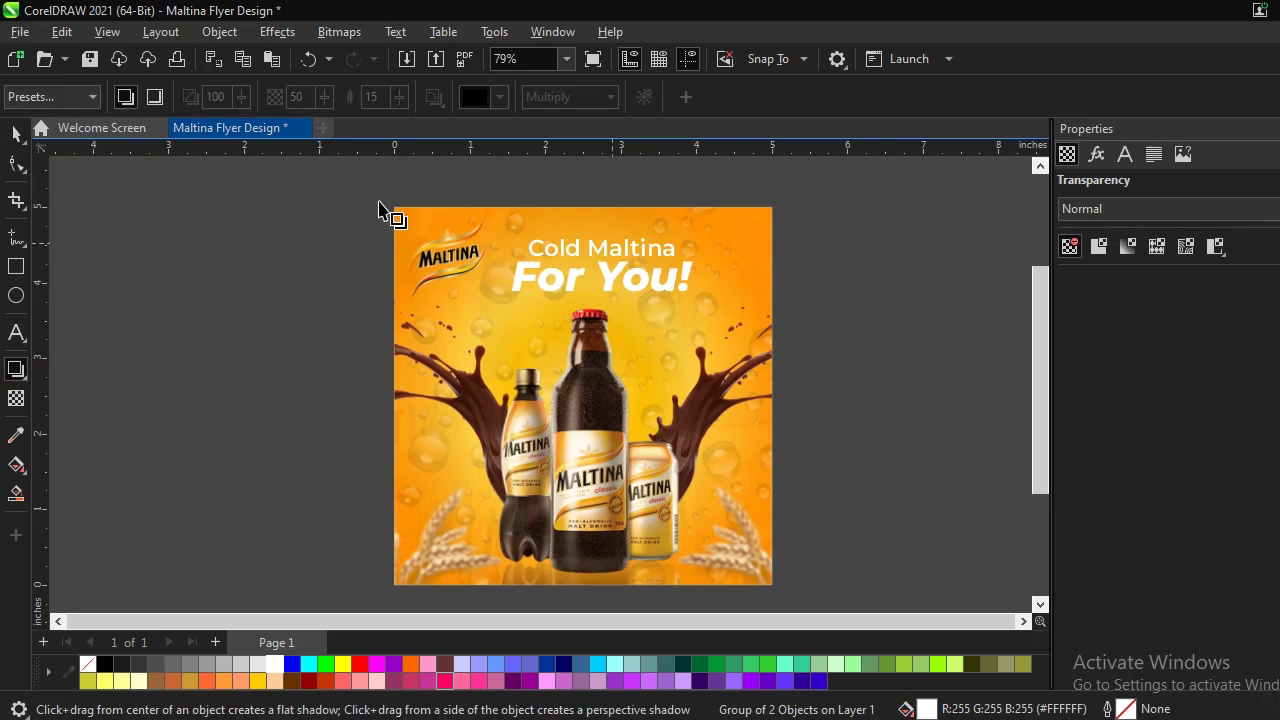
Step: Apply the Flat Bottom Right drop shadow preset to the headline group and pull the shadow in close behind the text
{"action": "left_click", "coordinate": [32, 97]}
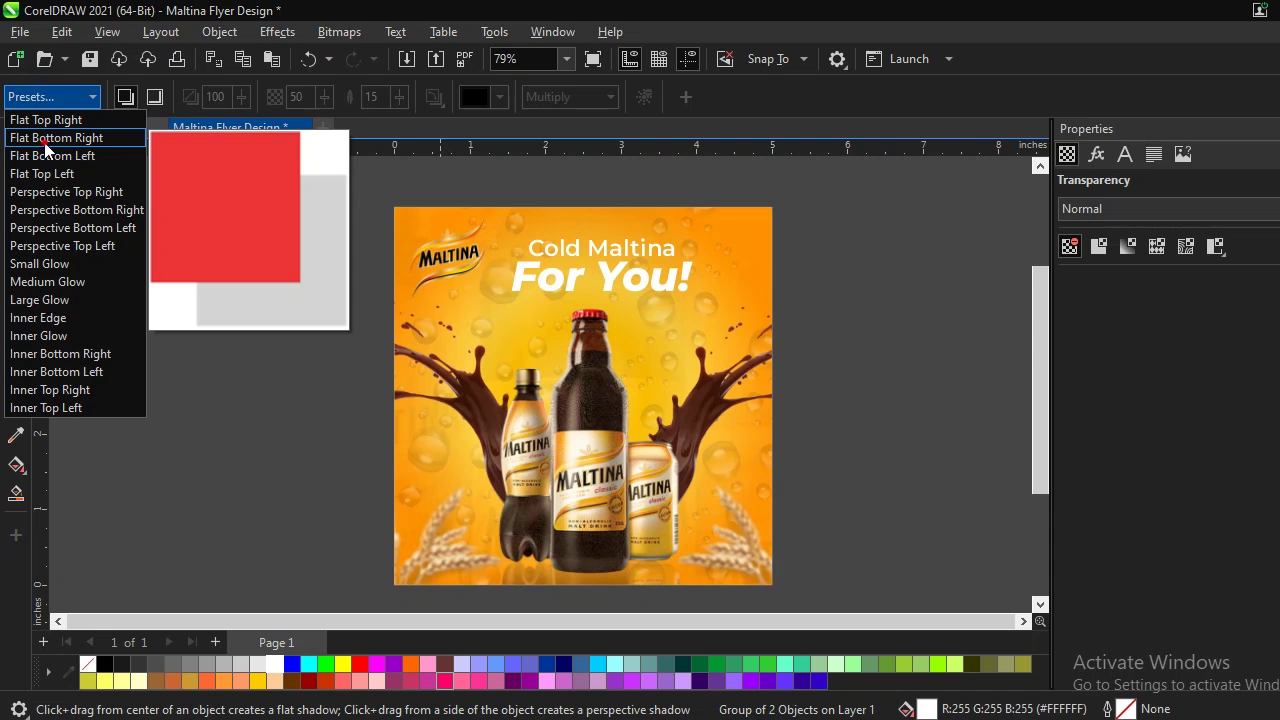
{"action": "left_click", "coordinate": [44, 139]}
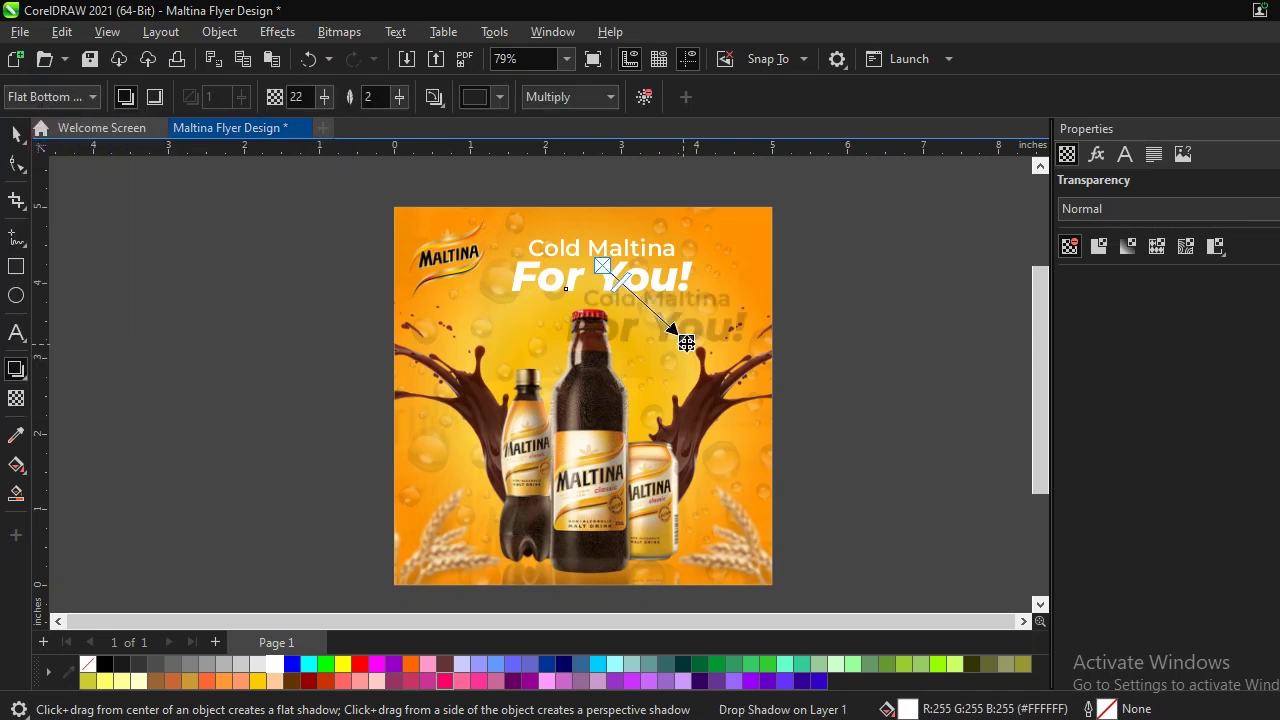
{"action": "left_click_drag", "start_coordinate": [684, 340], "coordinate": [663, 307]}
{"action": "scroll", "coordinate": [650, 305], "scroll_direction": "up", "scroll_amount": 2}
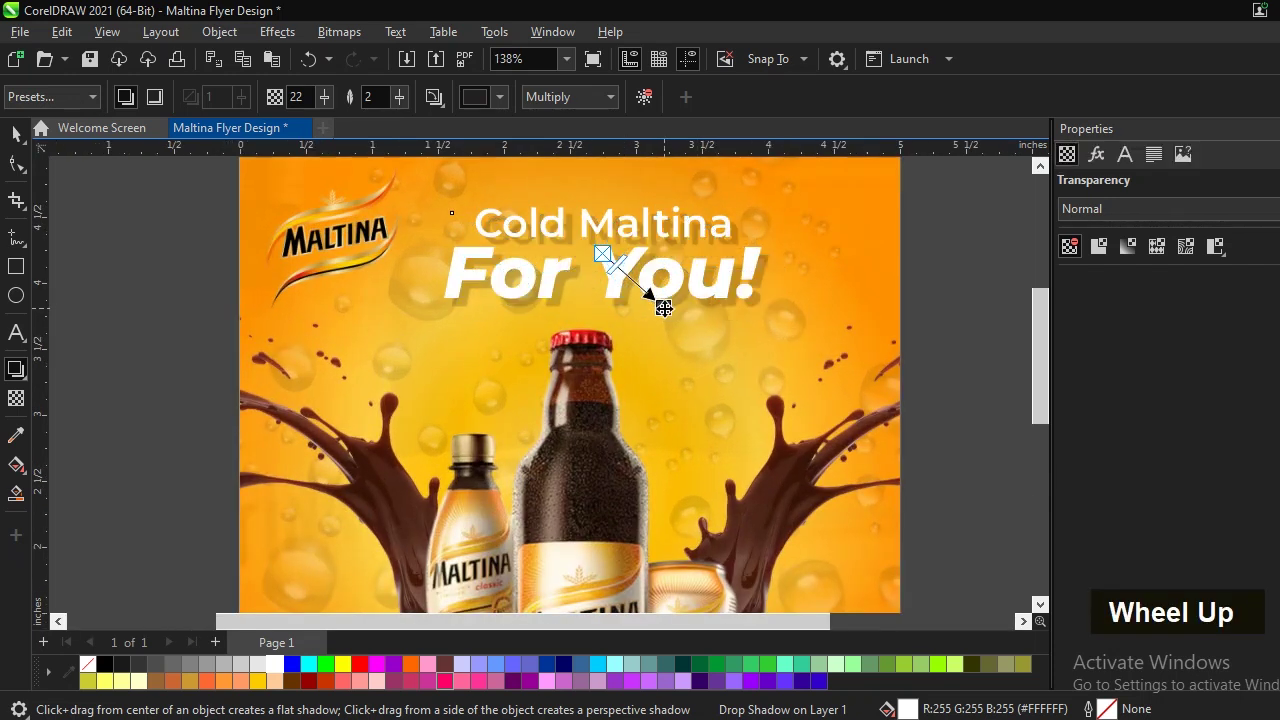
{"action": "left_click_drag", "start_coordinate": [663, 307], "coordinate": [764, 253]}
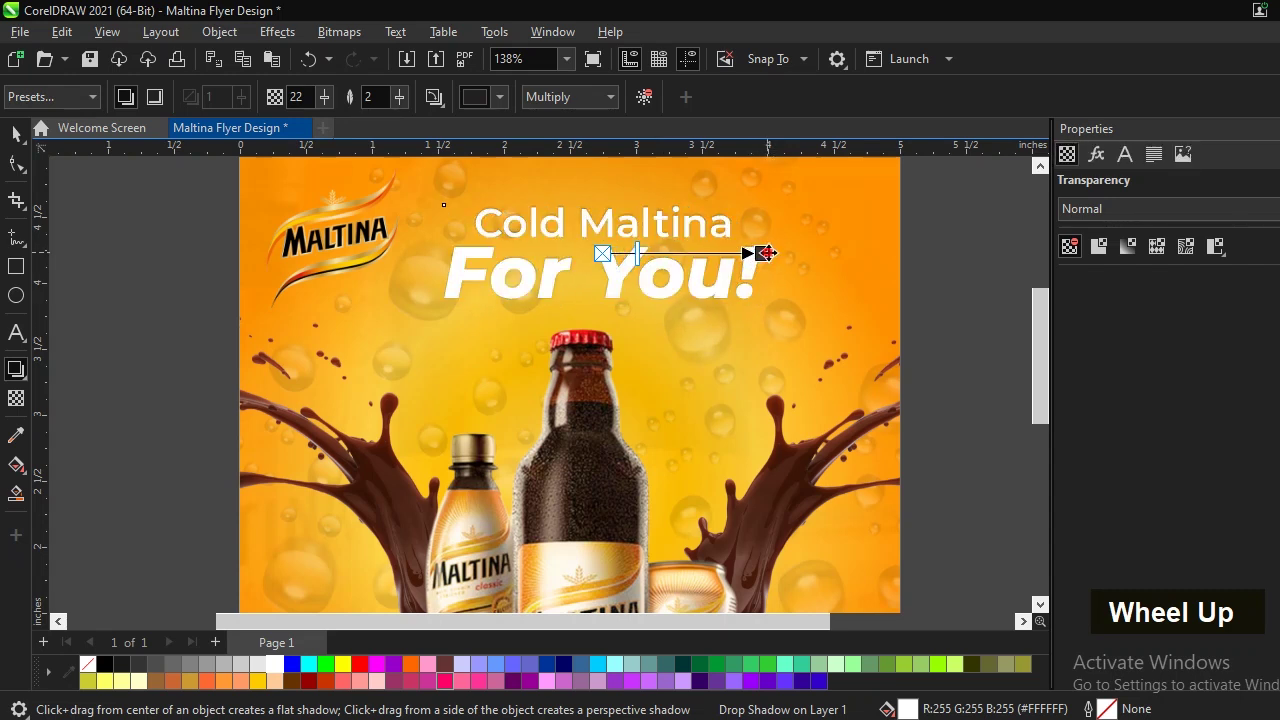
{"action": "left_click_drag", "start_coordinate": [764, 253], "coordinate": [764, 253]}
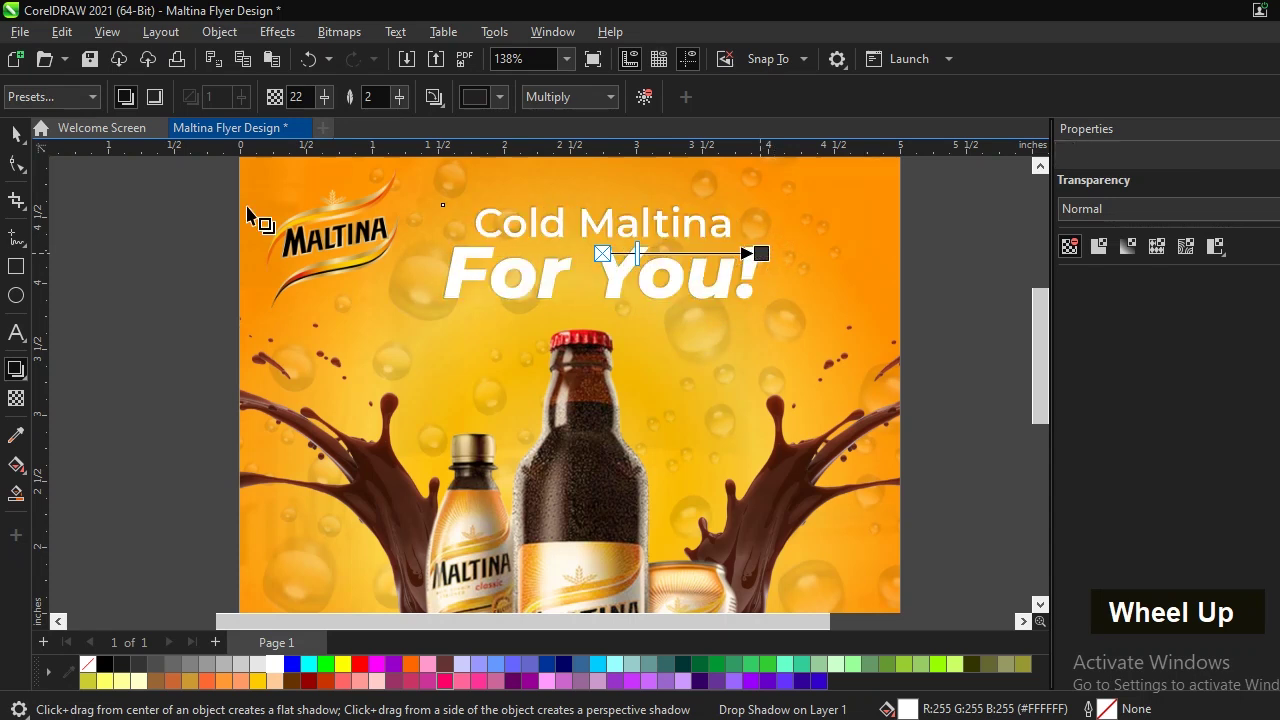
Step: Centre the headline group and its shadow horizontally on the flyer background
{"action": "left_click", "coordinate": [15, 131]}
{"action": "scroll", "coordinate": [580, 268], "scroll_direction": "down", "scroll_amount": 2}
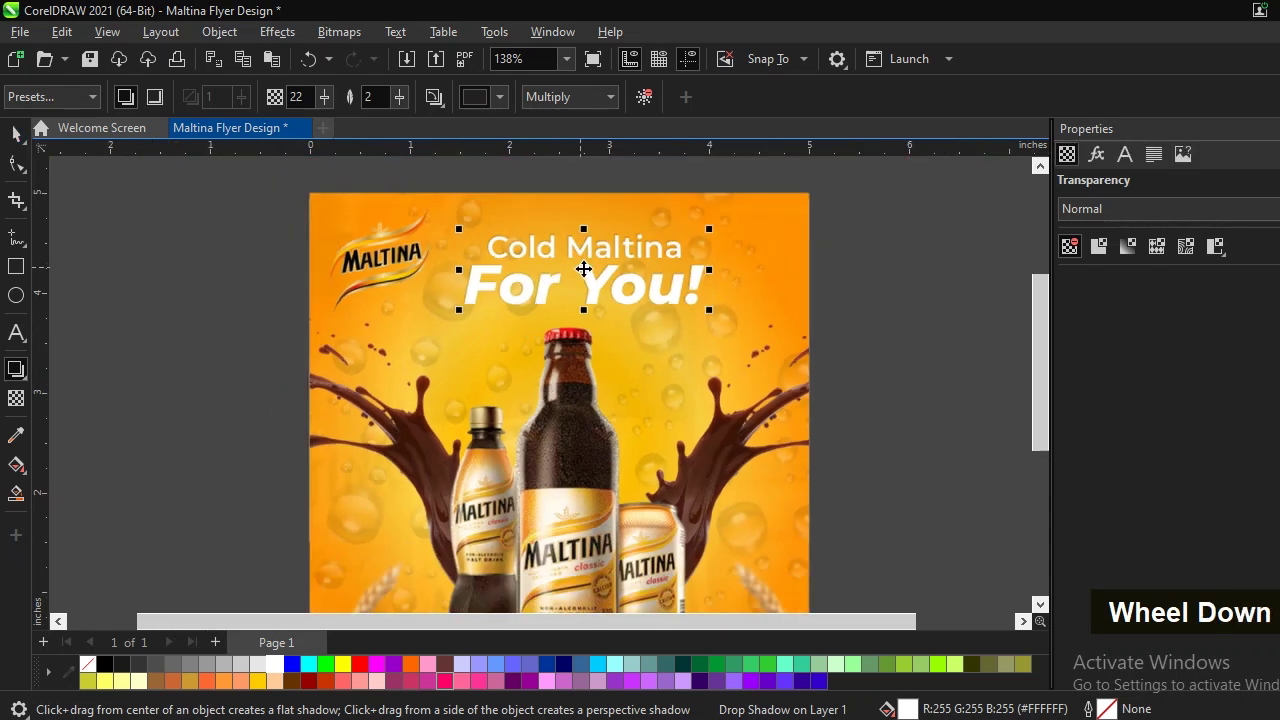
{"action": "left_click_drag", "start_coordinate": [595, 281], "coordinate": [588, 283]}
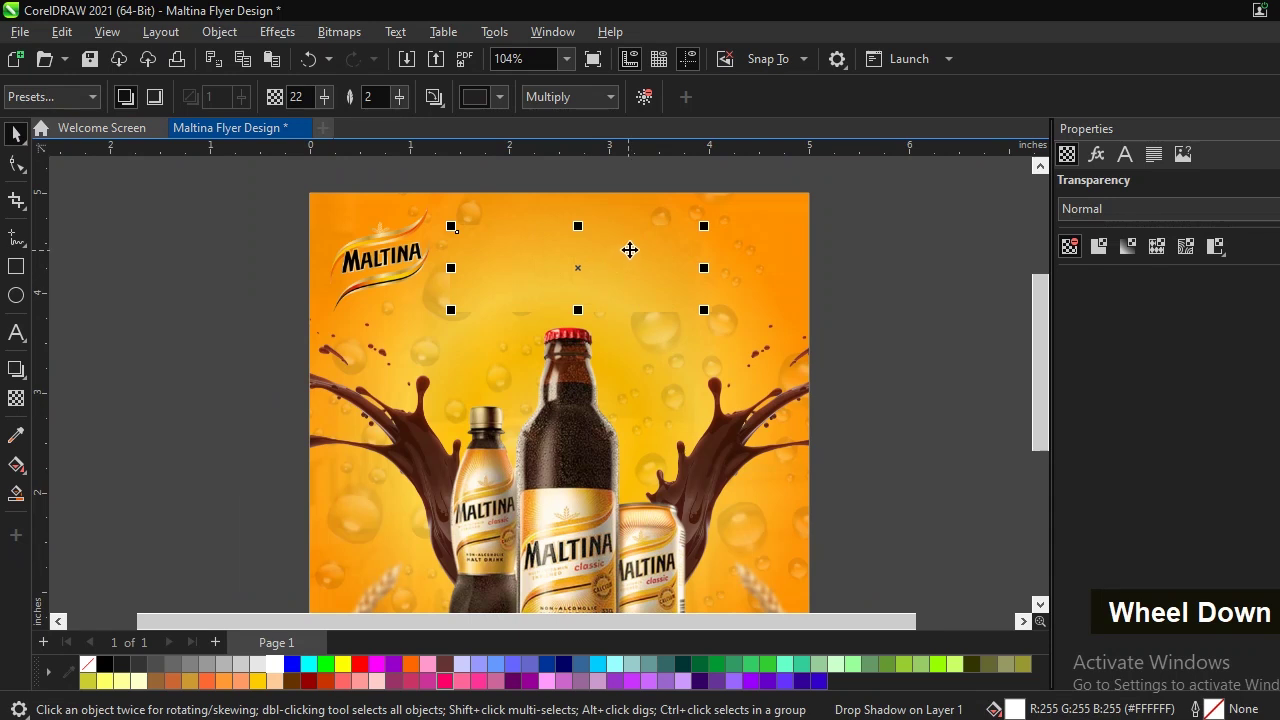
{"action": "key", "text": "shift"}
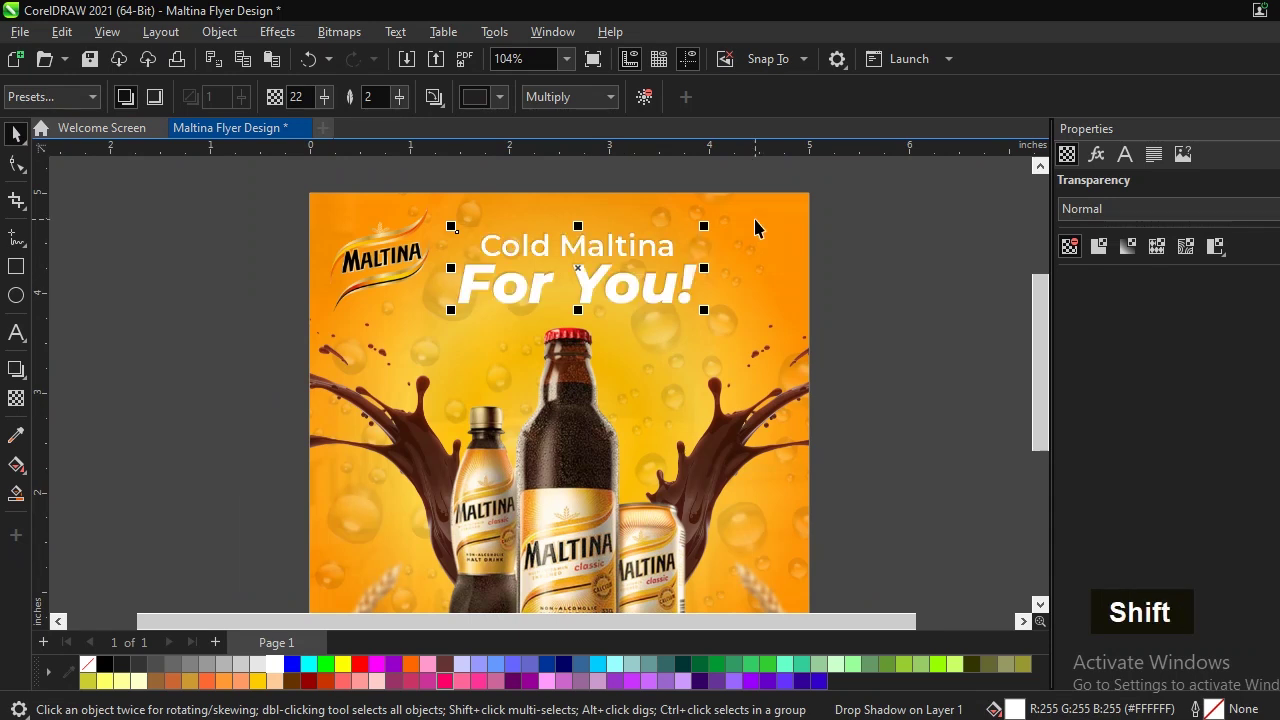
{"action": "key", "text": "shift"}
{"action": "left_click", "coordinate": [755, 222], "text": "shift"}
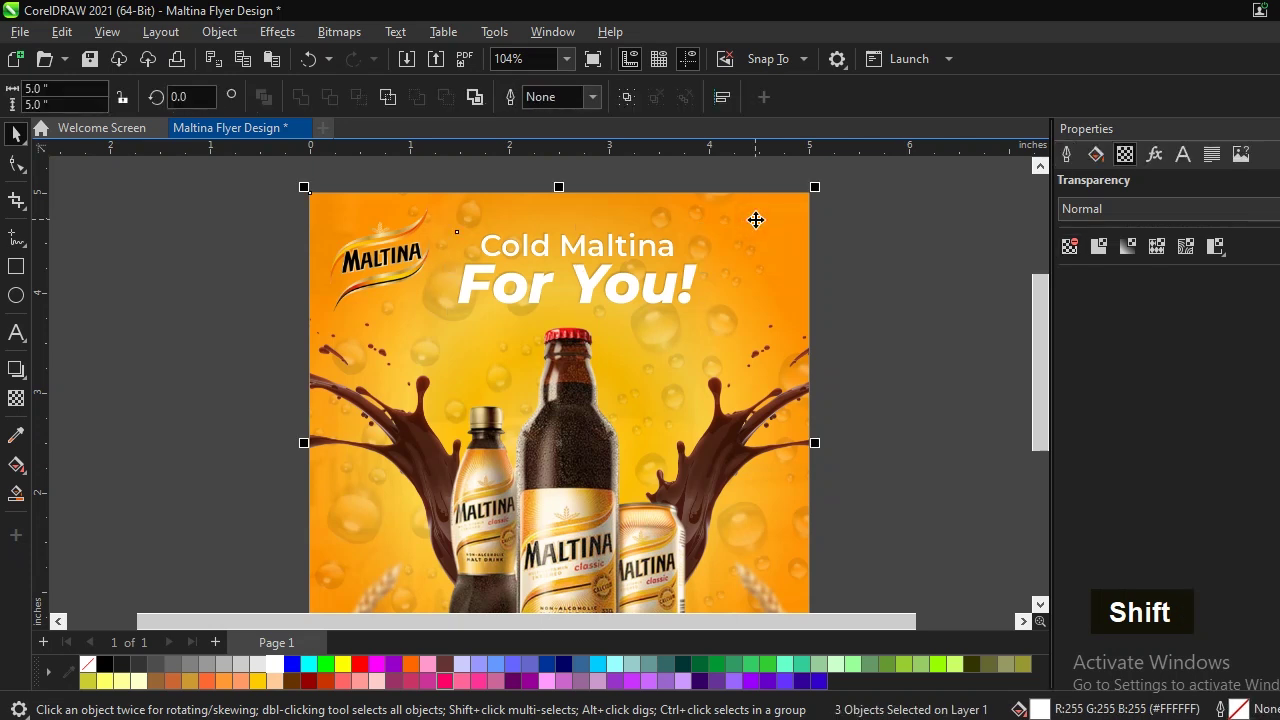
{"action": "key", "text": "c"}
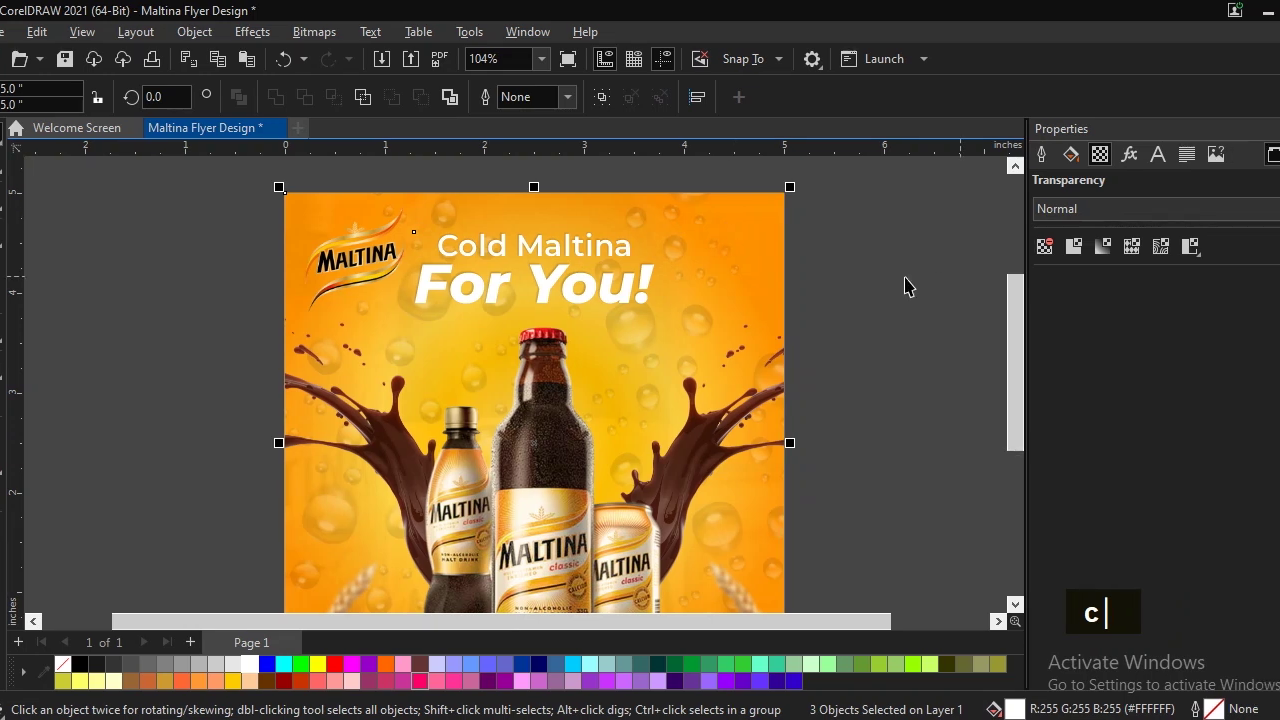
{"action": "left_click", "coordinate": [890, 286]}
{"action": "scroll", "coordinate": [882, 290], "scroll_direction": "down", "scroll_amount": 1}
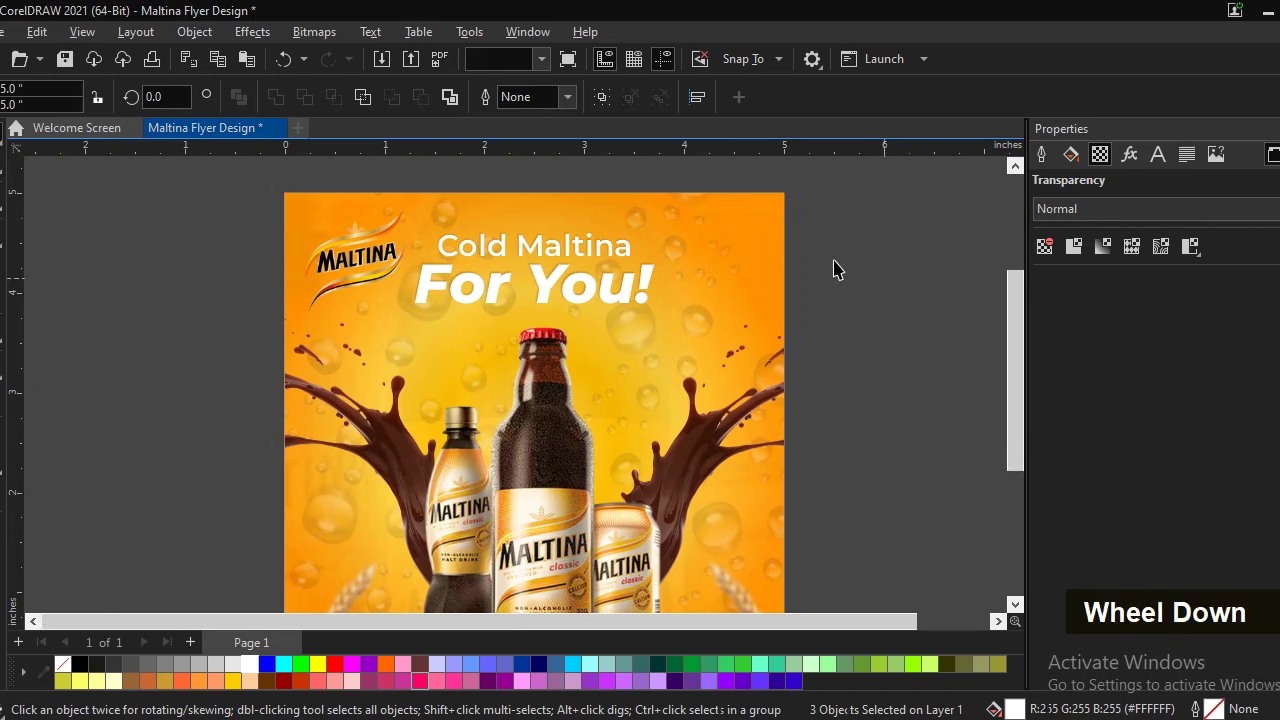
Step: Scale the headline group down to about 2.31 by 0.68 inches and shift it slightly lower towards the bottle cap
{"action": "left_click", "coordinate": [668, 283]}
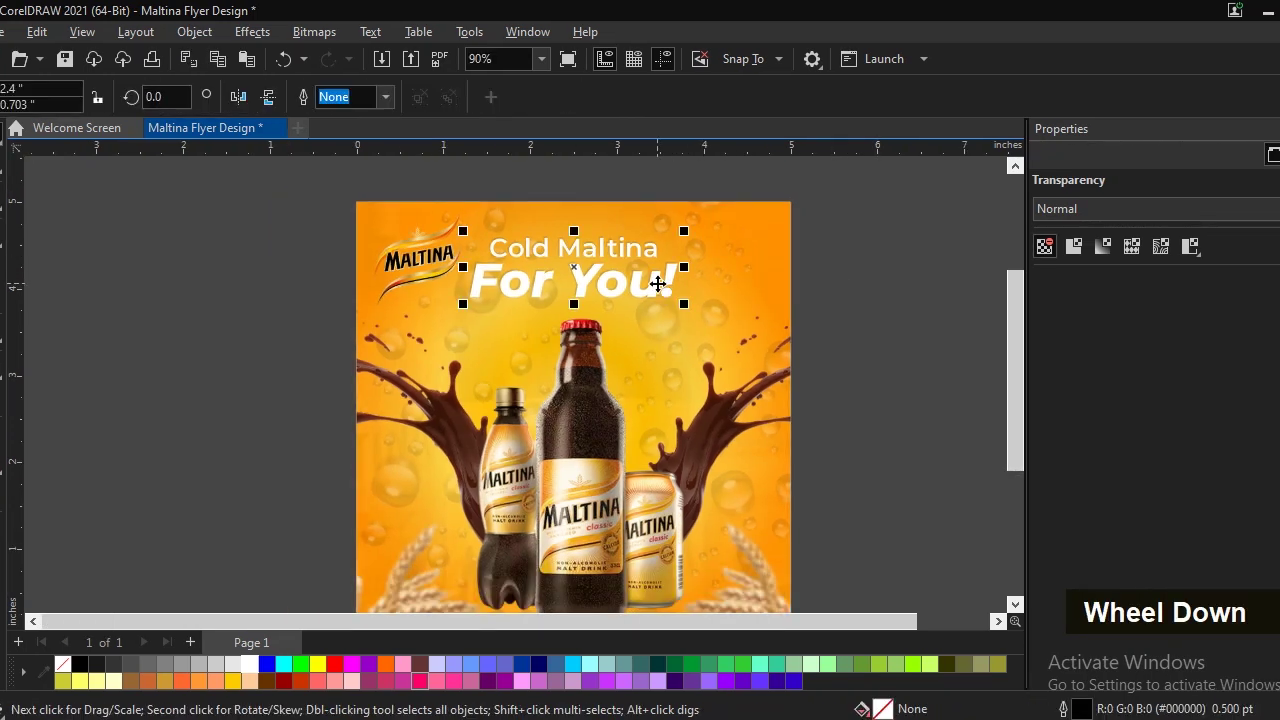
{"action": "scroll", "coordinate": [659, 285], "scroll_direction": "down", "scroll_amount": 1}
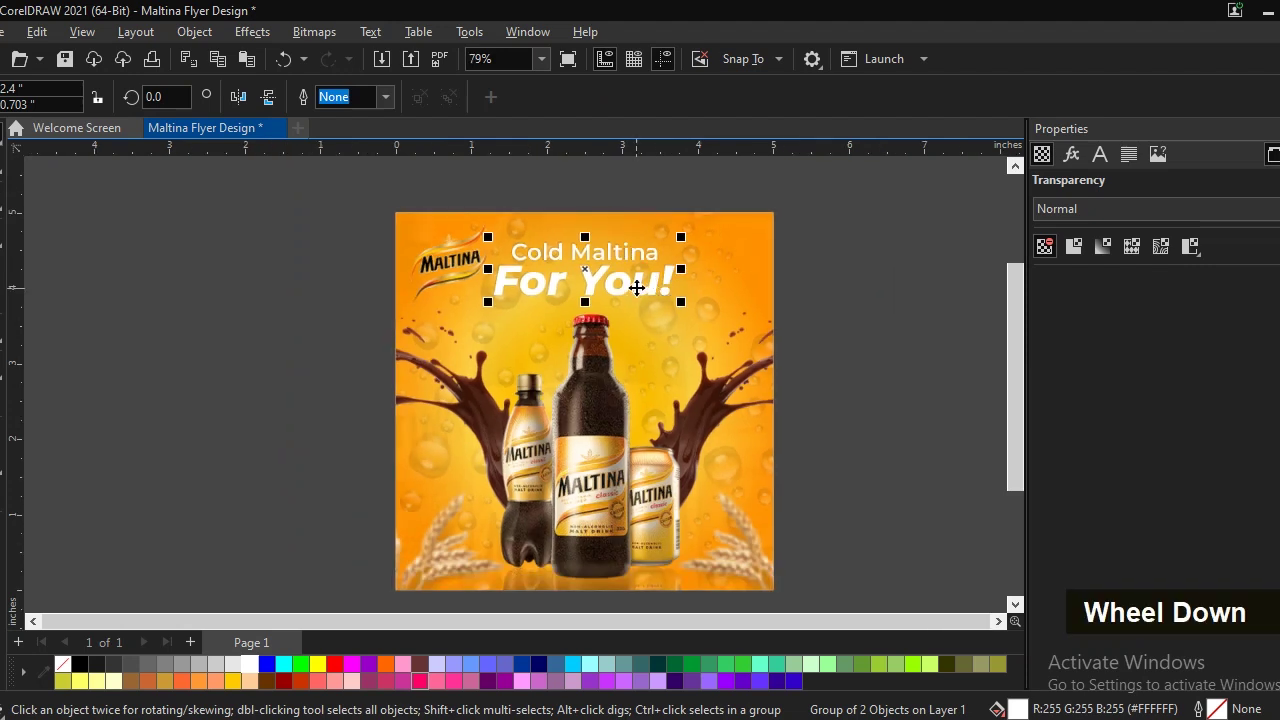
{"action": "scroll", "coordinate": [636, 286], "scroll_direction": "up", "scroll_amount": 1}
{"action": "left_click_drag", "start_coordinate": [695, 240], "coordinate": [652, 246]}
{"action": "scroll", "coordinate": [652, 246], "scroll_direction": "up", "scroll_amount": 3}
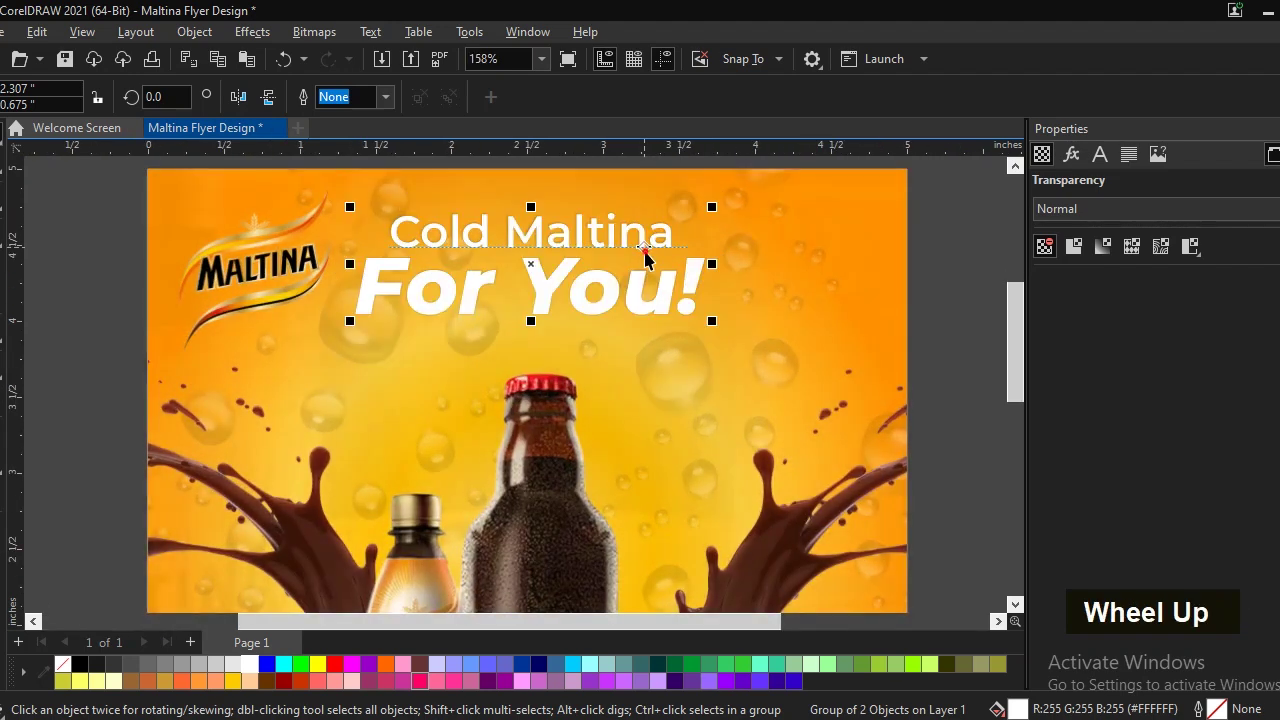
{"action": "left_click", "coordinate": [646, 261]}
Step: Review the logo's placement and the whole flyer in a full-screen preview
{"action": "left_click", "coordinate": [310, 265]}
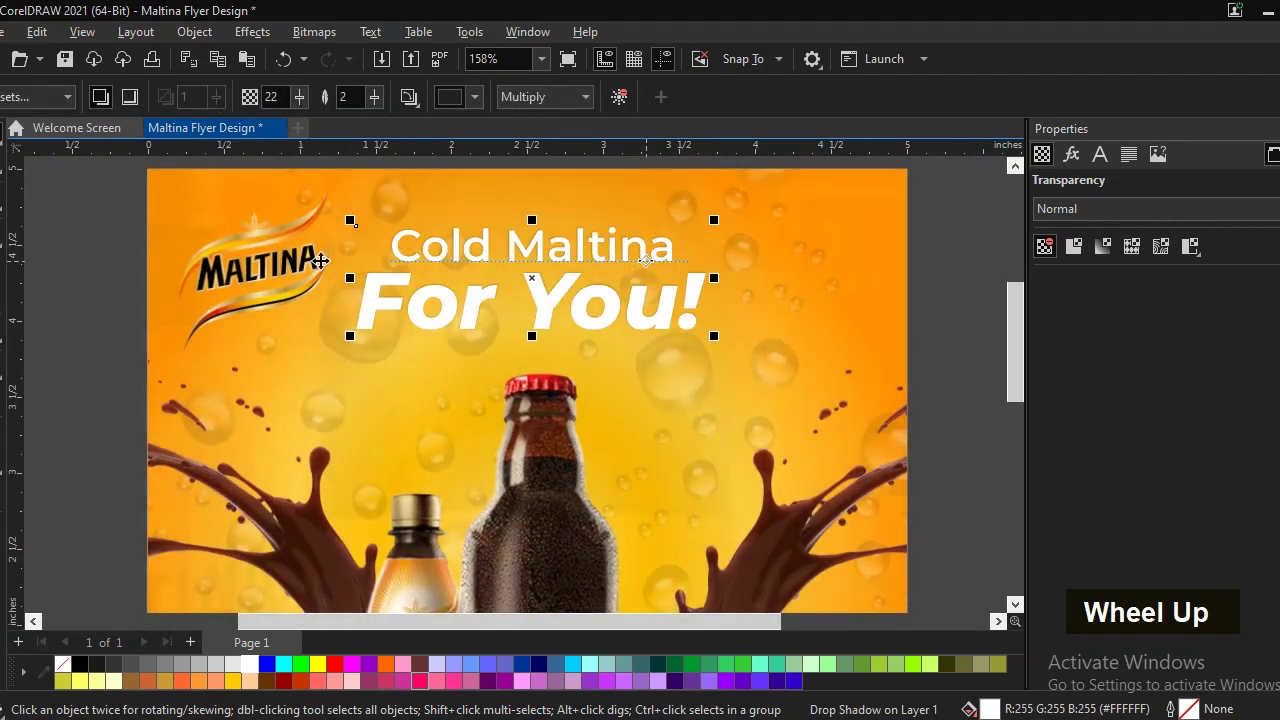
{"action": "left_click", "coordinate": [322, 268]}
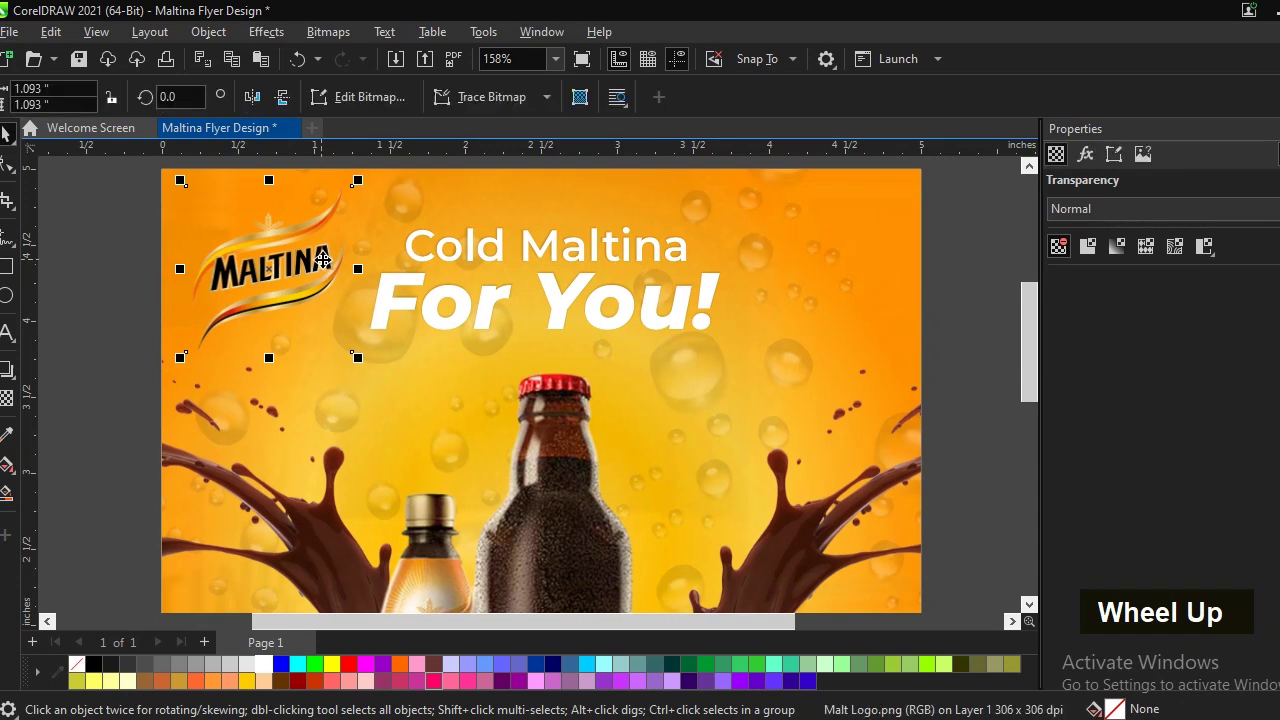
{"action": "scroll", "coordinate": [322, 262], "scroll_direction": "down", "scroll_amount": 2}
{"action": "scroll", "coordinate": [700, 289], "scroll_direction": "down", "scroll_amount": 1}
{"action": "left_click", "coordinate": [700, 290]}
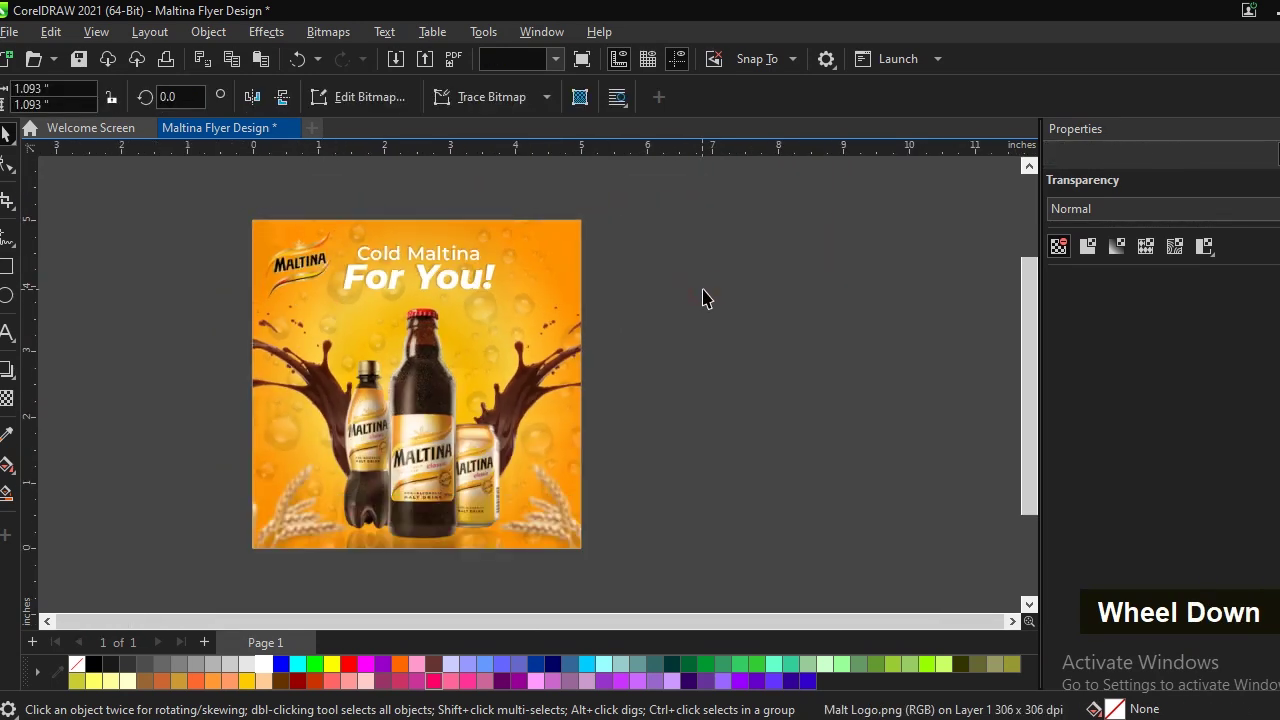
{"action": "key", "text": "F4"}
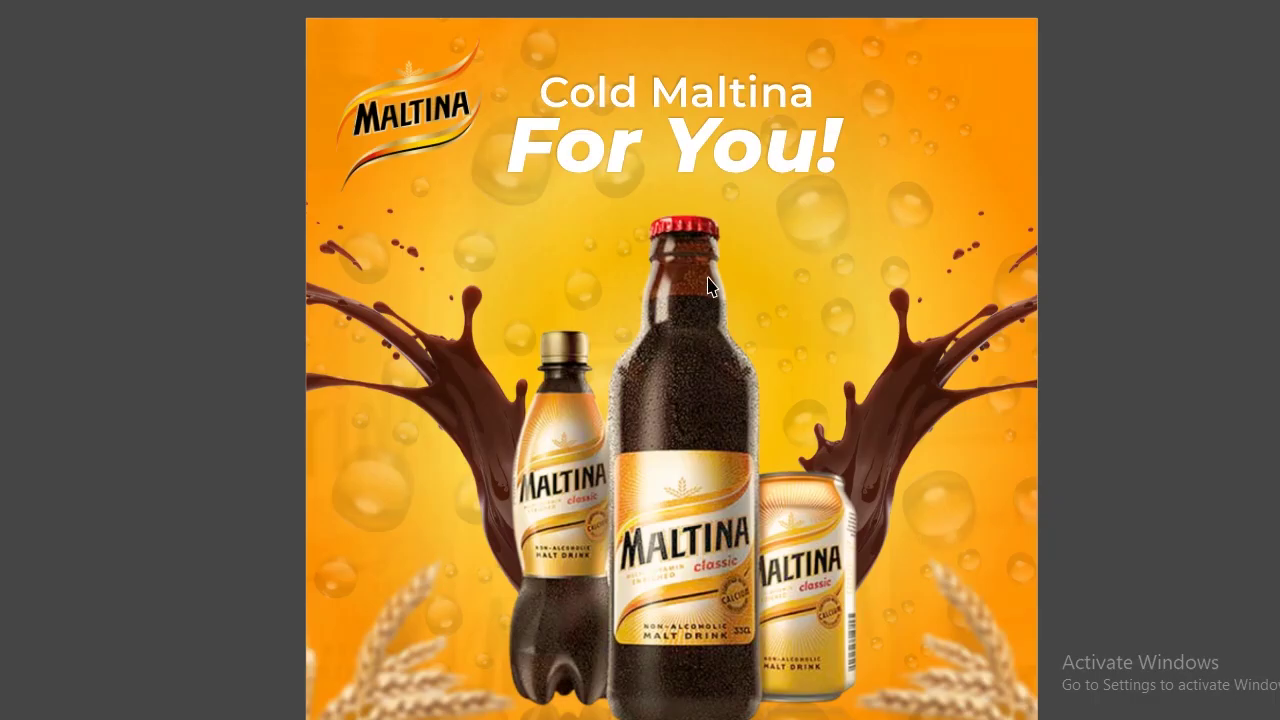
{"action": "key", "text": "Escape"}
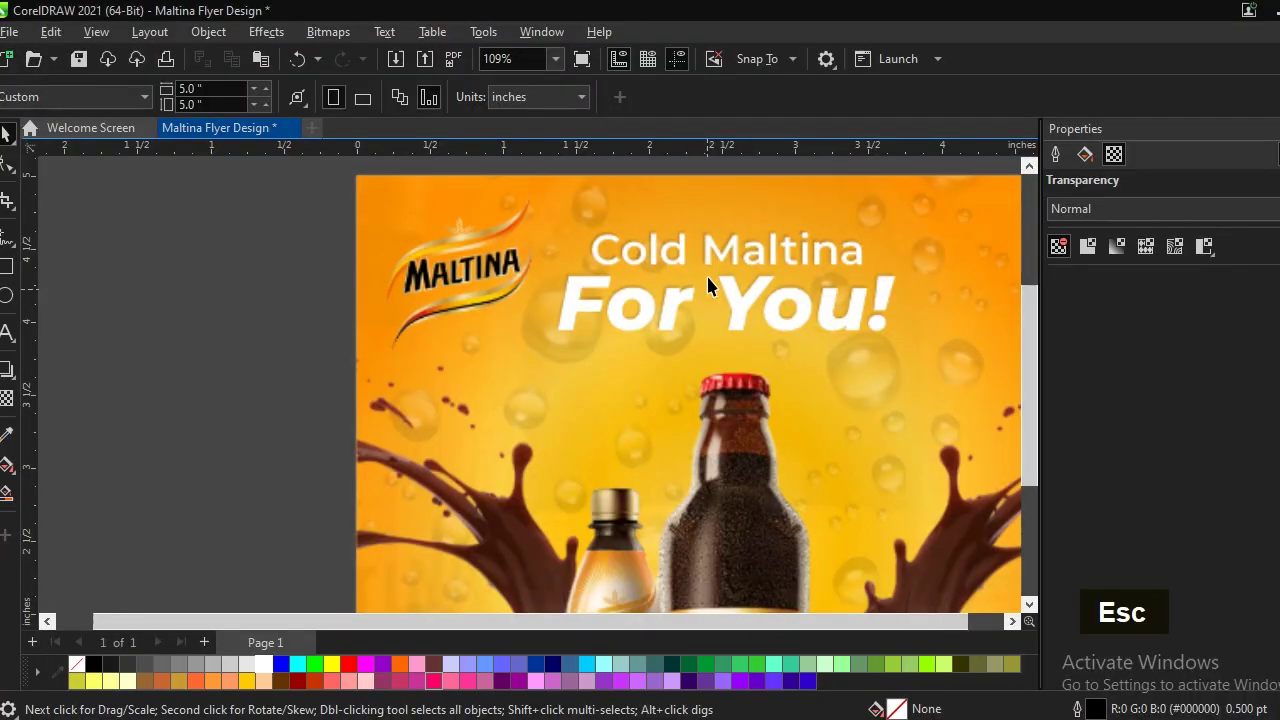